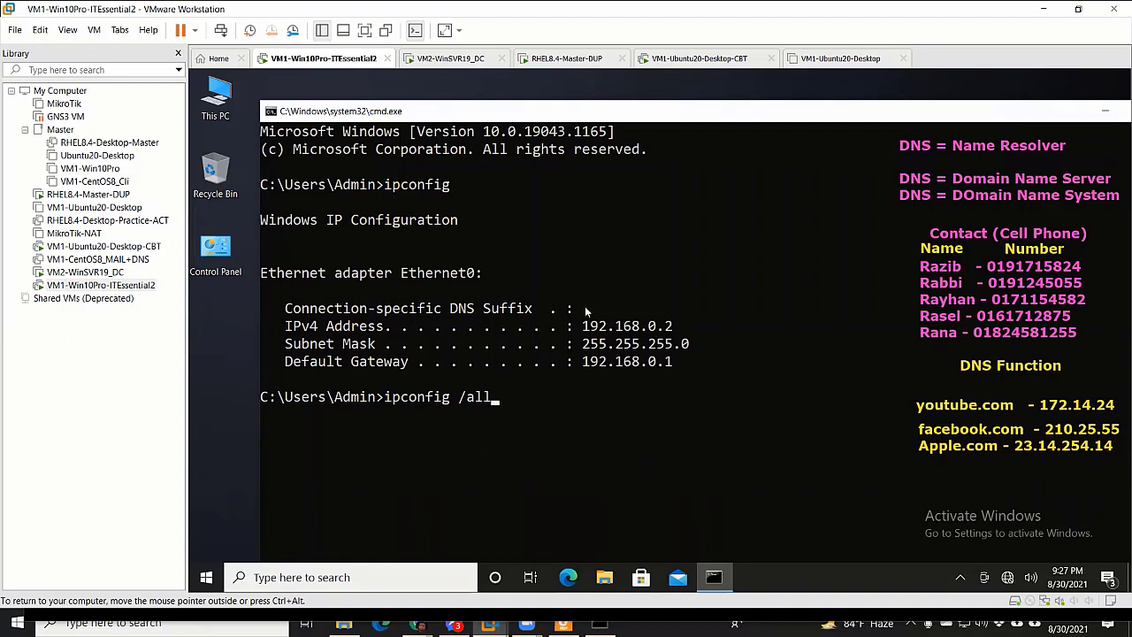
# Release the VM's input and bring the Windows 10 VM's command prompt back to the front
pyautogui.hotkey('ctrl', 'alt')
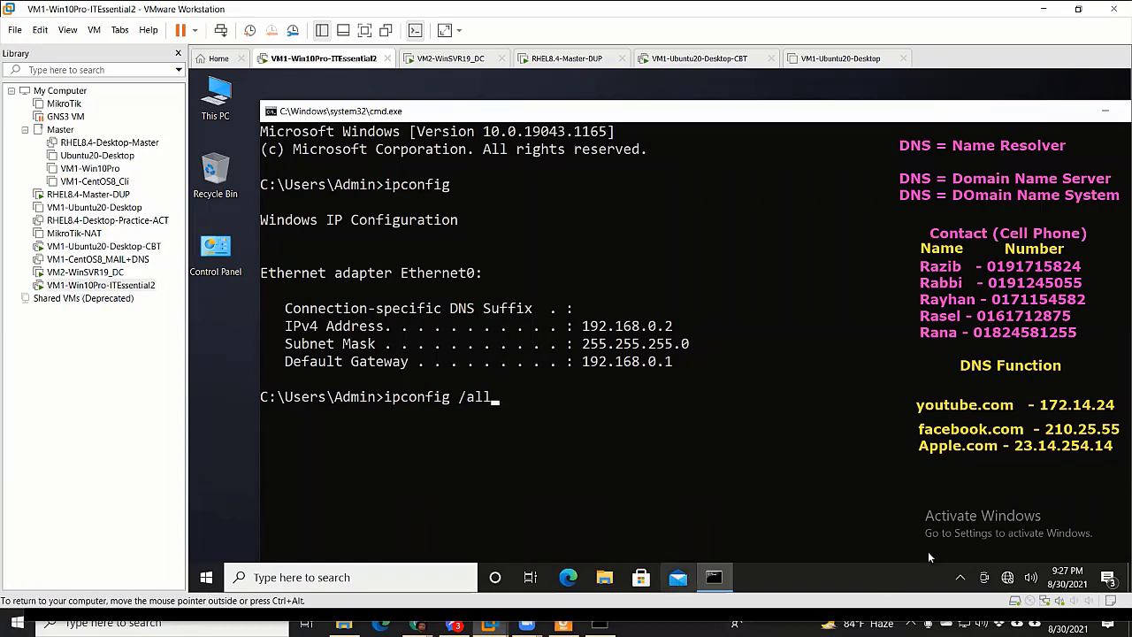
pyautogui.hotkey('alt', 'Tab')
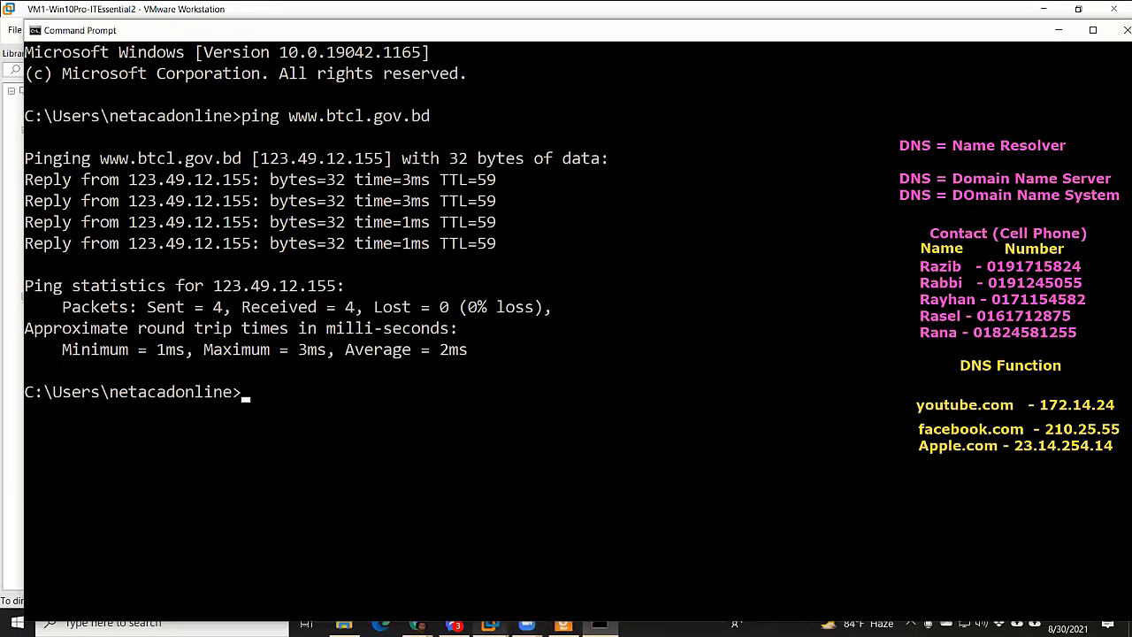
pyautogui.moveTo(489, 622)
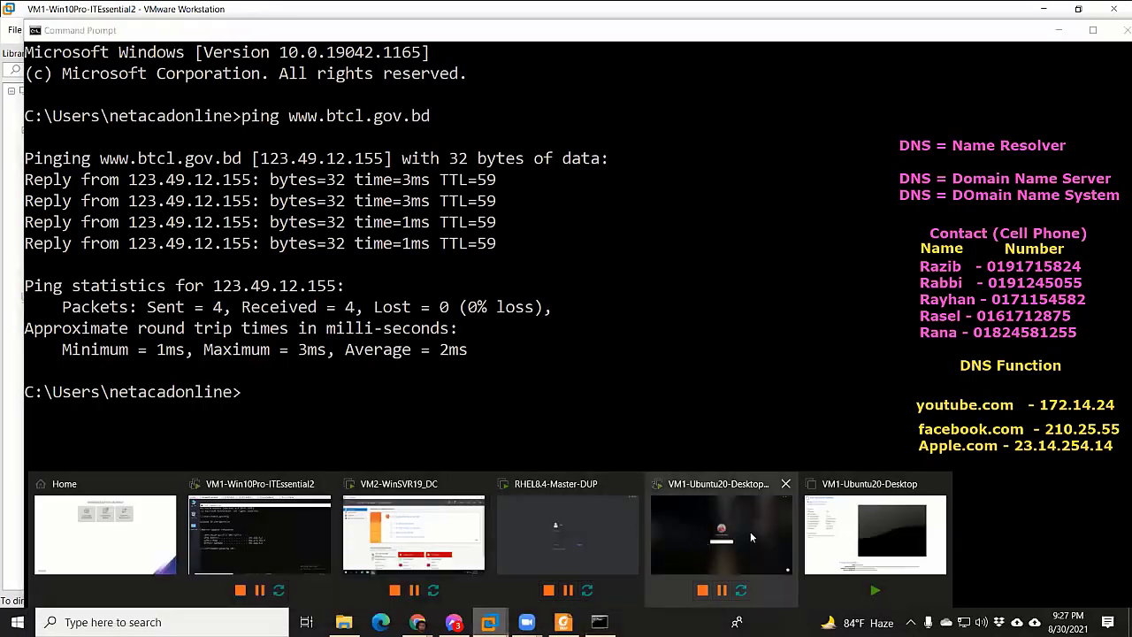
pyautogui.click(263, 539)
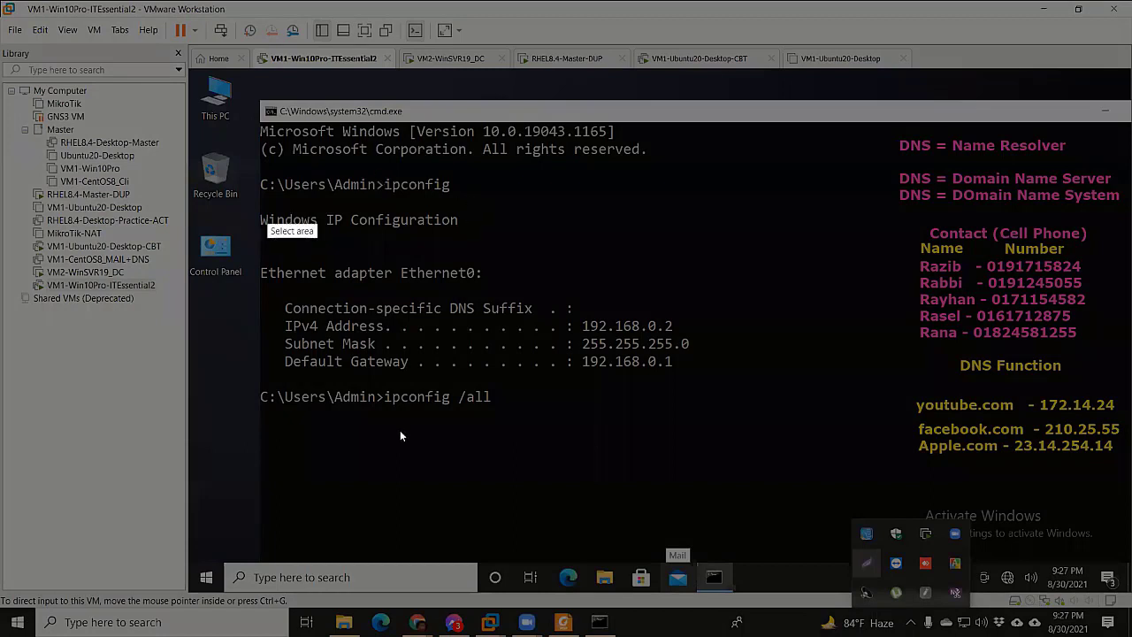
# Capture the ipconfig output in Lightshot, box ipconfig and ipconfig /all in red, then dismiss it
pyautogui.moveTo(253, 162); pyautogui.dragTo(736, 440)
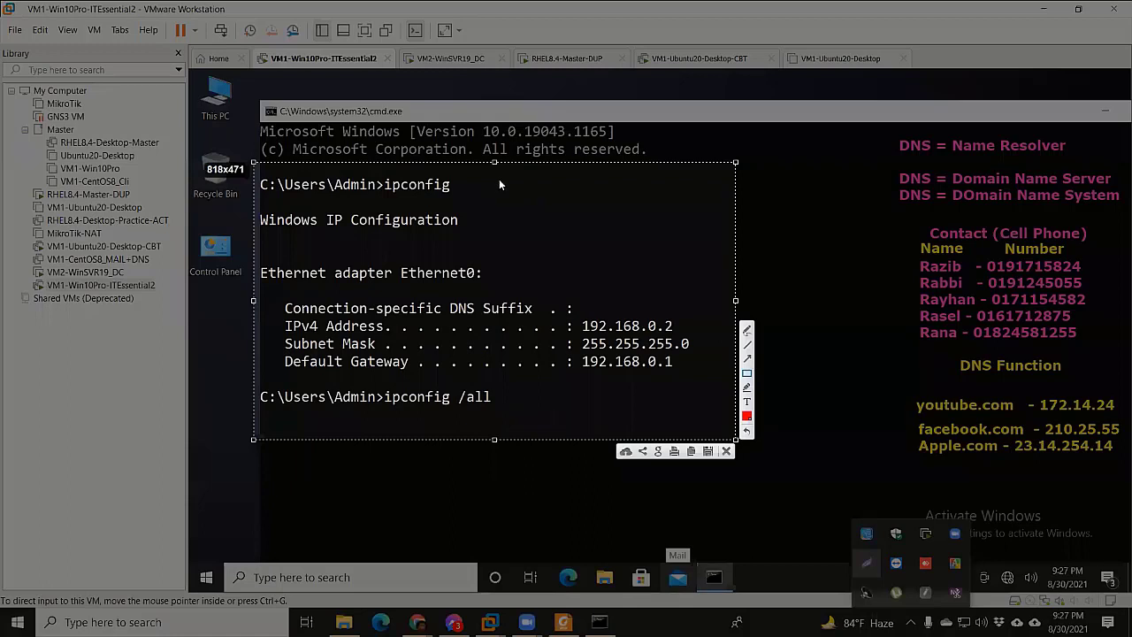
pyautogui.moveTo(379, 174); pyautogui.dragTo(469, 196)
pyautogui.moveTo(378, 386)
pyautogui.mouseDown()
pyautogui.moveTo(504, 409)
pyautogui.moveTo(508, 400)
pyautogui.mouseUp()
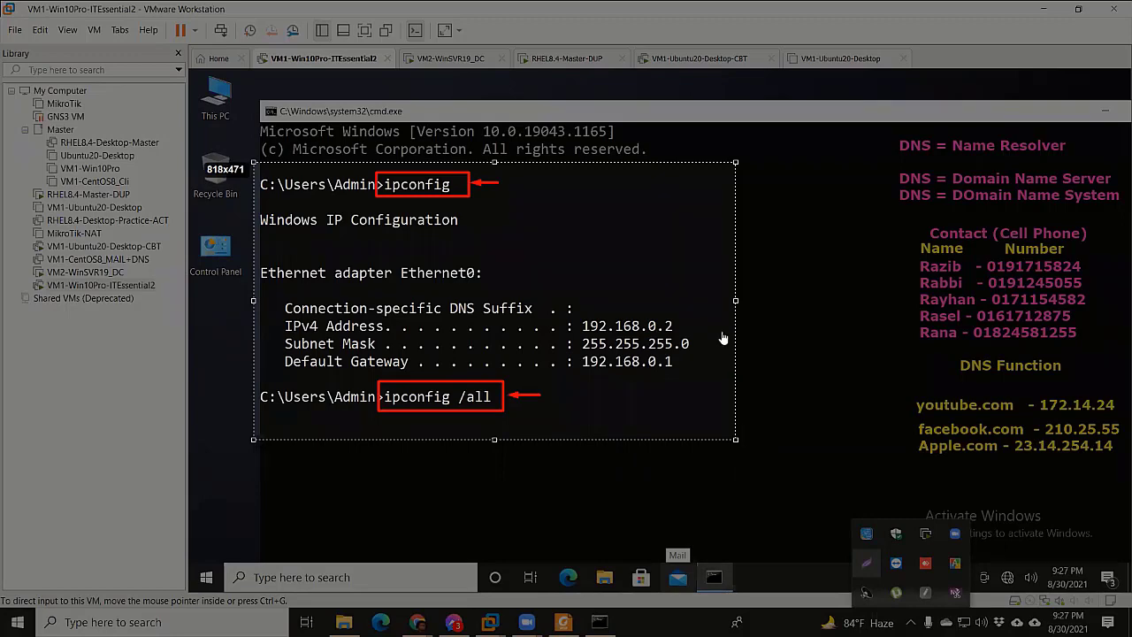
pyautogui.rightClick(670, 379)
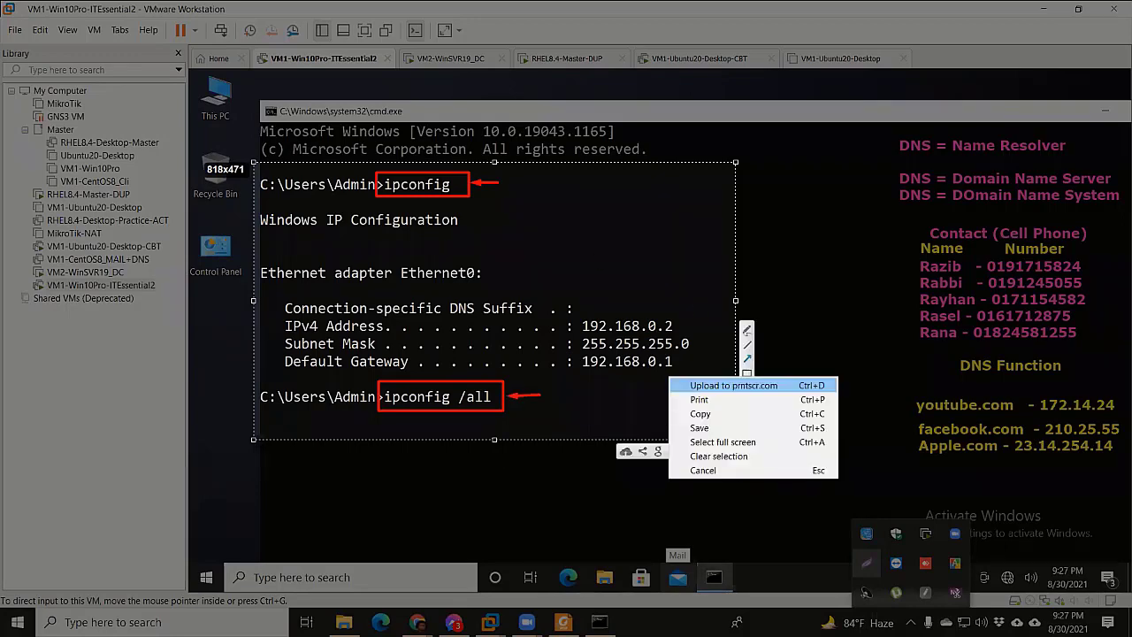
pyautogui.press('Escape')
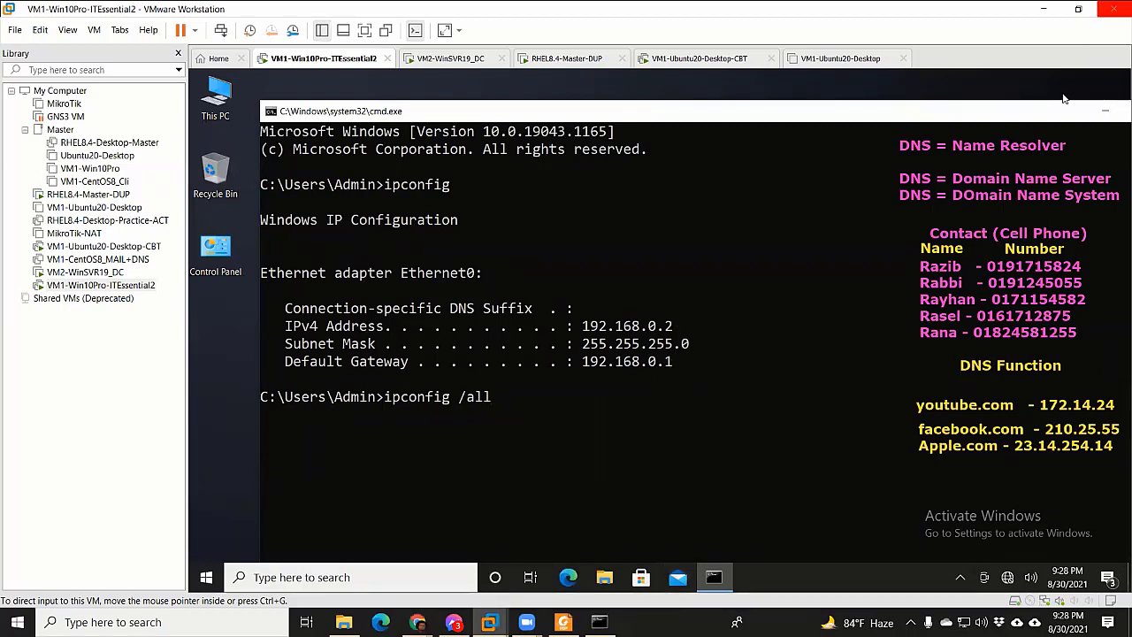
# Hide the Windows 10 command prompt, switch to VM2-WinSVR19_DC and close its Server Manager
pyautogui.click(1104, 111)
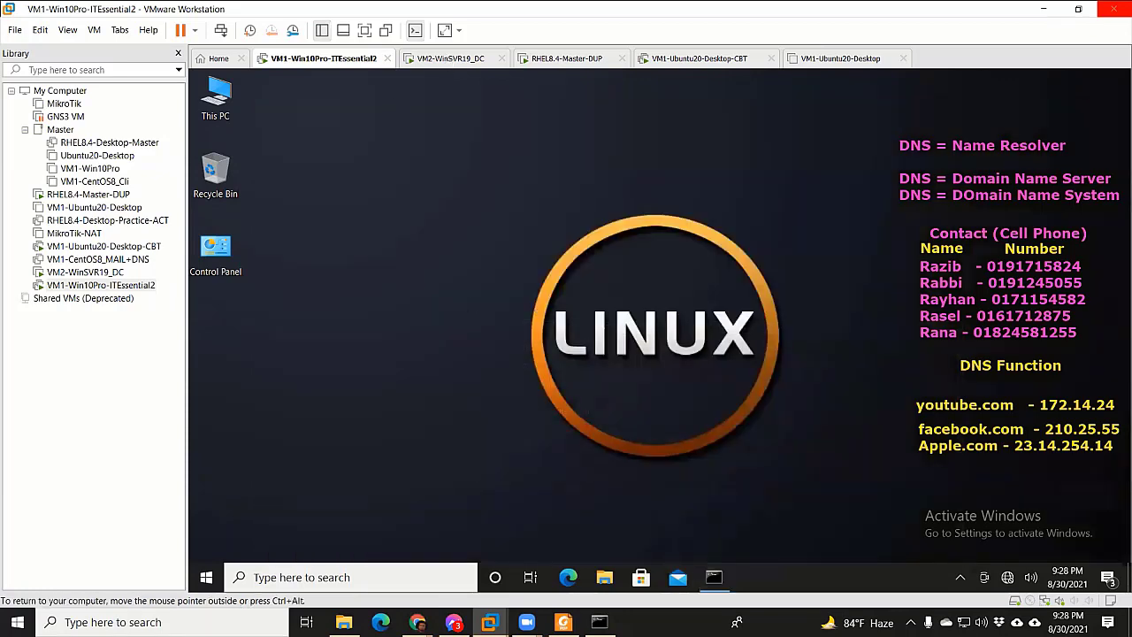
pyautogui.click(451, 58)
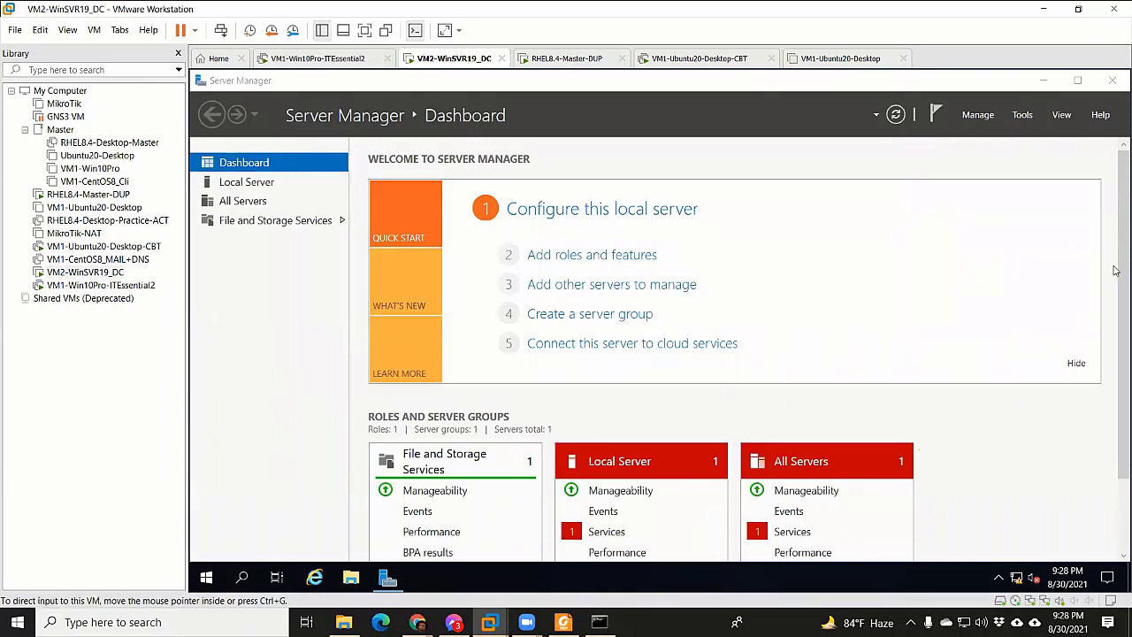
pyautogui.scroll(-2, 1116, 256)
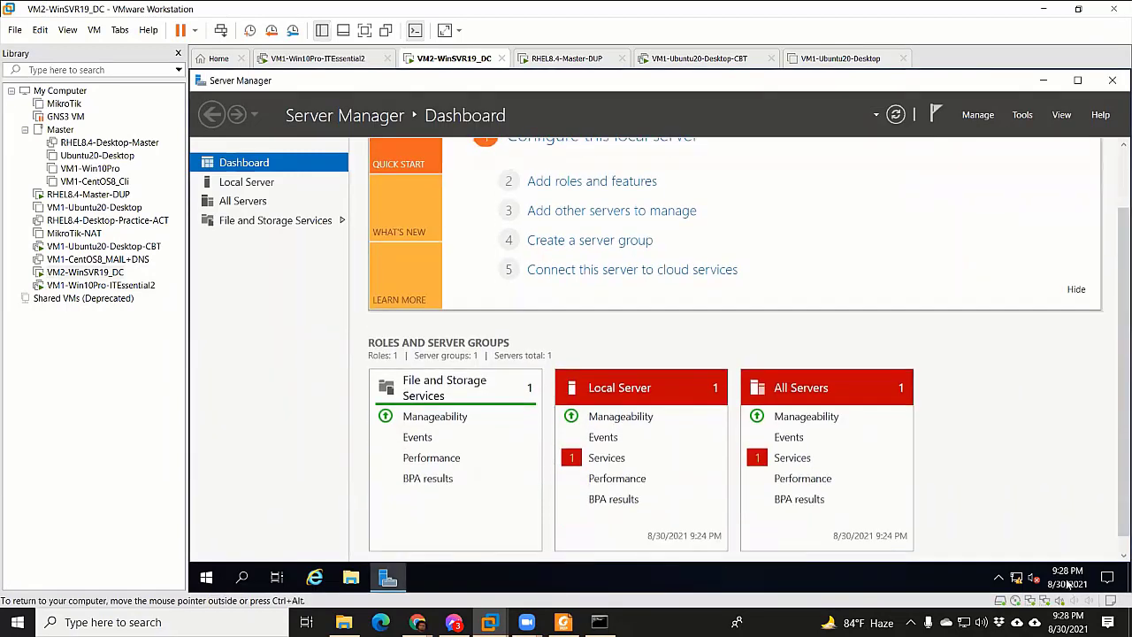
pyautogui.rightClick(1017, 581)
pyautogui.click(1111, 80)
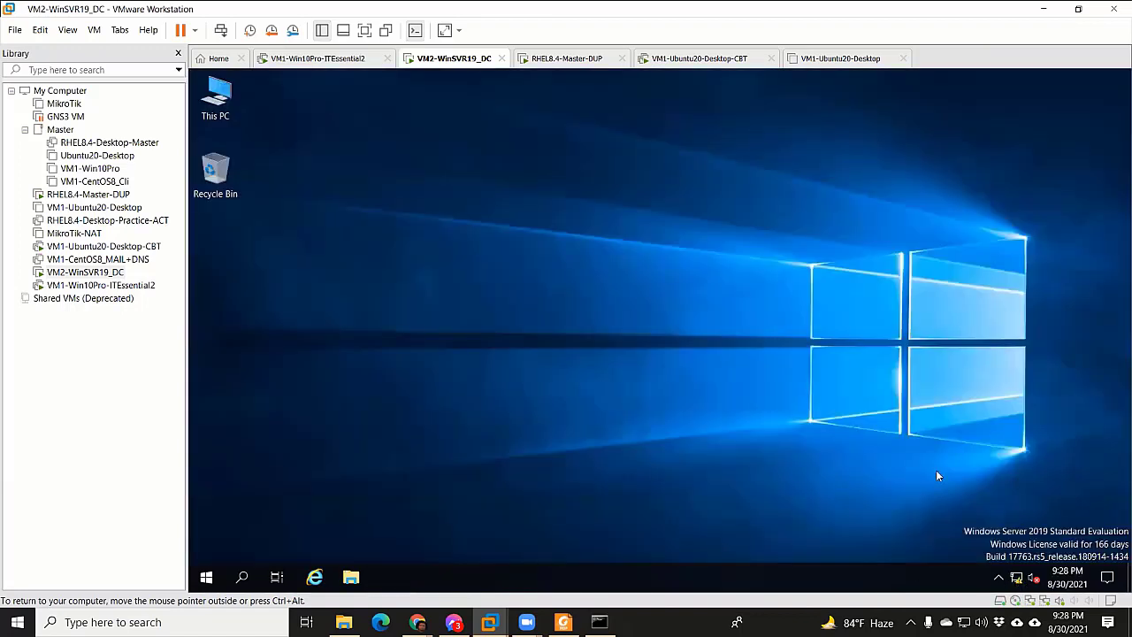
# Relaunch Server Manager from the server's Start menu and move its window up and left
pyautogui.click(239, 577)
pyautogui.write('con')
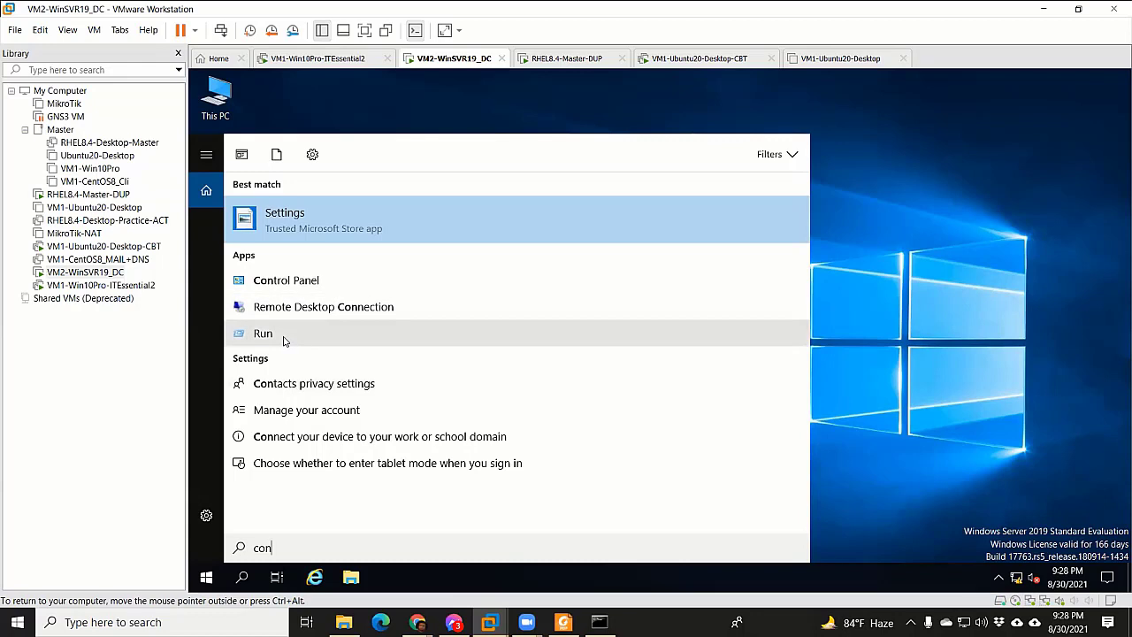
pyautogui.press('Escape')
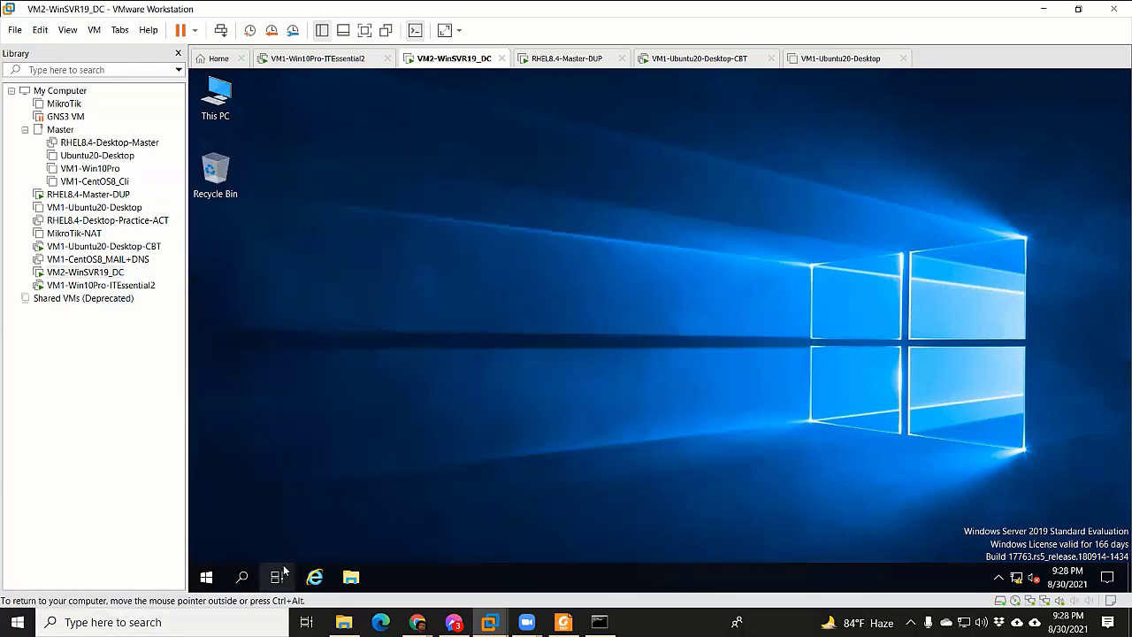
pyautogui.click(277, 578)
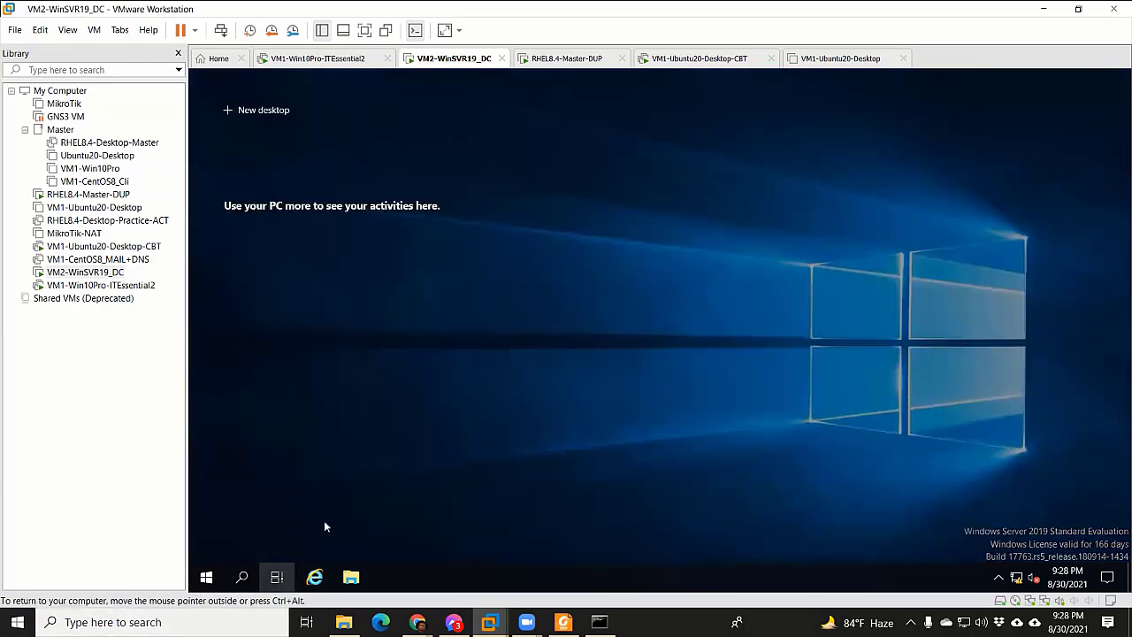
pyautogui.click(584, 339)
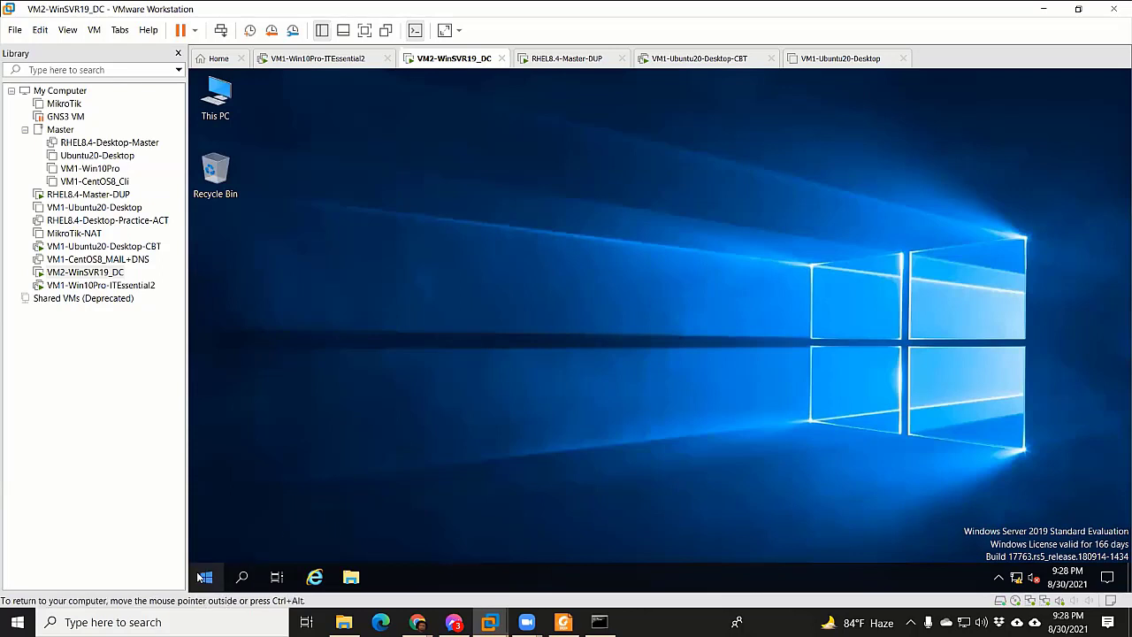
pyautogui.click(206, 577)
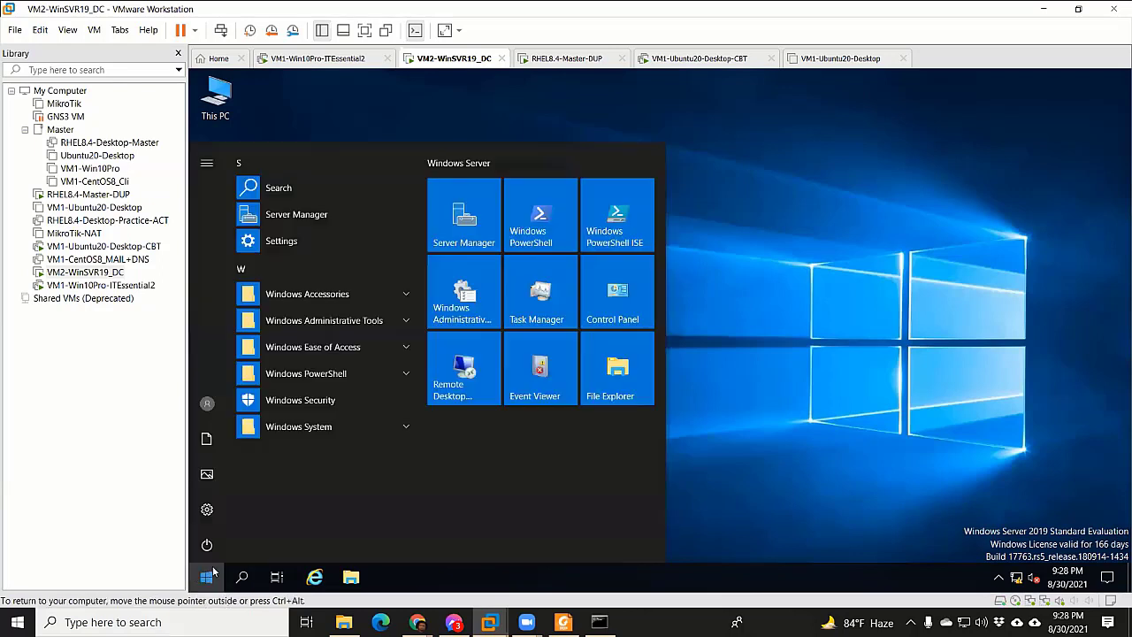
pyautogui.click(479, 219)
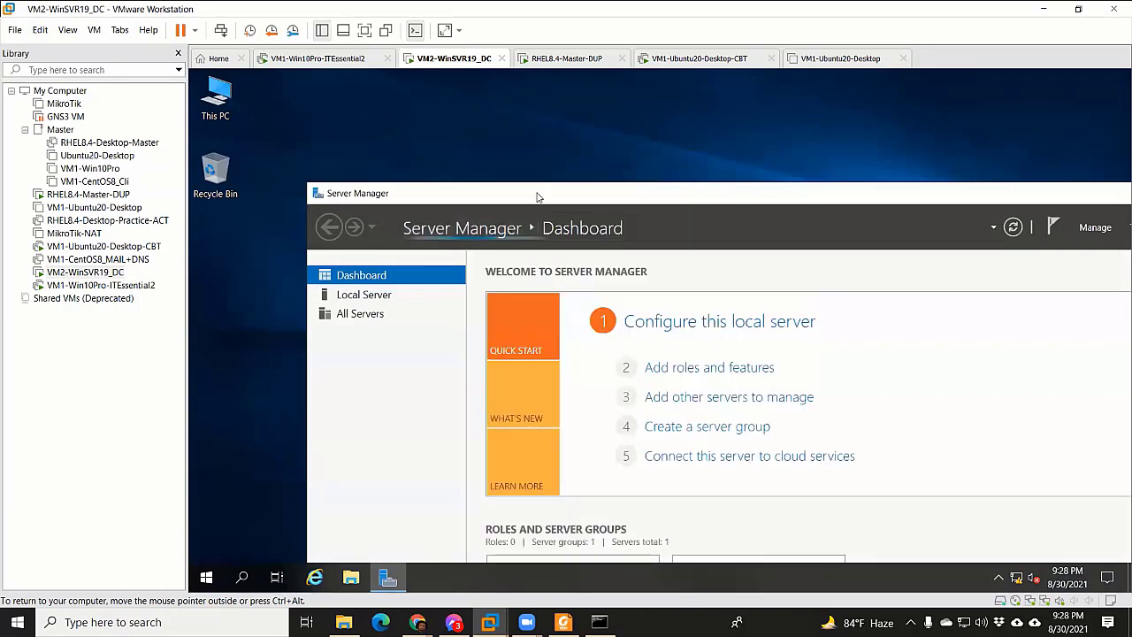
pyautogui.moveTo(537, 197); pyautogui.dragTo(467, 110)
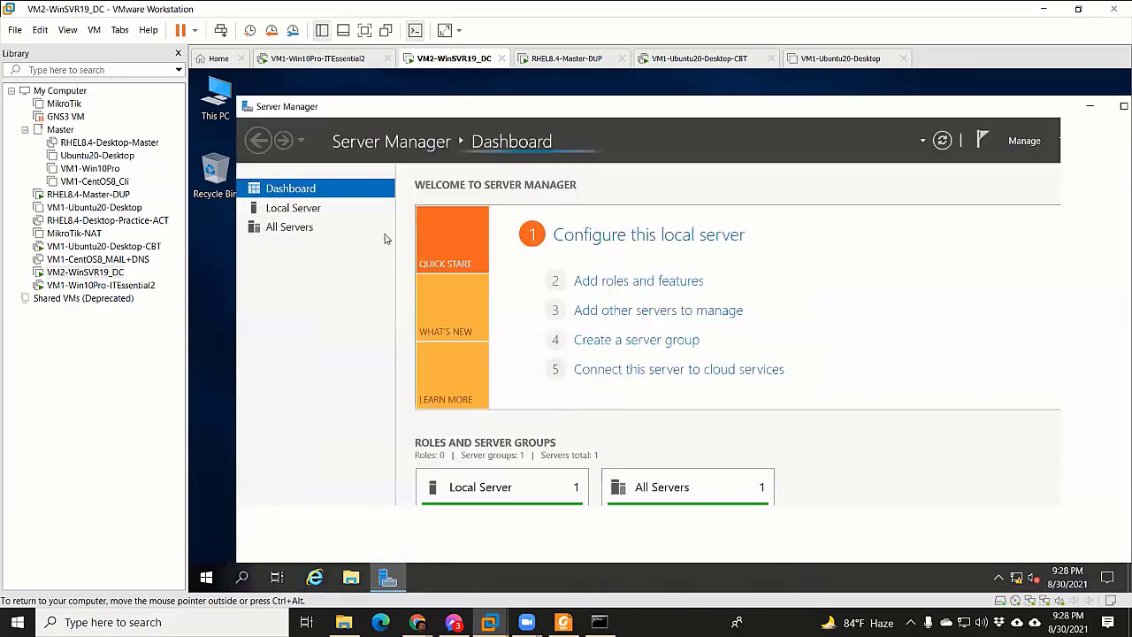
# Open Local Server to read Ethernet0's address 10.10.10.3, then close Server Manager
pyautogui.click(297, 212)
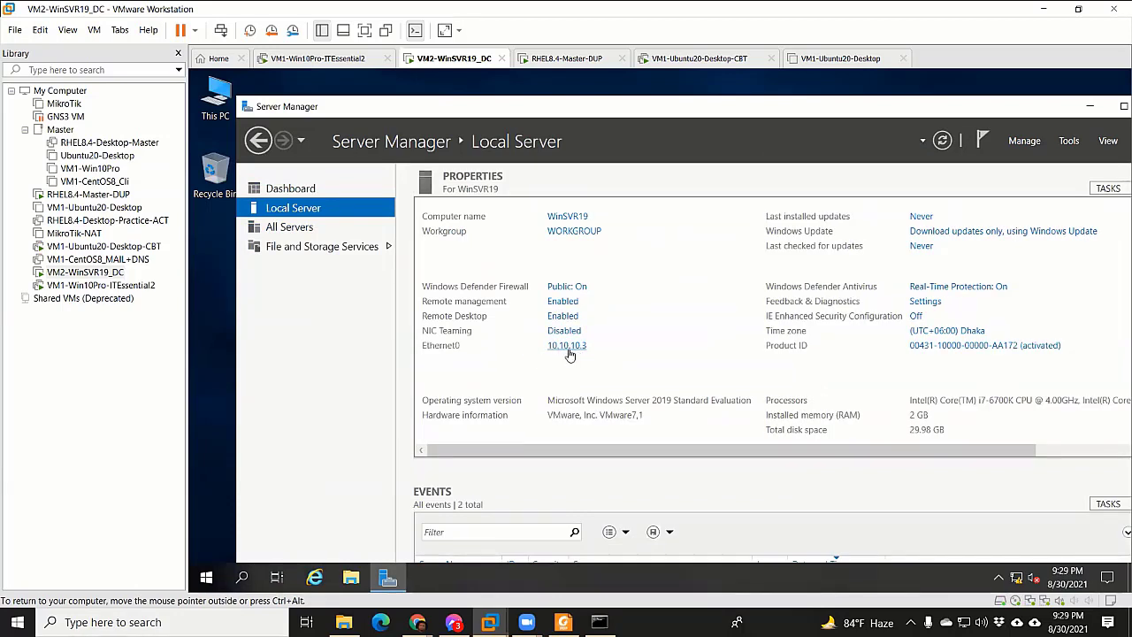
pyautogui.moveTo(1015, 110); pyautogui.dragTo(865, 118)
pyautogui.click(1018, 107)
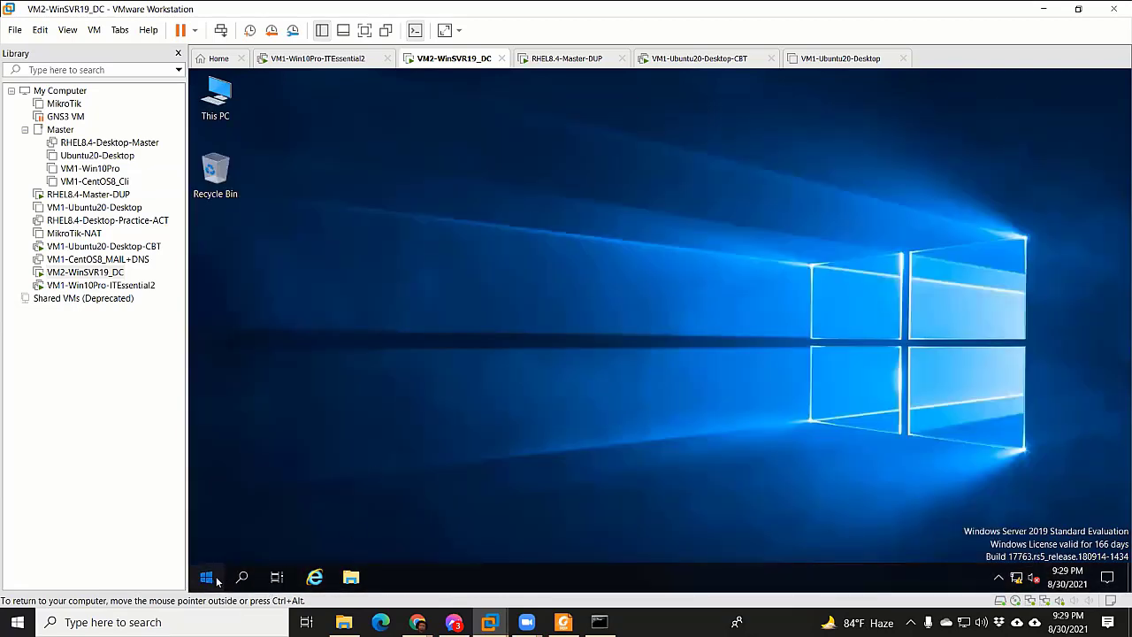
# Relaunch Server Manager, recheck the Local Server IP, then close the window
pyautogui.click(212, 578)
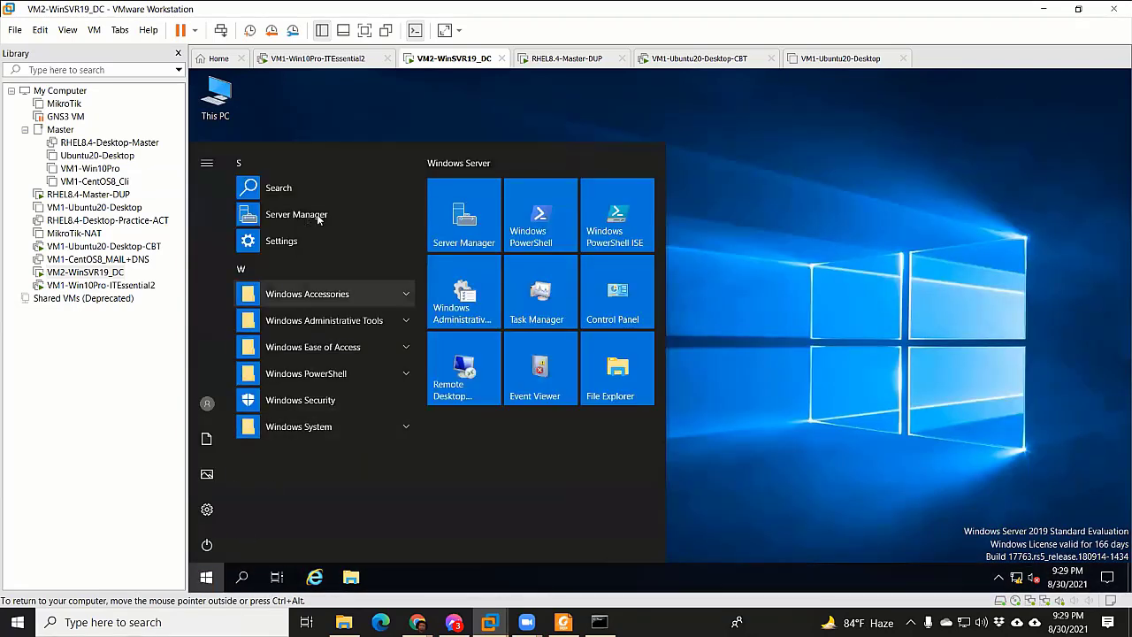
pyautogui.click(467, 224)
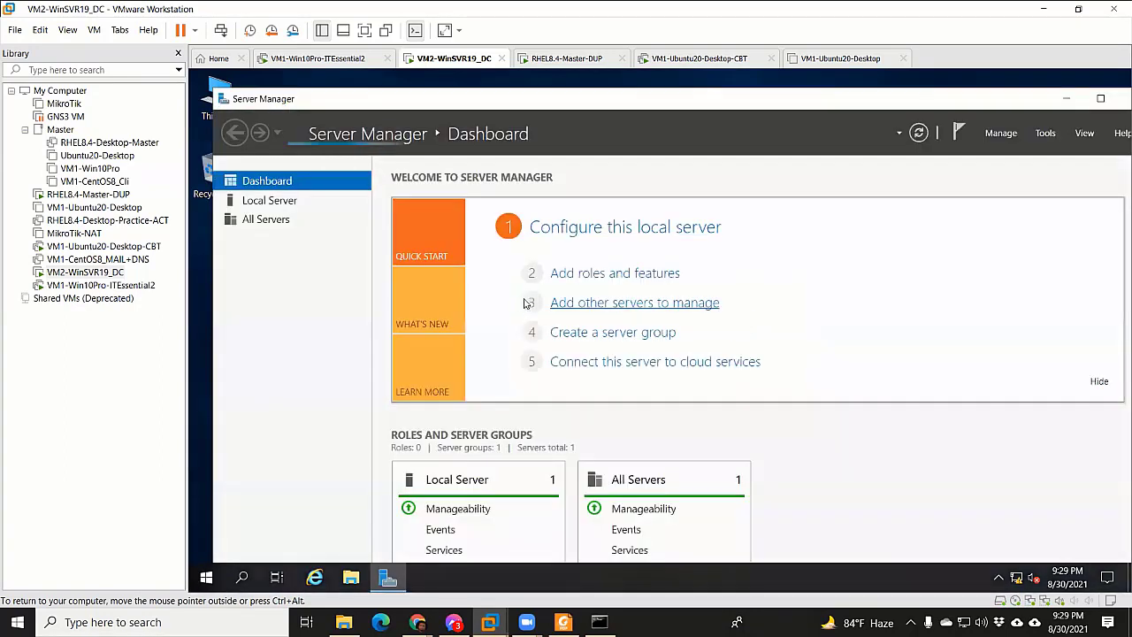
pyautogui.click(282, 202)
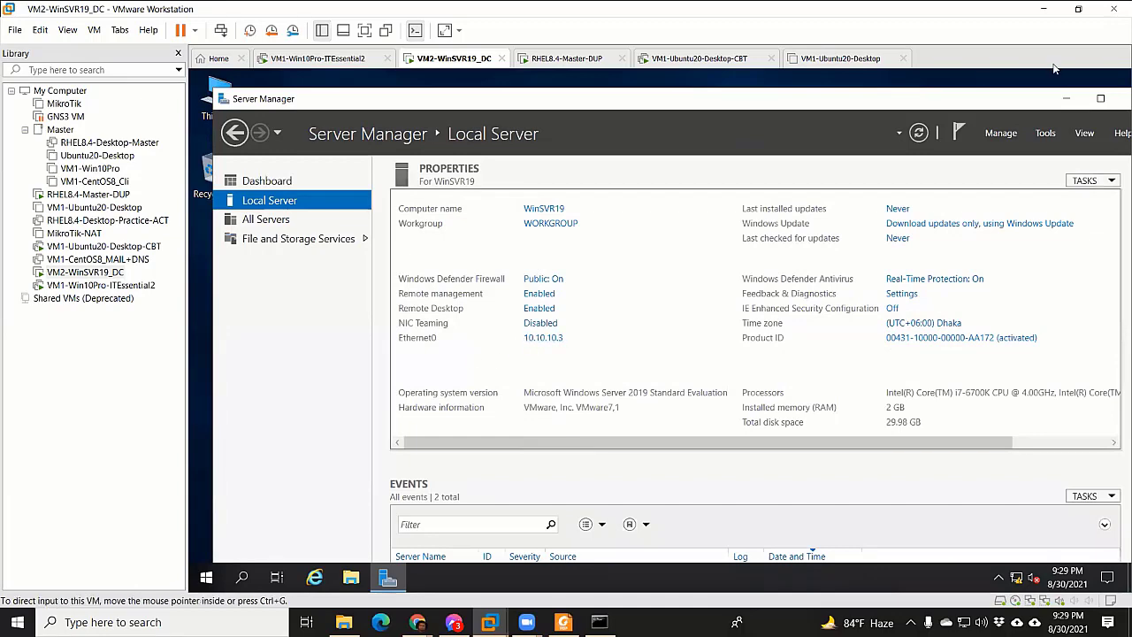
pyautogui.doubleClick(1037, 102)
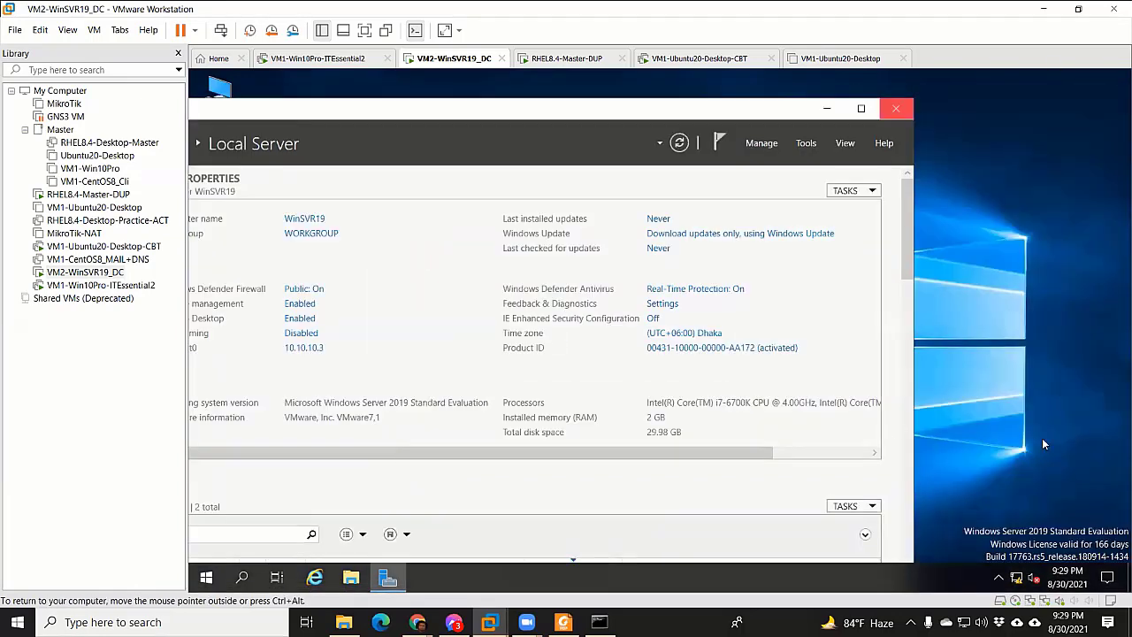
pyautogui.click(903, 109)
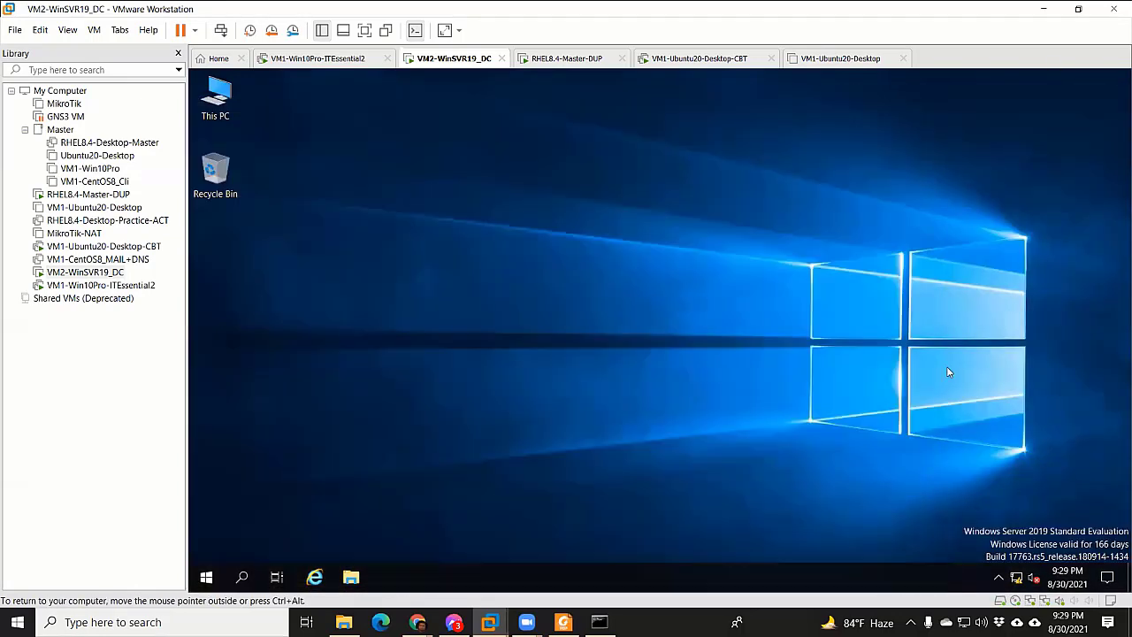
# Go from the network icon to Ethernet settings and open Change adapter options, listing Ethernet0 and Ethernet1
pyautogui.rightClick(1018, 579)
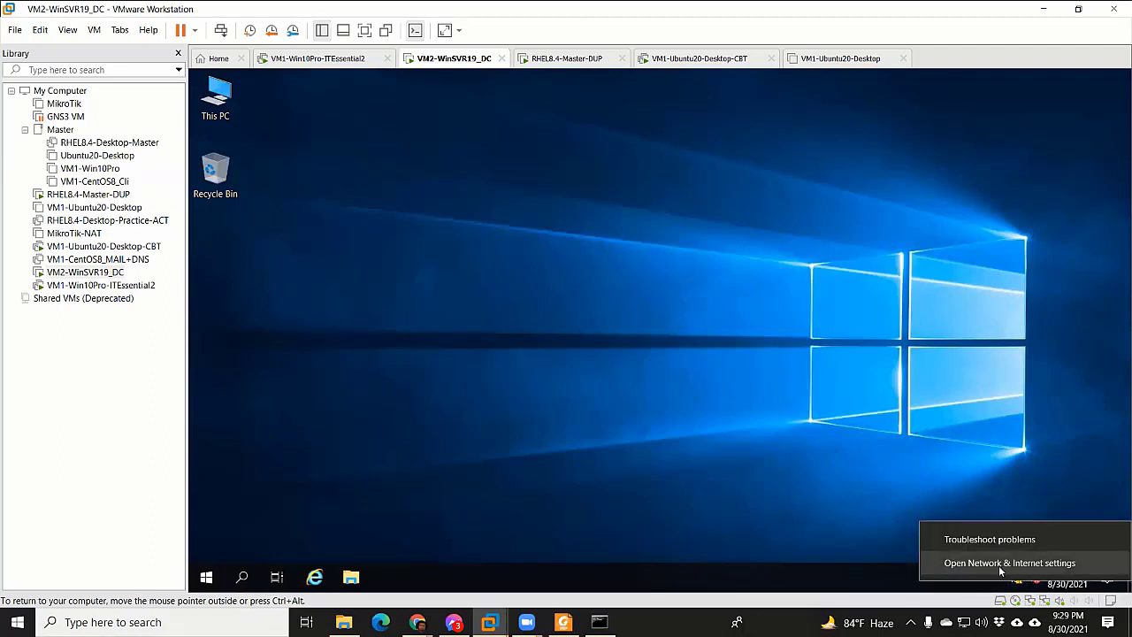
pyautogui.click(1004, 564)
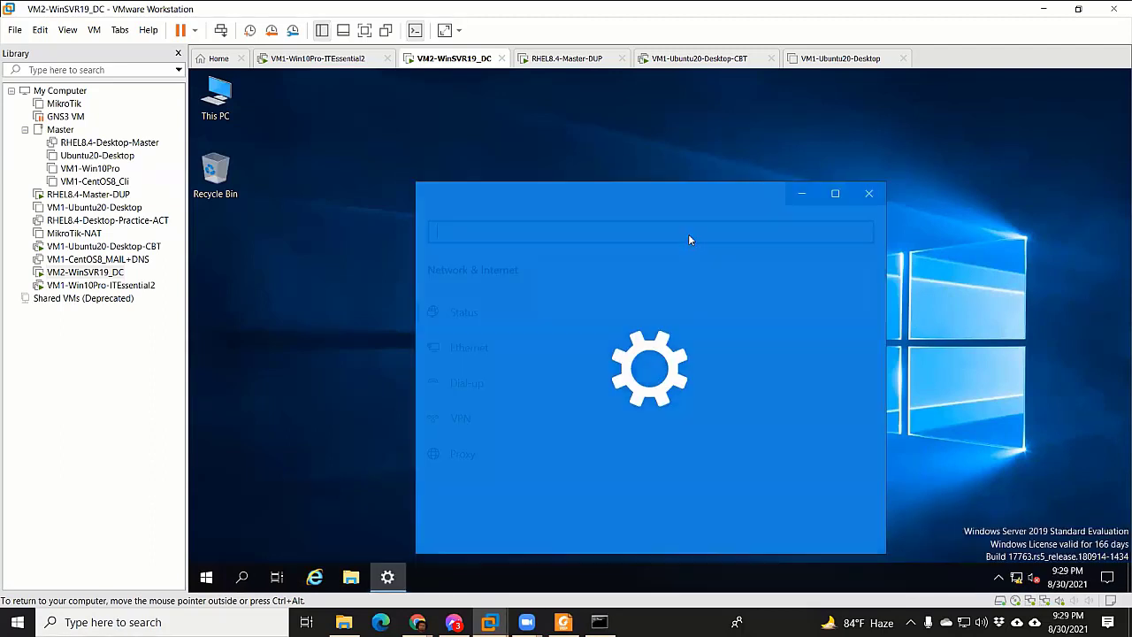
pyautogui.click(506, 346)
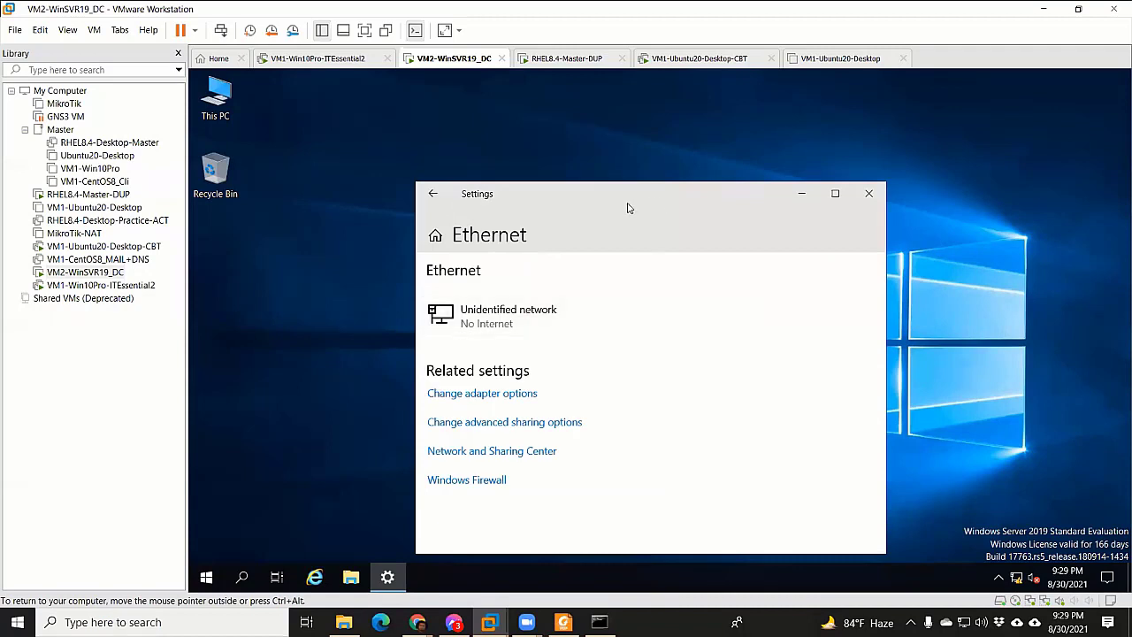
pyautogui.moveTo(615, 201); pyautogui.dragTo(490, 128)
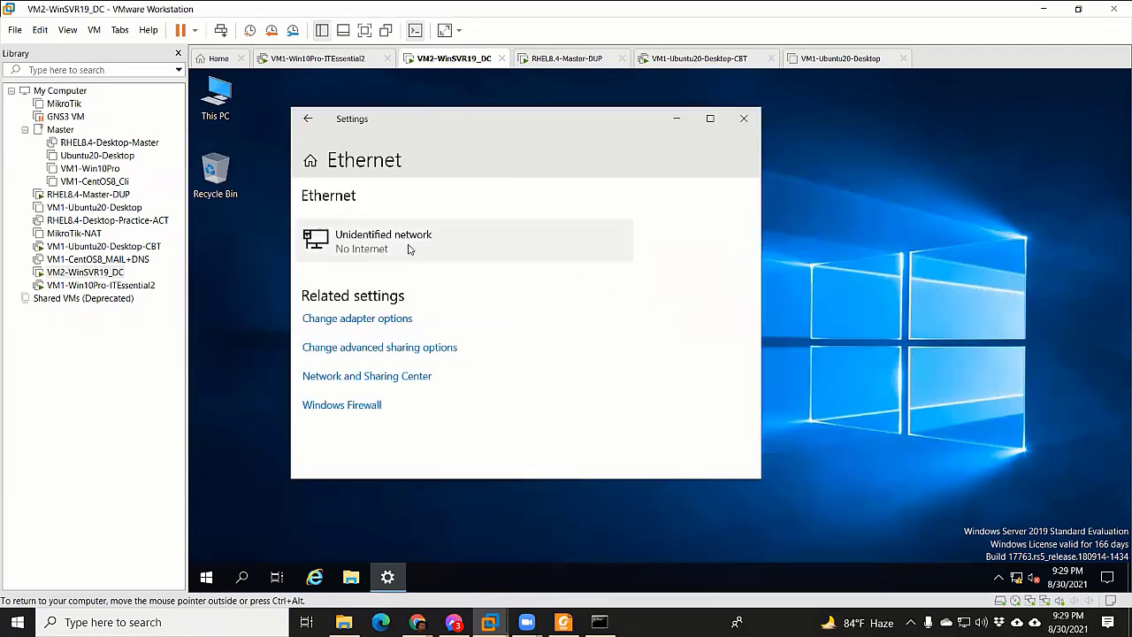
pyautogui.click(356, 247)
pyautogui.click(310, 120)
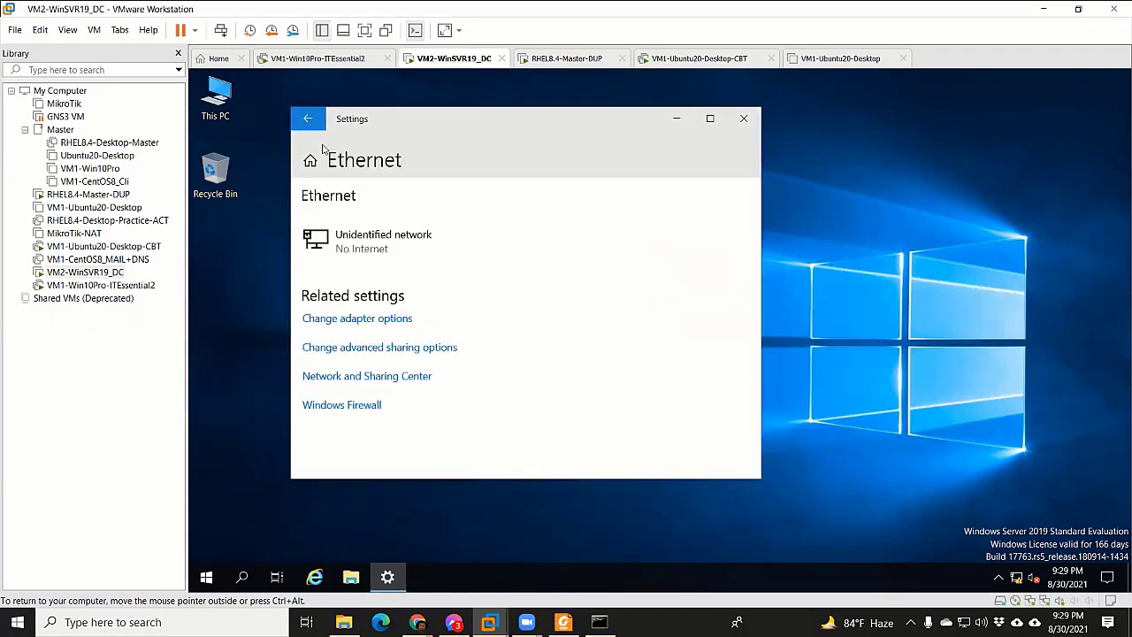
pyautogui.click(353, 323)
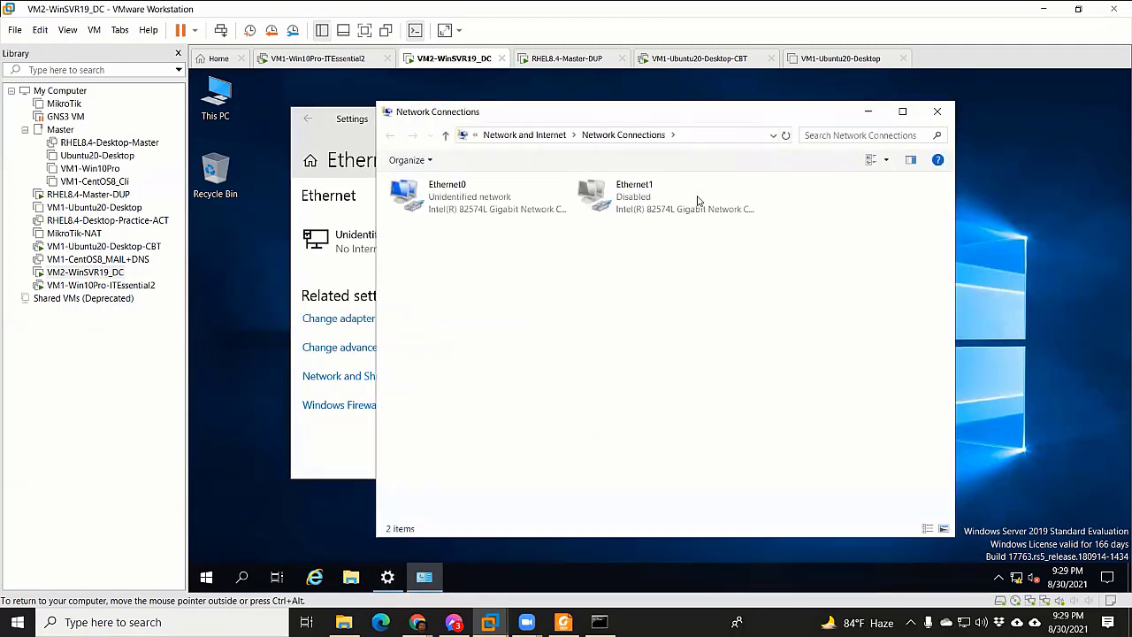
# Confirm in VM2-WinSVR19_DC's hardware settings that both Network Adapters are Bridged
pyautogui.click(694, 202)
pyautogui.rightClick(447, 58)
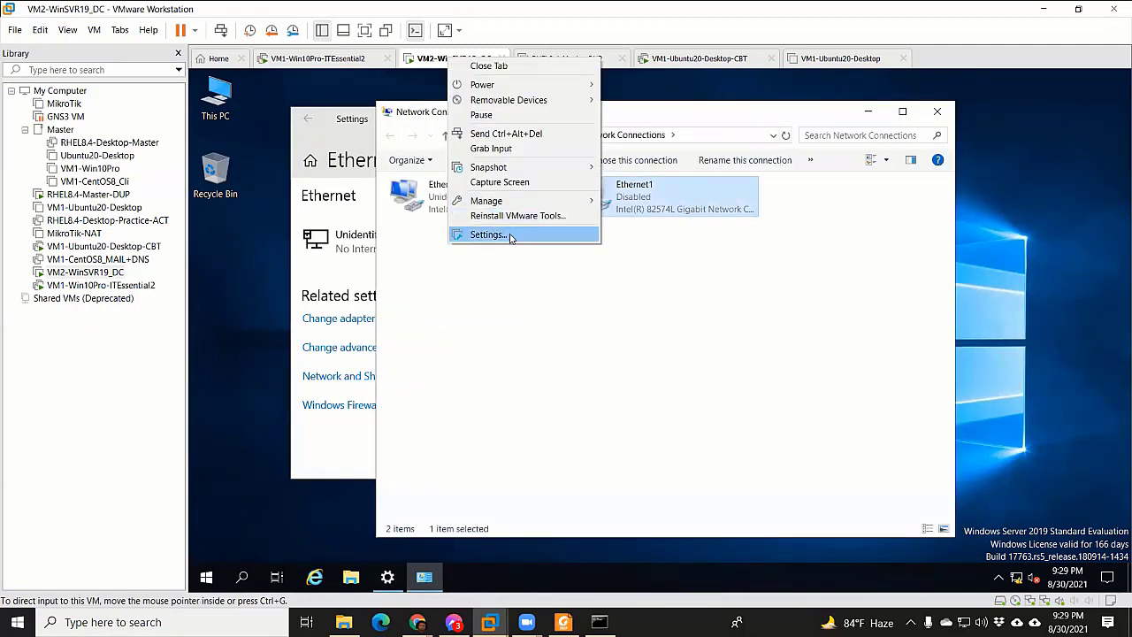
pyautogui.click(517, 234)
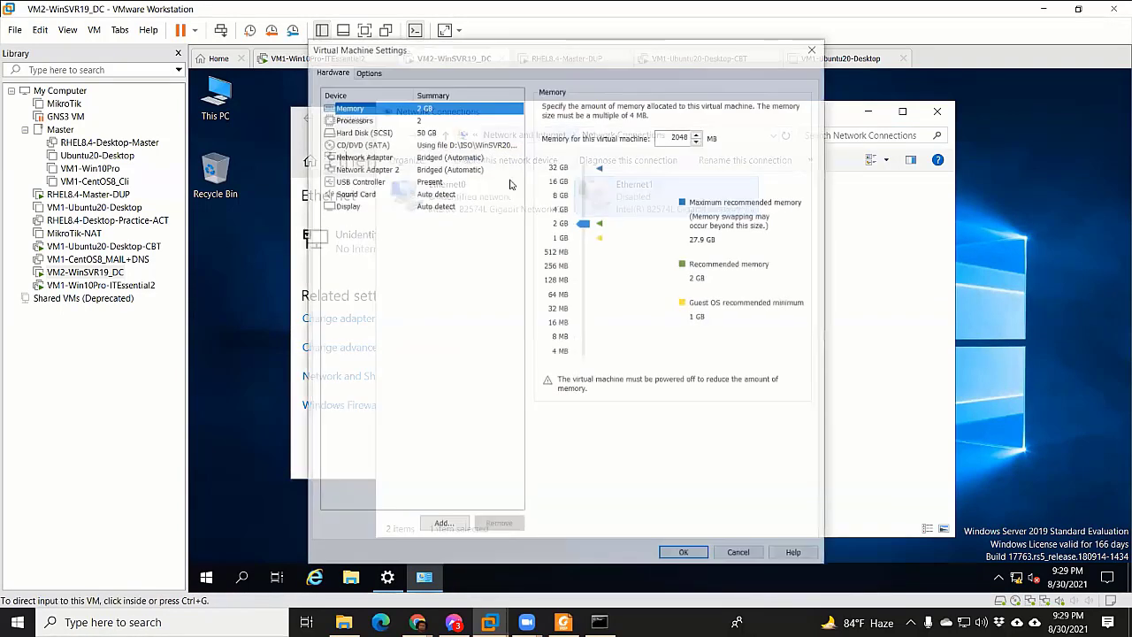
pyautogui.click(447, 159)
pyautogui.click(450, 181)
pyautogui.click(450, 160)
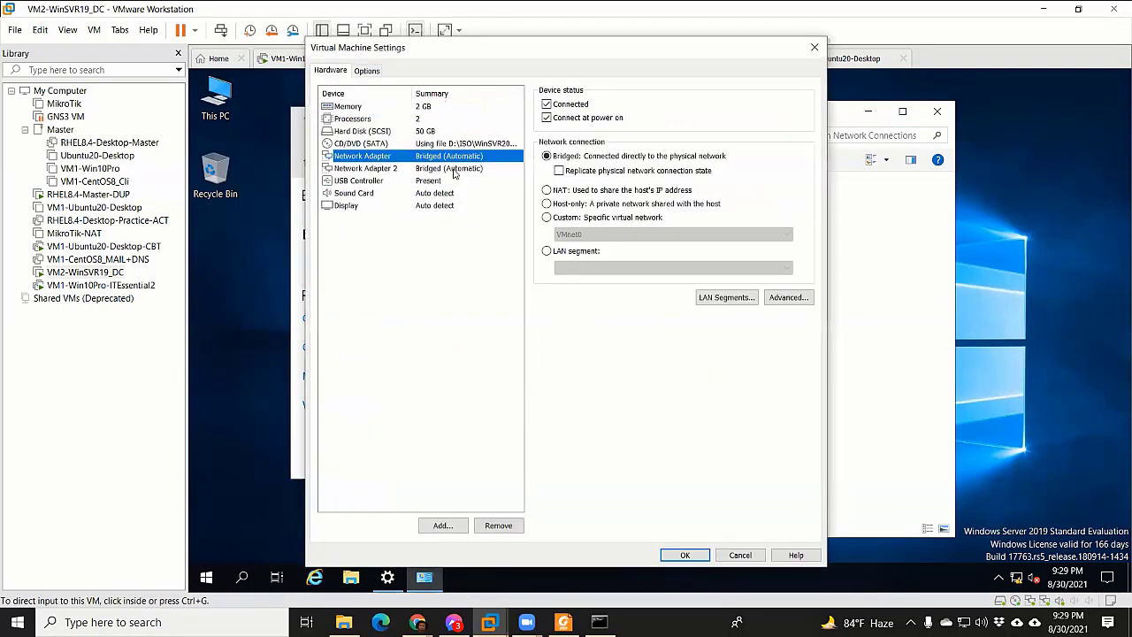
pyautogui.click(454, 172)
pyautogui.click(461, 146)
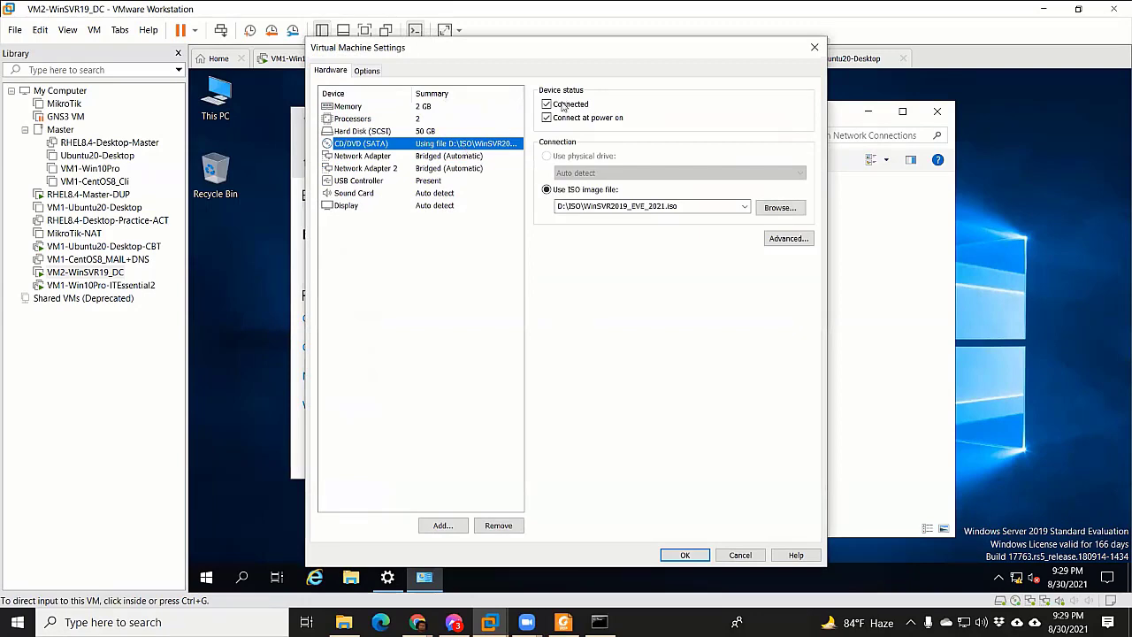
pyautogui.click(453, 156)
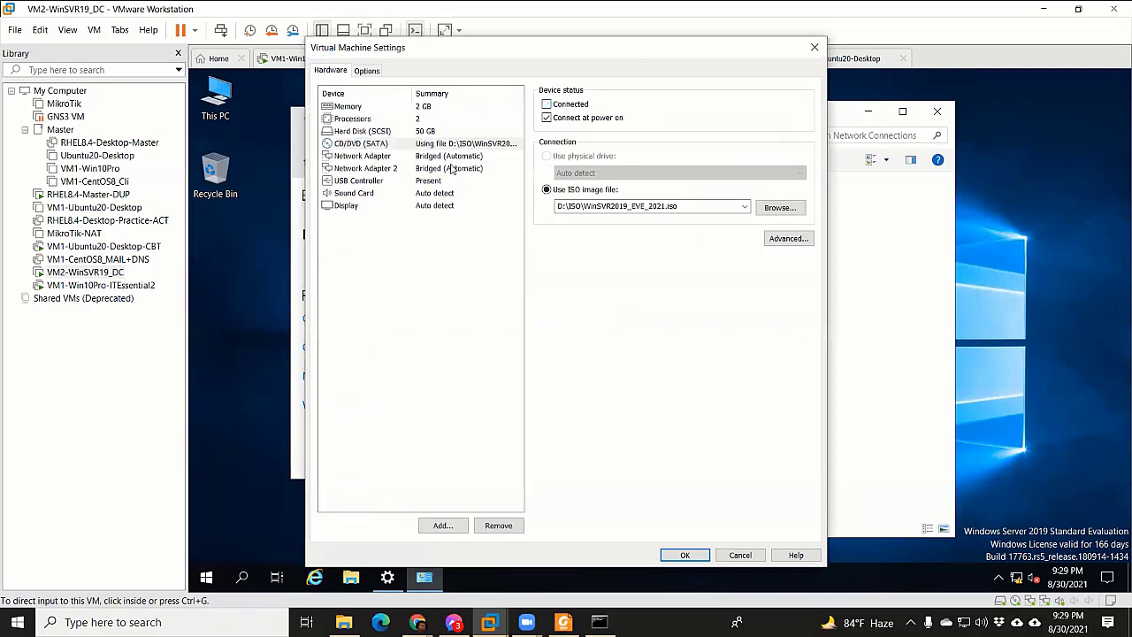
pyautogui.click(683, 554)
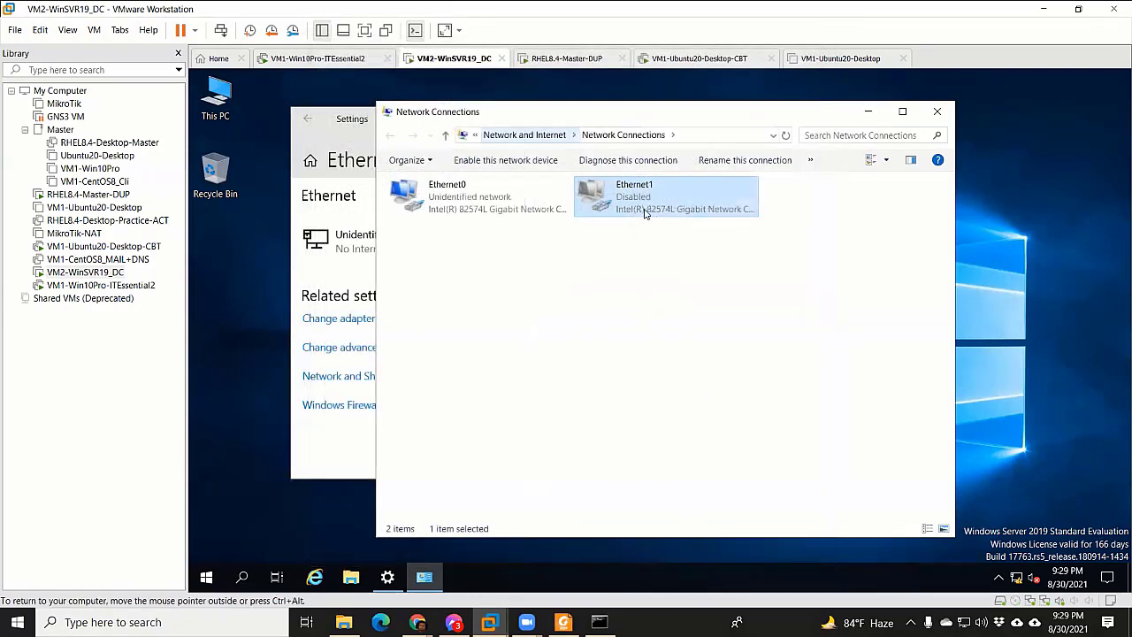
# Enable the Ethernet1 adapter, then disable it again
pyautogui.rightClick(668, 215)
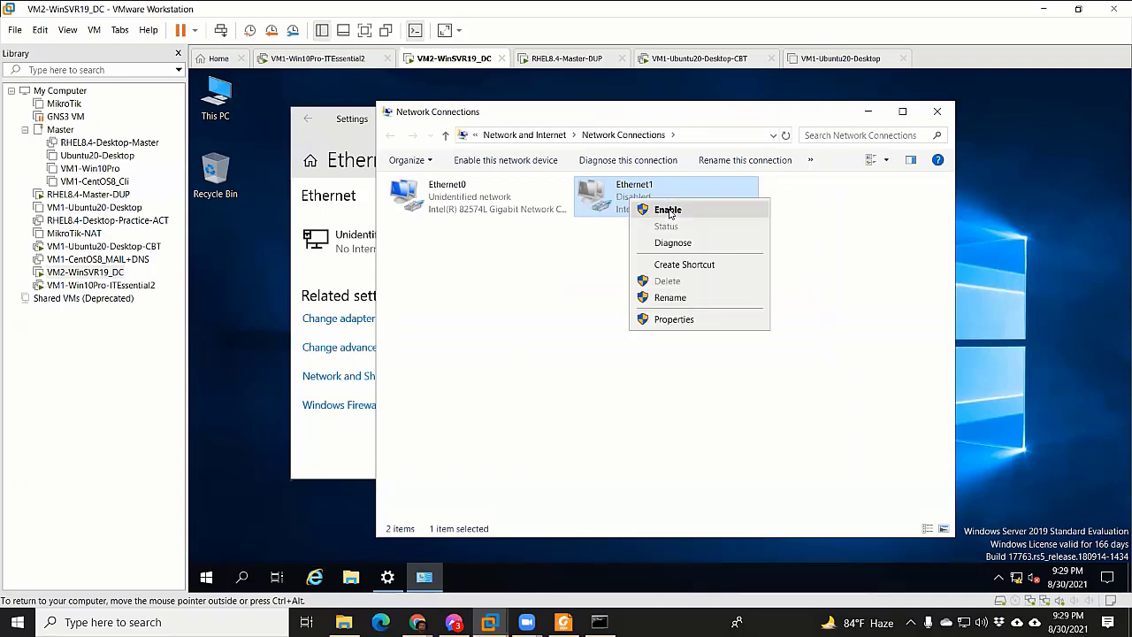
pyautogui.click(665, 214)
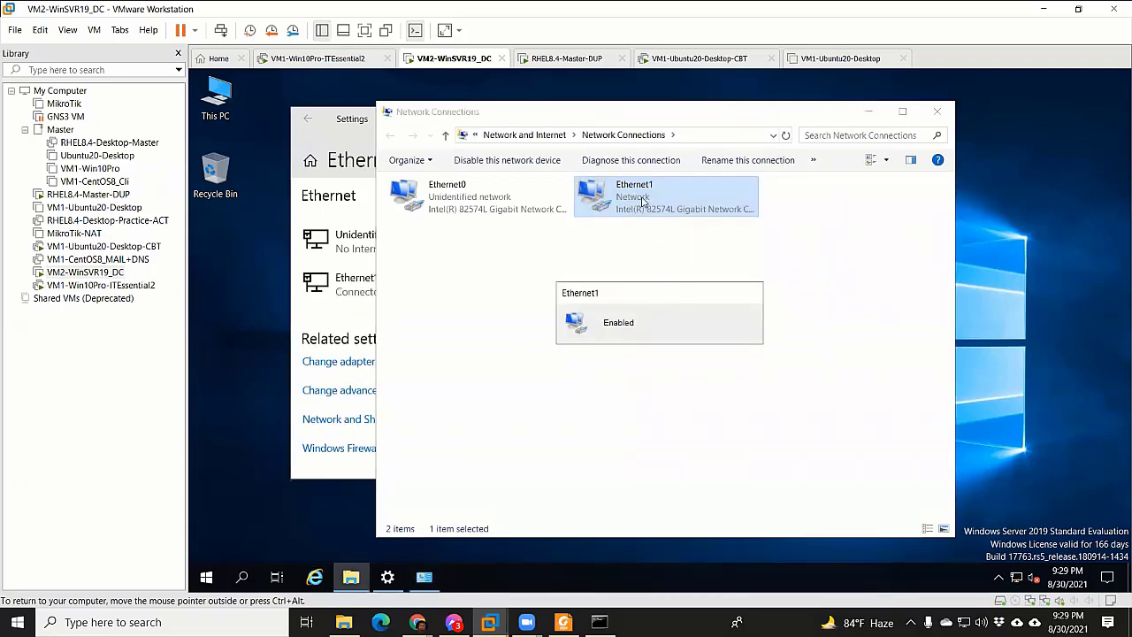
pyautogui.rightClick(648, 211)
pyautogui.click(681, 212)
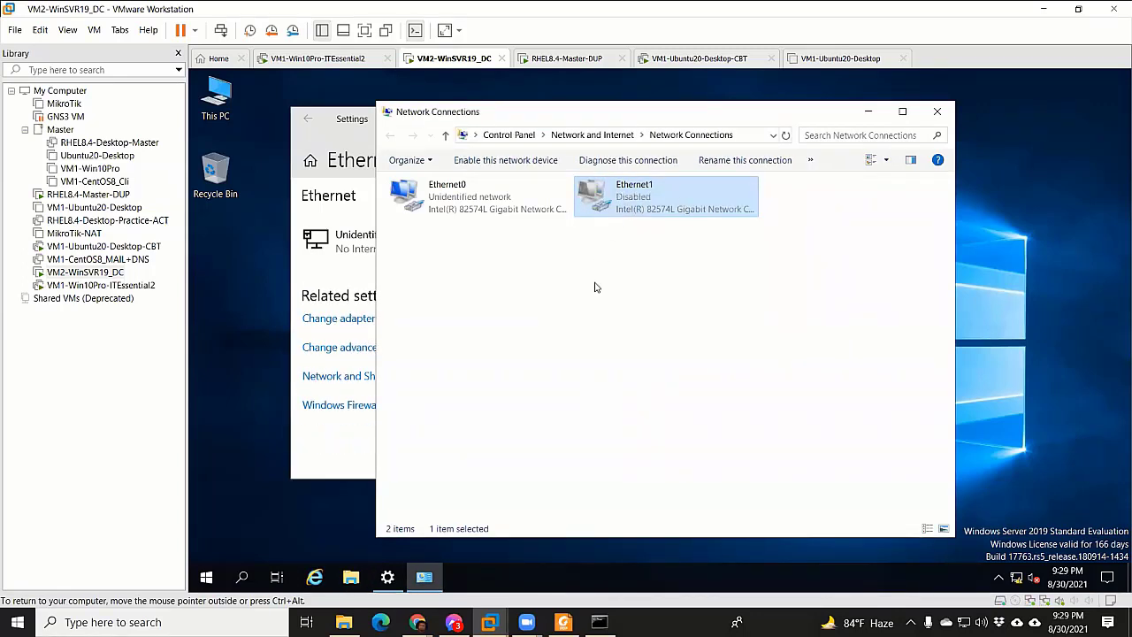
pyautogui.rightClick(615, 200)
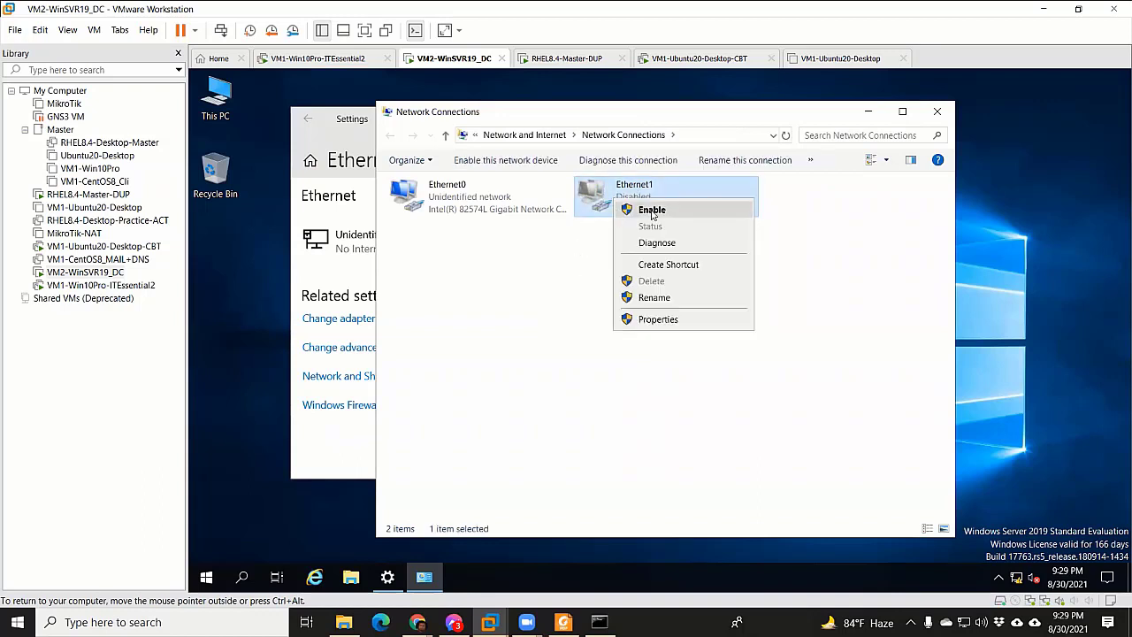
pyautogui.click(522, 299)
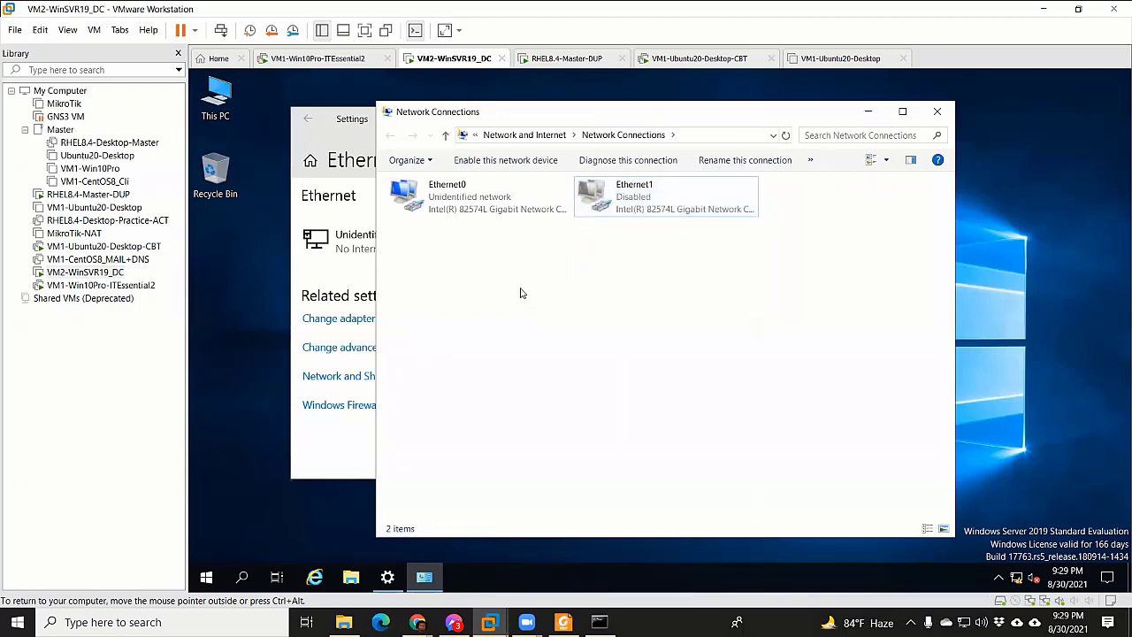
# Select Ethernet0 and close the Ethernet settings window
pyautogui.click(464, 206)
pyautogui.click(345, 134)
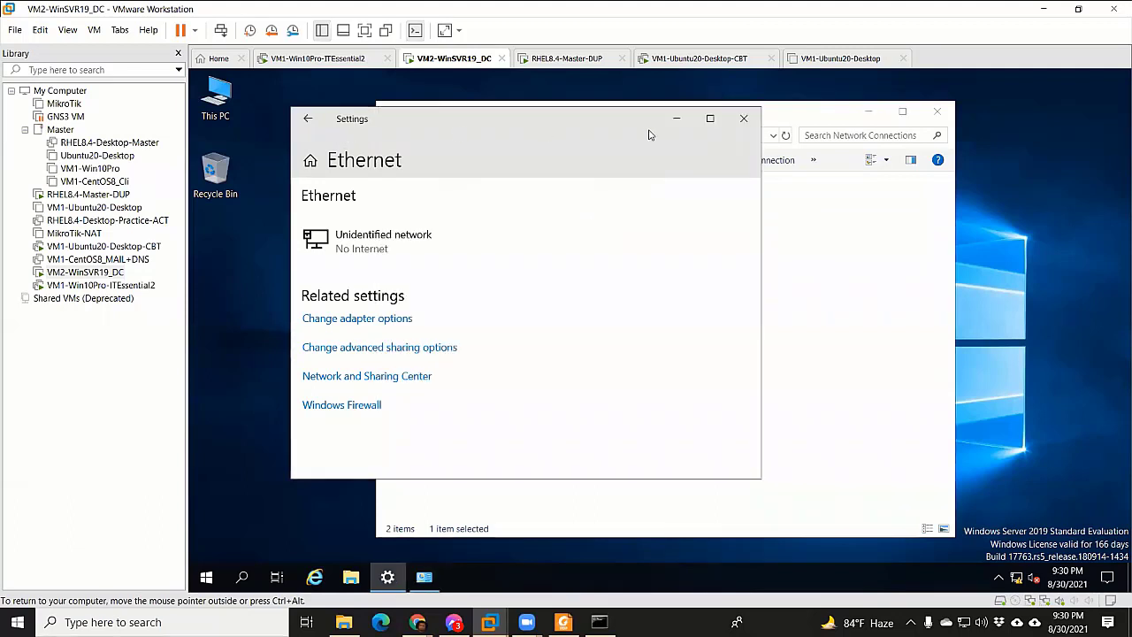
pyautogui.click(746, 115)
pyautogui.rightClick(448, 205)
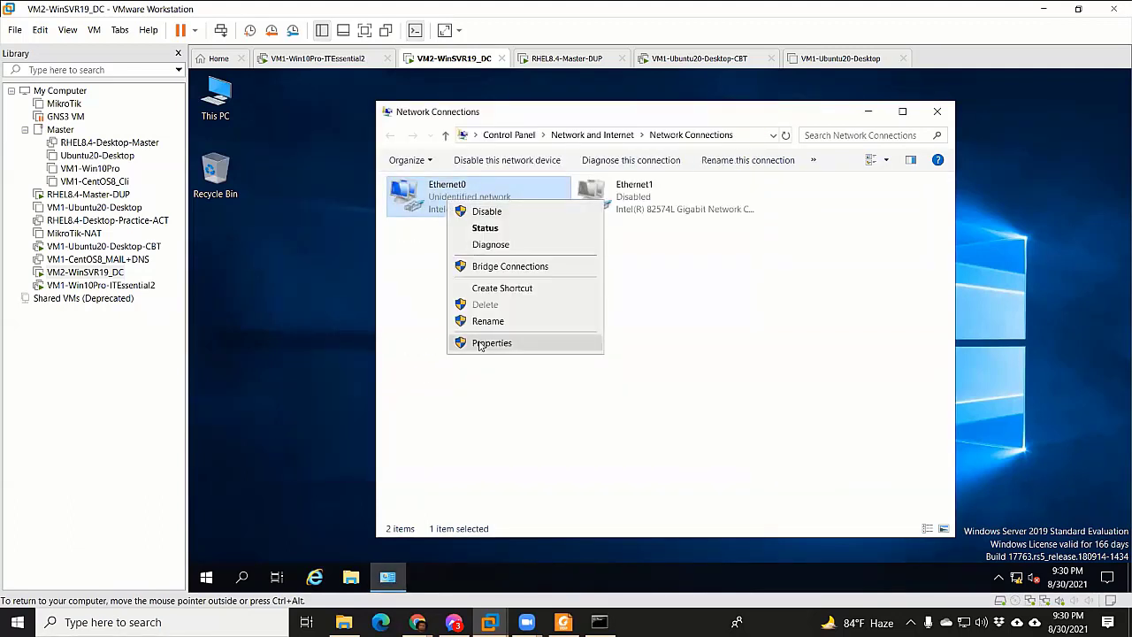
# Clear Ethernet0's old 10.10.10.3 IPv4 settings by toggling automatic addressing, then view the network diagram
pyautogui.click(485, 345)
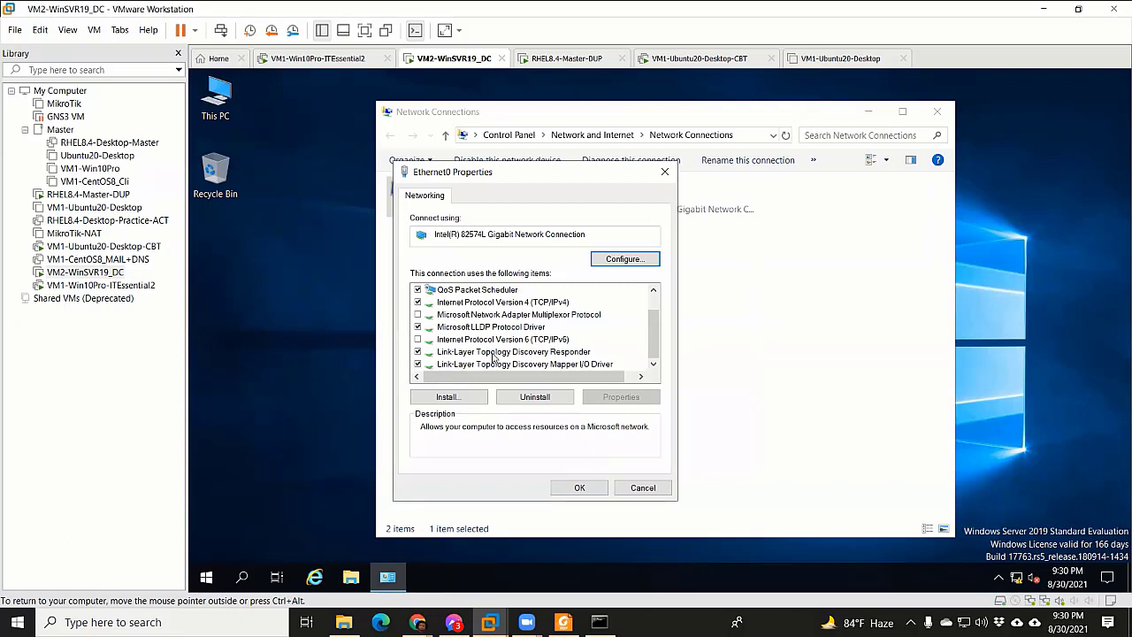
pyautogui.click(500, 304)
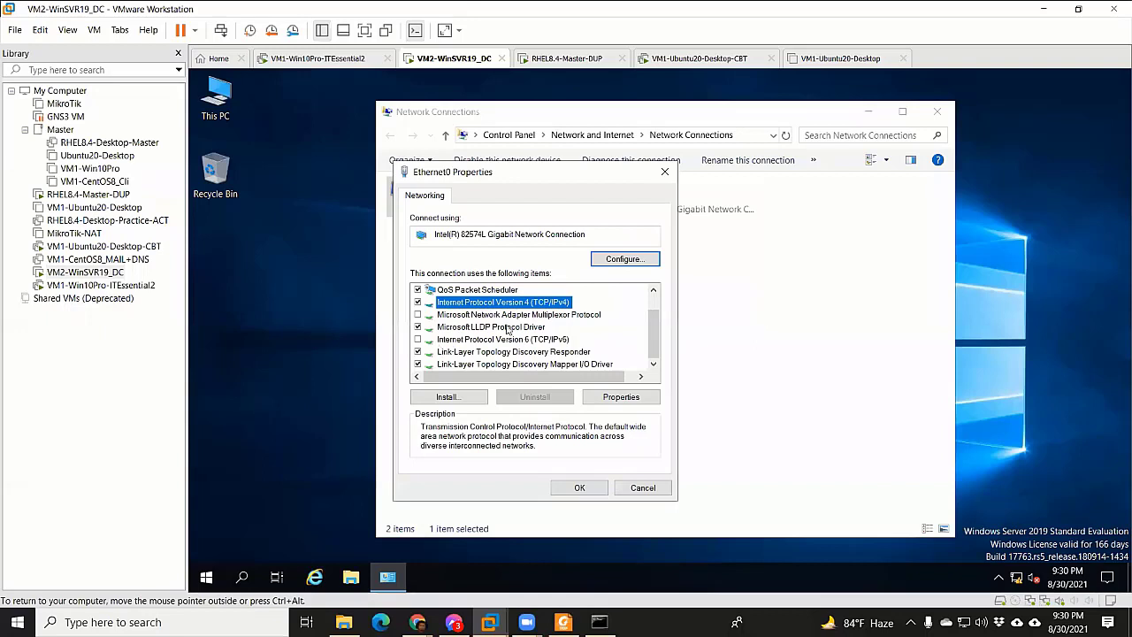
pyautogui.click(622, 396)
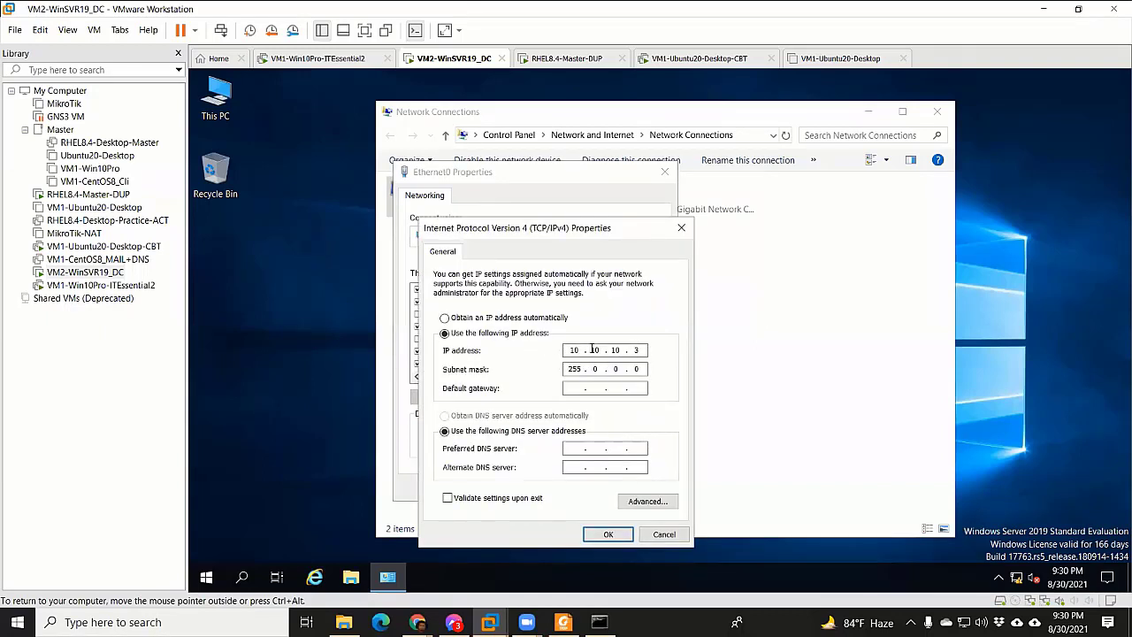
pyautogui.click(519, 318)
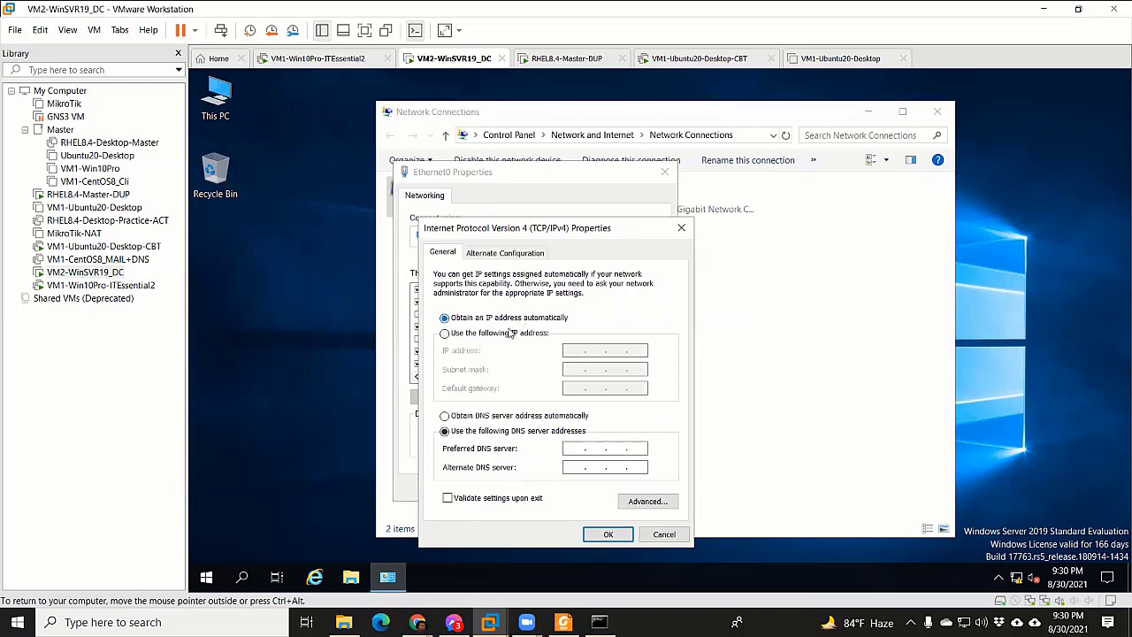
pyautogui.click(502, 333)
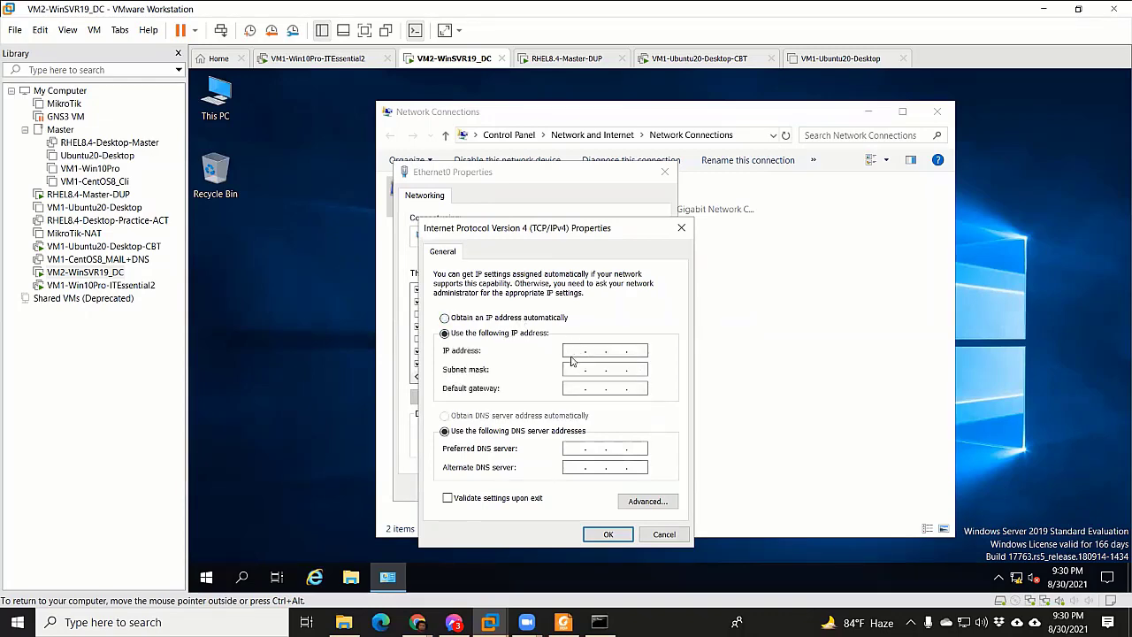
pyautogui.click(454, 622)
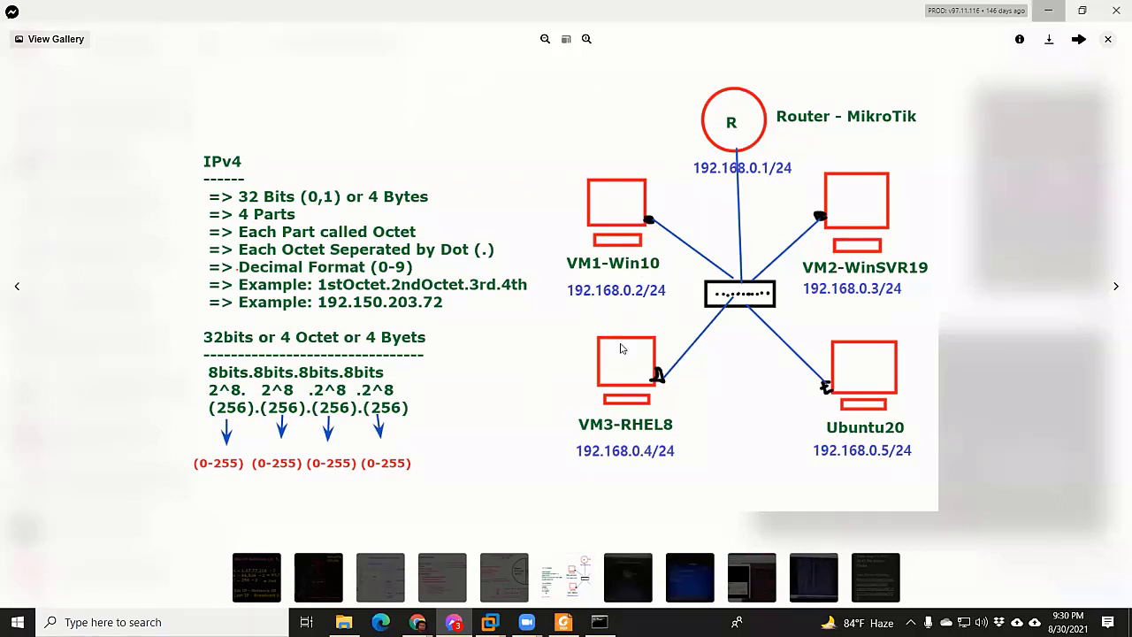
# Enter IP address 192.168.0.3 and gateway 192.168.0.1, correcting the mistyped octets
pyautogui.hotkey('alt', 'F4')
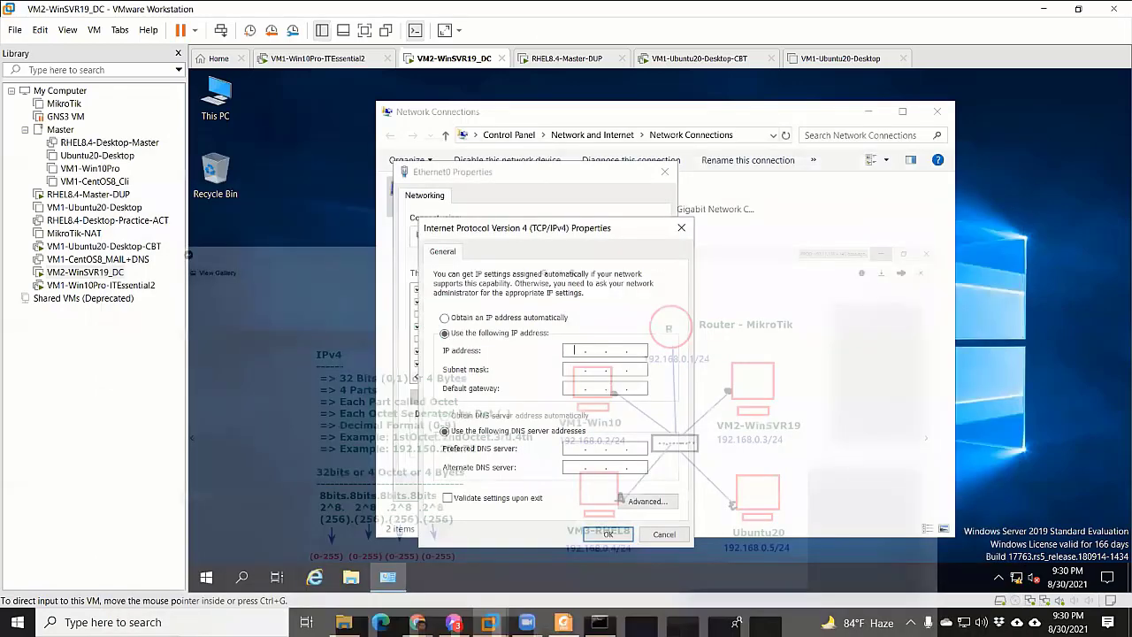
pyautogui.write('192.168.10.')
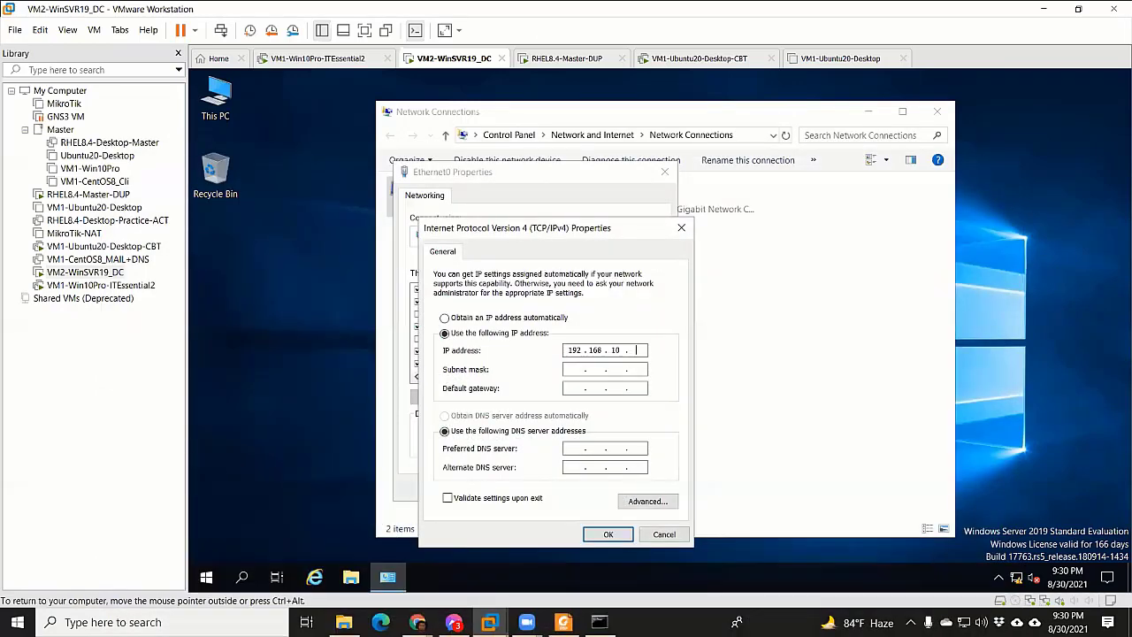
pyautogui.press('BackSpace')
pyautogui.press('BackSpace')
pyautogui.write('0.3')
pyautogui.click(630, 370)
pyautogui.write('192 . 146 . 8')
pyautogui.press('BackSpace')
pyautogui.press('BackSpace')
pyautogui.press('BackSpace')
pyautogui.press('BackSpace')
pyautogui.write('168 . 0 . 12')
pyautogui.press('BackSpace')
# After rechecking the diagram, enter DNS servers 4.2.2.2 and 1.1.1.1 and apply the settings
pyautogui.hotkey('alt', 'Tab')
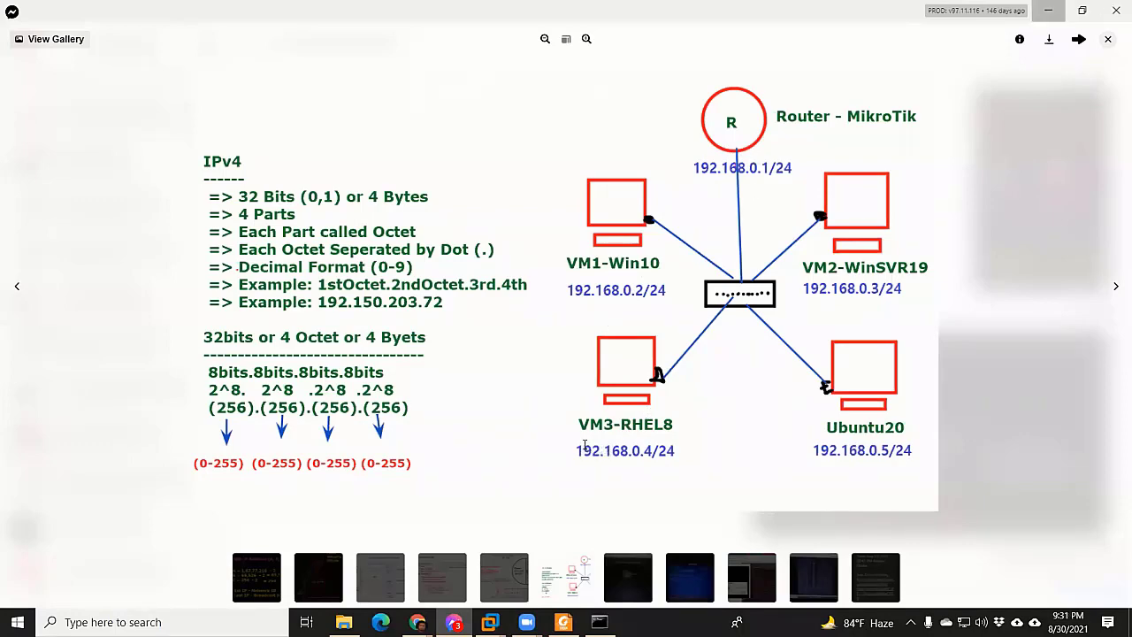
pyautogui.hotkey('alt', 'Tab')
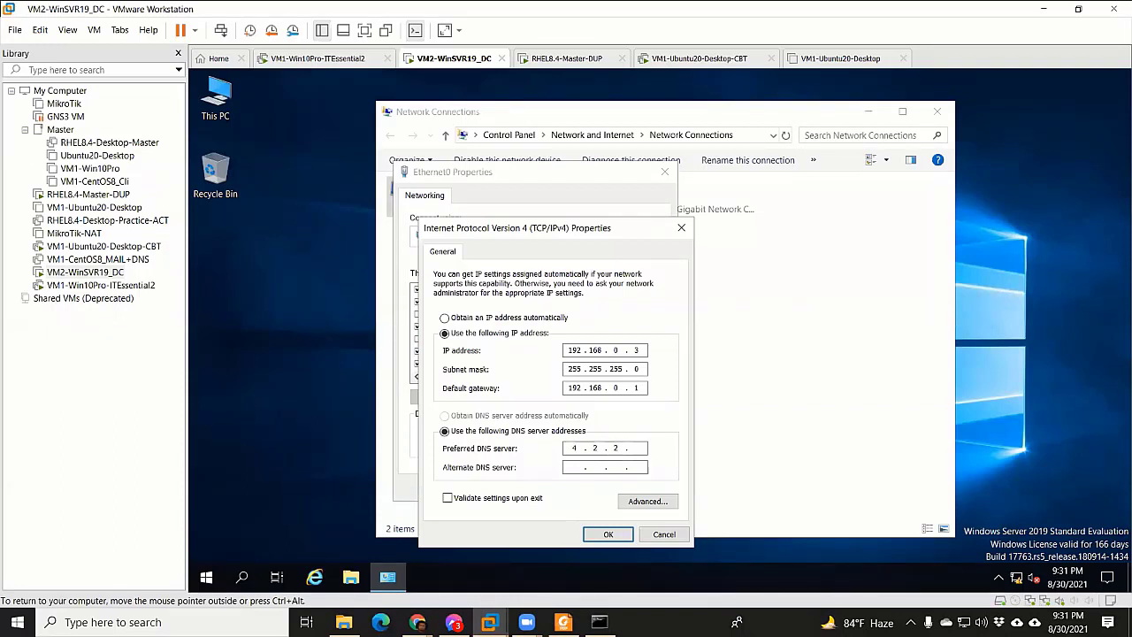
pyautogui.write('2')
pyautogui.click(573, 468)
pyautogui.write('1.1.1.1')
pyautogui.click(607, 536)
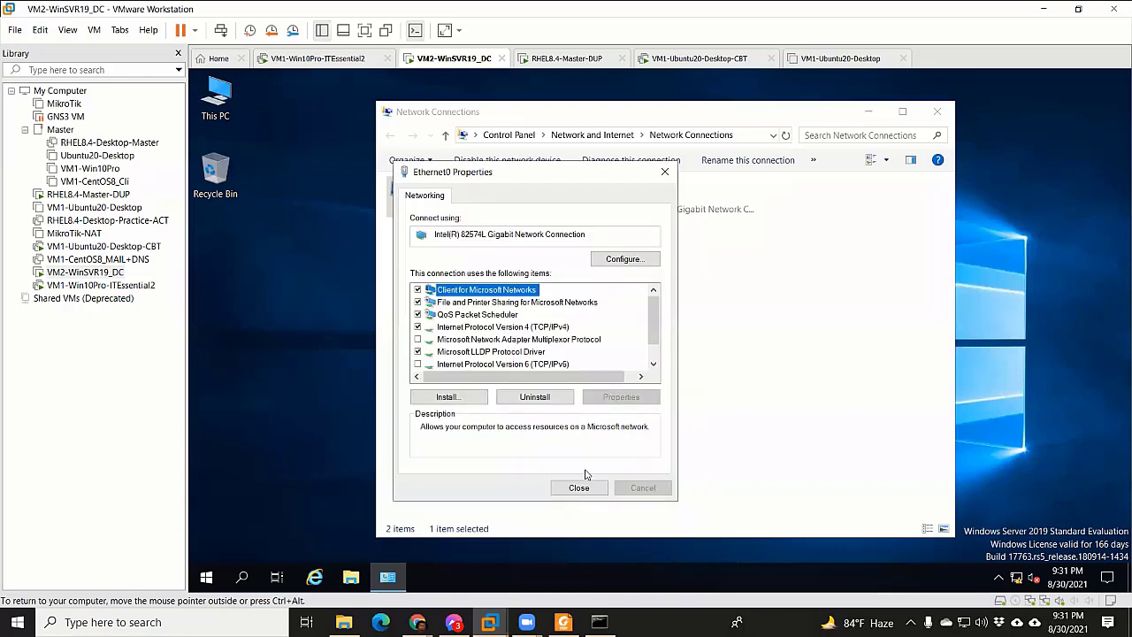
# Refresh the adapters and verify Ethernet0 details: 192.168.0.3, gateway 192.168.0.1, DNS 4.2.2.2, then open Run
pyautogui.click(580, 488)
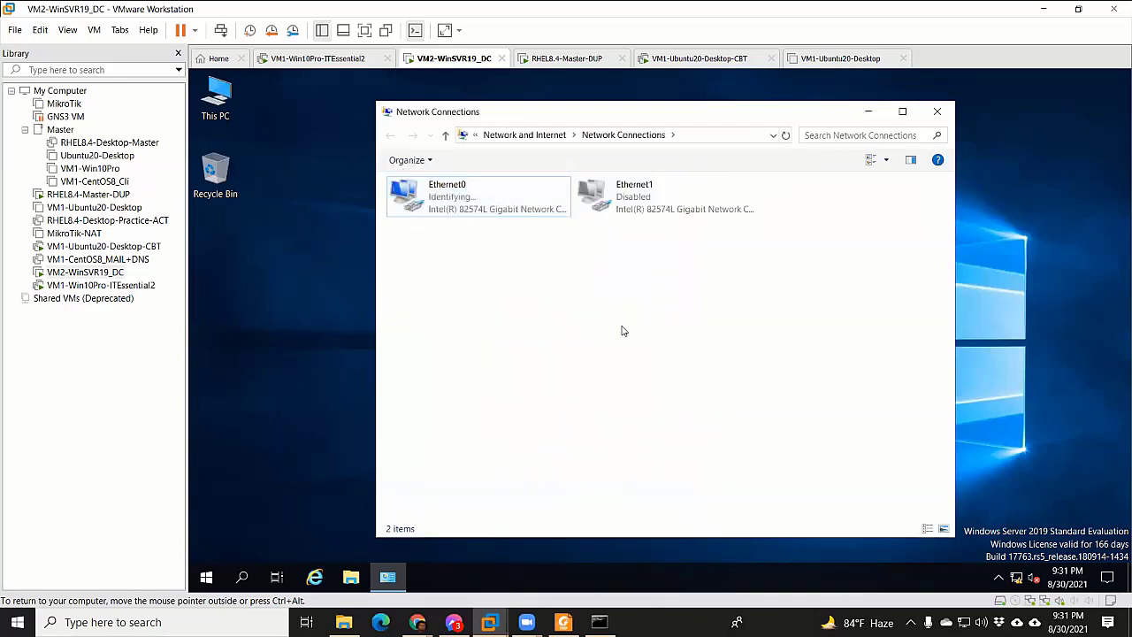
pyautogui.rightClick(622, 328)
pyautogui.click(661, 386)
pyautogui.doubleClick(502, 197)
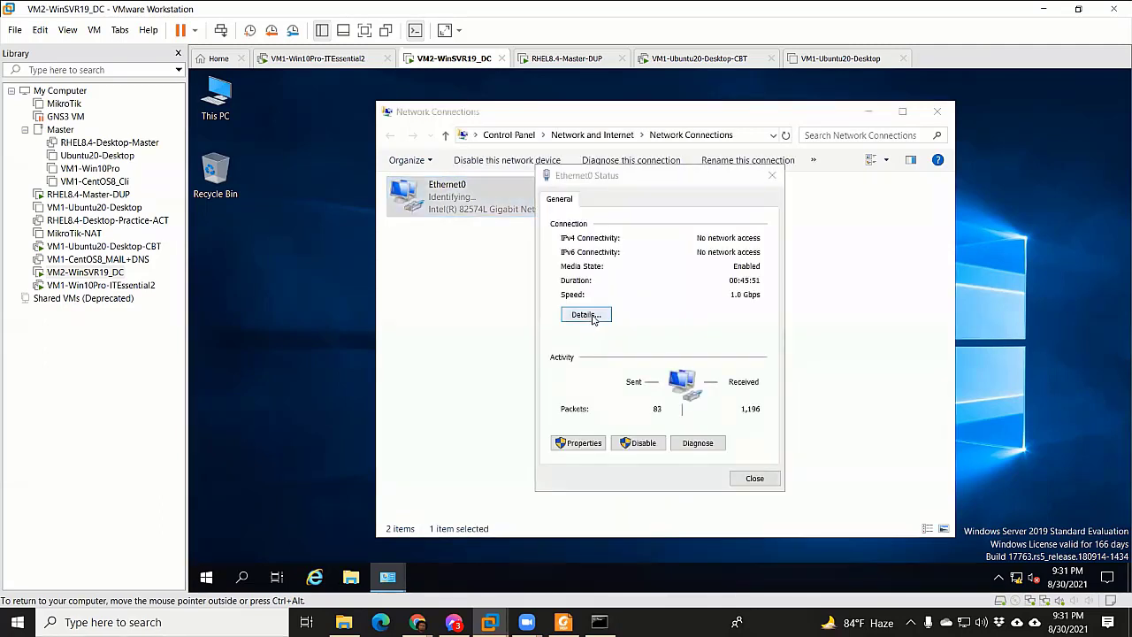
pyautogui.click(588, 315)
pyautogui.click(780, 487)
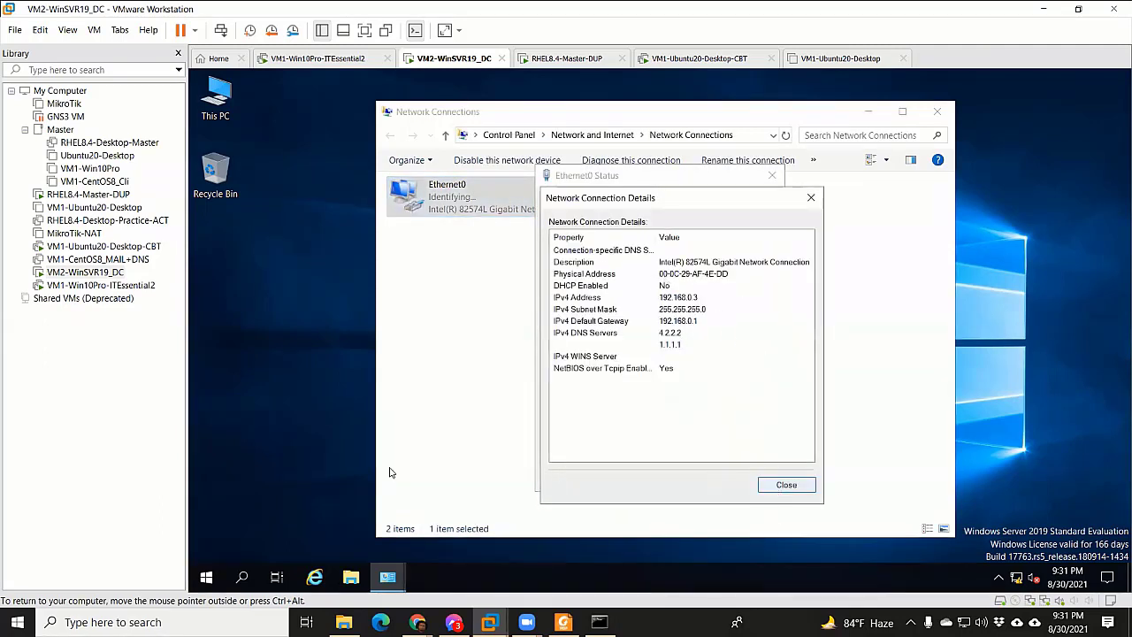
pyautogui.press('super+r')
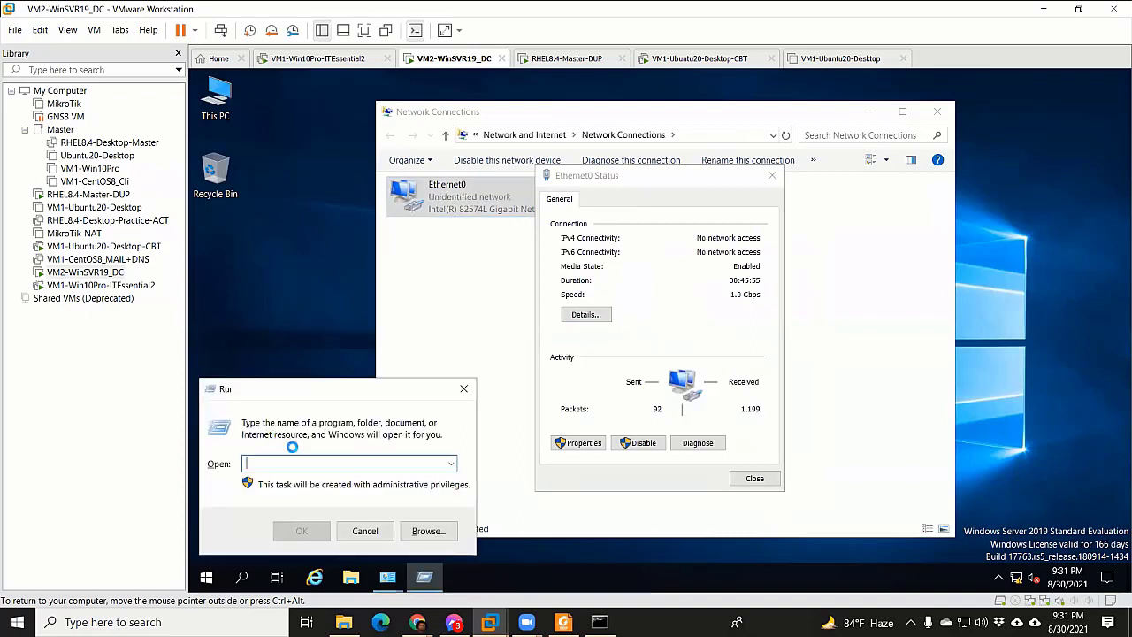
# Launch cmd from Run and run ipconfig, fixing the ipconifg typo
pyautogui.write('cmd')
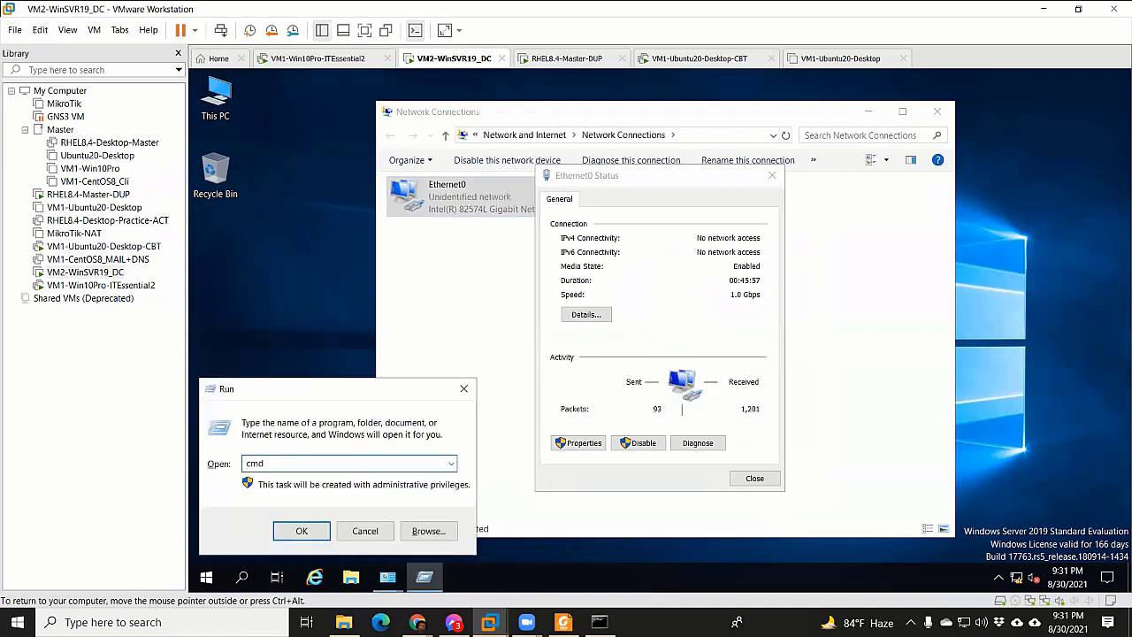
pyautogui.press('Return')
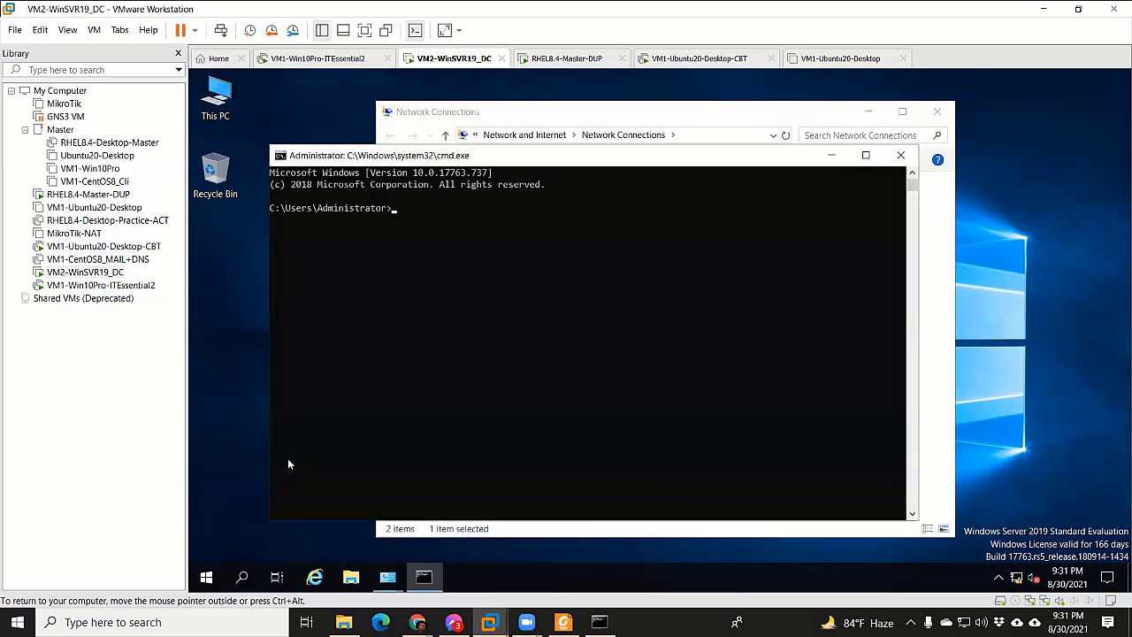
pyautogui.write('ipconifg')
pyautogui.press('Return')
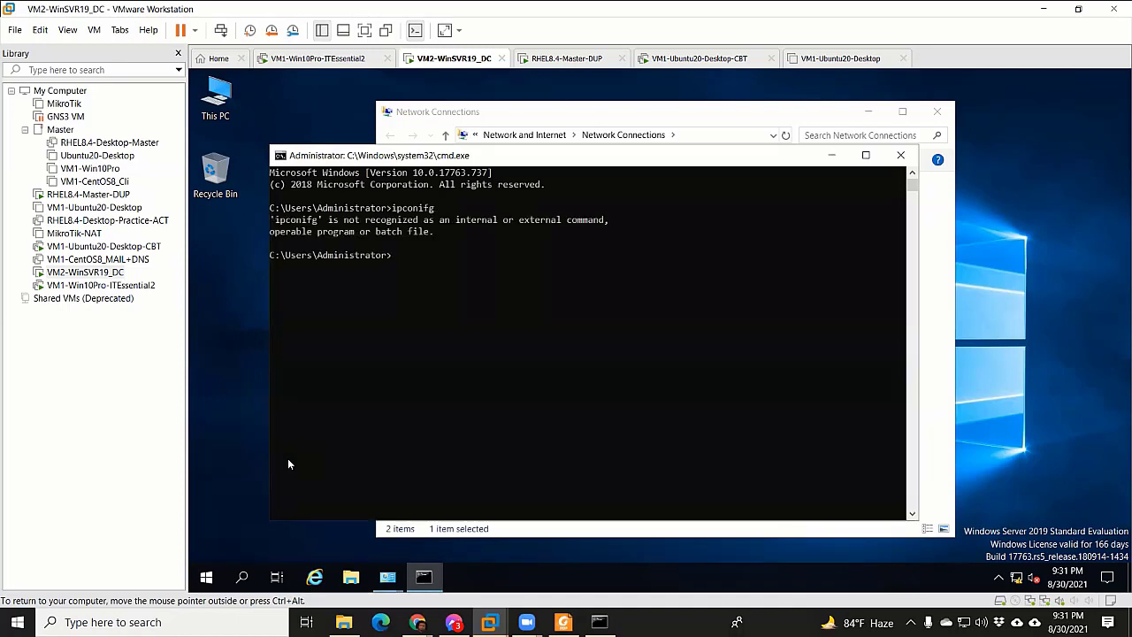
pyautogui.press('Up')
pyautogui.press('BackSpace')
pyautogui.press('BackSpace')
pyautogui.press('BackSpace')
pyautogui.write('fig')
pyautogui.press('Return')
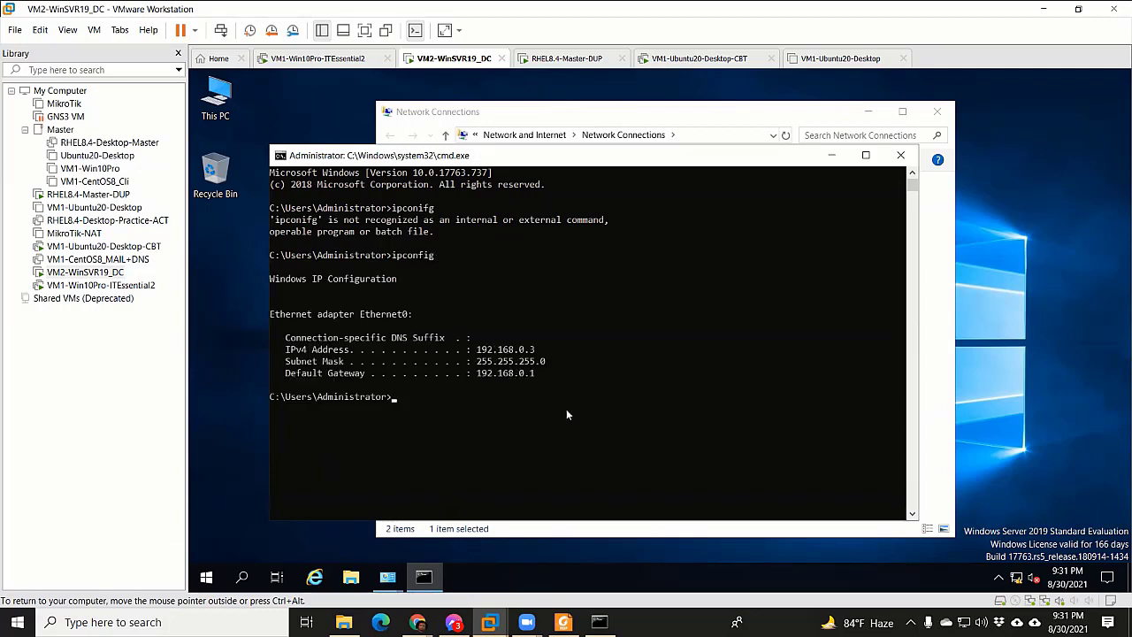
# Change the console text colour with color D, then color E
pyautogui.press('Up')
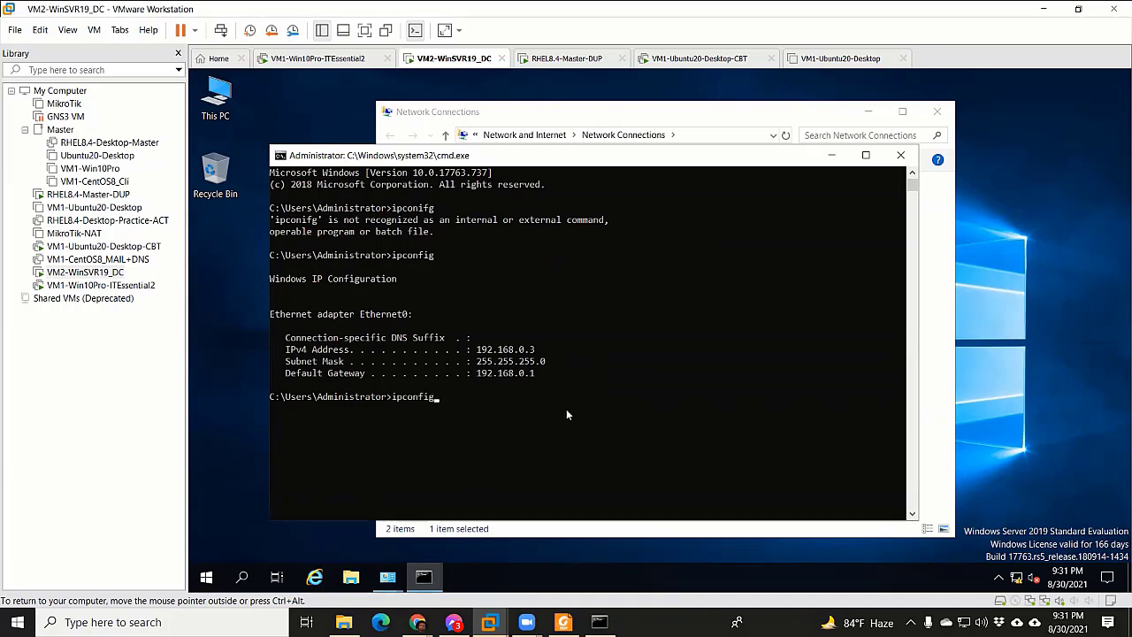
pyautogui.press('BackSpace')
pyautogui.press('BackSpace')
pyautogui.press('BackSpace')
pyautogui.press('BackSpace')
pyautogui.press('BackSpace')
pyautogui.press('BackSpace')
pyautogui.press('BackSpace')
pyautogui.press('BackSpace')
pyautogui.write('color D')
pyautogui.press('Return')
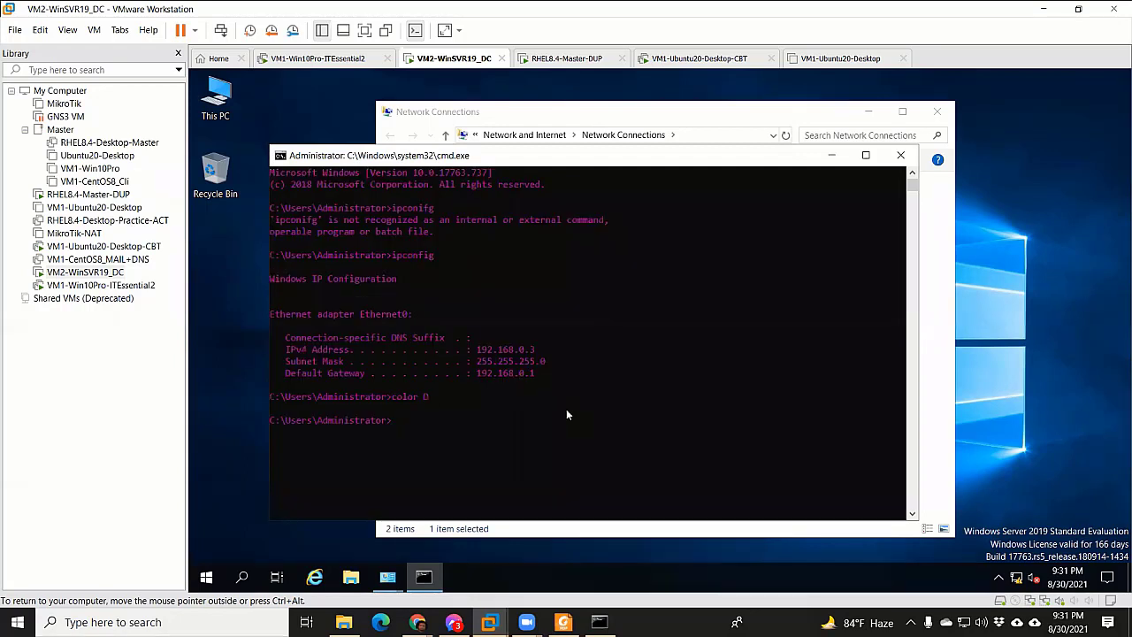
pyautogui.write('color E')
pyautogui.press('Return')
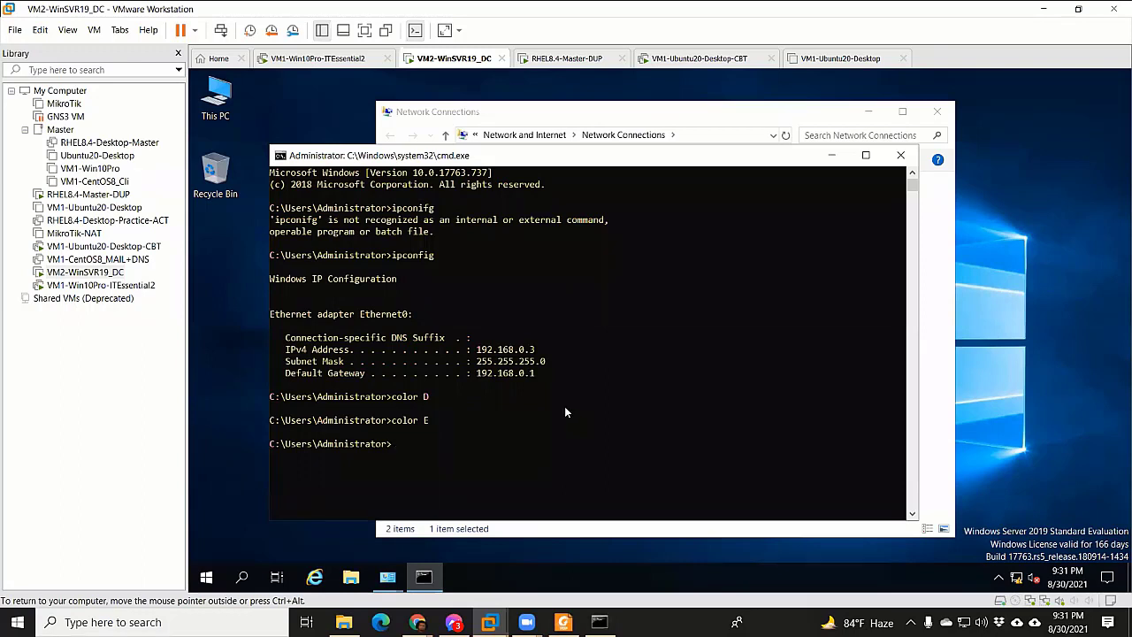
# Set the command prompt's font size to 24 in its Properties
pyautogui.rightClick(564, 157)
pyautogui.click(621, 285)
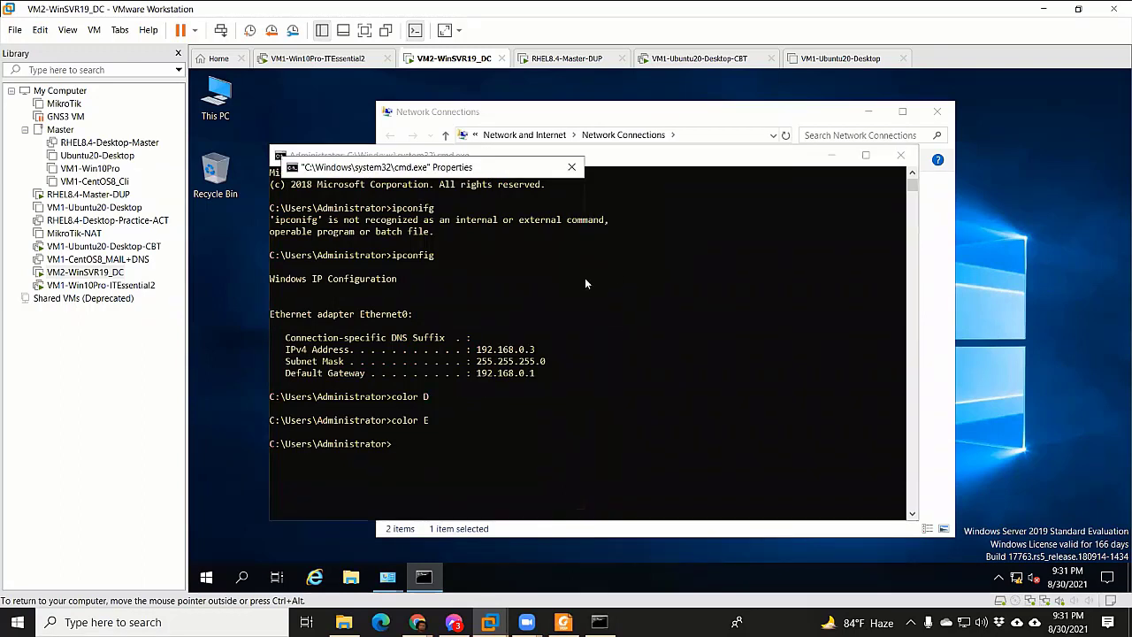
pyautogui.click(400, 195)
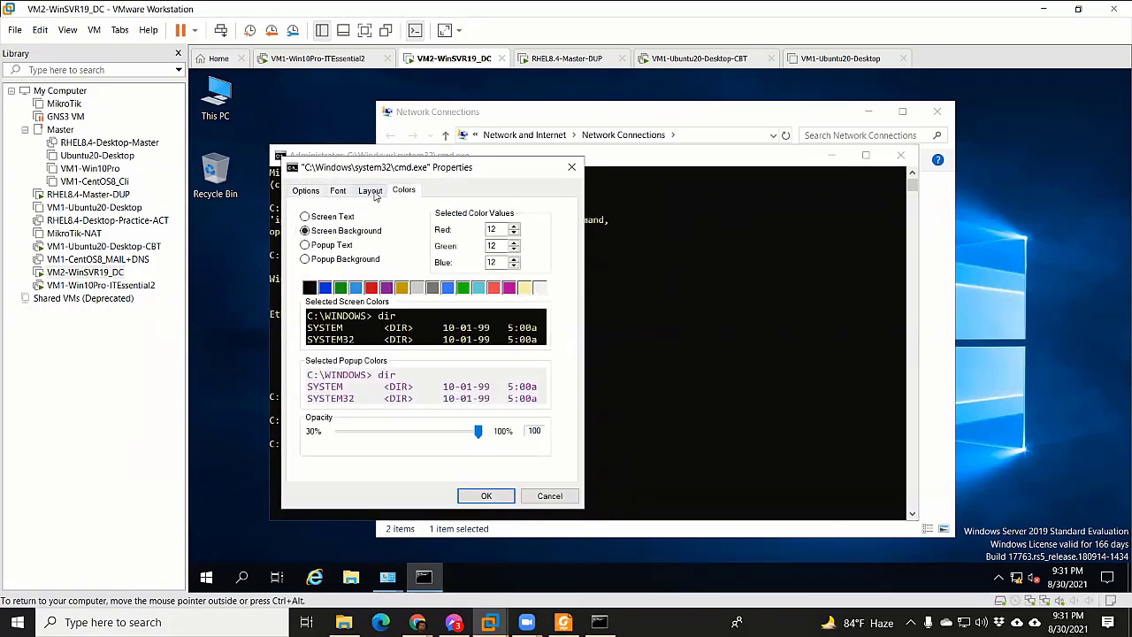
pyautogui.click(375, 195)
pyautogui.click(338, 191)
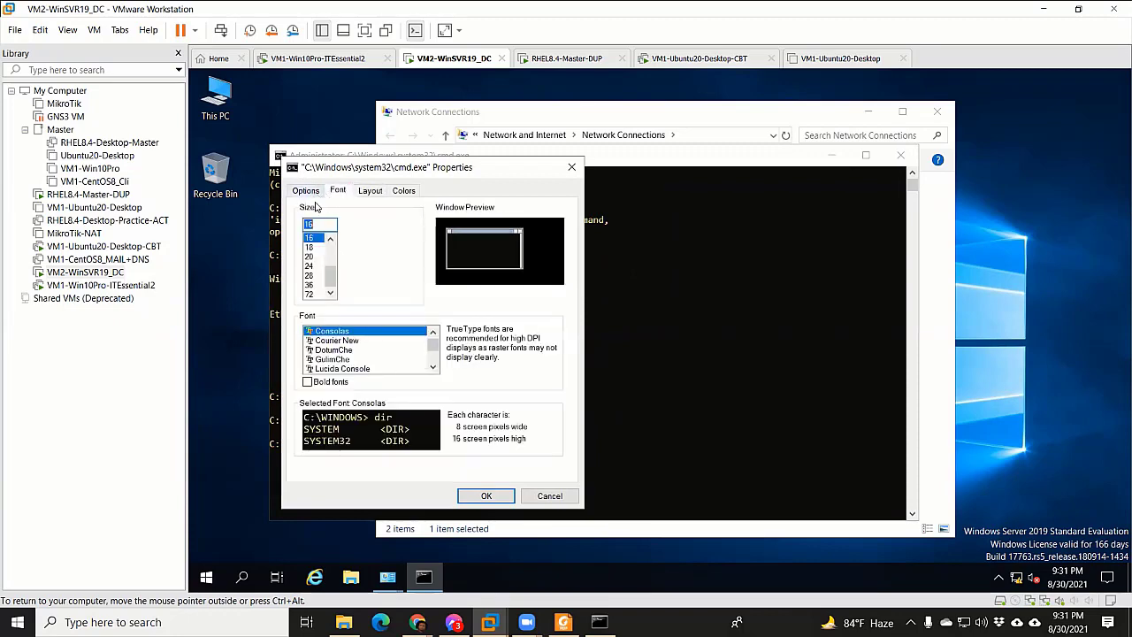
pyautogui.click(317, 267)
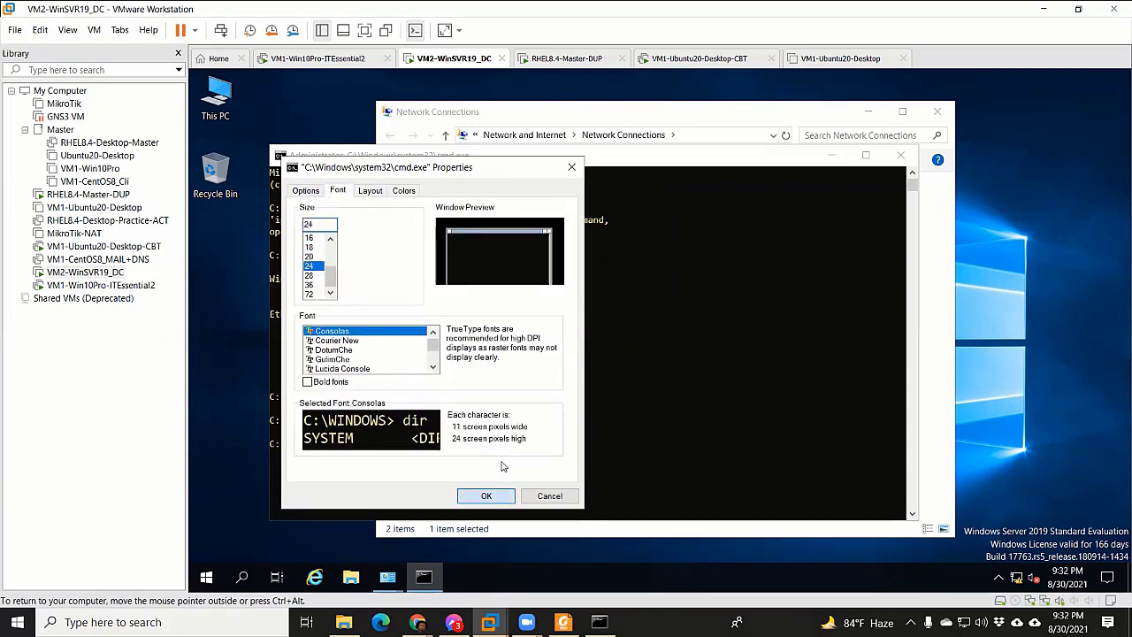
pyautogui.click(486, 495)
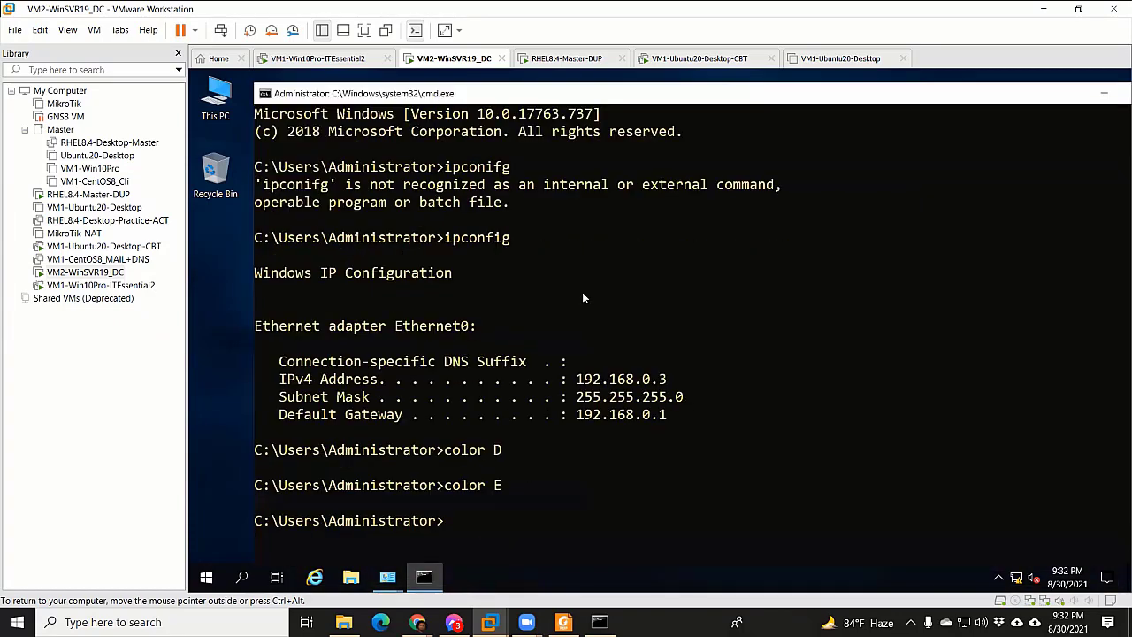
# Clear the screen, turn the text cyan with color B, and rerun ipconfig
pyautogui.click(581, 292)
pyautogui.write('cls')
pyautogui.press('Return')
pyautogui.press('Return')
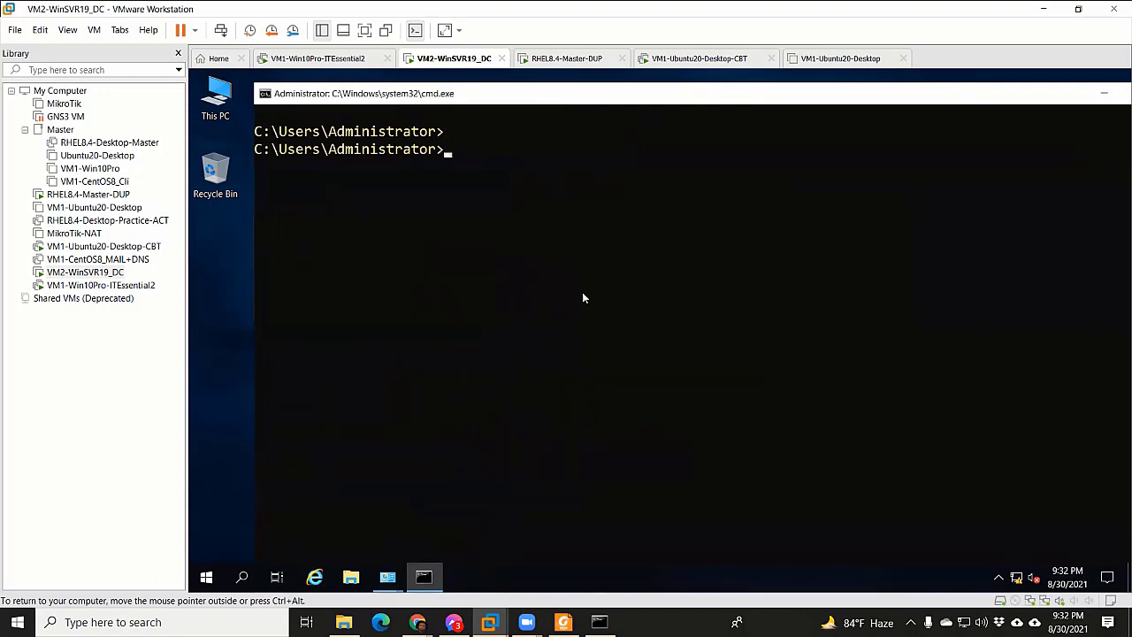
pyautogui.write('color B')
pyautogui.press('Return')
pyautogui.press('Return')
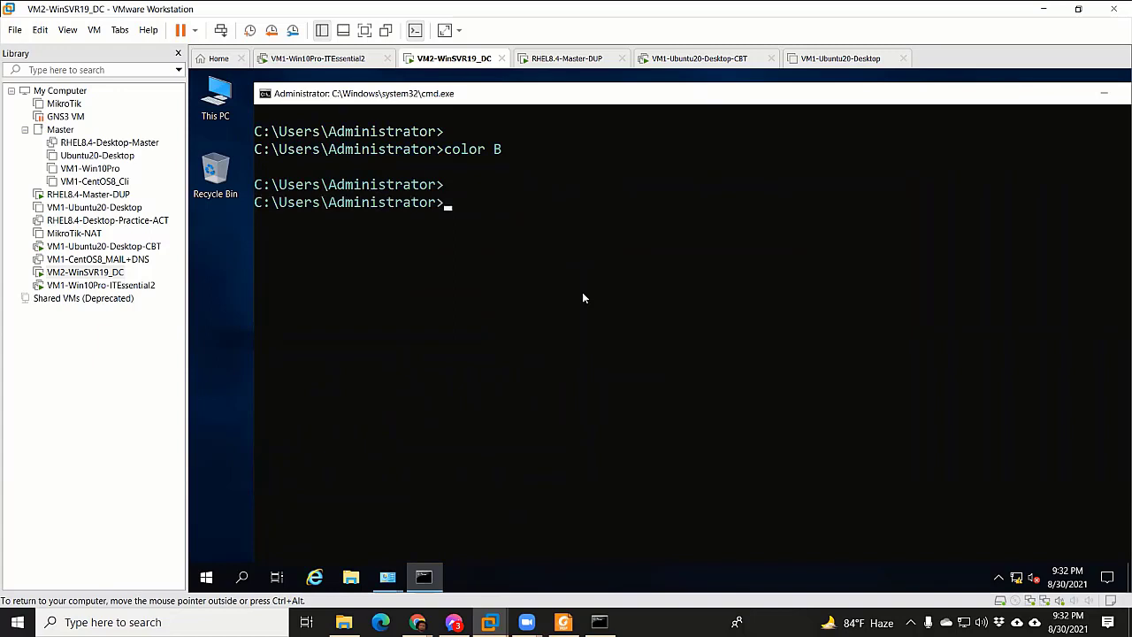
pyautogui.press('Return')
pyautogui.press('Up')
pyautogui.press('Up')
pyautogui.press('Up')
pyautogui.press('Up')
pyautogui.press('Up')
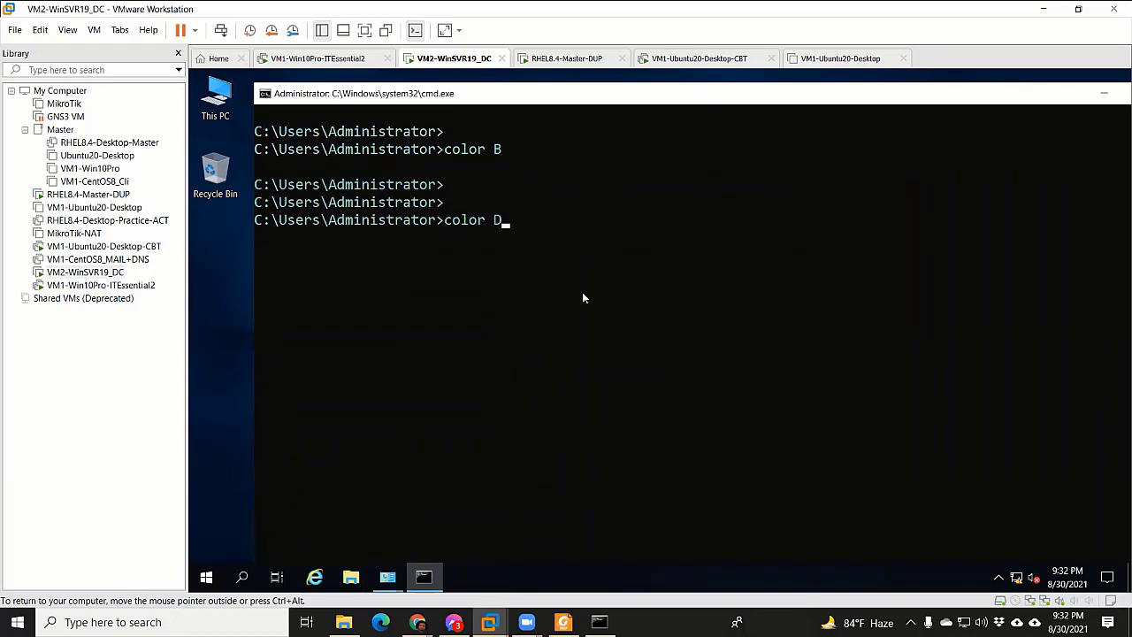
pyautogui.press('Return')
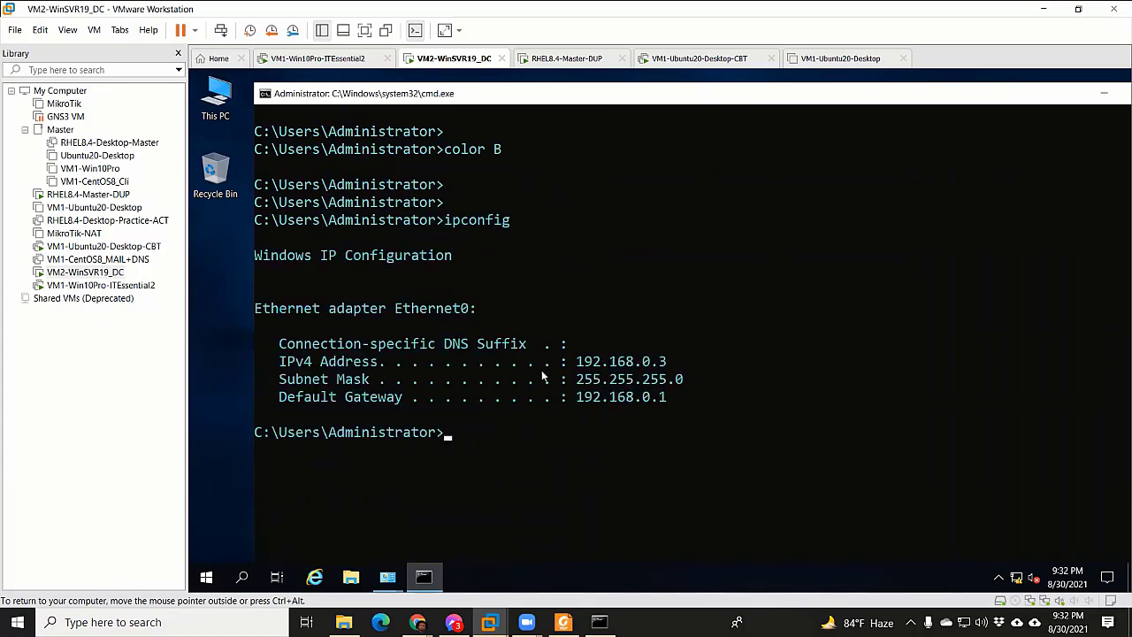
pyautogui.scroll(-2, 540, 348)
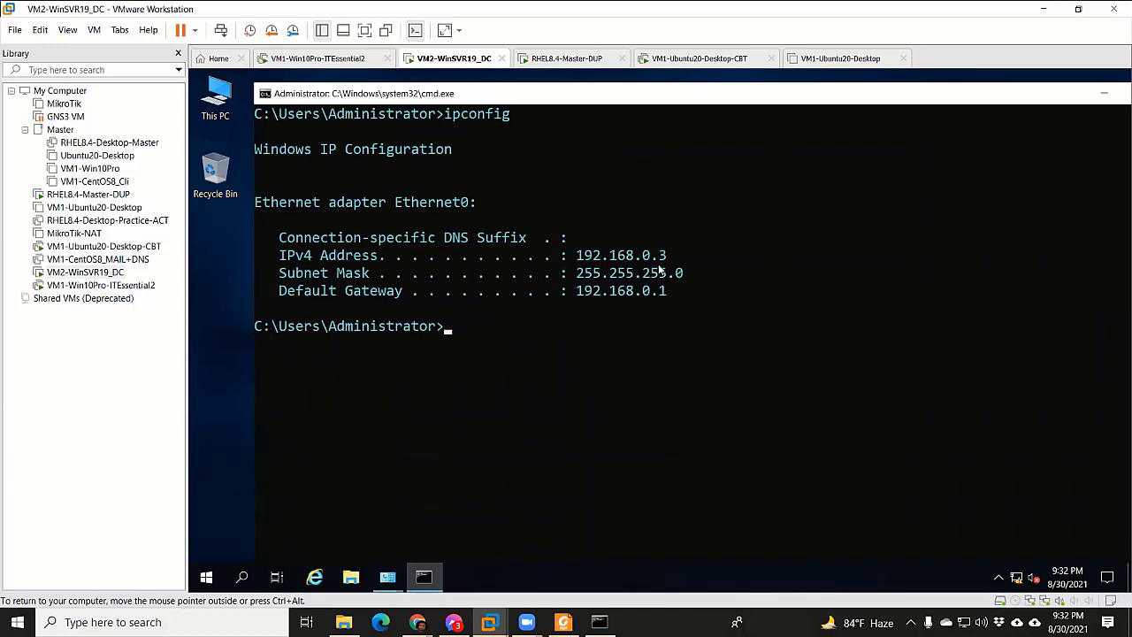
pyautogui.scroll(2, 599, 308)
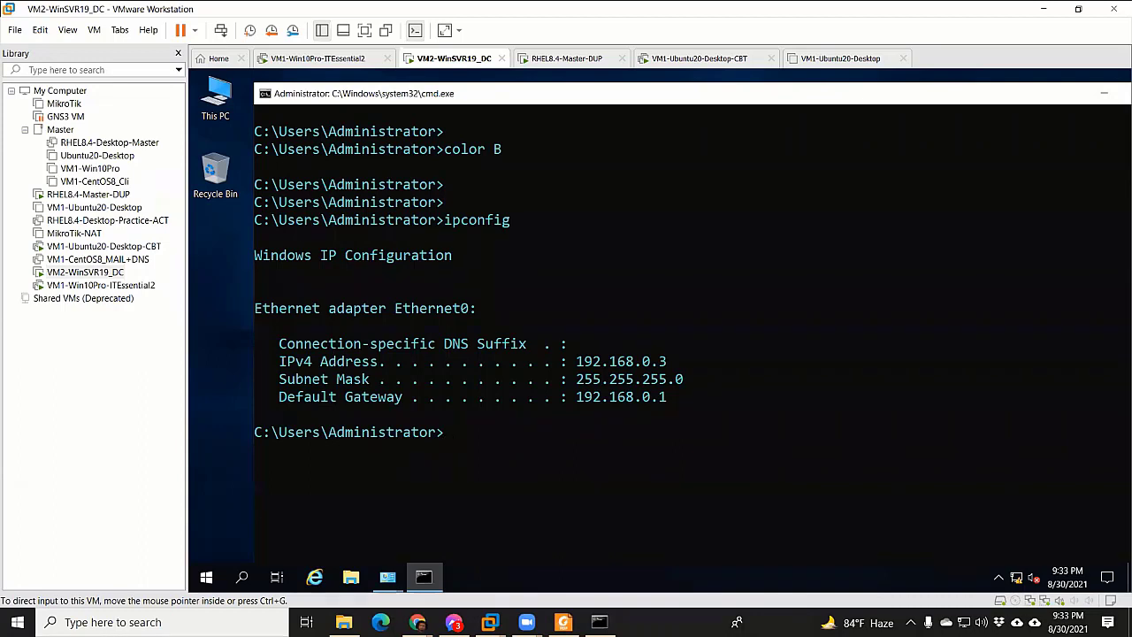
# Restore the IPv4 lab diagram listing VM3-RHEL8 at 192.168.0.4/24 and the router at 192.168.0.1
pyautogui.click(138, 400)
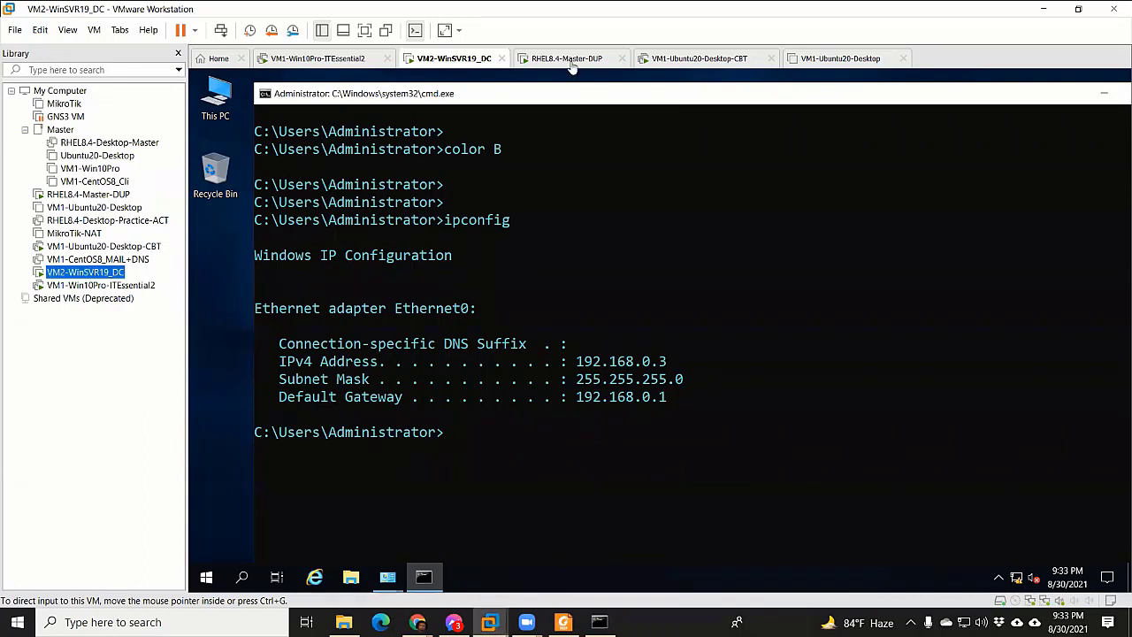
pyautogui.click(453, 622)
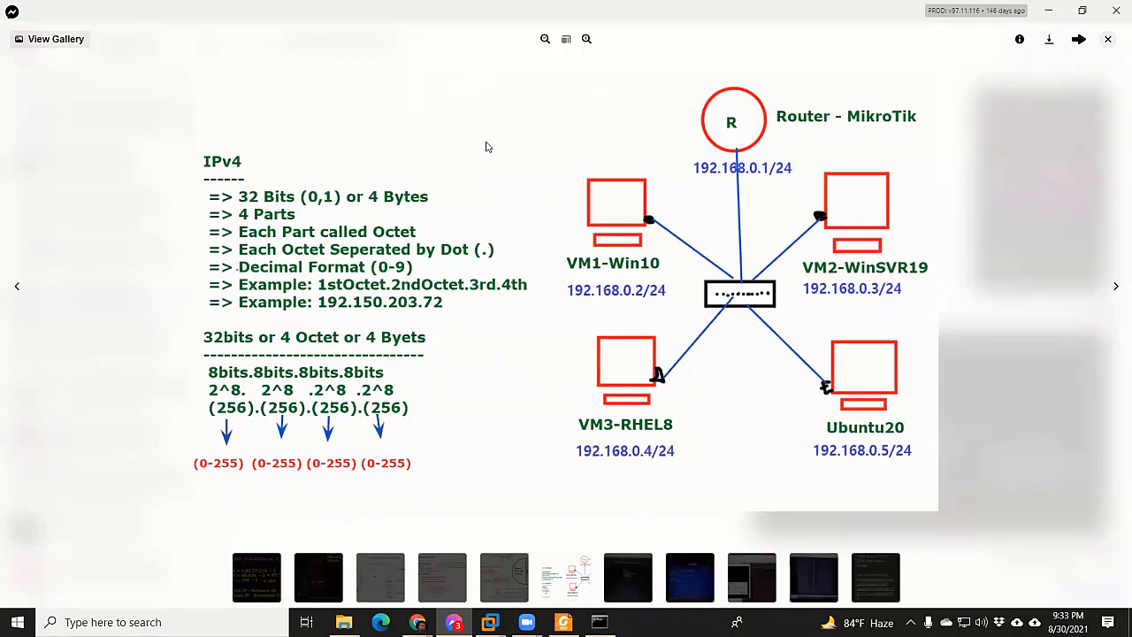
# Minimize the diagram viewer and select the MikroTik-NAT virtual machine in the VMware library
pyautogui.click(1068, 7)
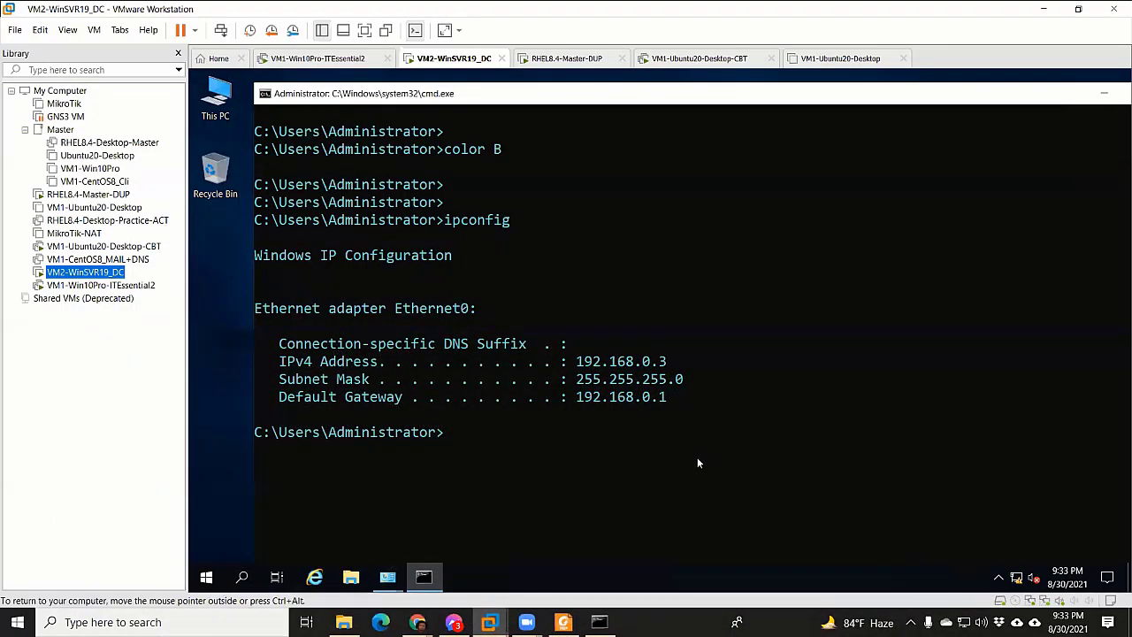
pyautogui.click(489, 622)
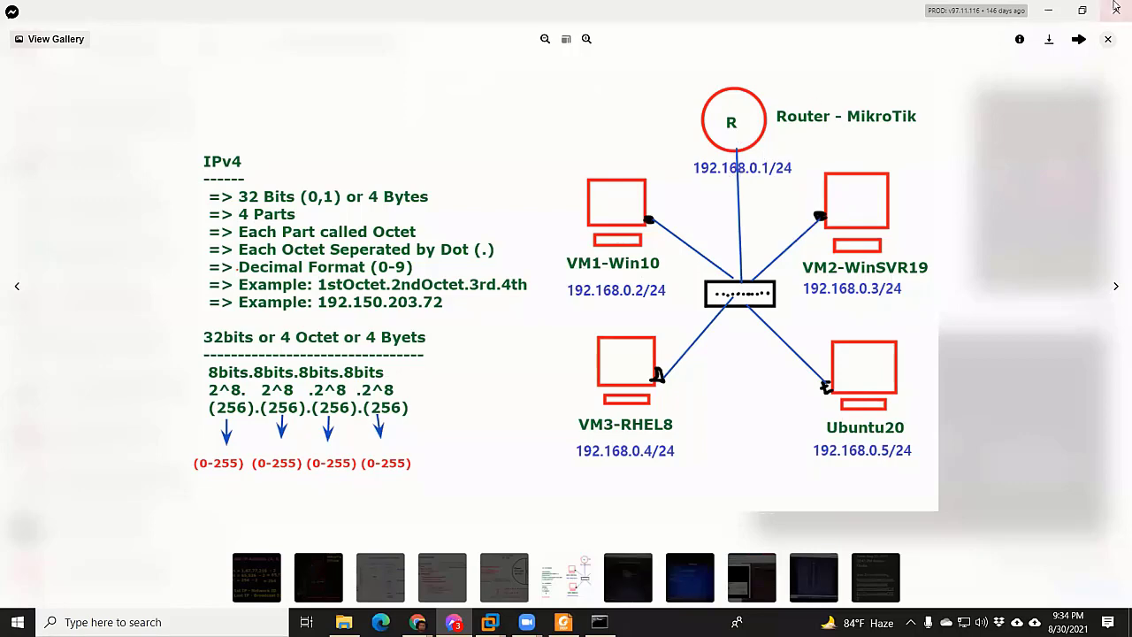
pyautogui.click(1049, 11)
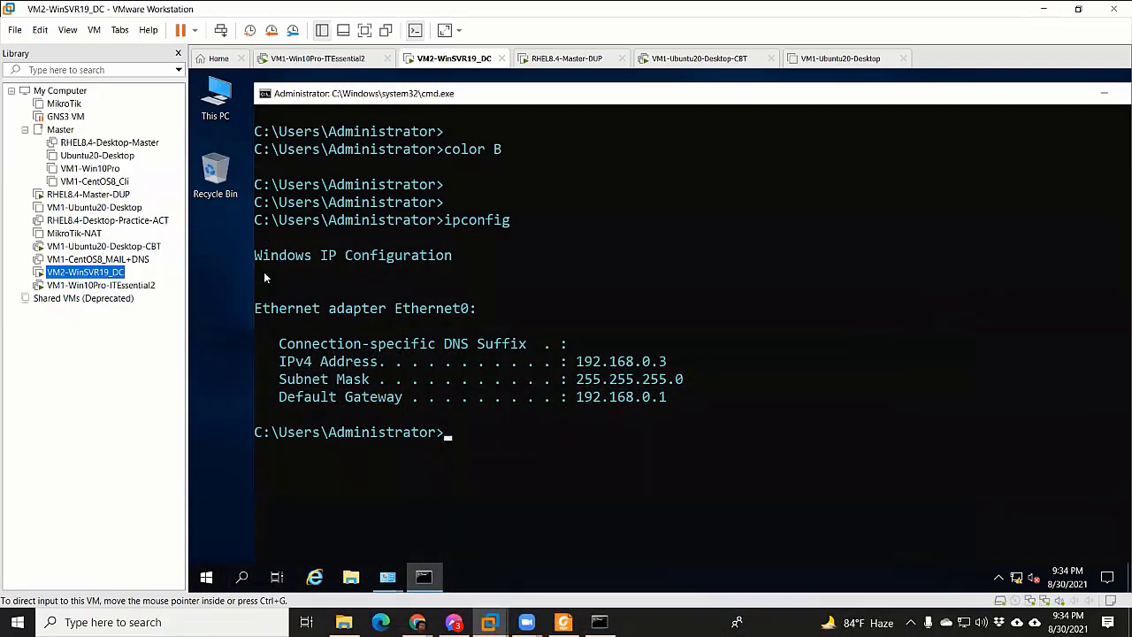
pyautogui.click(76, 233)
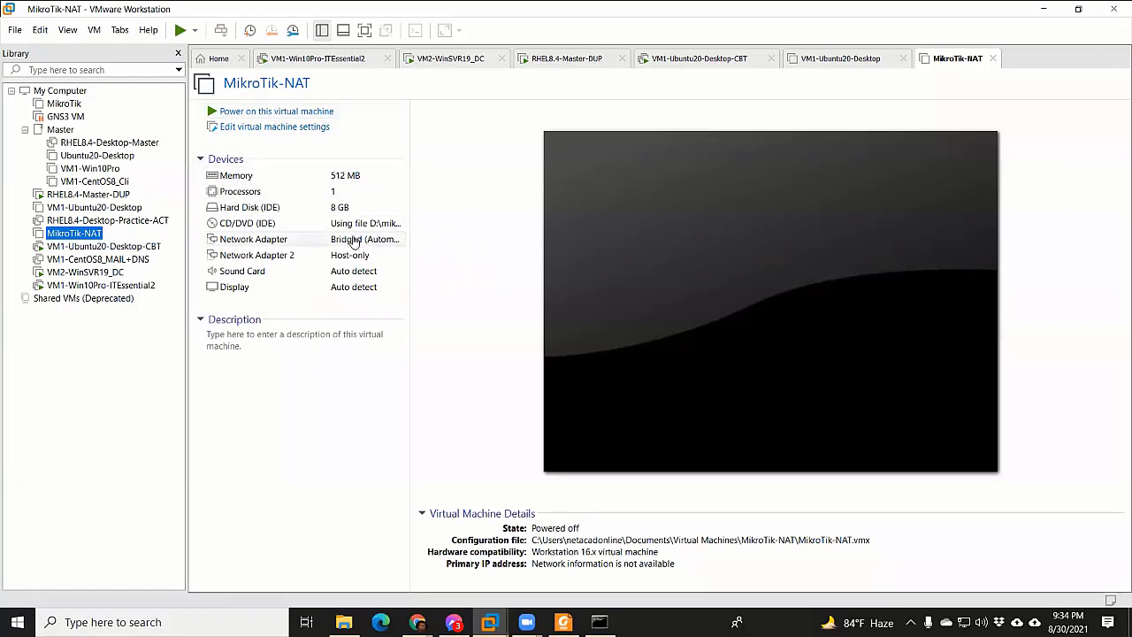
# Power on the MikroTik-NAT router VM, then minimize VMware Workstation
pyautogui.click(306, 111)
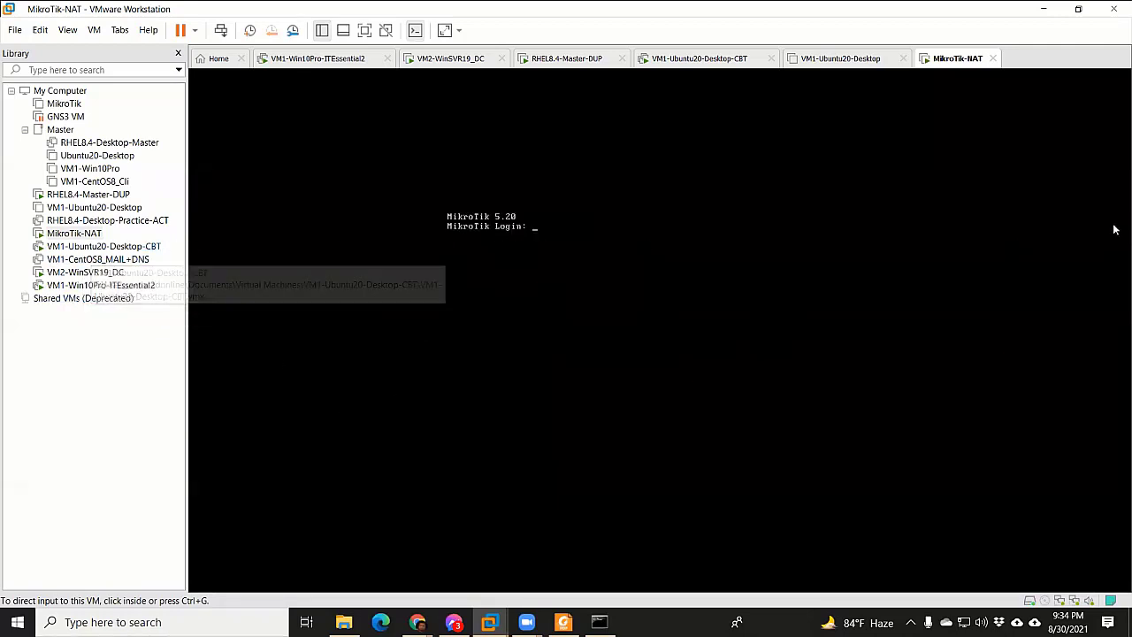
pyautogui.click(1045, 8)
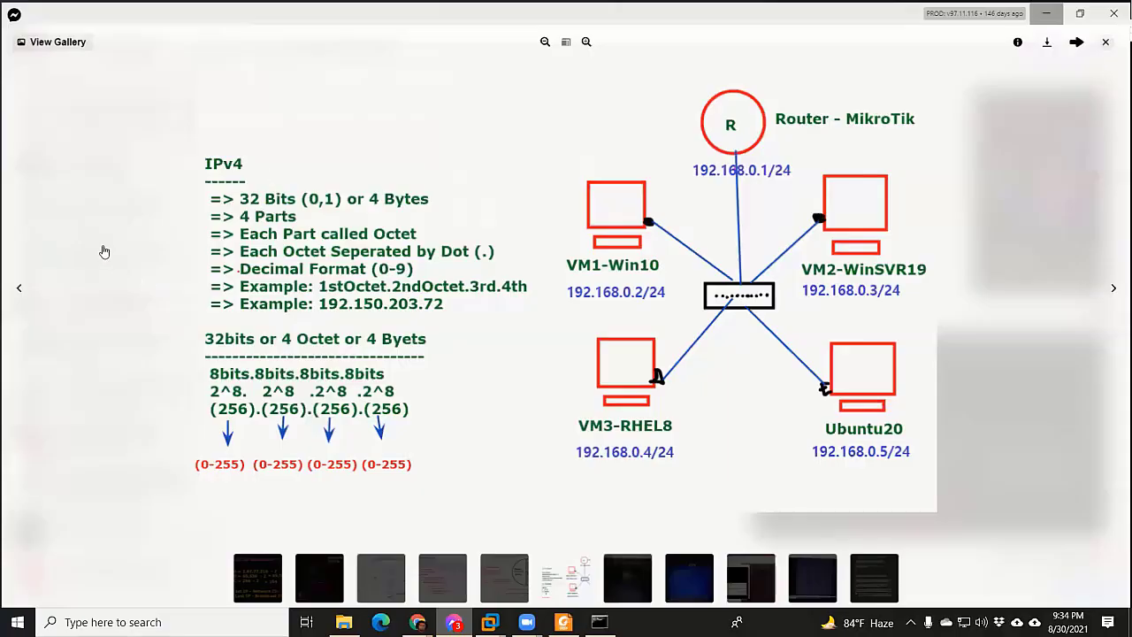
# Close the diagram viewer with Escape and switch back to VMware Workstation's Home page
pyautogui.press('Escape')
pyautogui.hotkey('alt', 'Tab')
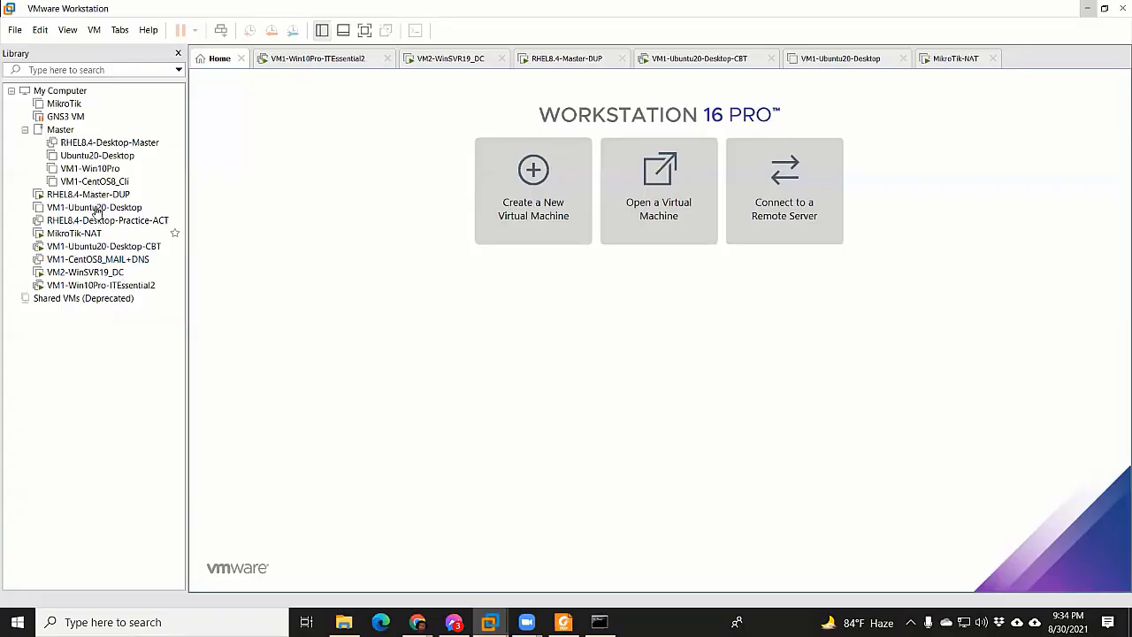
# Rename RHEL8.4-Master-DUP to VM3-RHEL8.4-Master-DUP in the library
pyautogui.click(88, 195)
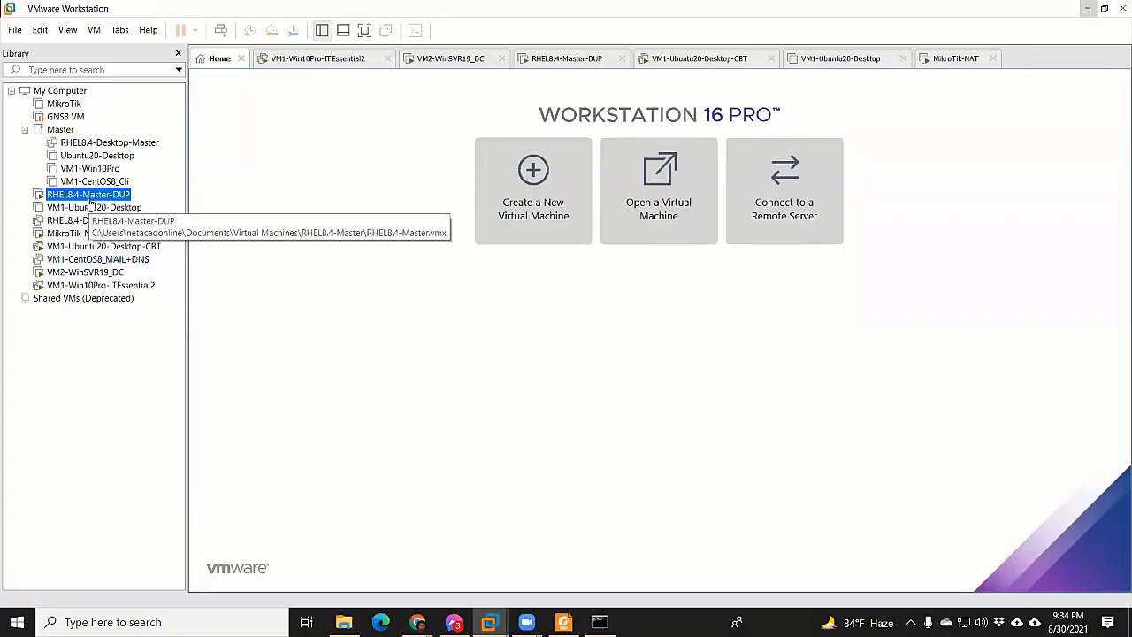
pyautogui.rightClick(89, 197)
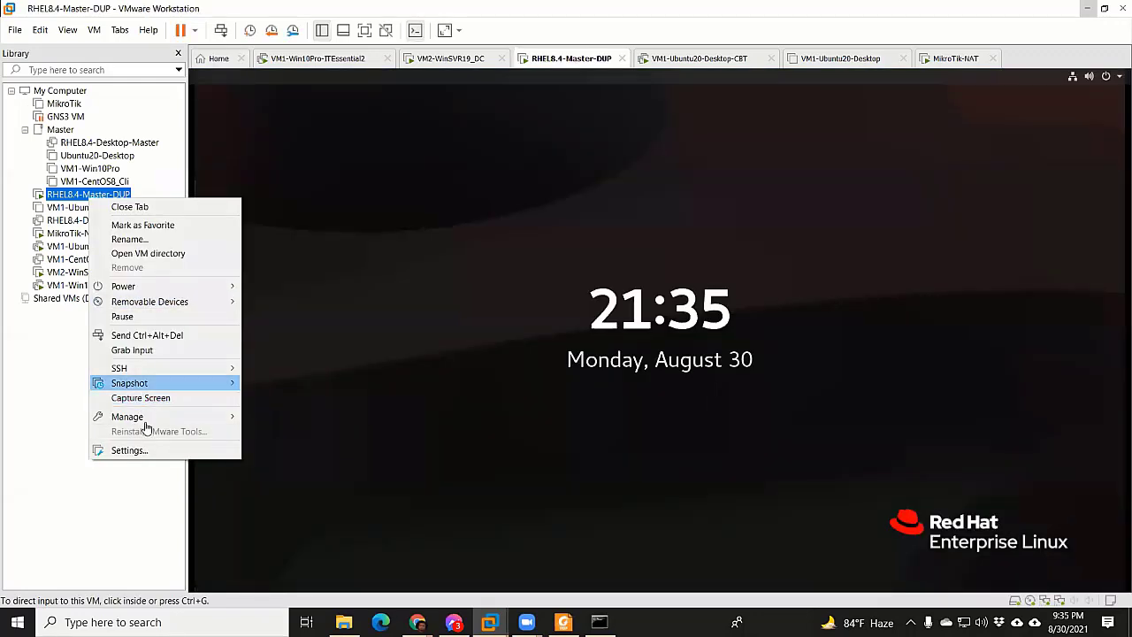
pyautogui.click(147, 239)
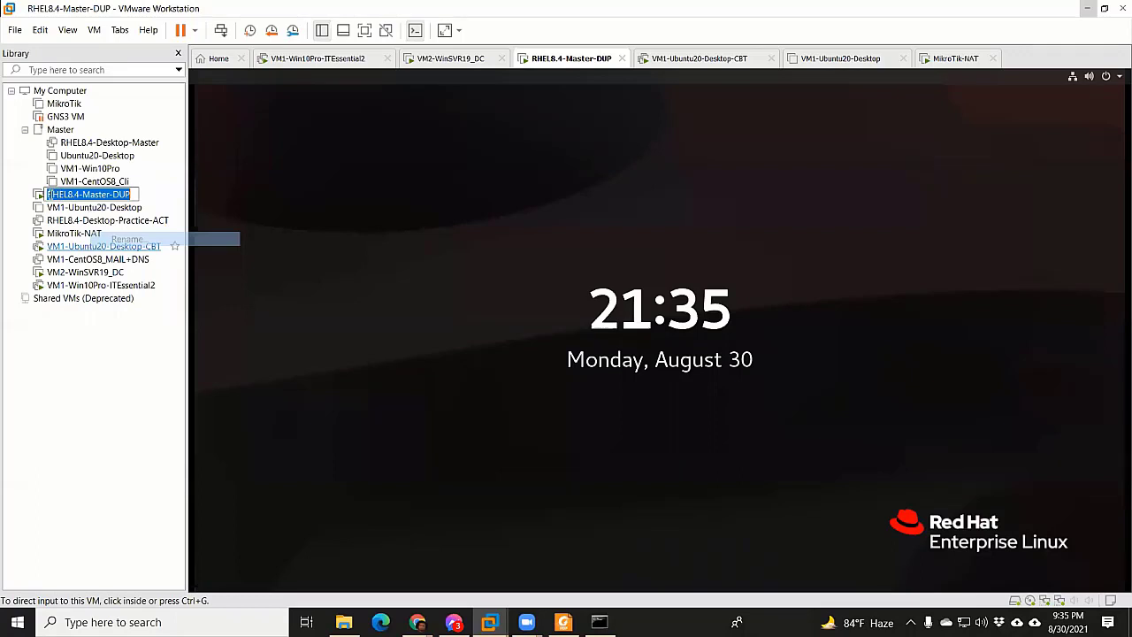
pyautogui.click(107, 194)
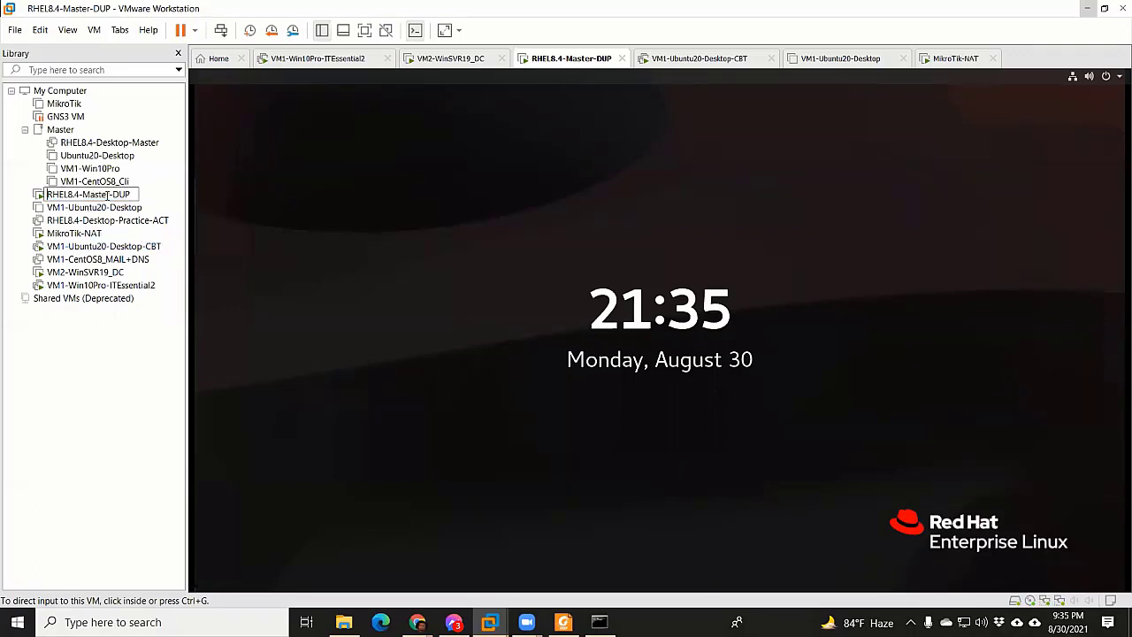
pyautogui.press('Home')
pyautogui.write('VM3-')
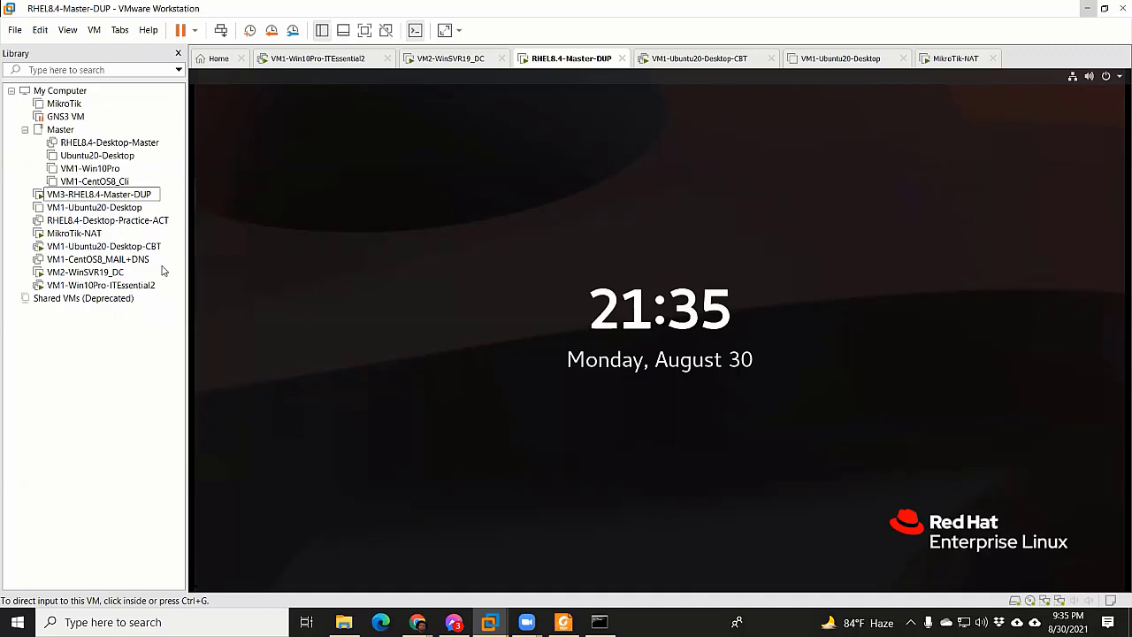
pyautogui.press('Return')
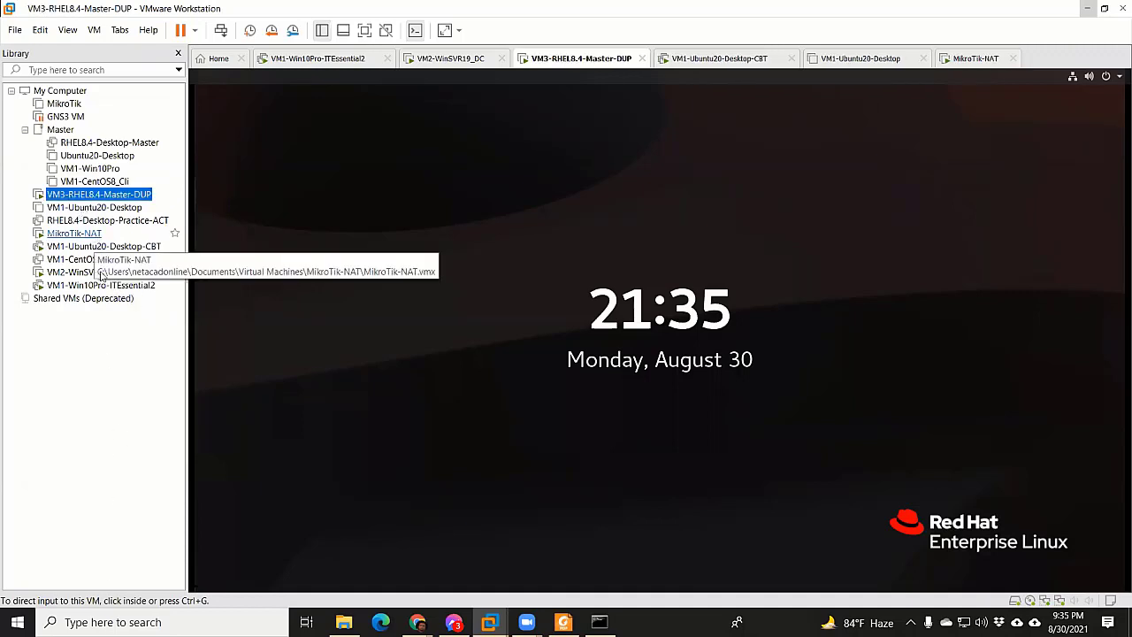
# Rename VM1-Ubuntu20-Desktop to VM4-Ubuntu20-Desktop
pyautogui.rightClick(84, 209)
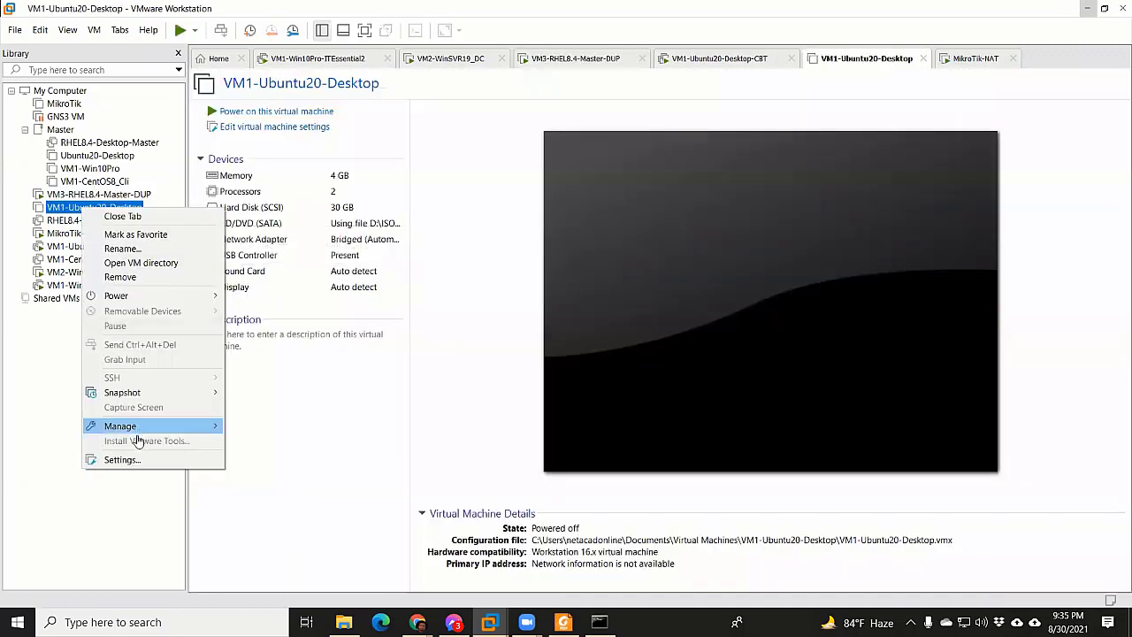
pyautogui.click(124, 249)
pyautogui.click(66, 207)
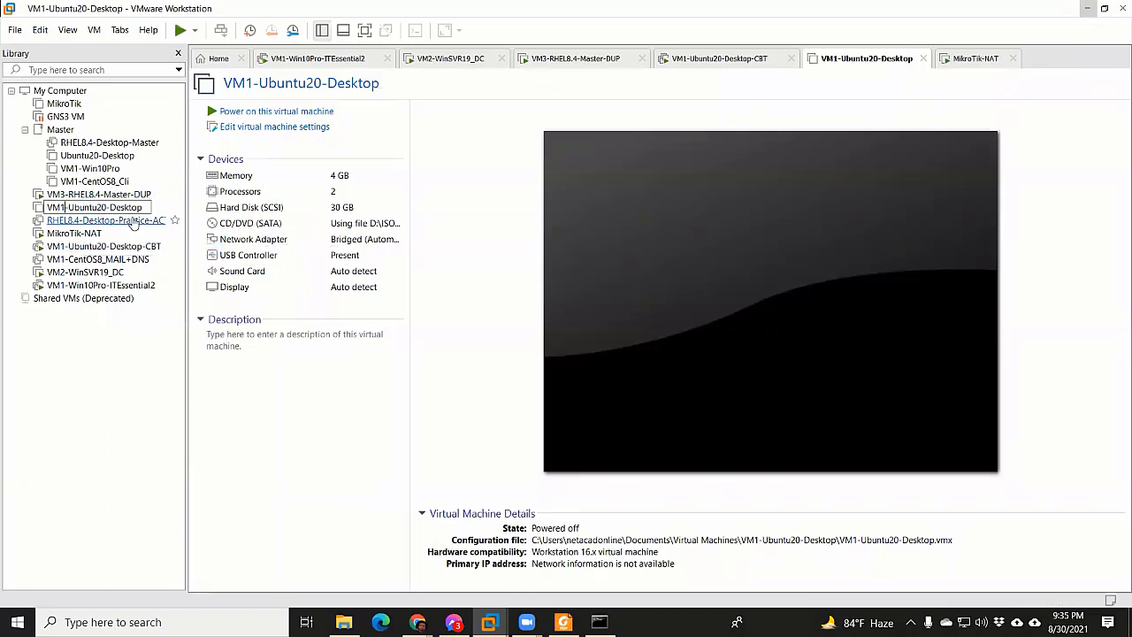
pyautogui.press('BackSpace')
pyautogui.write('4')
pyautogui.press('Return')
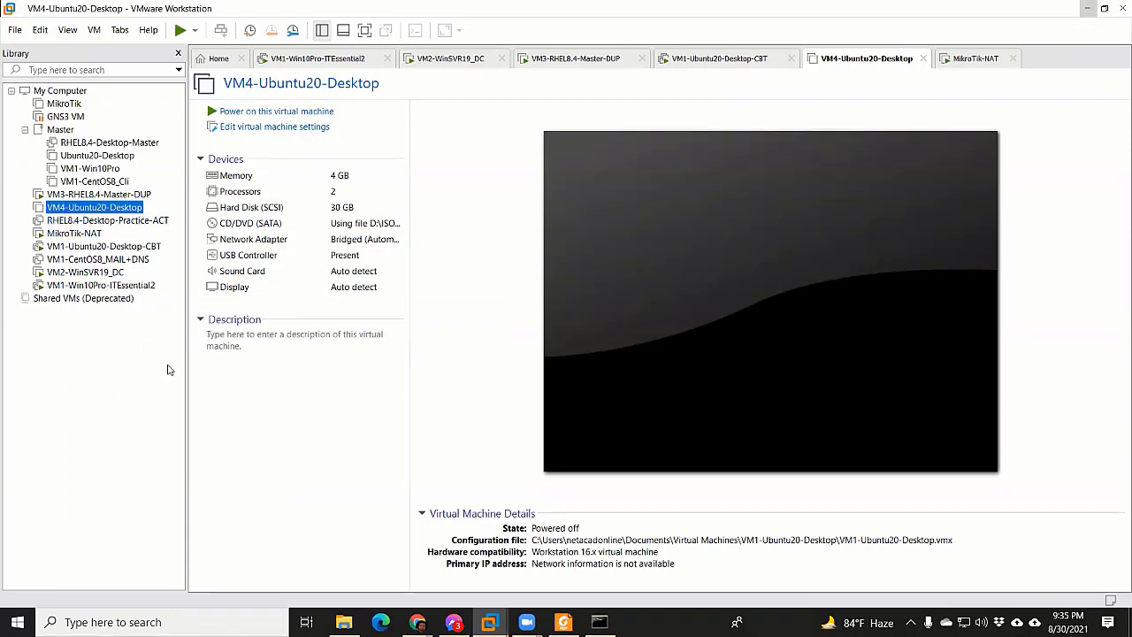
# Reorder the library as MikroTik-NAT, VM1, VM2, VM3, VM4, then go to VM3's tab
pyautogui.moveTo(81, 236); pyautogui.dragTo(88, 196)
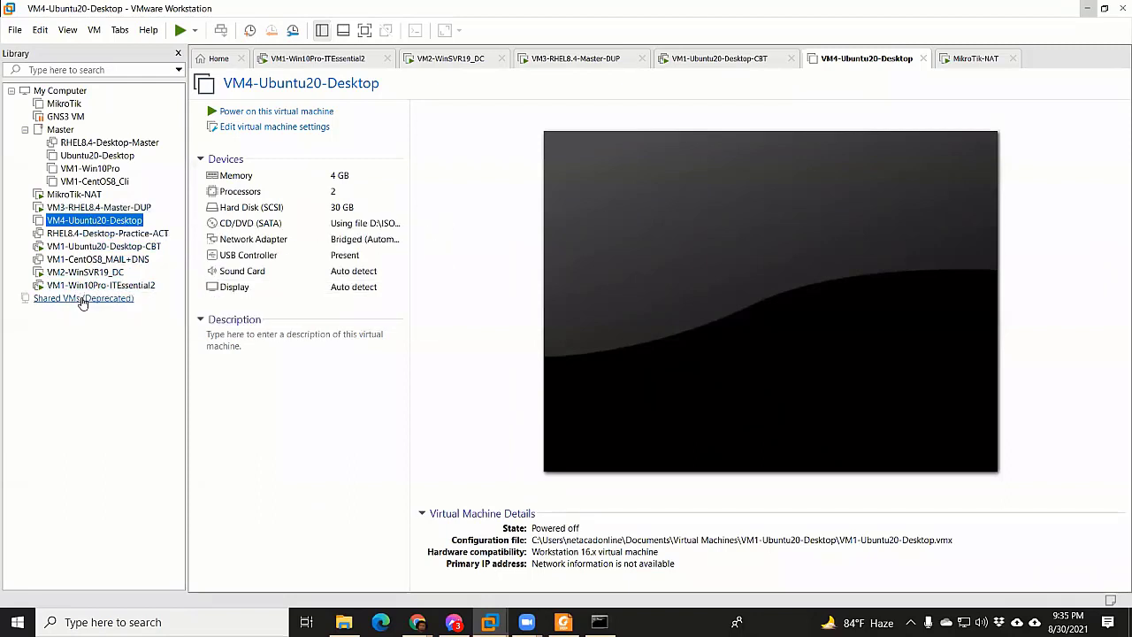
pyautogui.moveTo(88, 286); pyautogui.dragTo(93, 202)
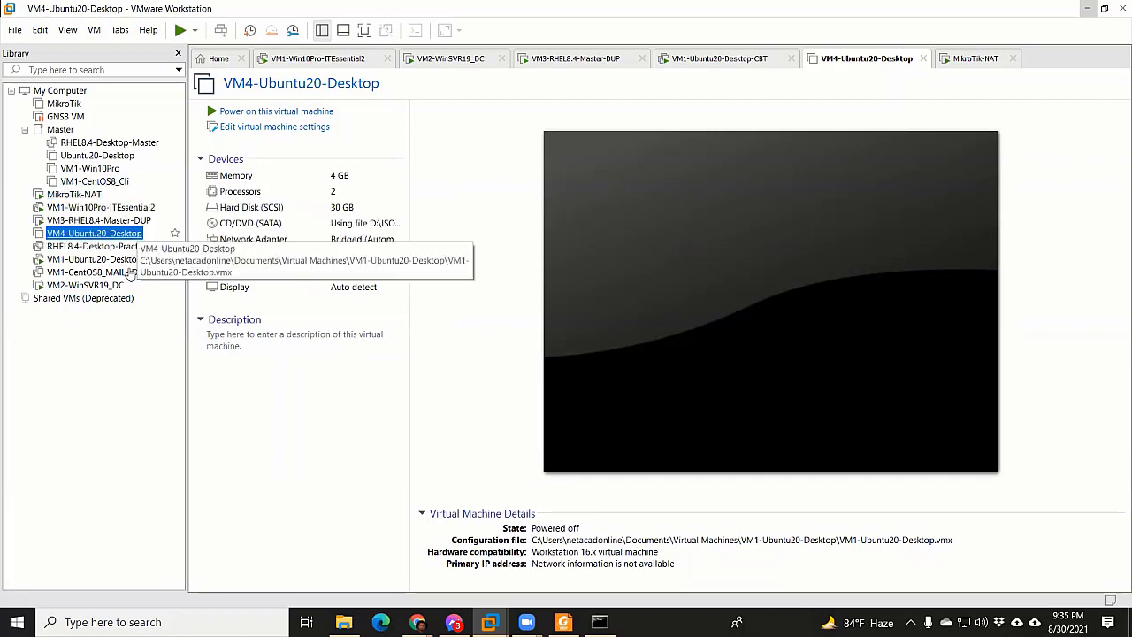
pyautogui.moveTo(97, 286); pyautogui.dragTo(105, 216)
pyautogui.click(102, 246)
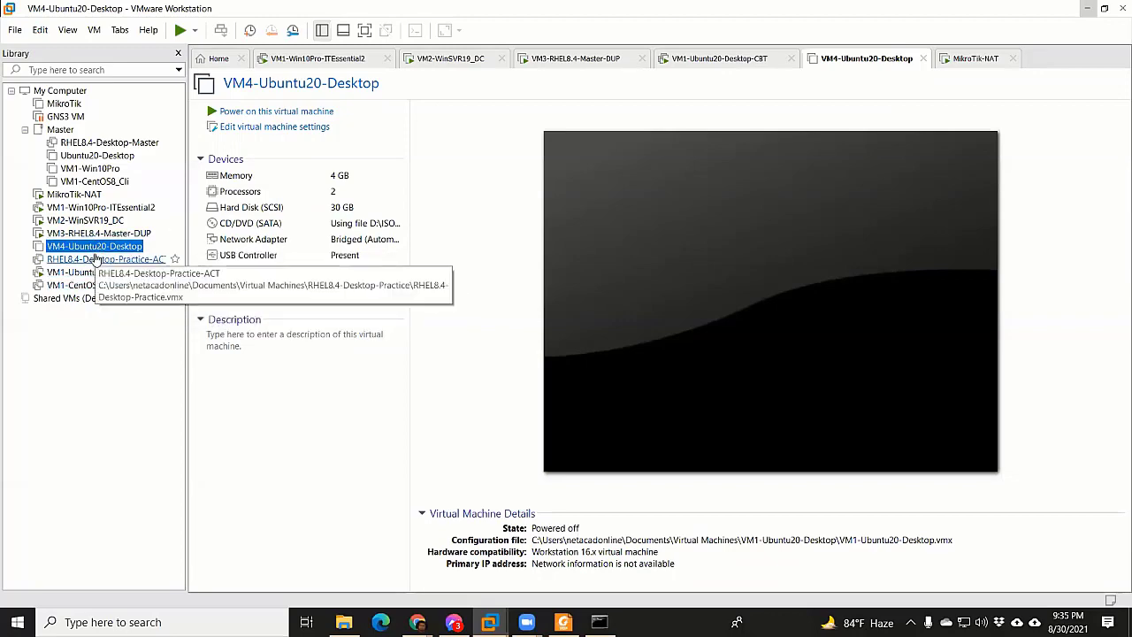
pyautogui.moveTo(97, 271); pyautogui.dragTo(97, 249)
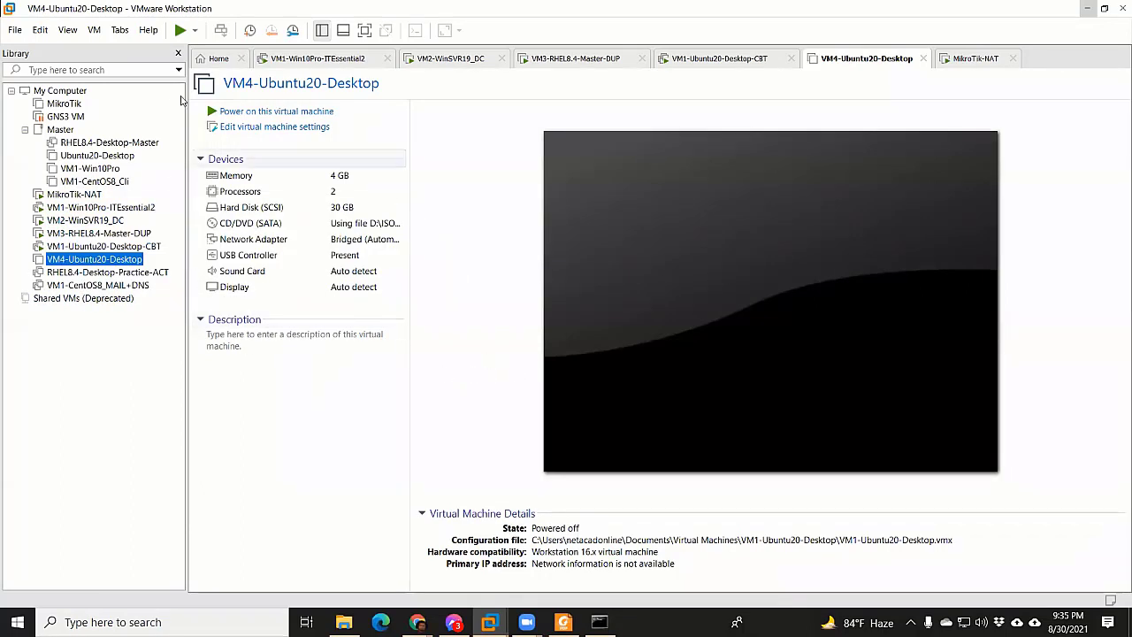
pyautogui.click(576, 58)
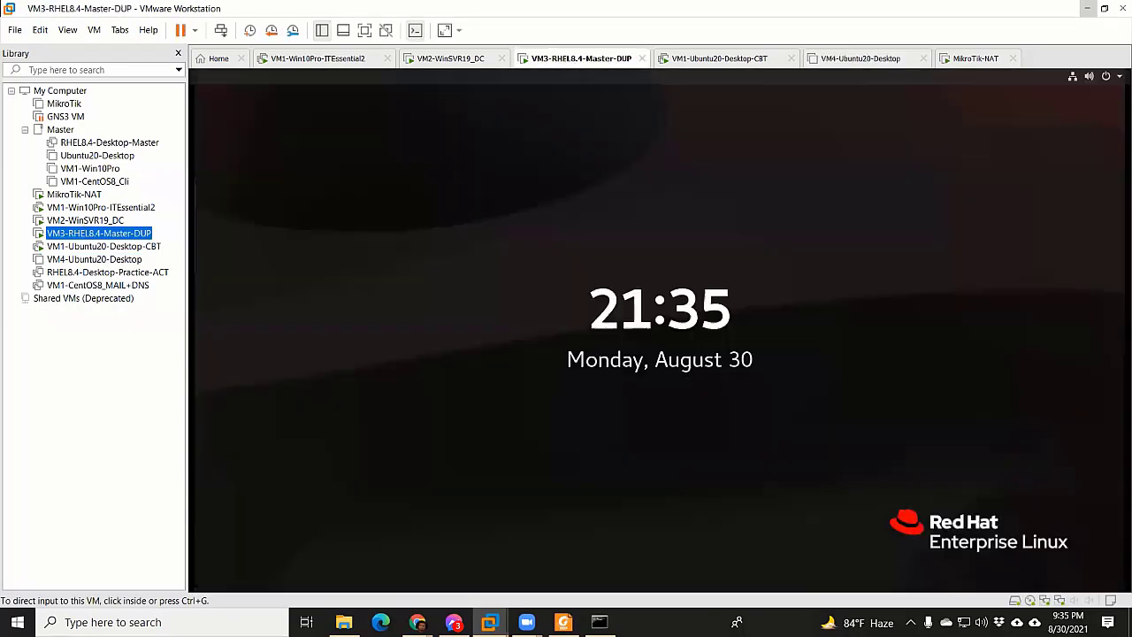
# Wake the VM3 guest to its password prompt, discard the stray Bengali typing, and refocus the guest
pyautogui.click(567, 476)
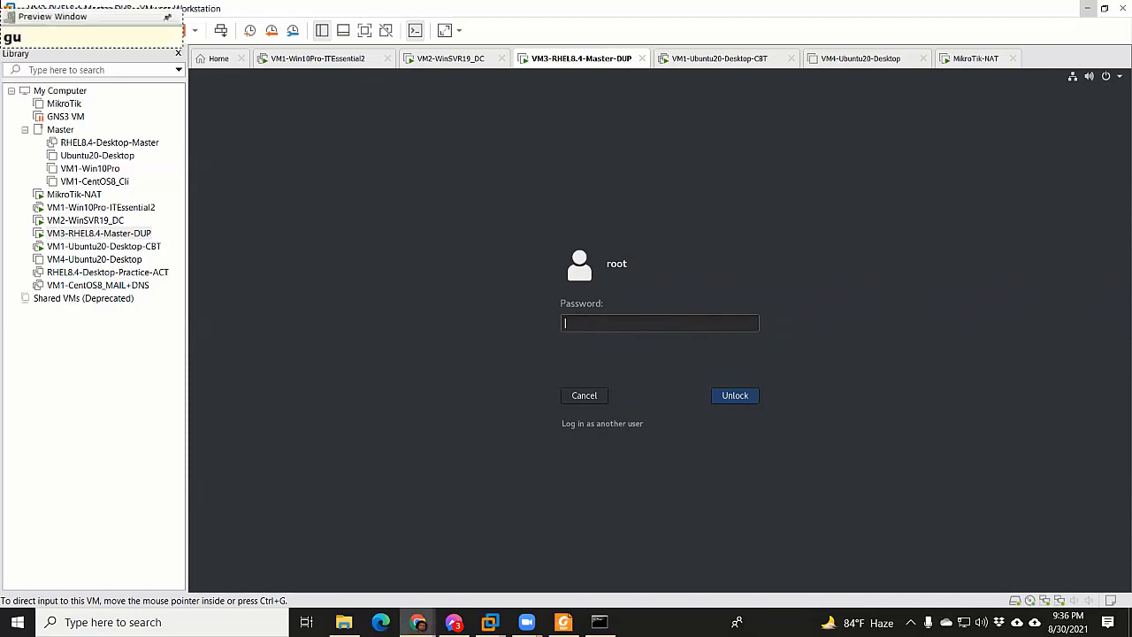
pyautogui.write('na')
pyautogui.press('Escape')
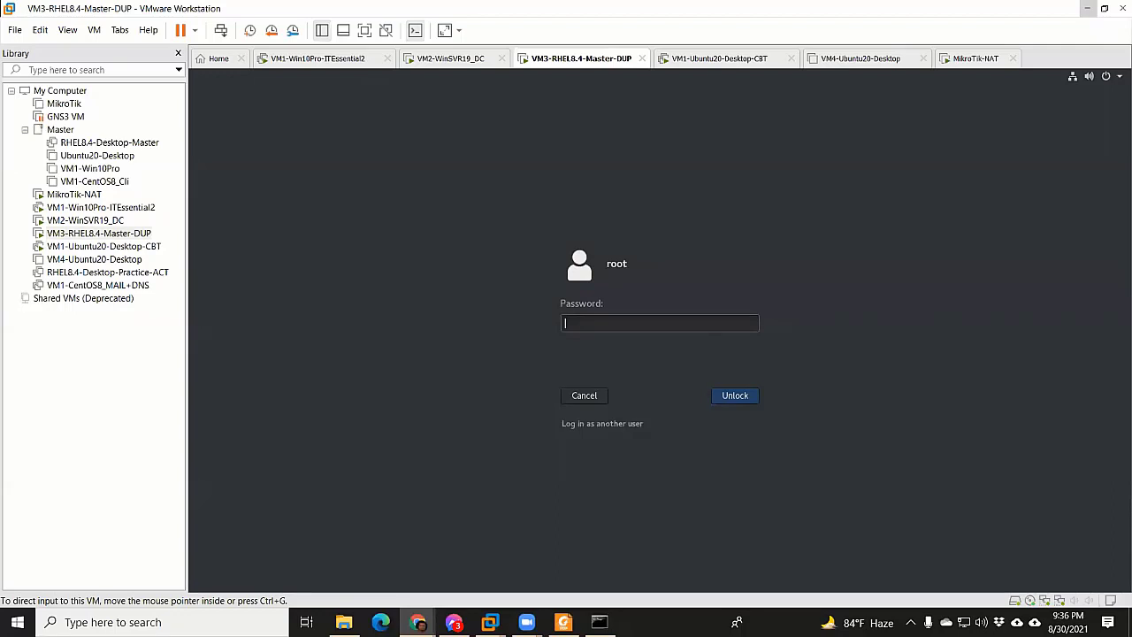
pyautogui.write('sb')
pyautogui.press('BackSpace')
pyautogui.press('BackSpace')
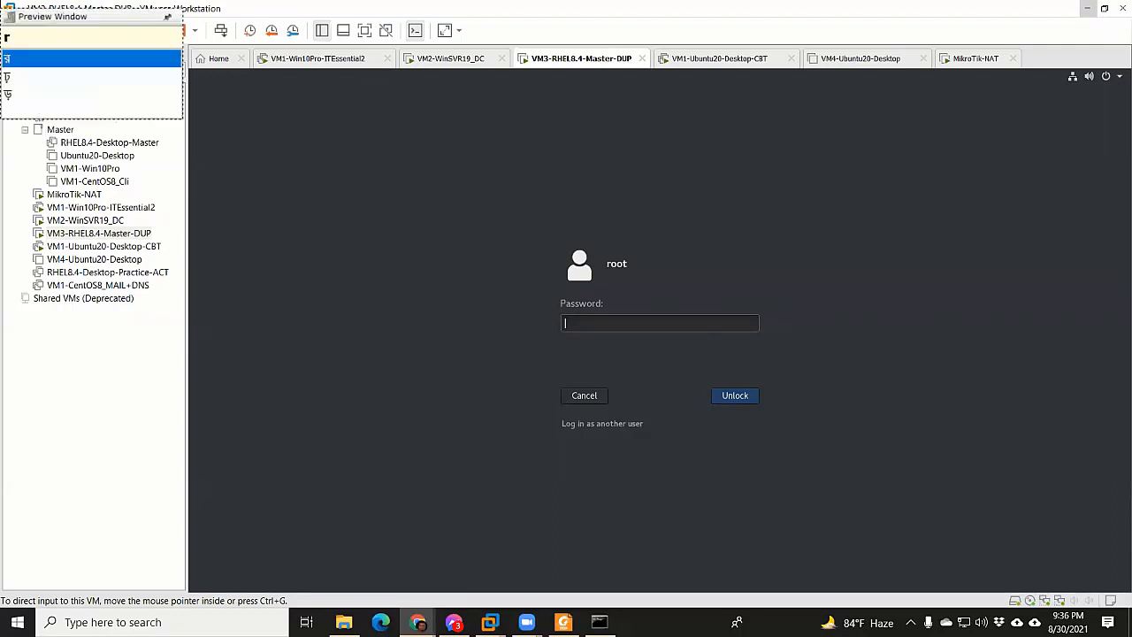
pyautogui.write('rekor')
pyautogui.press('BackSpace')
pyautogui.press('BackSpace')
pyautogui.press('BackSpace')
pyautogui.press('BackSpace')
pyautogui.press('BackSpace')
pyautogui.write('deo')
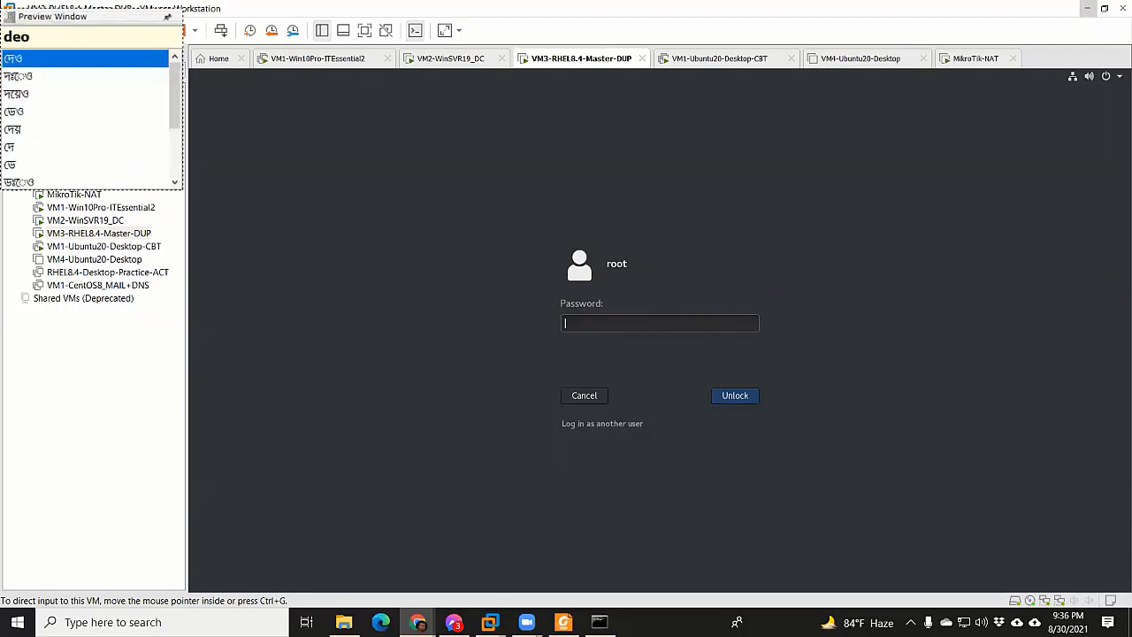
pyautogui.press('BackSpace')
pyautogui.press('BackSpace')
pyautogui.press('BackSpace')
pyautogui.write('ache')
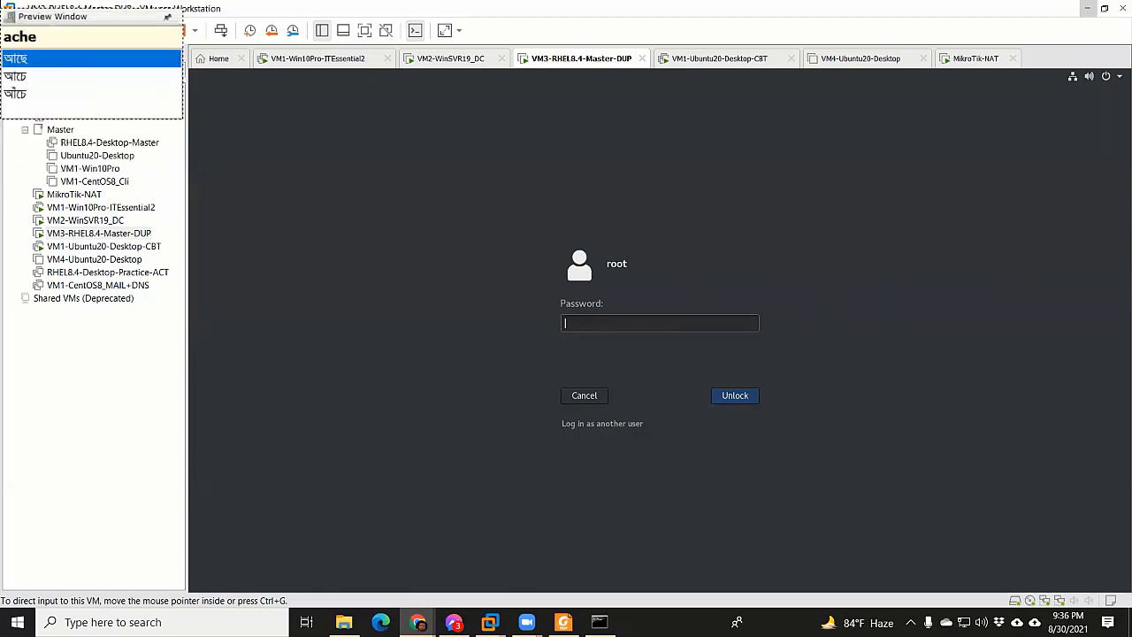
pyautogui.press('BackSpace')
pyautogui.press('BackSpace')
pyautogui.press('BackSpace')
pyautogui.press('BackSpace')
pyautogui.write('kONo')
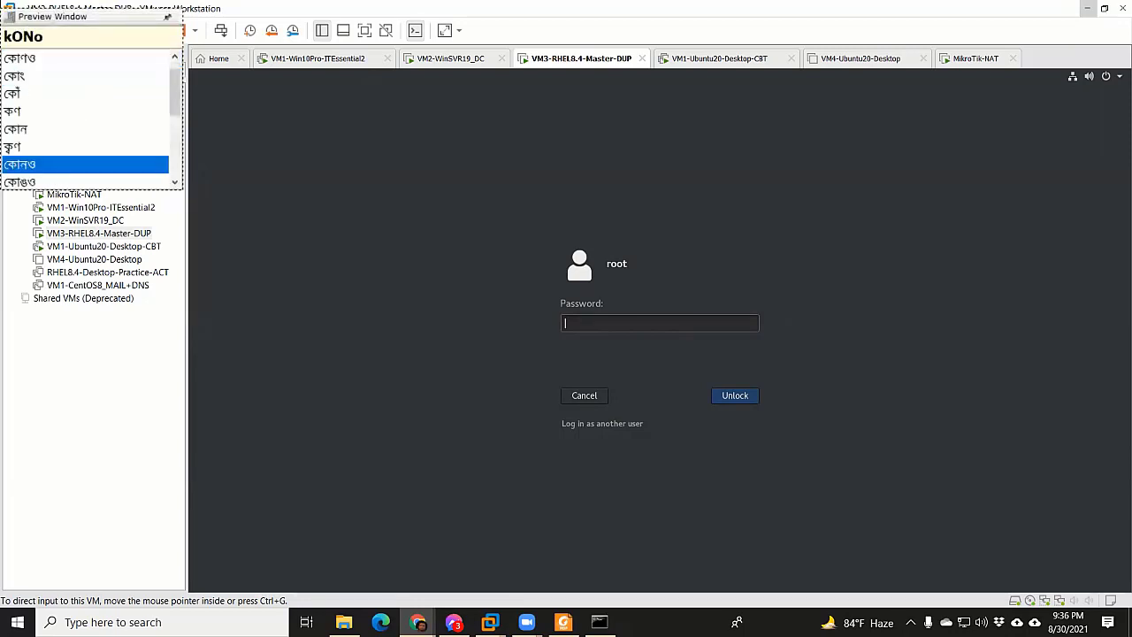
pyautogui.press('BackSpace')
pyautogui.press('BackSpace')
pyautogui.write('No')
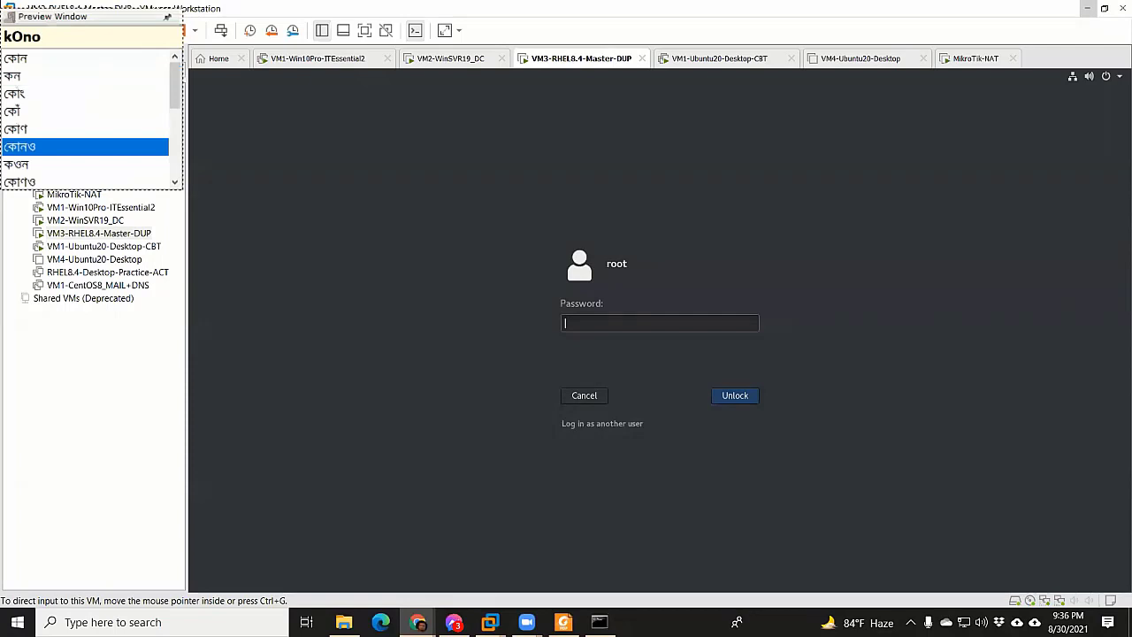
pyautogui.press('Escape')
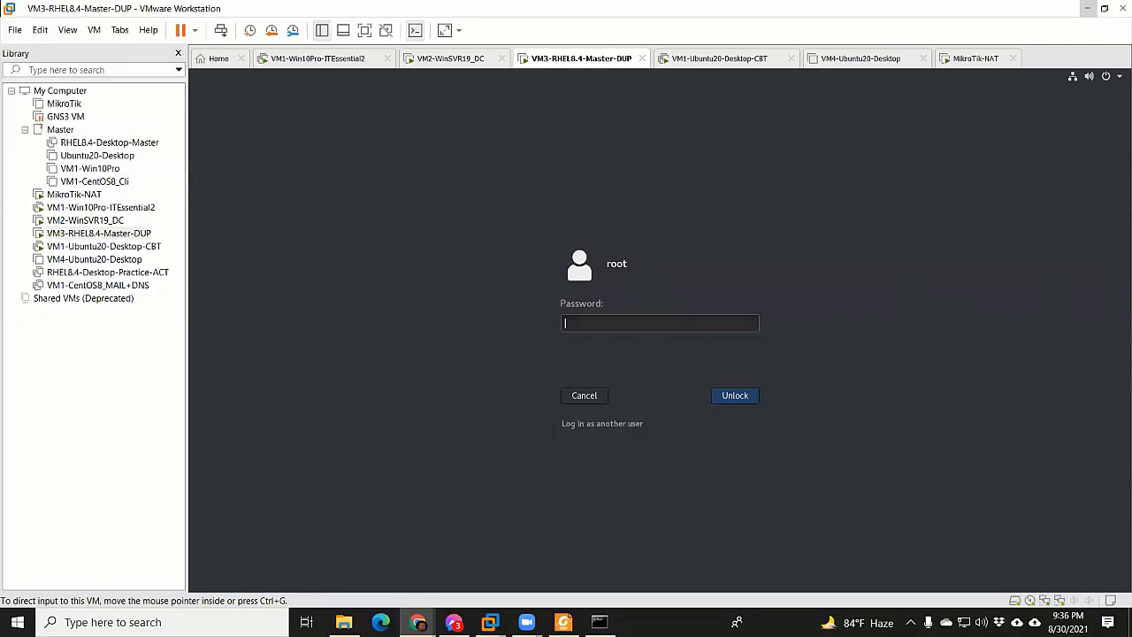
pyautogui.write('n')
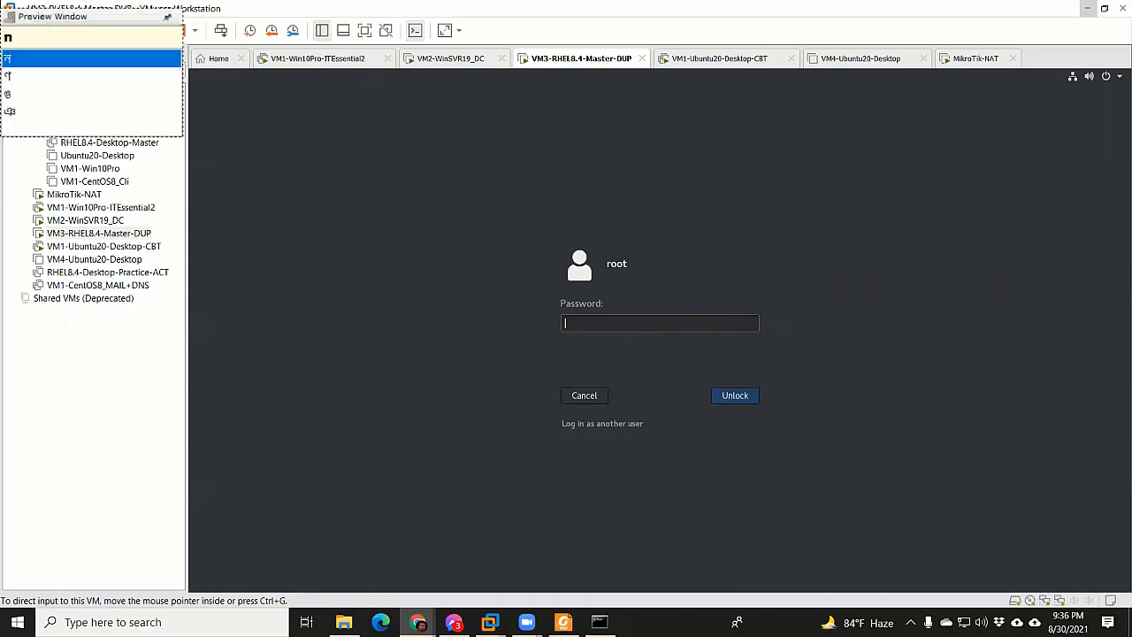
pyautogui.write('ai')
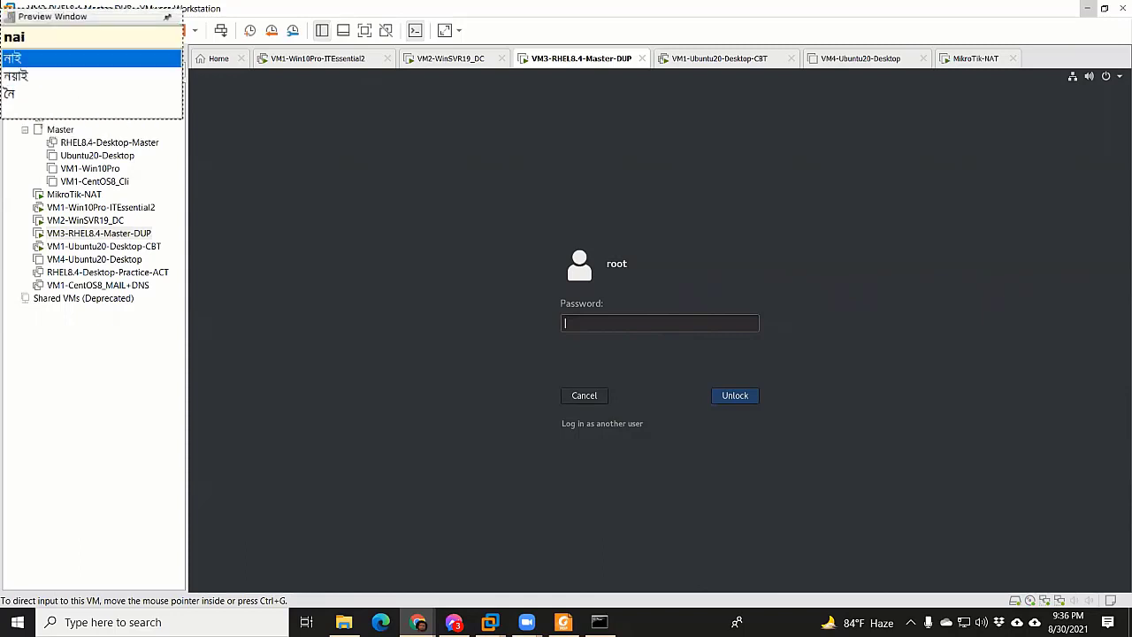
pyautogui.press('Escape')
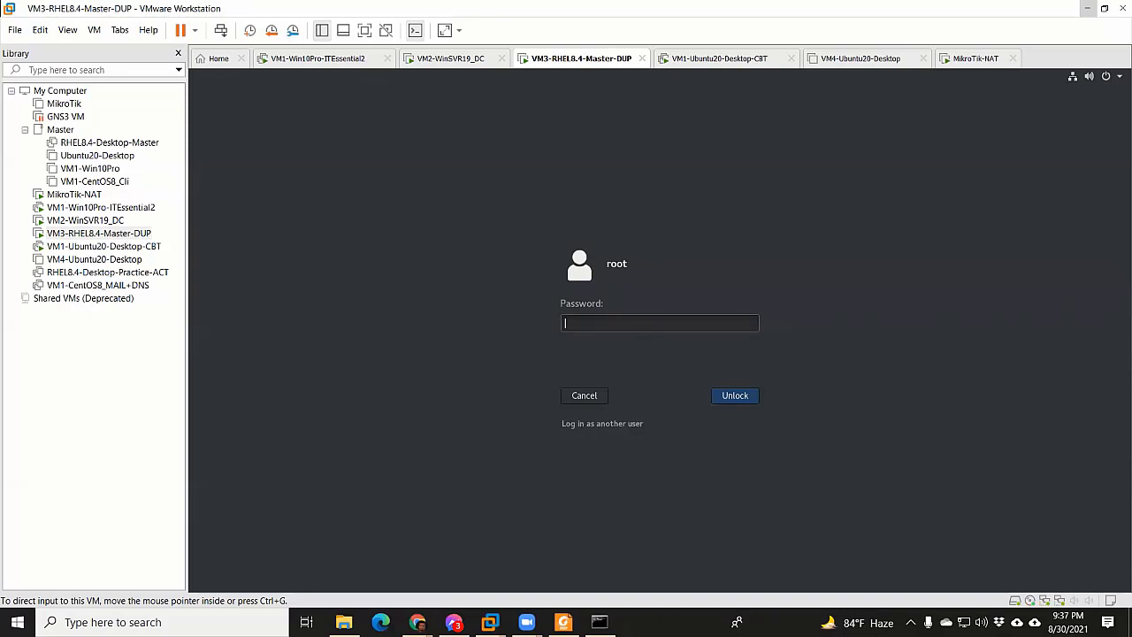
pyautogui.click(439, 416)
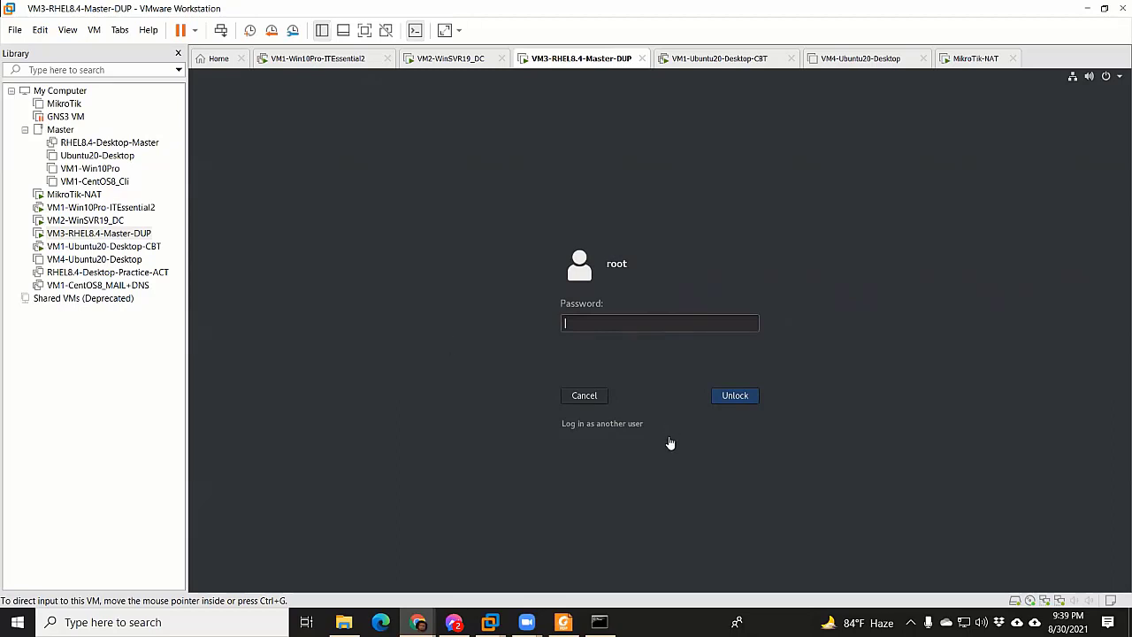
pyautogui.click(332, 434)
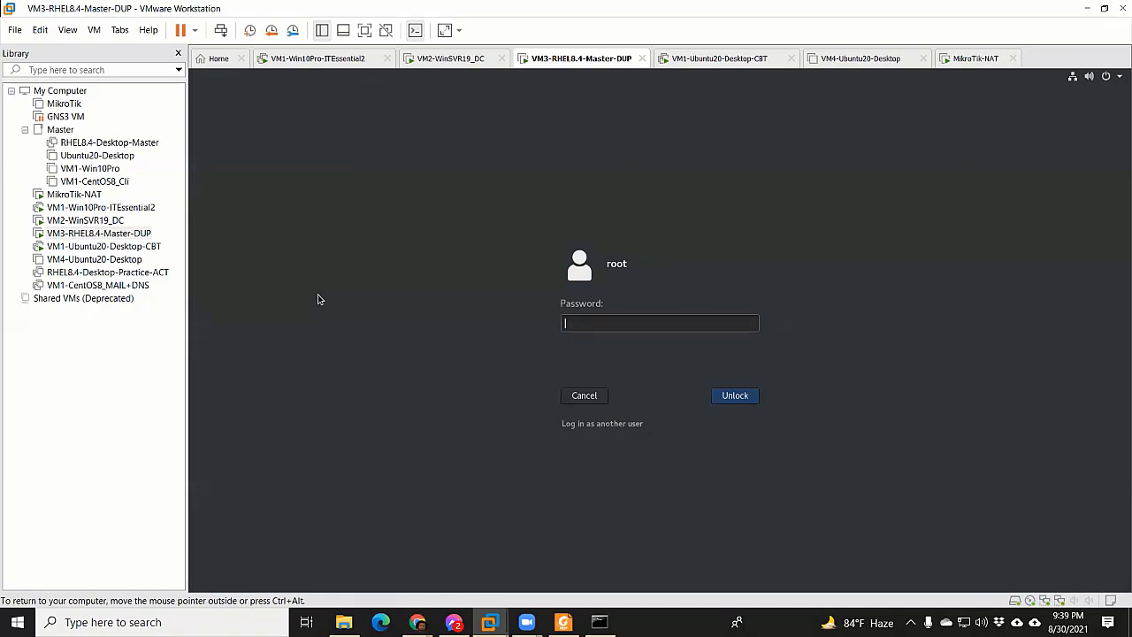
pyautogui.click(563, 622)
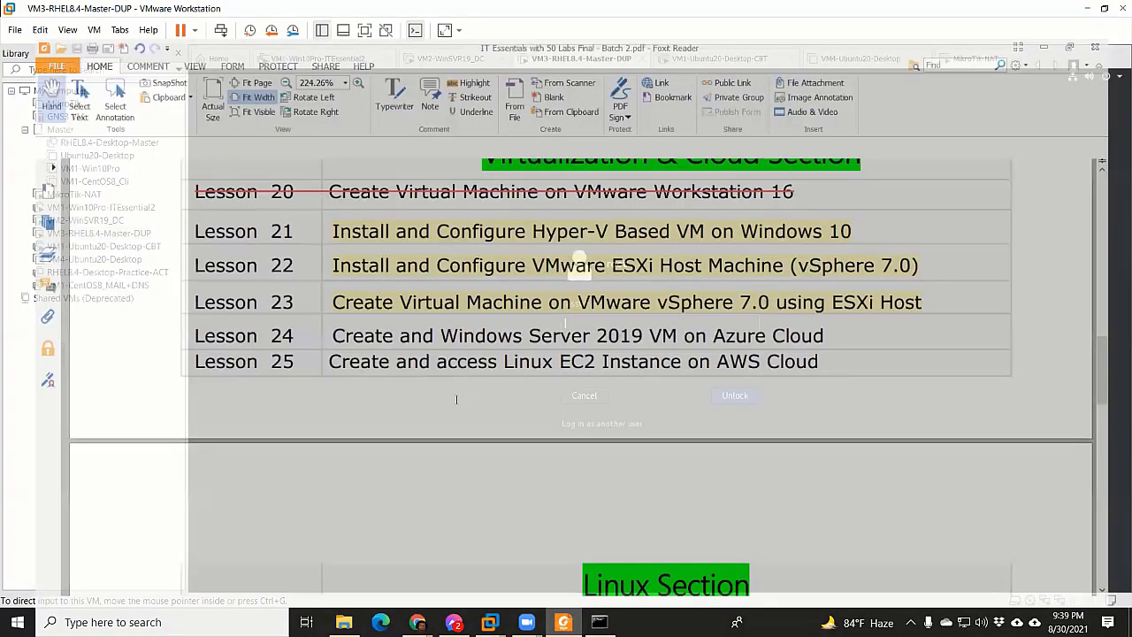
pyautogui.scroll(10, 531, 402)
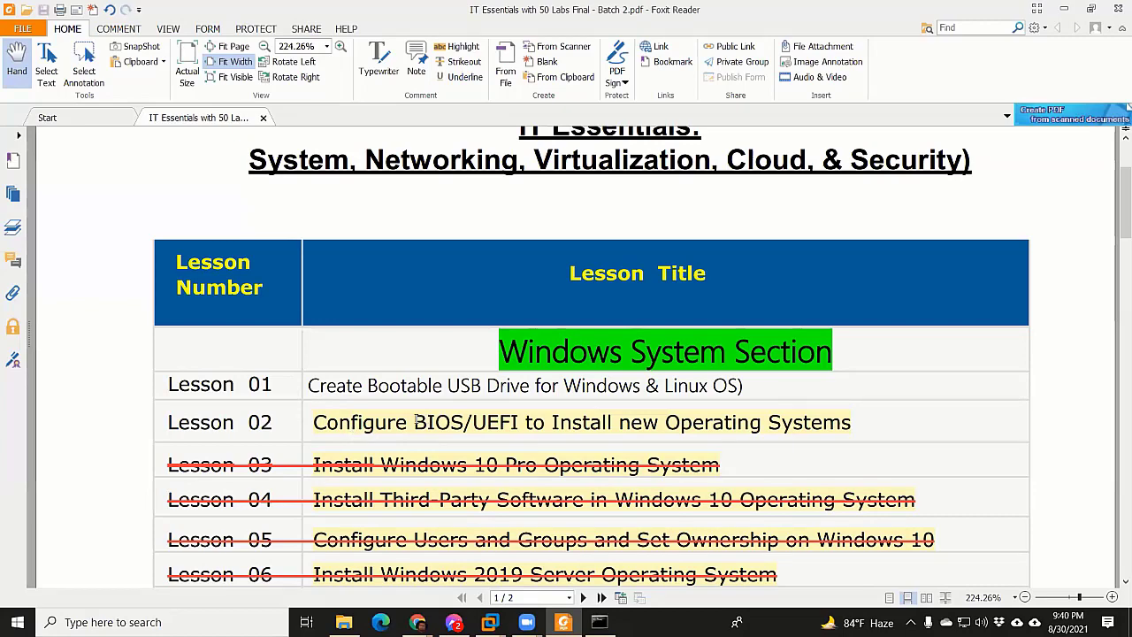
pyautogui.scroll(-3, 849, 398)
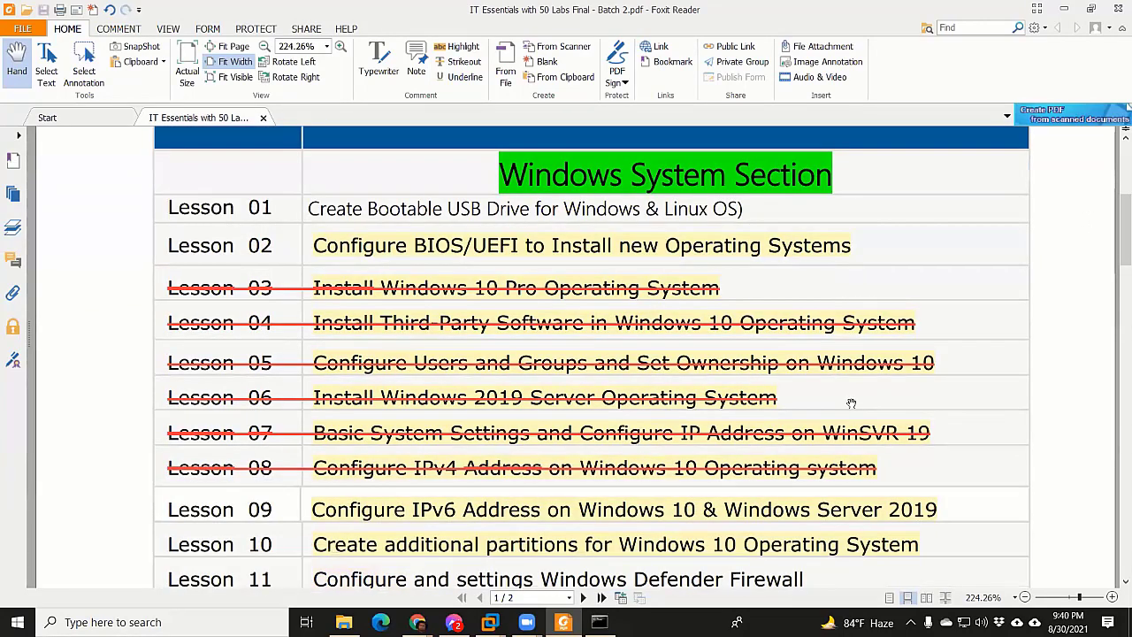
pyautogui.scroll(-5, 851, 403)
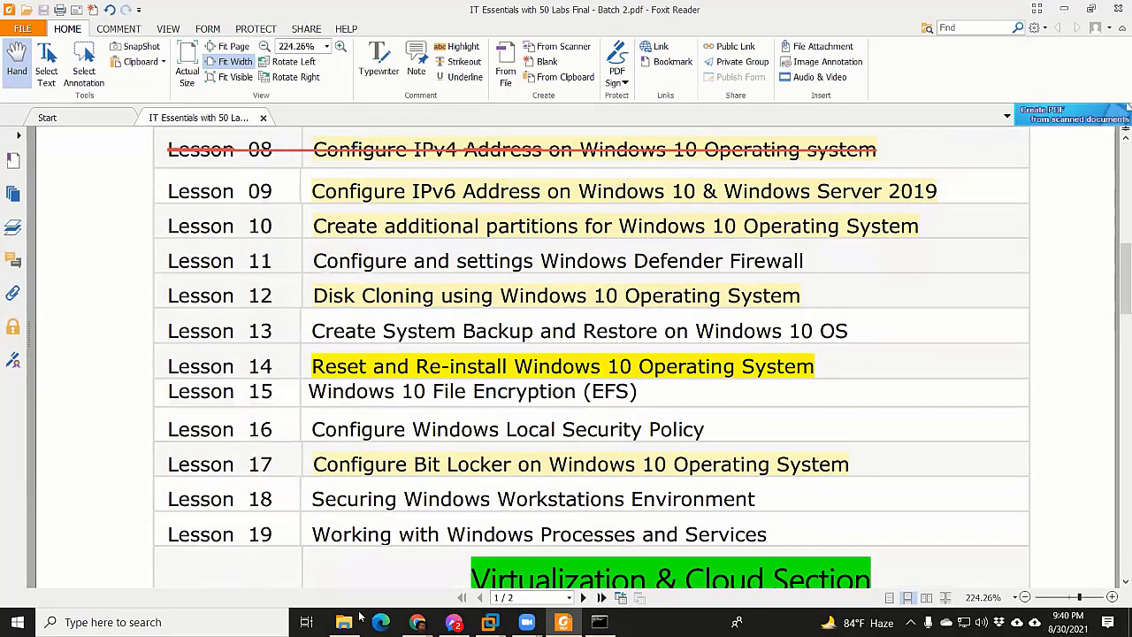
pyautogui.scroll(3, 469, 540)
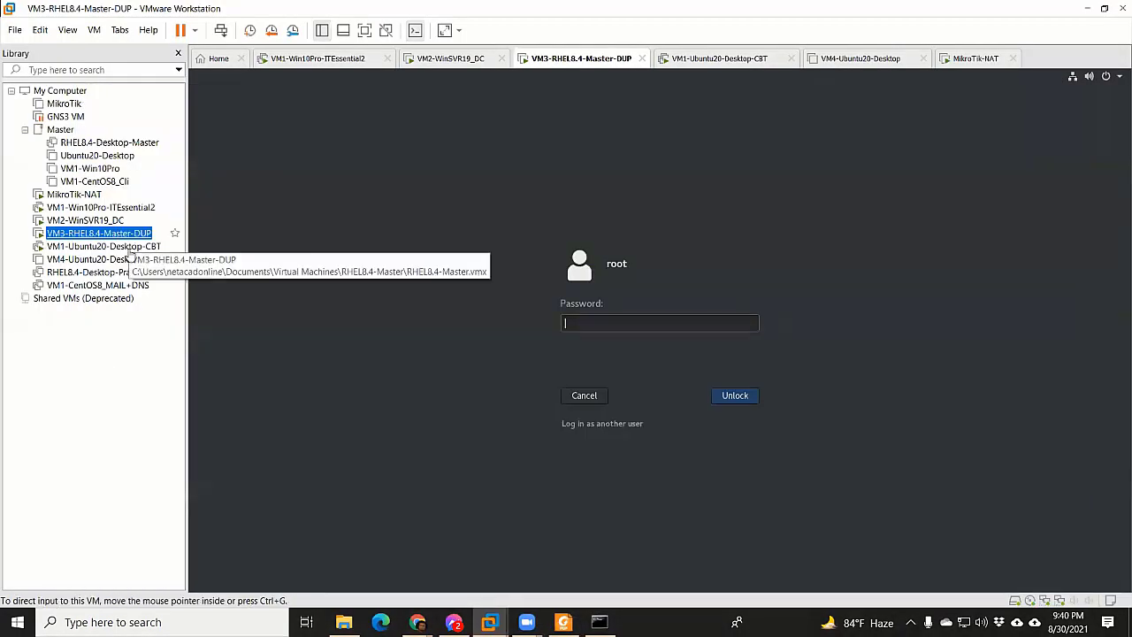
pyautogui.click(127, 246)
pyautogui.click(722, 318)
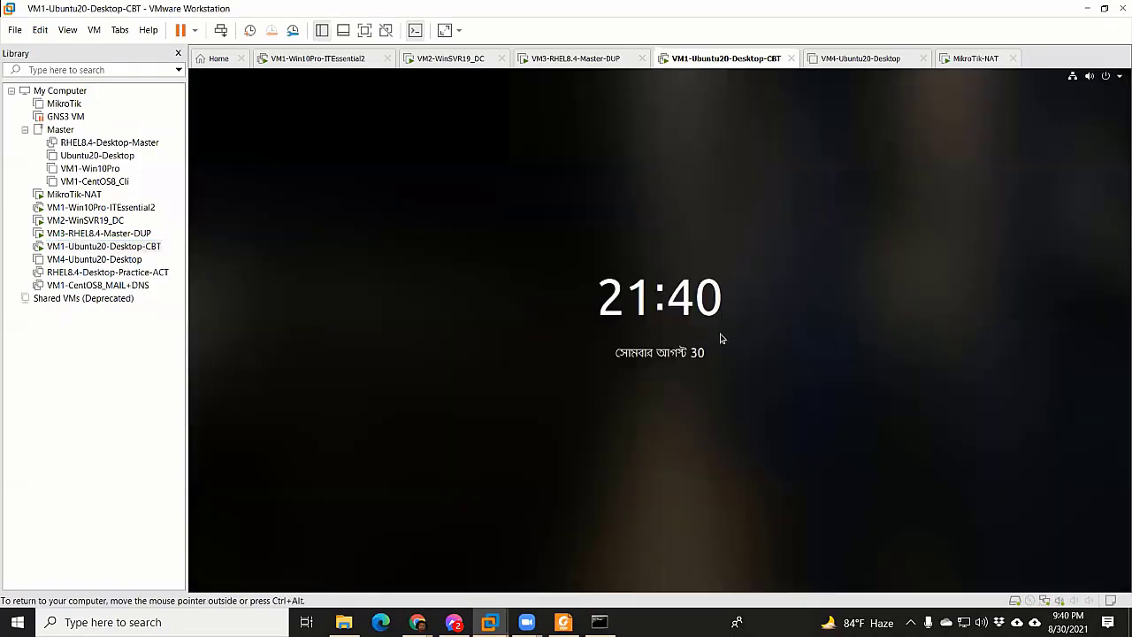
pyautogui.click(734, 400)
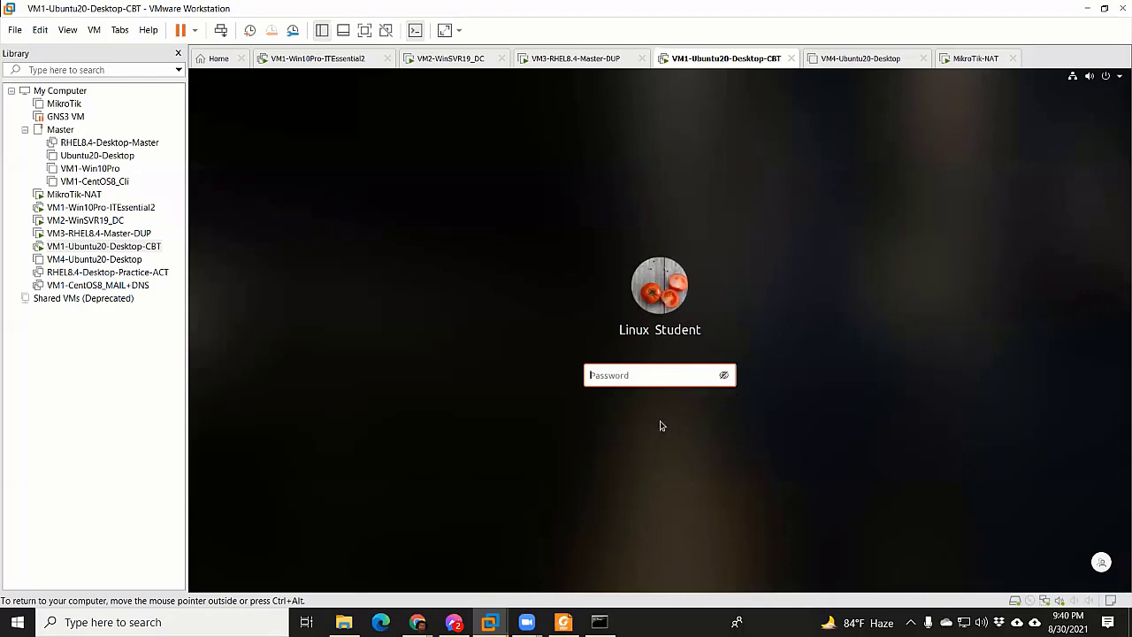
pyautogui.hotkey('ctrl', 'alt')
pyautogui.hotkey('ctrl', 'alt')
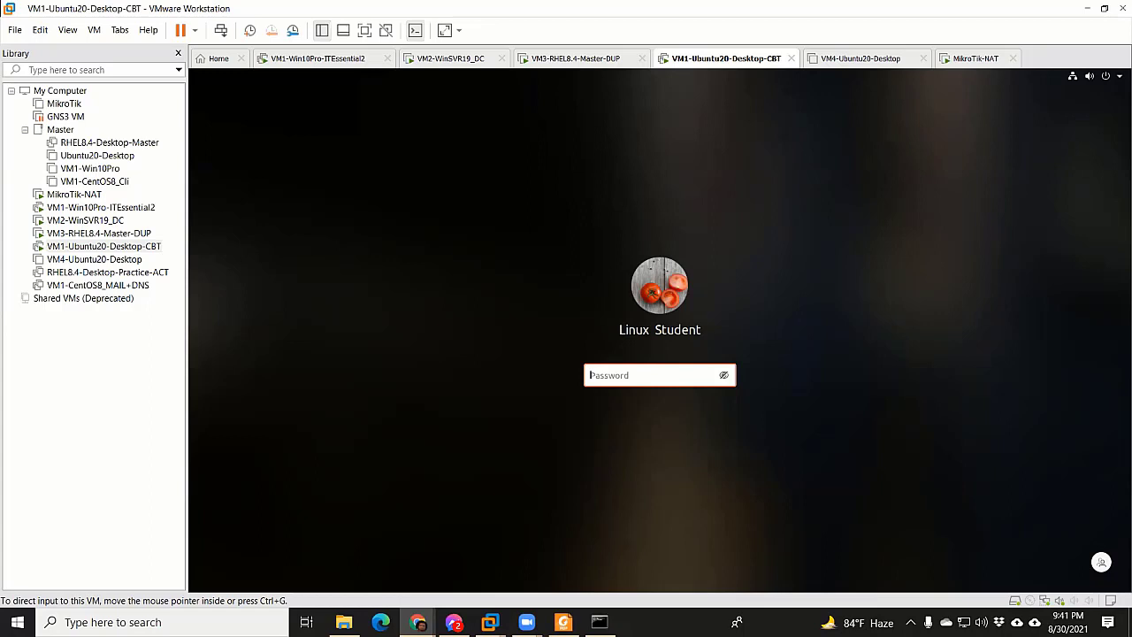
pyautogui.click(97, 233)
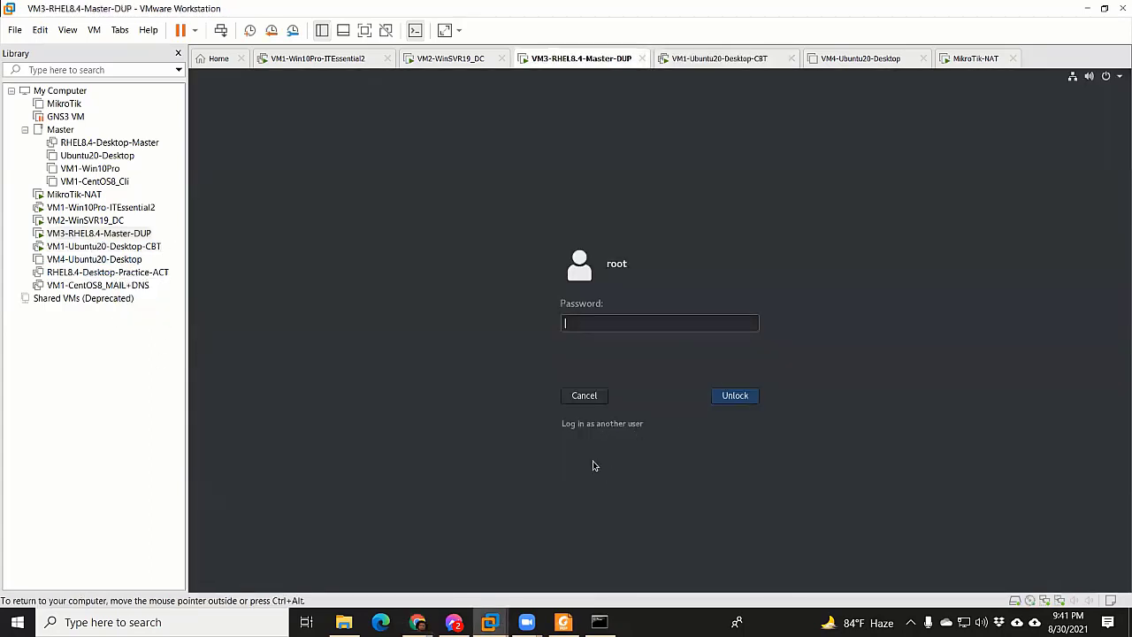
# Cancel the root unlock prompt and show the RHEL login user list
pyautogui.click(588, 423)
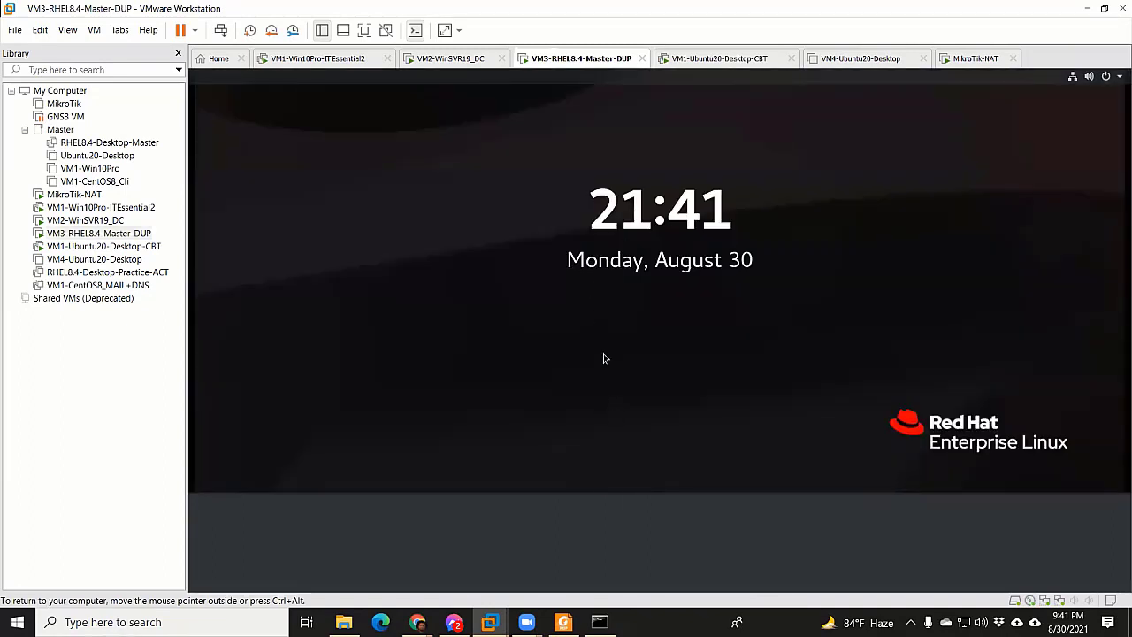
pyautogui.click(650, 519)
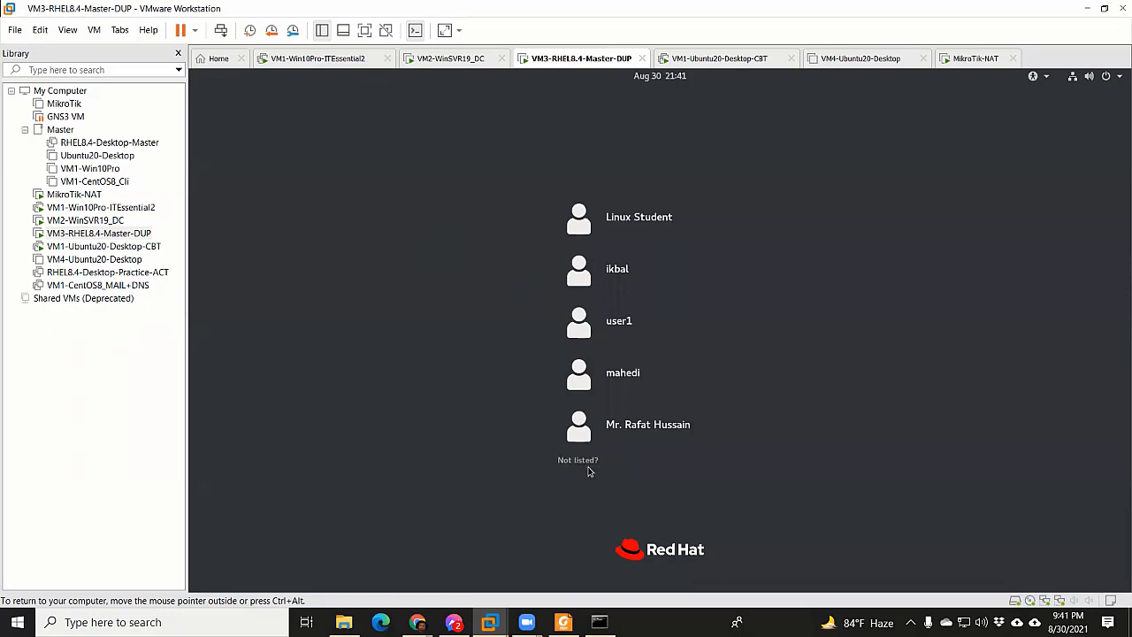
# Log in to the RHEL guest as root via 'Not listed?' using the account password
pyautogui.click(586, 465)
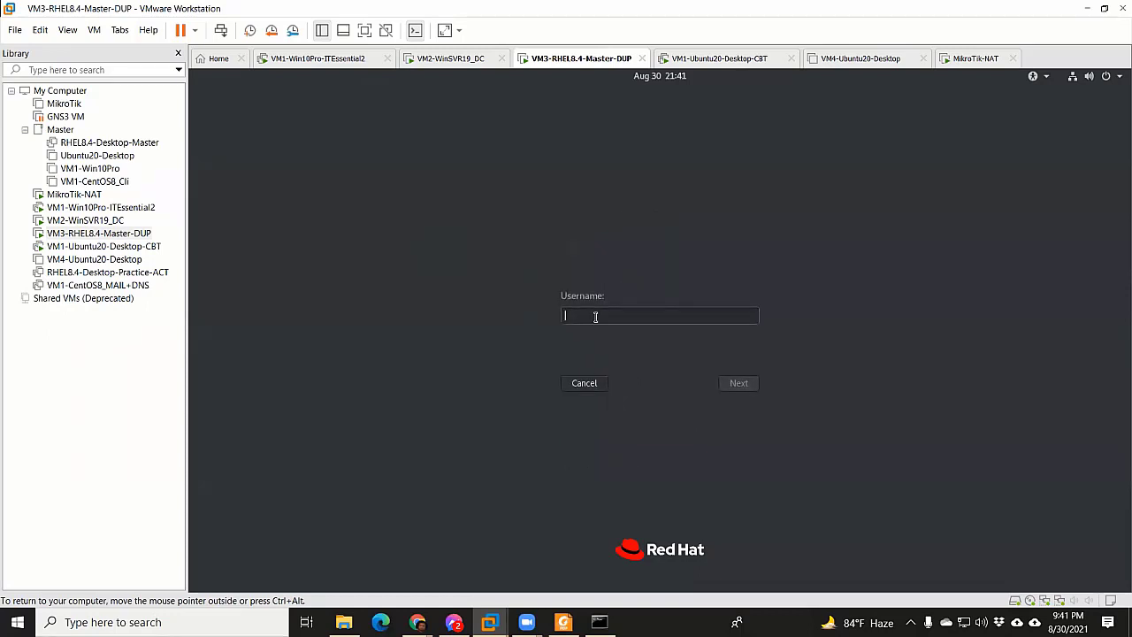
pyautogui.write('root')
pyautogui.press('Return')
pyautogui.write('redhat')
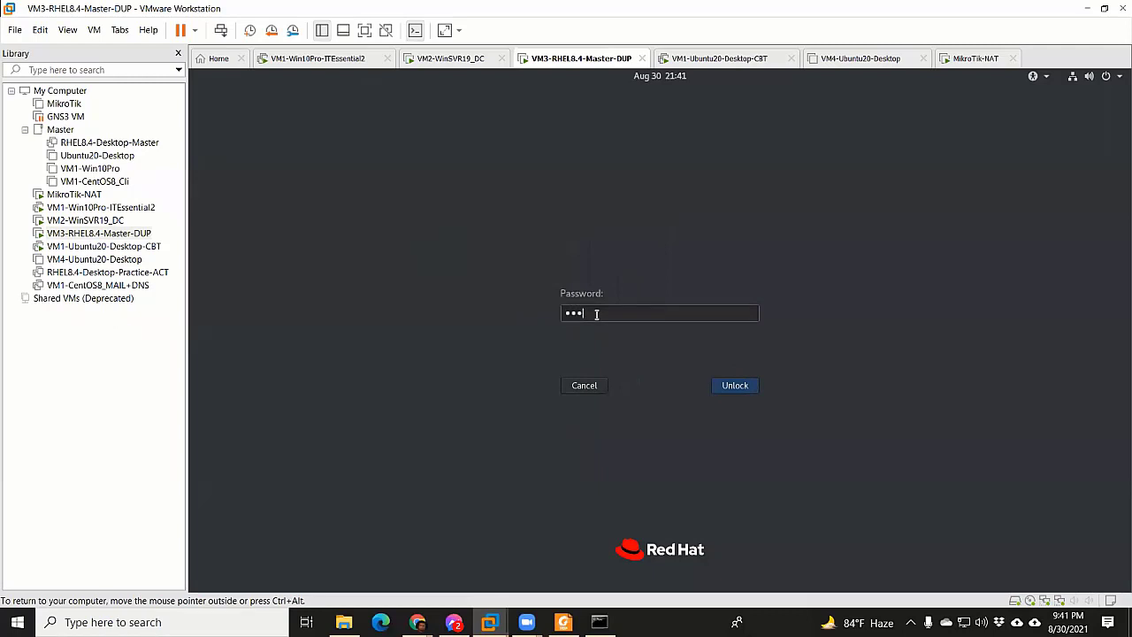
pyautogui.press('Return')
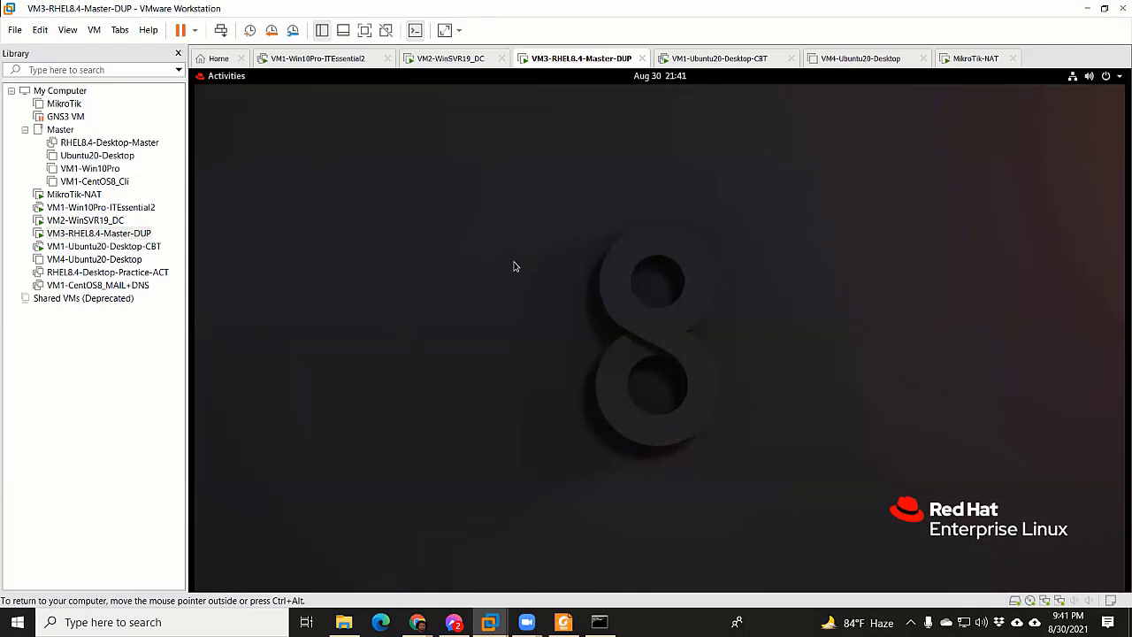
pyautogui.rightClick(390, 213)
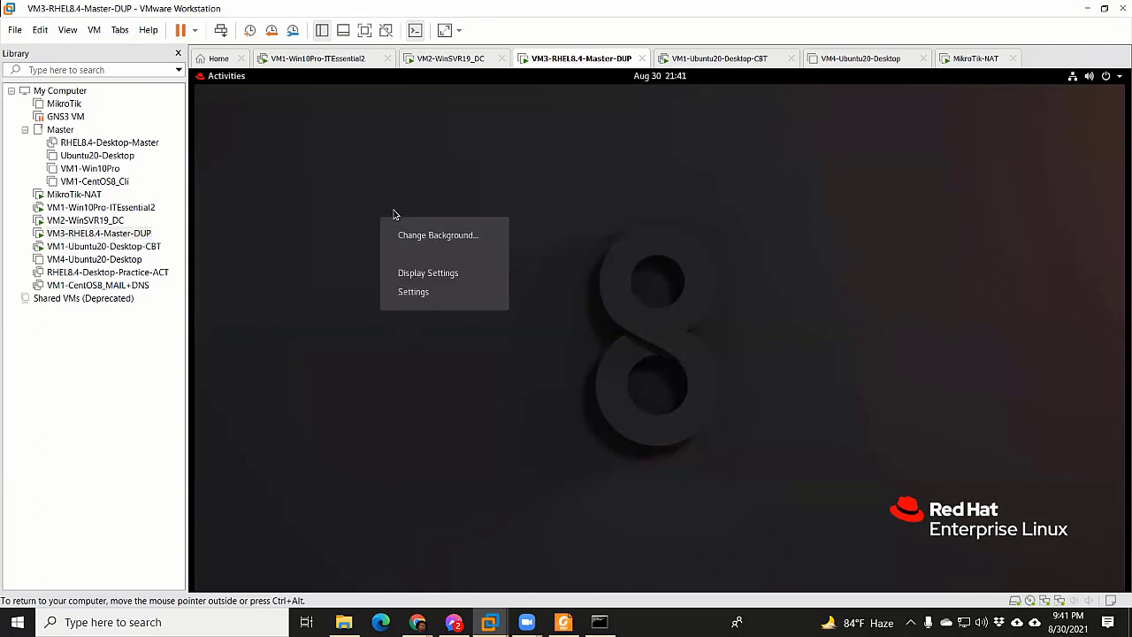
# Set the desktop background to the black wallpaper with red and white arcs and close Settings
pyautogui.click(486, 233)
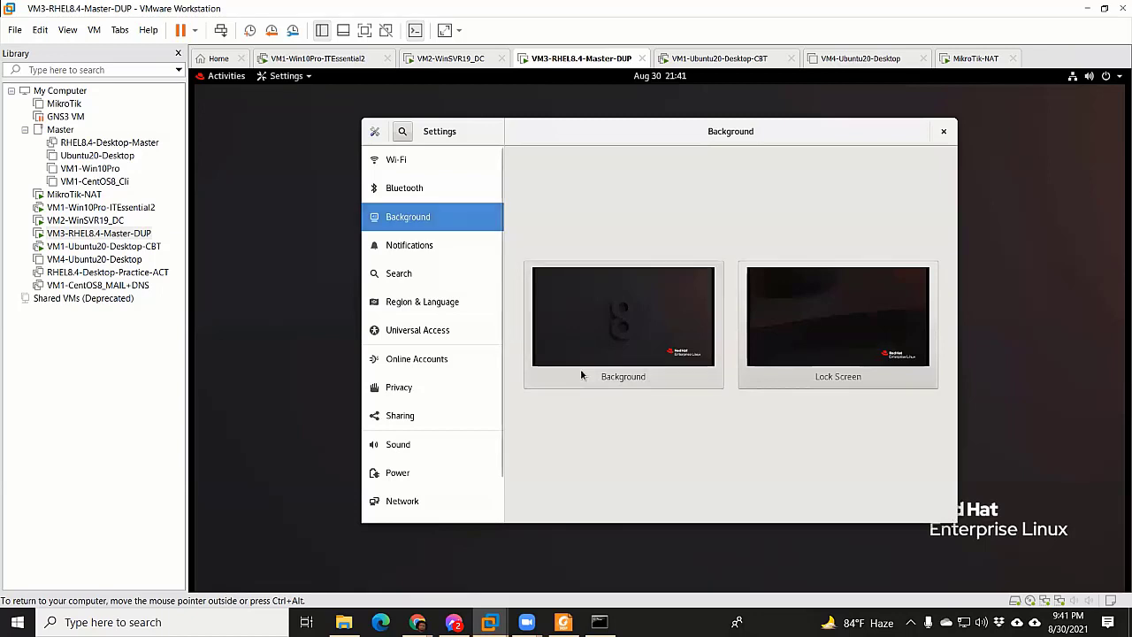
pyautogui.click(582, 375)
pyautogui.click(505, 392)
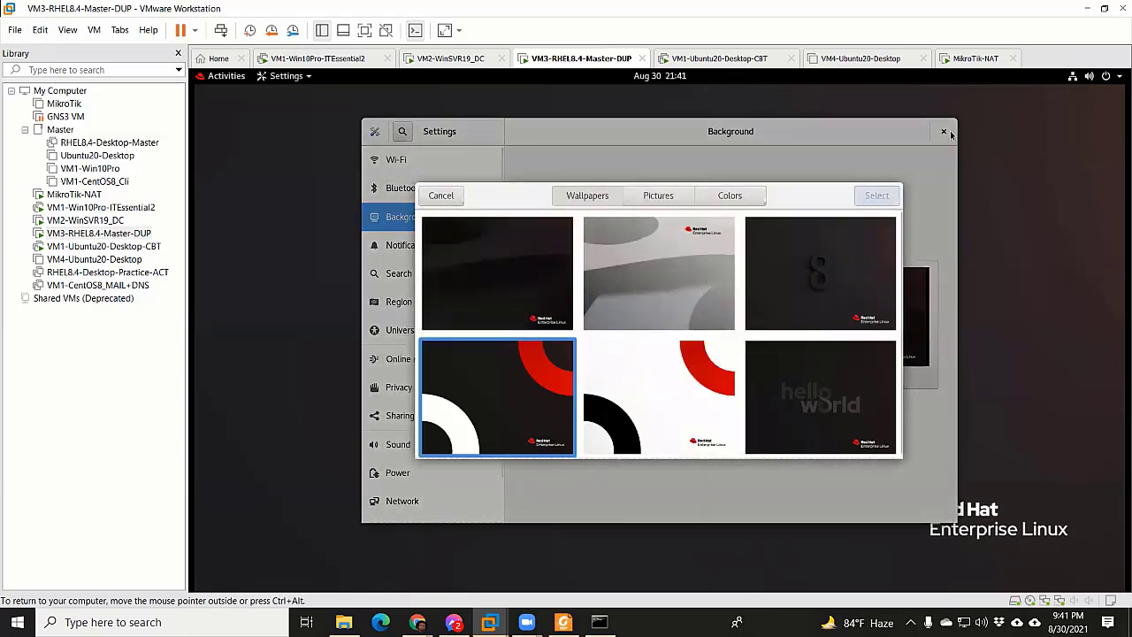
pyautogui.click(877, 196)
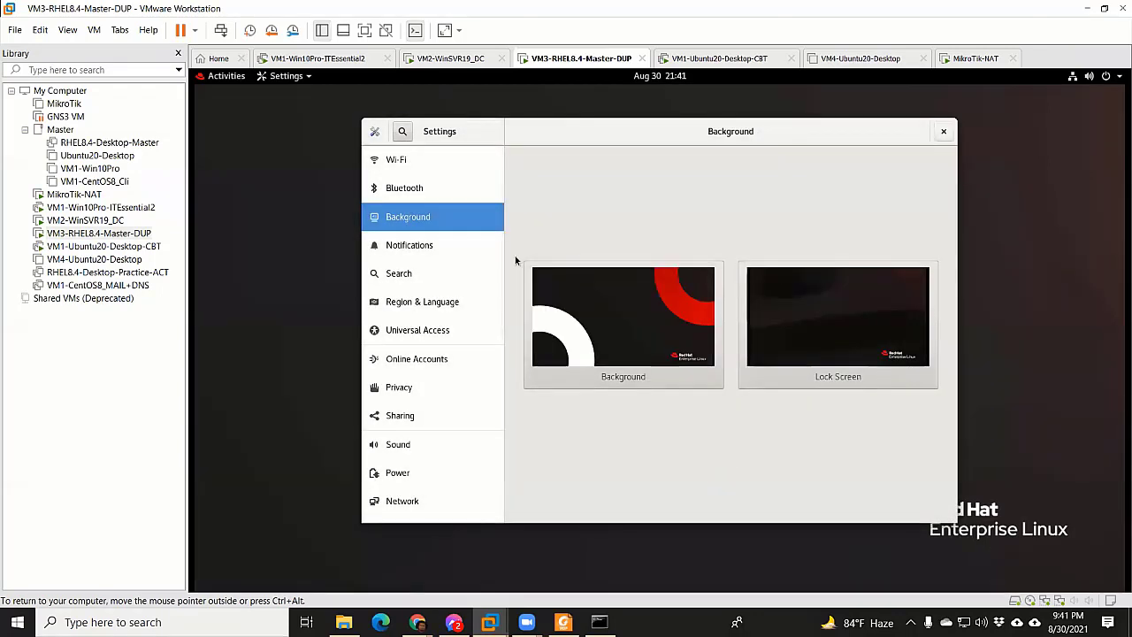
pyautogui.hotkey('alt', 'F4')
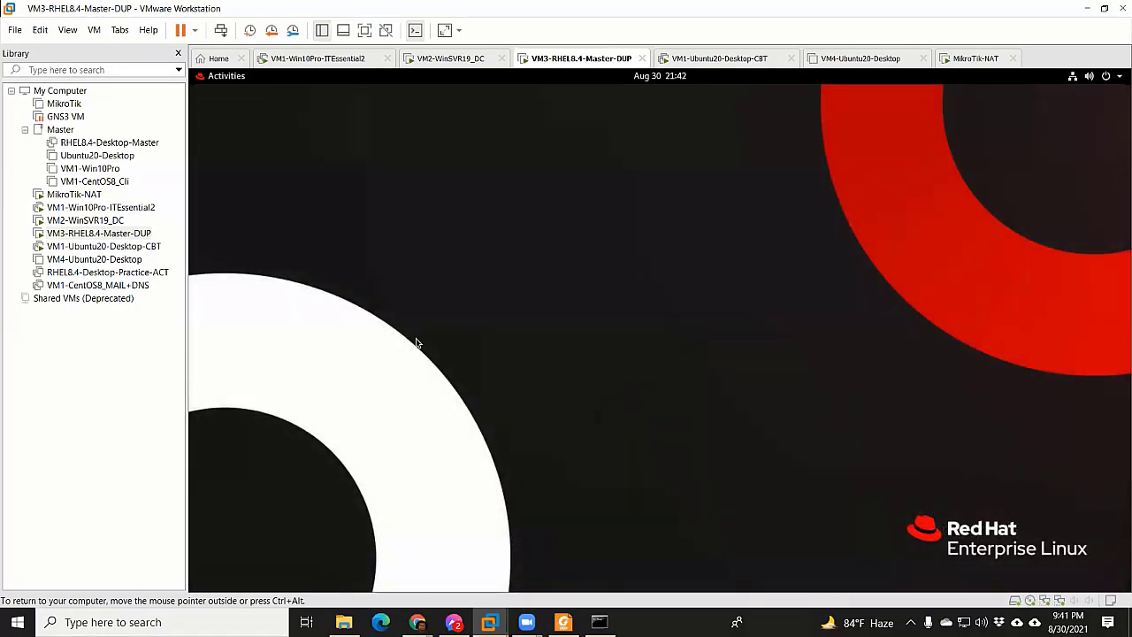
# Release input to the host, then return to the guest and open and dismiss the desktop menu
pyautogui.hotkey('ctrl', 'alt')
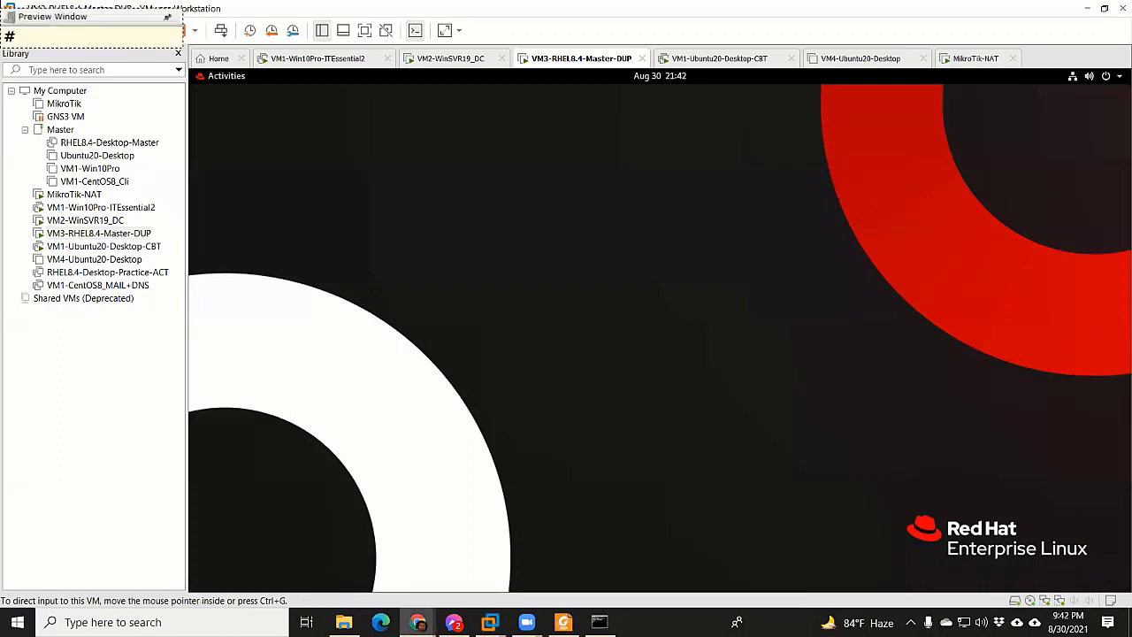
pyautogui.hotkey('shift', '2')
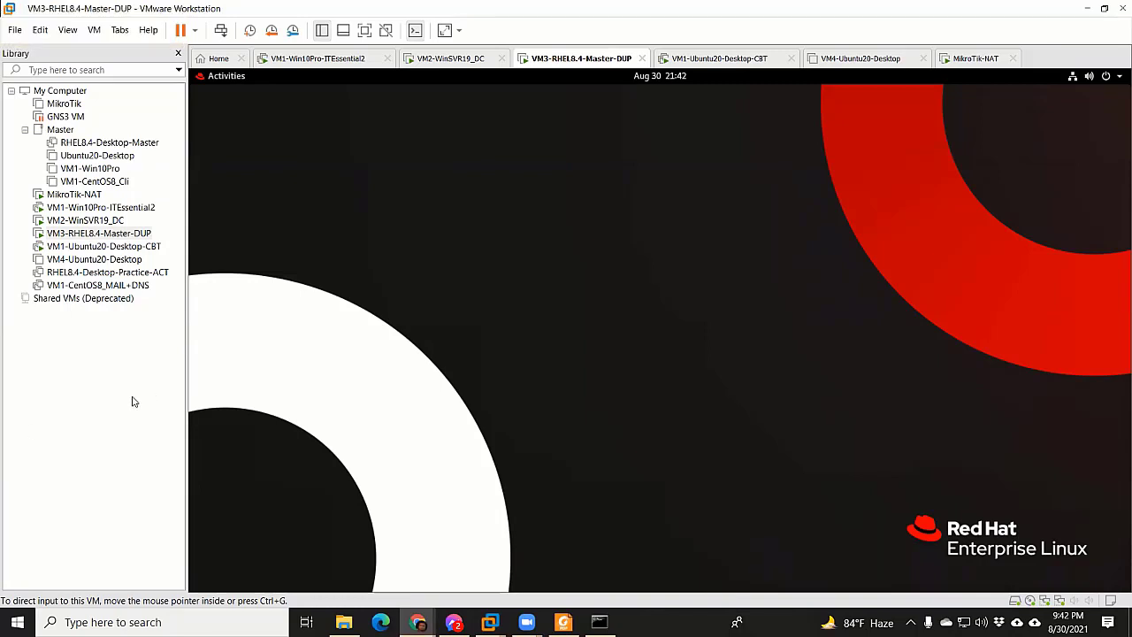
pyautogui.click(504, 240)
pyautogui.rightClick(395, 276)
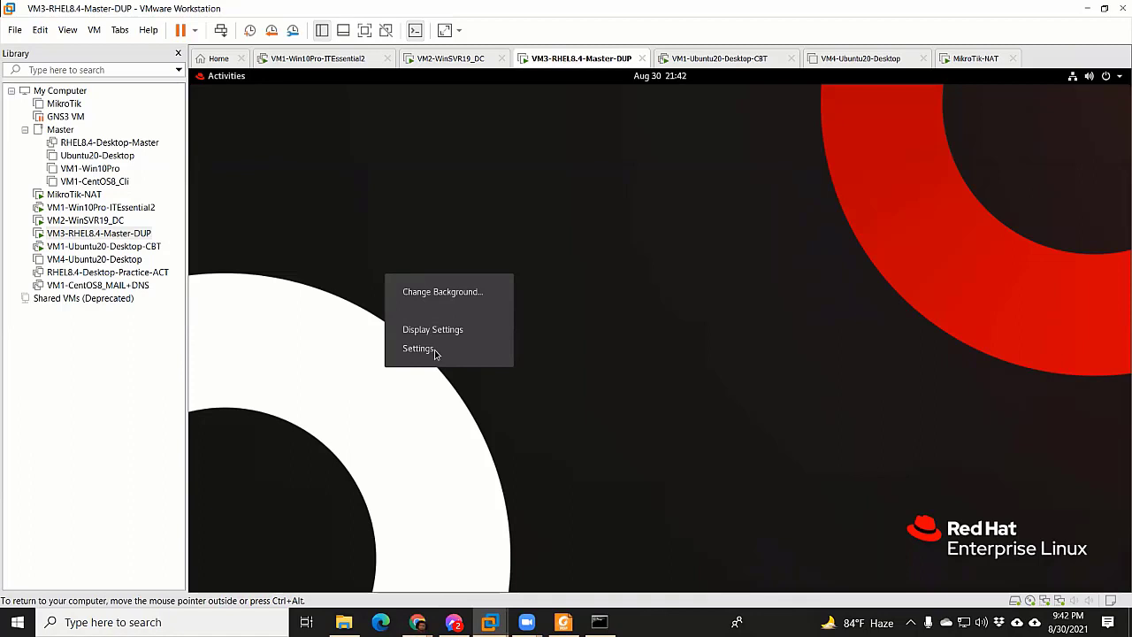
pyautogui.click(308, 289)
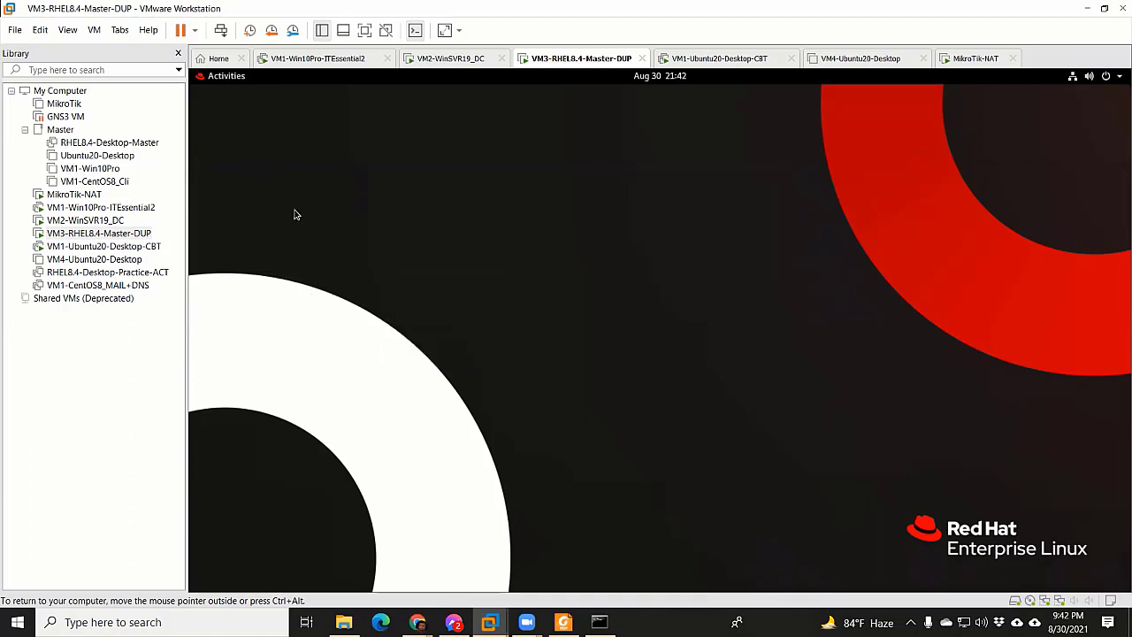
# Launch Text Editor from the applications list and type 'Hell'
pyautogui.click(233, 82)
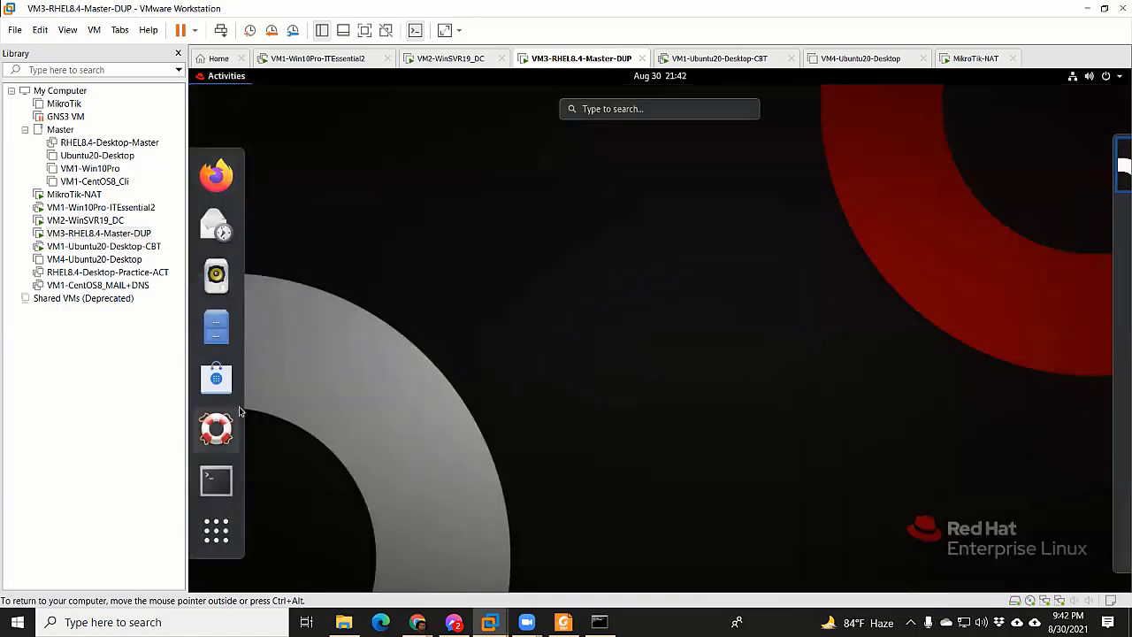
pyautogui.click(220, 534)
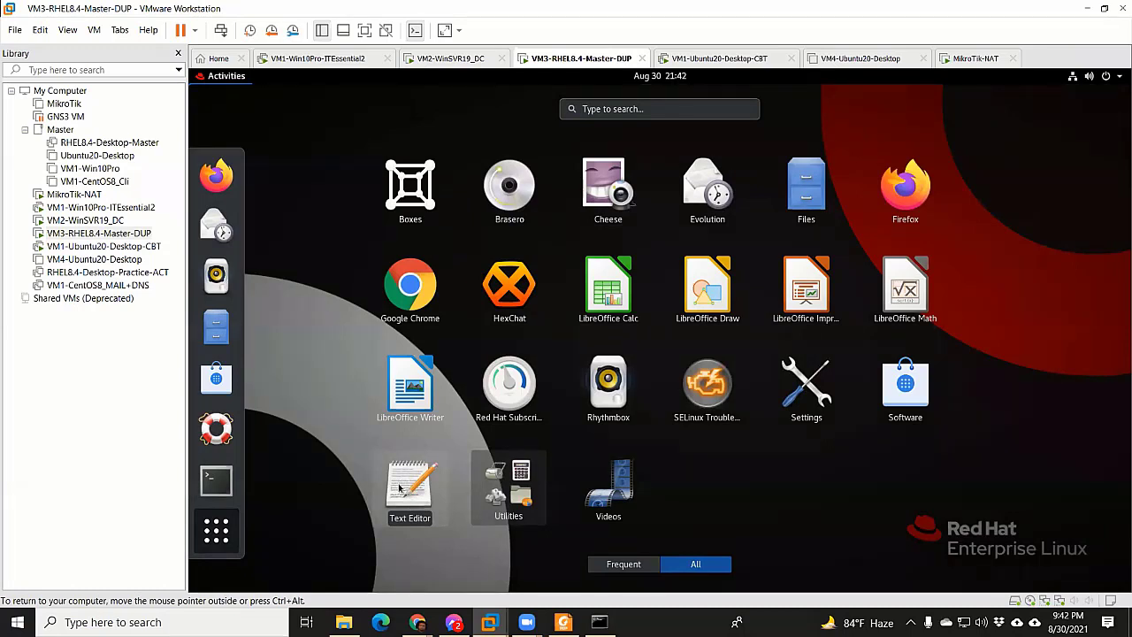
pyautogui.click(402, 485)
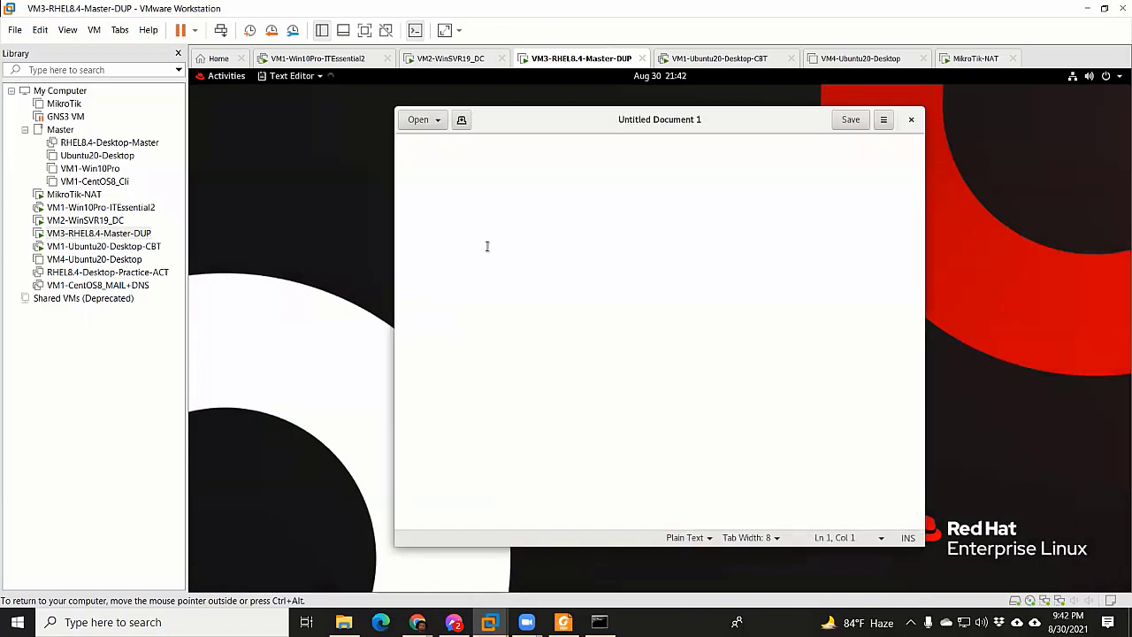
pyautogui.write('Hello')
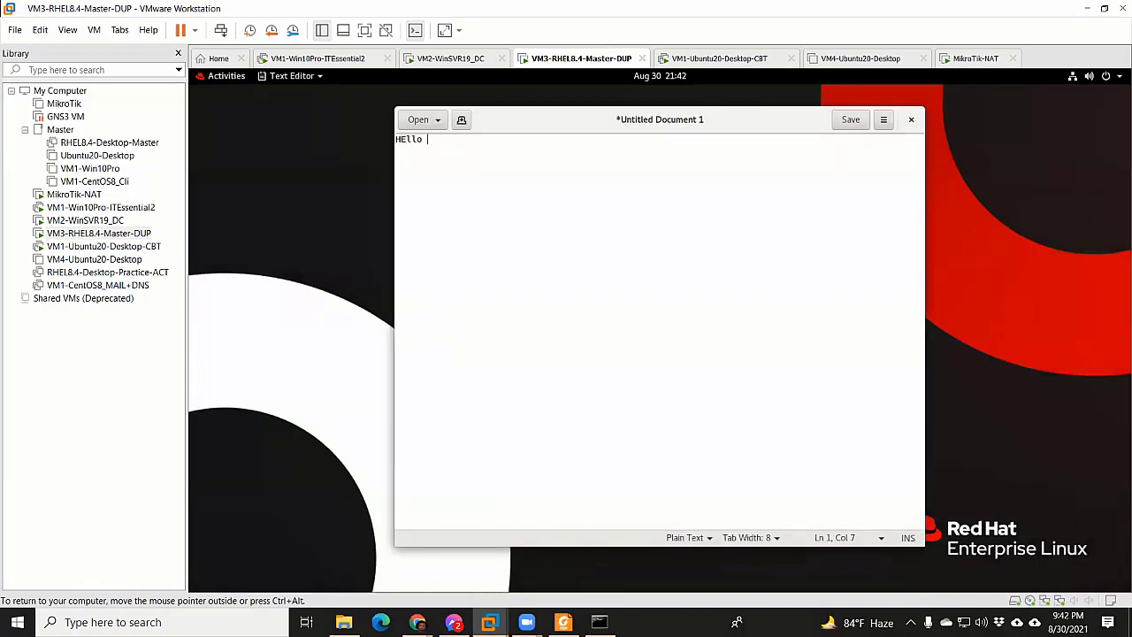
# Save the document as Linux Essentials in Documents and close Text Editor
pyautogui.hotkey('ctrl', 's')
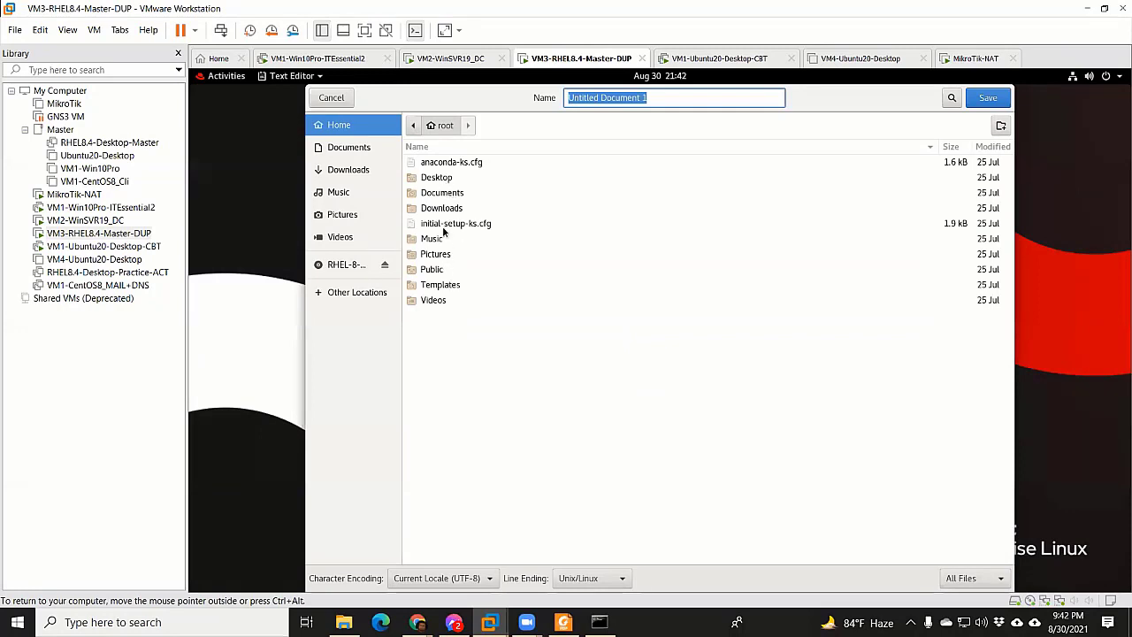
pyautogui.click(442, 193)
pyautogui.doubleClick(442, 193)
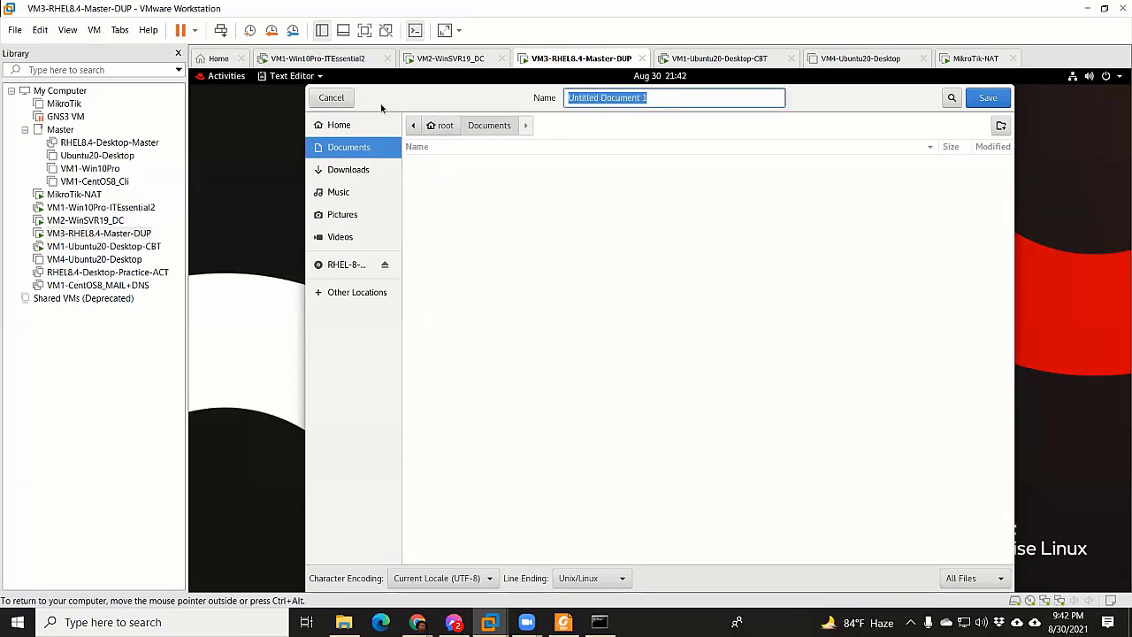
pyautogui.write('Linux Essentials')
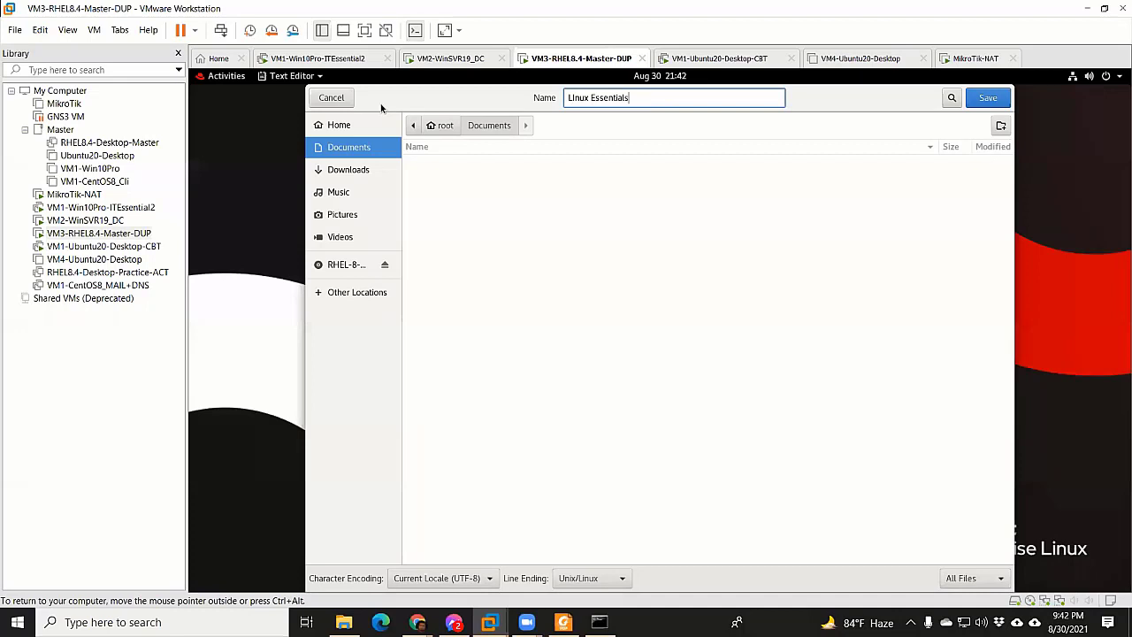
pyautogui.press('Return')
pyautogui.click(913, 119)
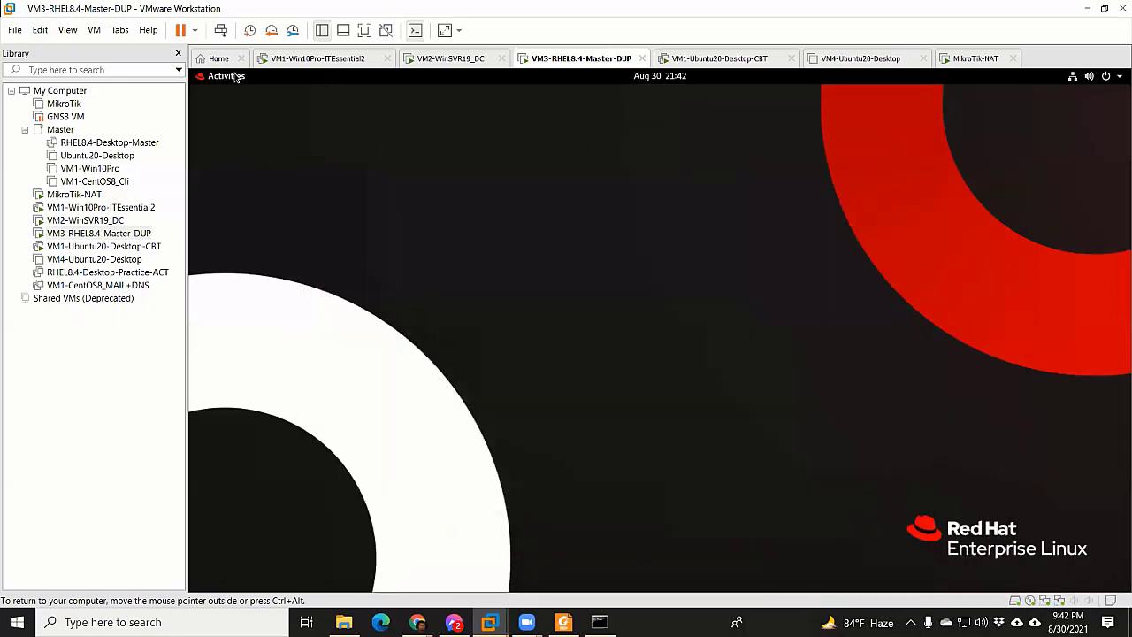
pyautogui.click(227, 76)
pyautogui.click(223, 325)
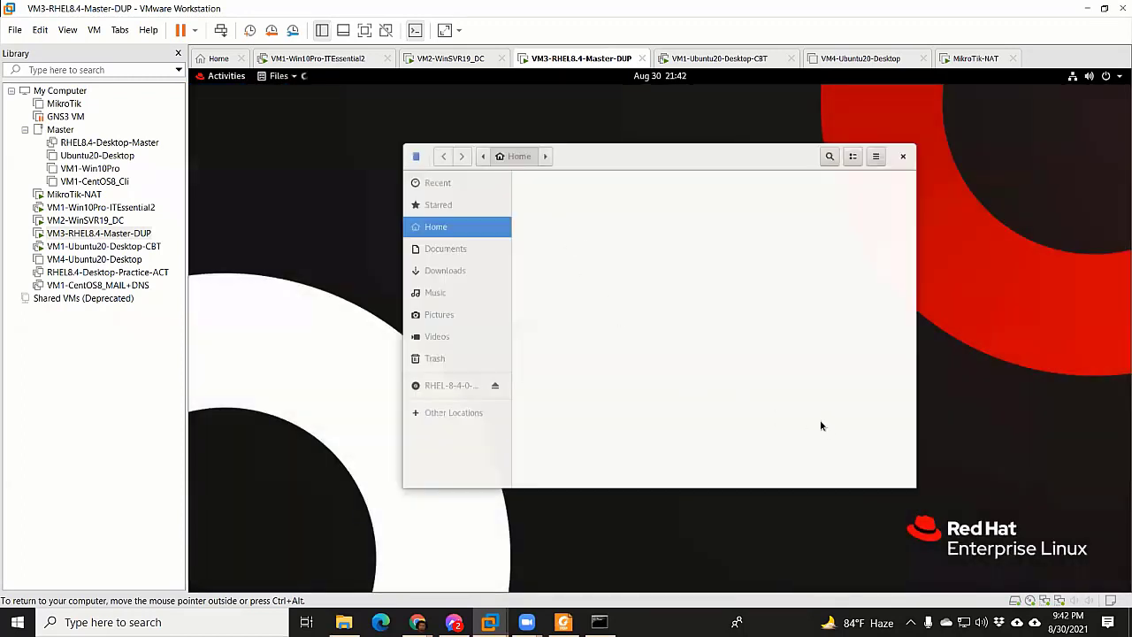
pyautogui.click(445, 248)
pyautogui.rightClick(250, 313)
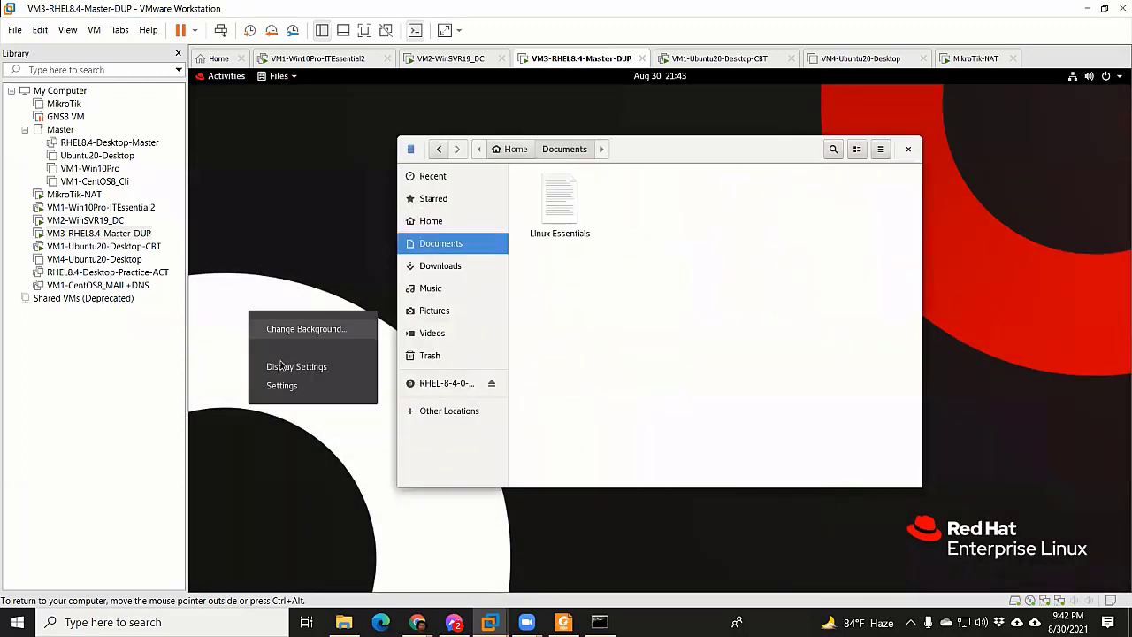
pyautogui.click(682, 322)
pyautogui.rightClick(685, 333)
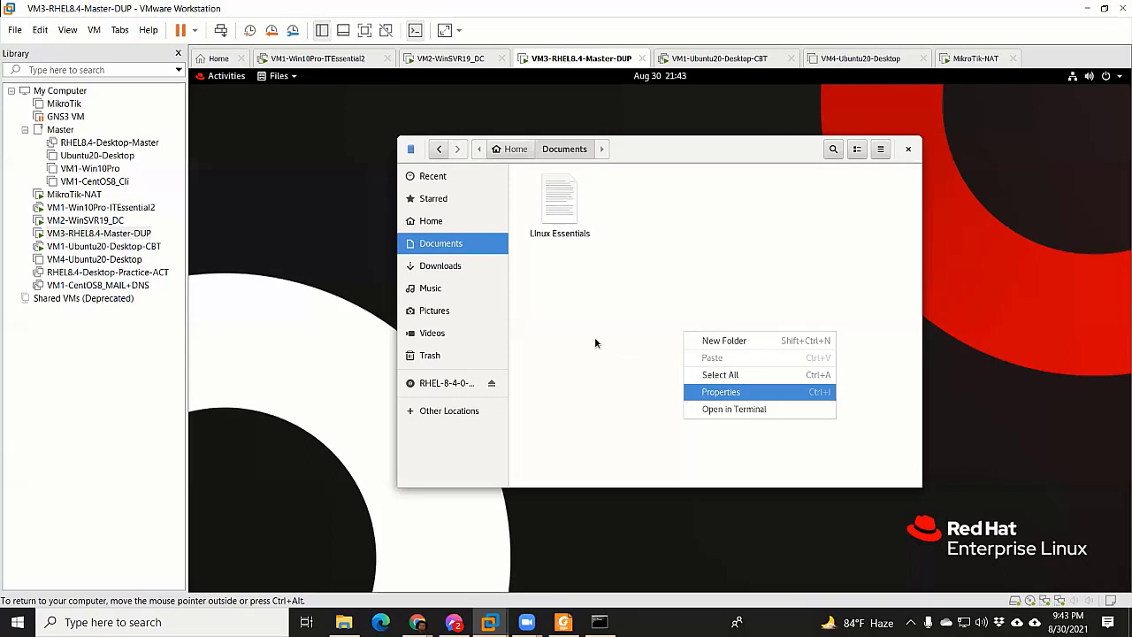
pyautogui.click(908, 149)
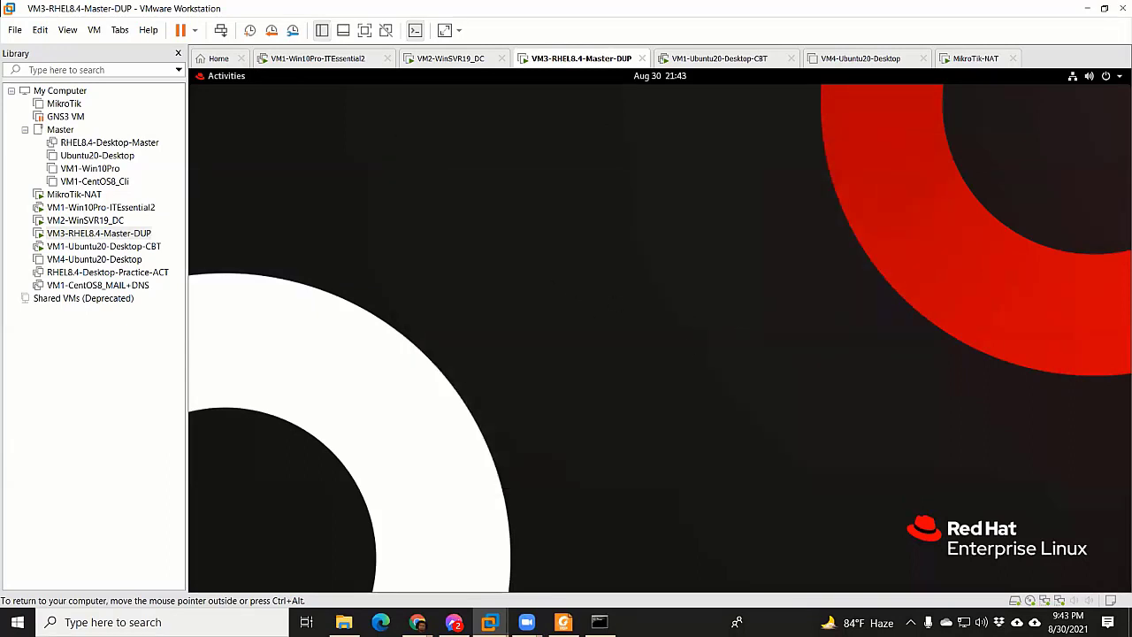
# Check that the RHEL and VM2-WinSVR19_DC machines' network adapters are set to Bridged
pyautogui.click(1097, 81)
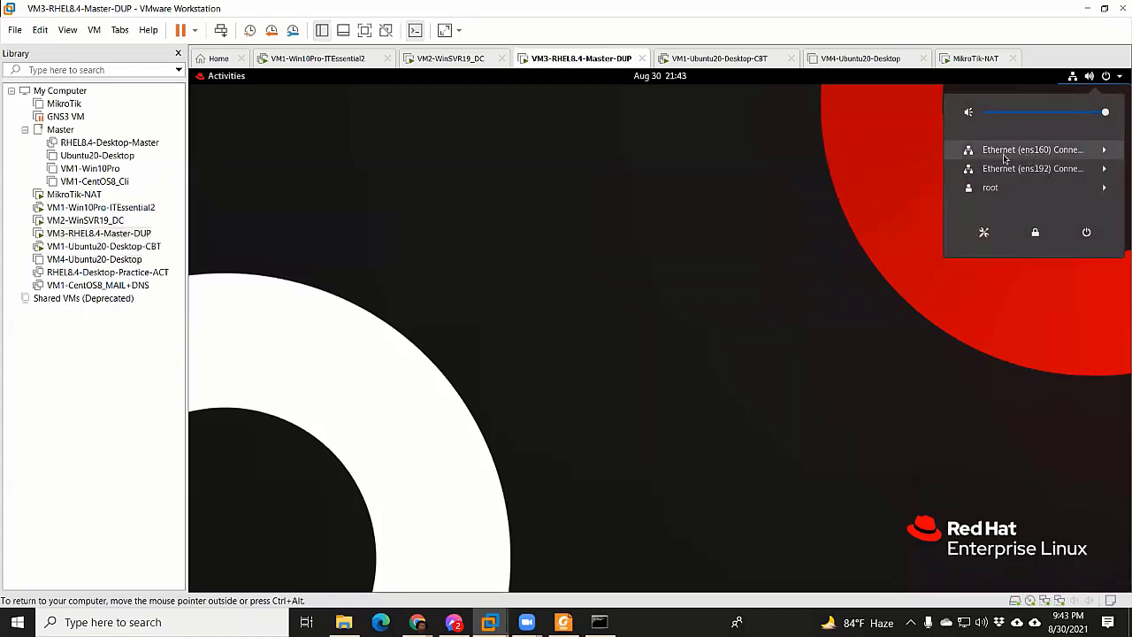
pyautogui.rightClick(566, 53)
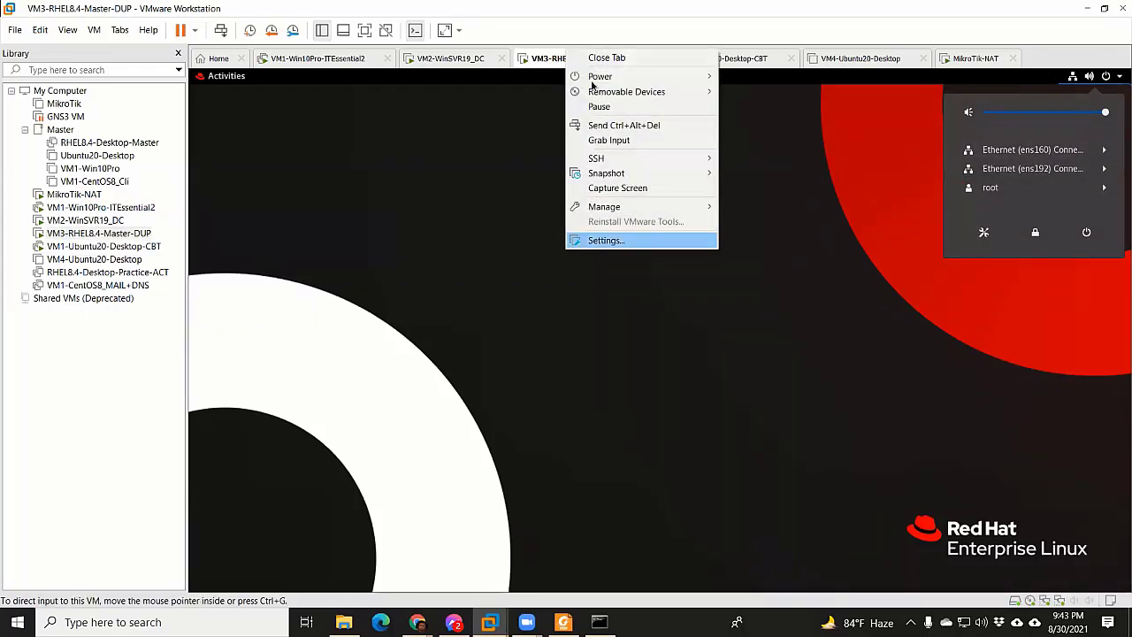
pyautogui.click(586, 63)
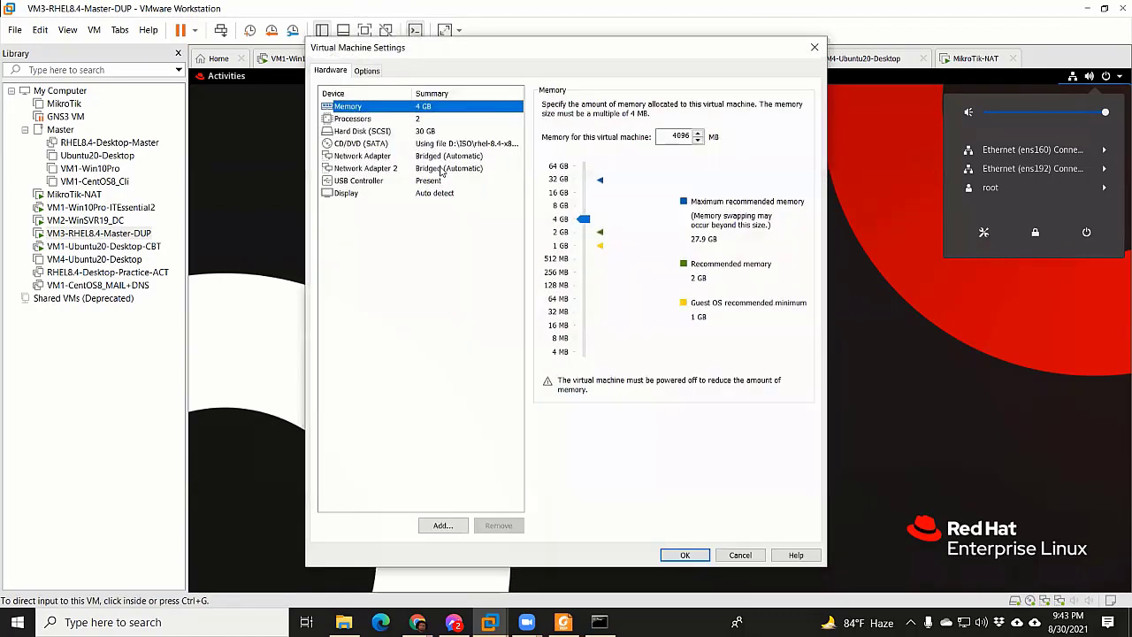
pyautogui.press('Down')
pyautogui.press('Down')
pyautogui.press('Down')
pyautogui.press('Down')
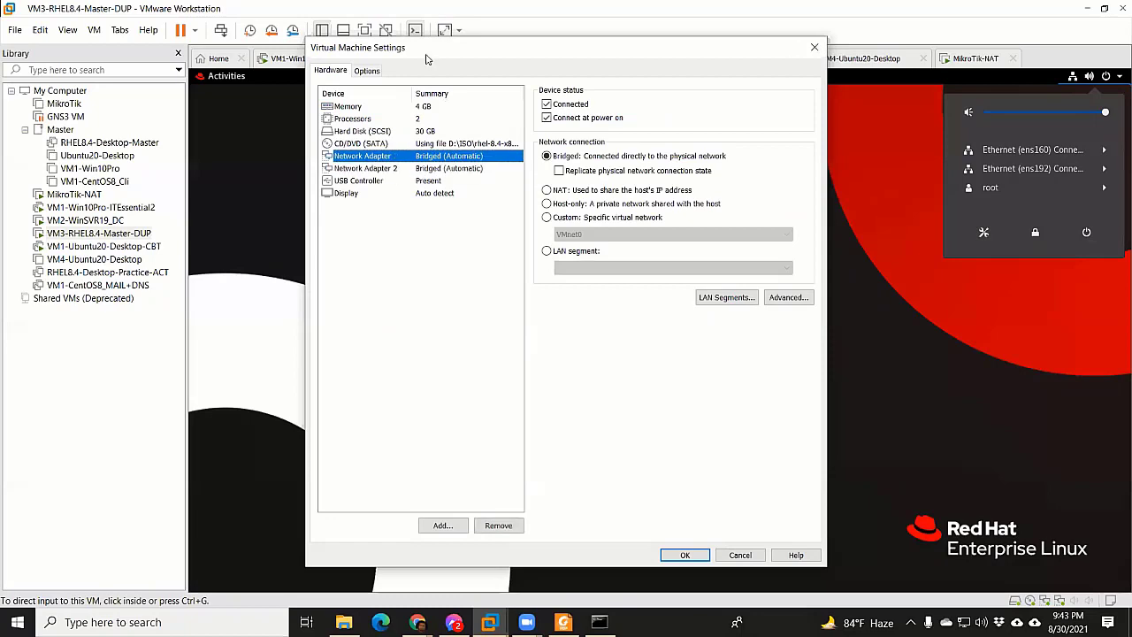
pyautogui.press('Escape')
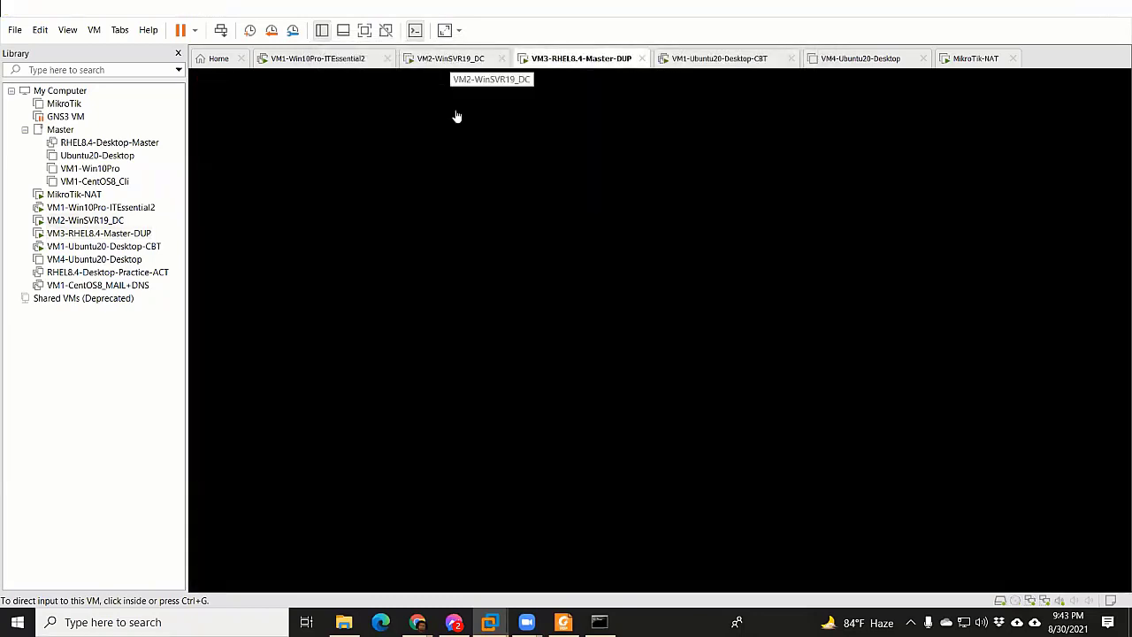
pyautogui.rightClick(450, 58)
pyautogui.press('Escape')
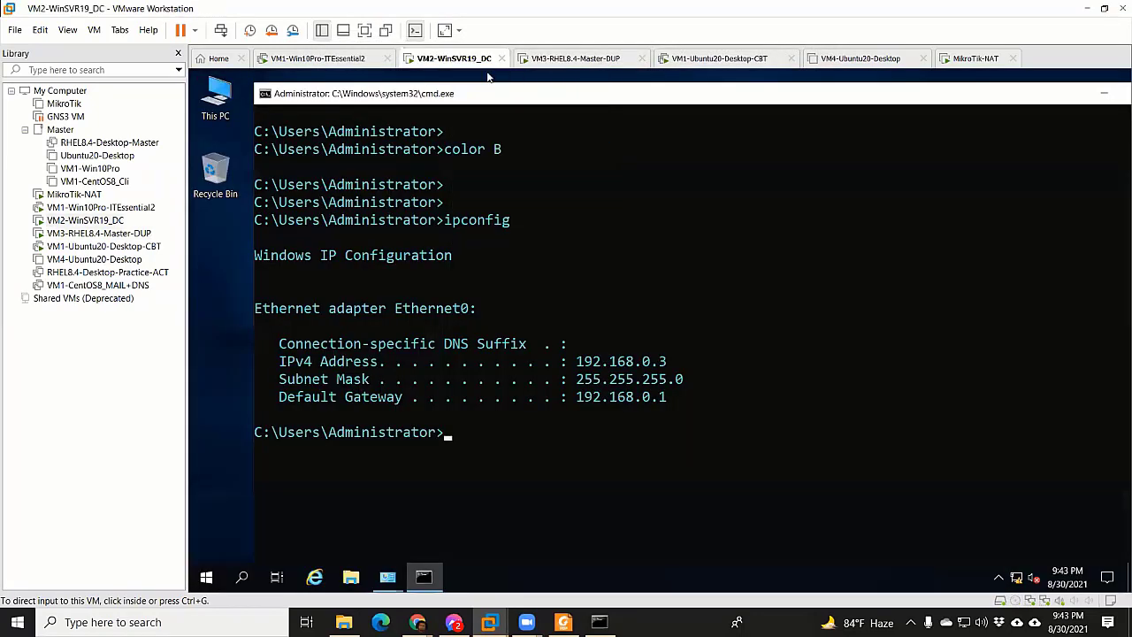
pyautogui.hotkey('ctrl', 'd')
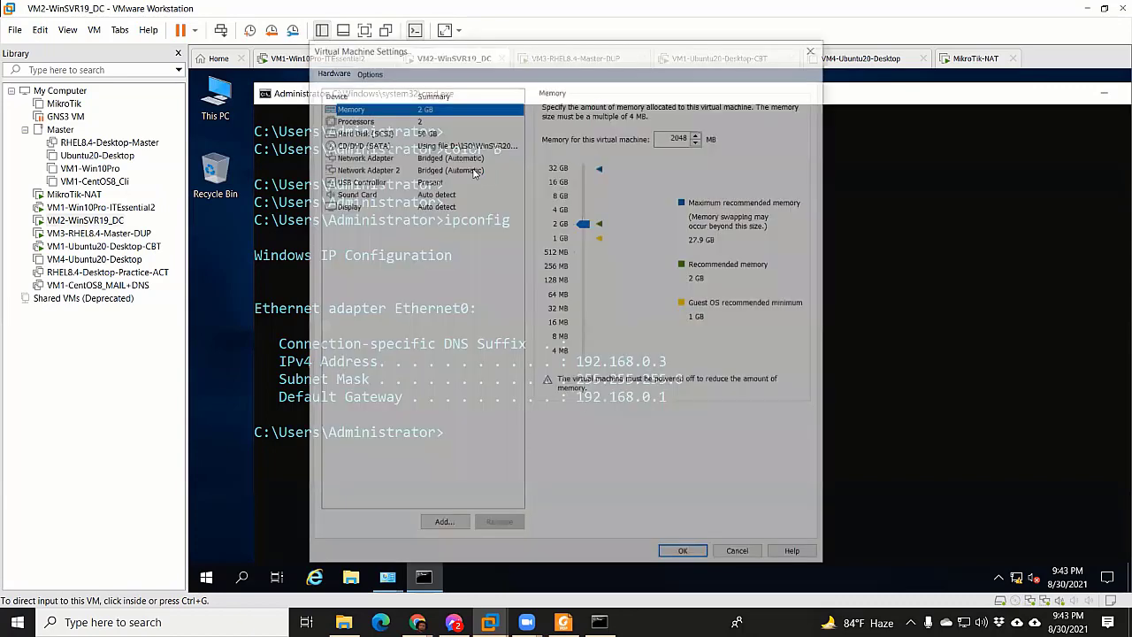
pyautogui.press('Down')
pyautogui.press('Down')
pyautogui.press('Down')
pyautogui.press('Down')
pyautogui.press('Down')
pyautogui.press('Down')
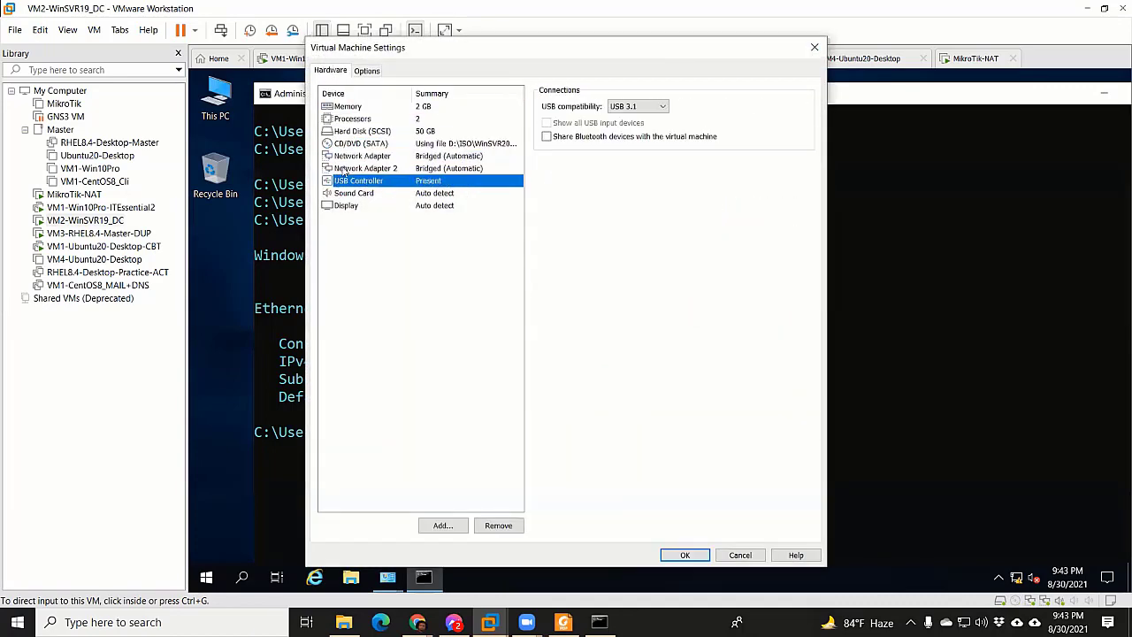
pyautogui.press('Up')
pyautogui.press('Escape')
# Confirm the VM1-Win10Pro and VM1-Ubuntu20-Desktop-CBT network adapters are Bridged as well
pyautogui.rightClick(323, 58)
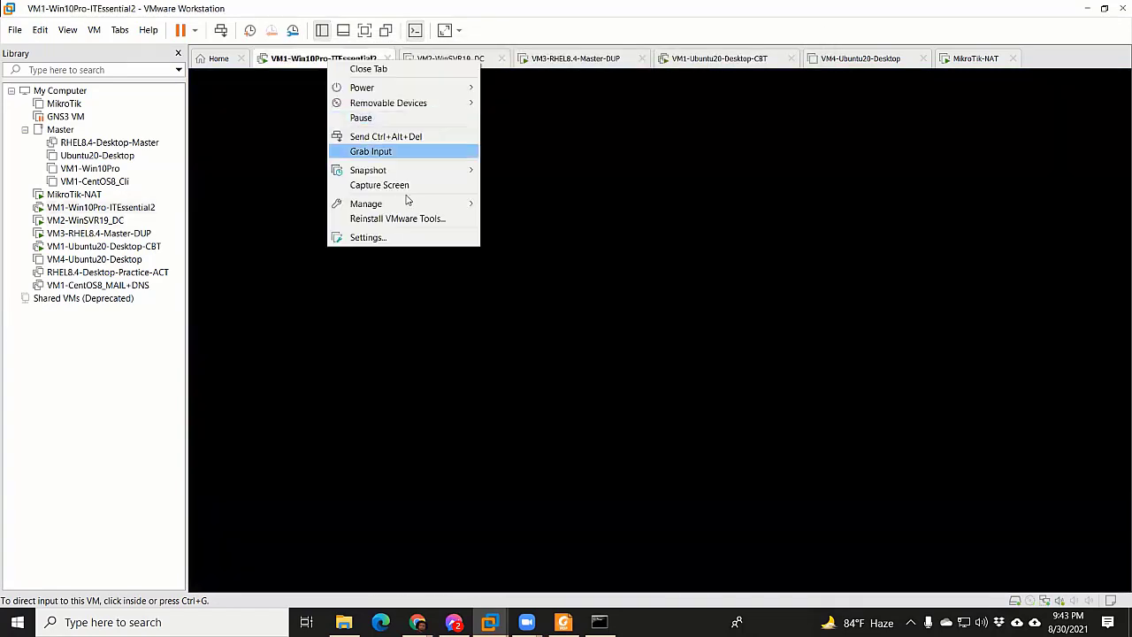
pyautogui.hotkey('ctrl', 'd')
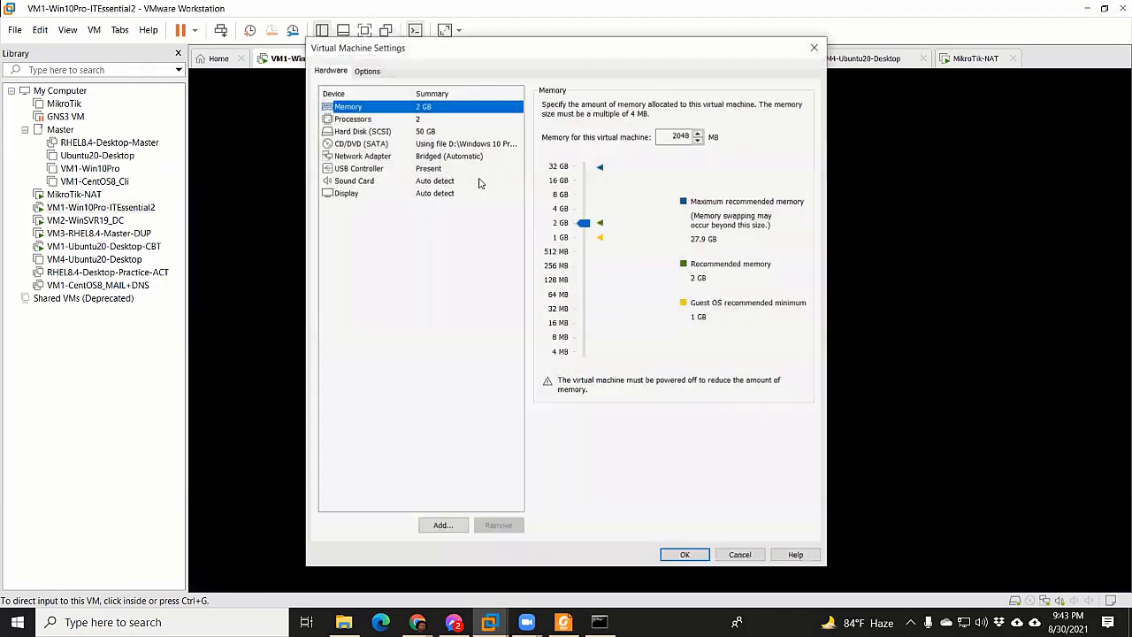
pyautogui.click(423, 159)
pyautogui.press('Tab')
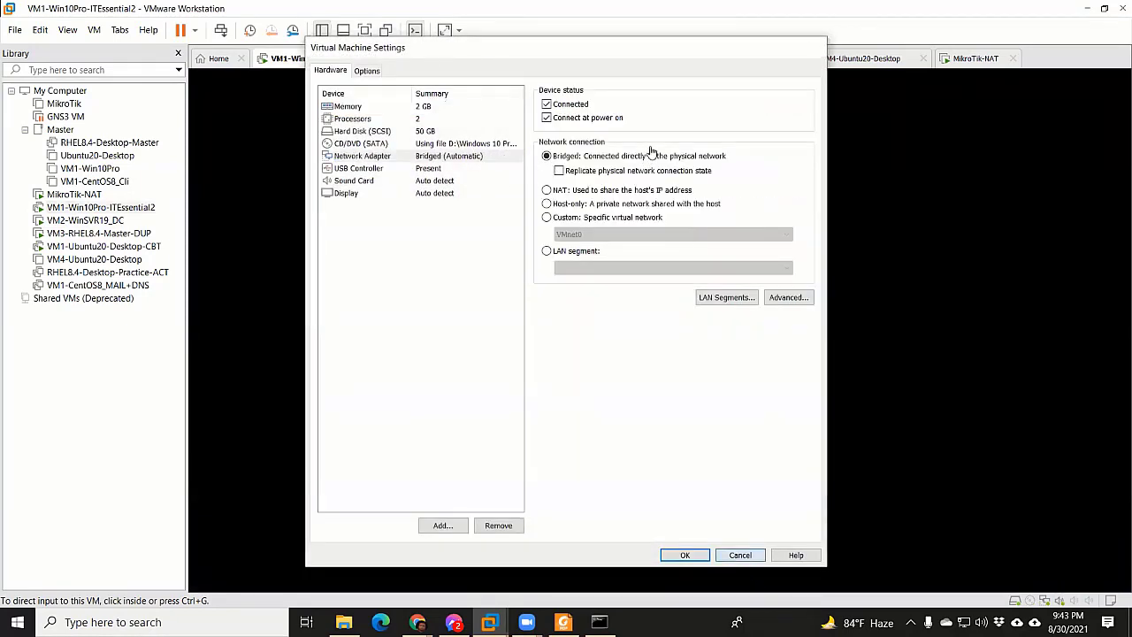
pyautogui.press('Escape')
pyautogui.rightClick(714, 59)
pyautogui.click(721, 254)
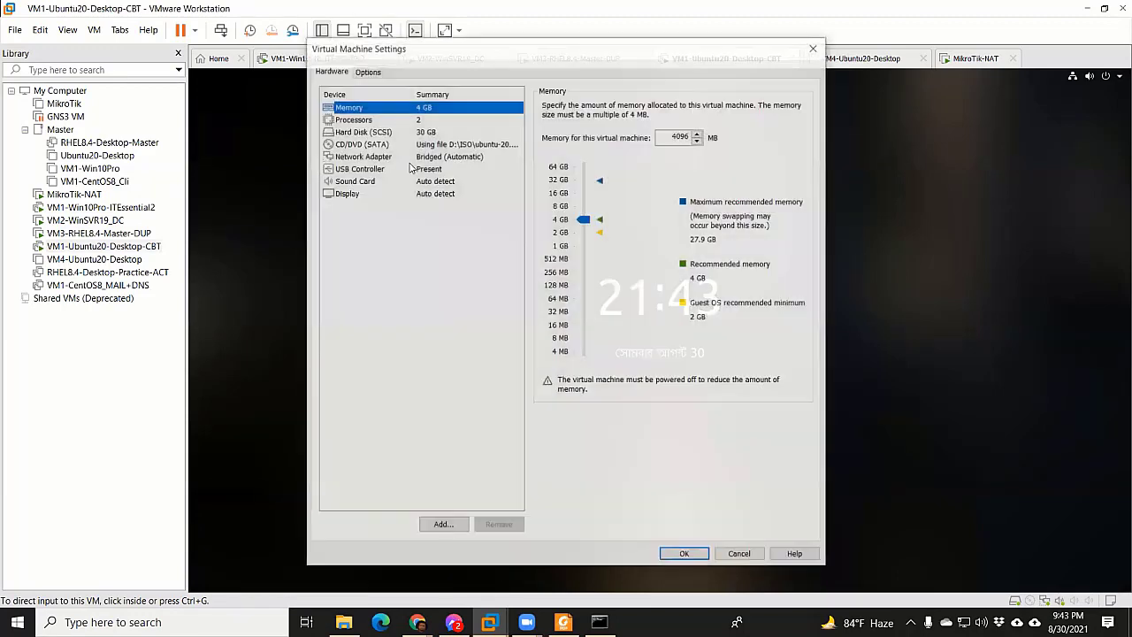
pyautogui.click(420, 168)
pyautogui.press('Up')
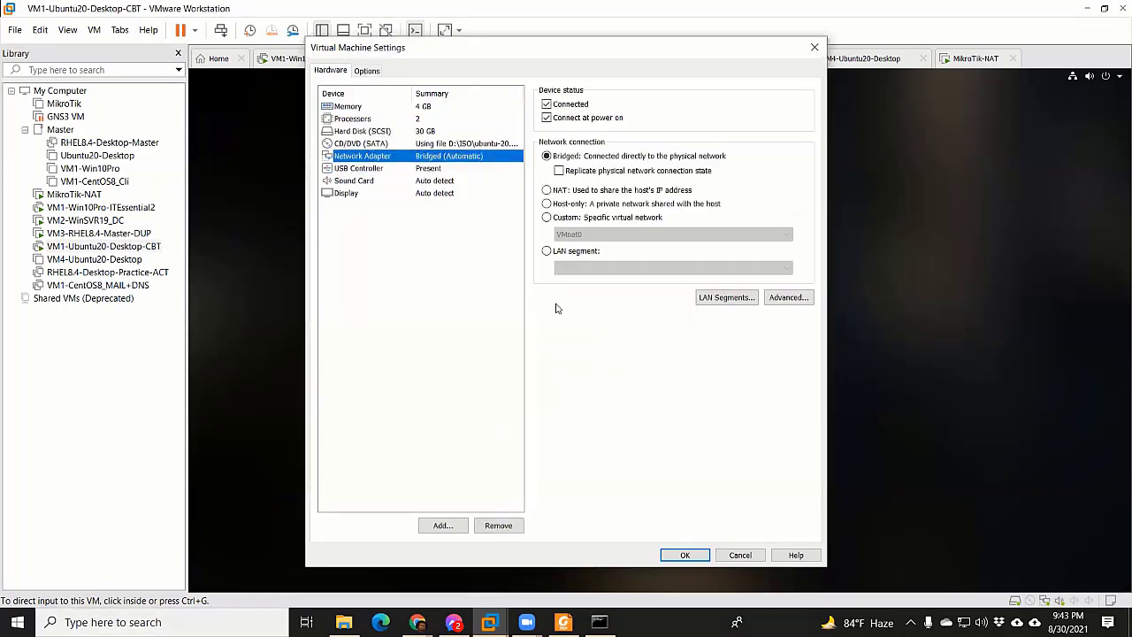
pyautogui.click(815, 47)
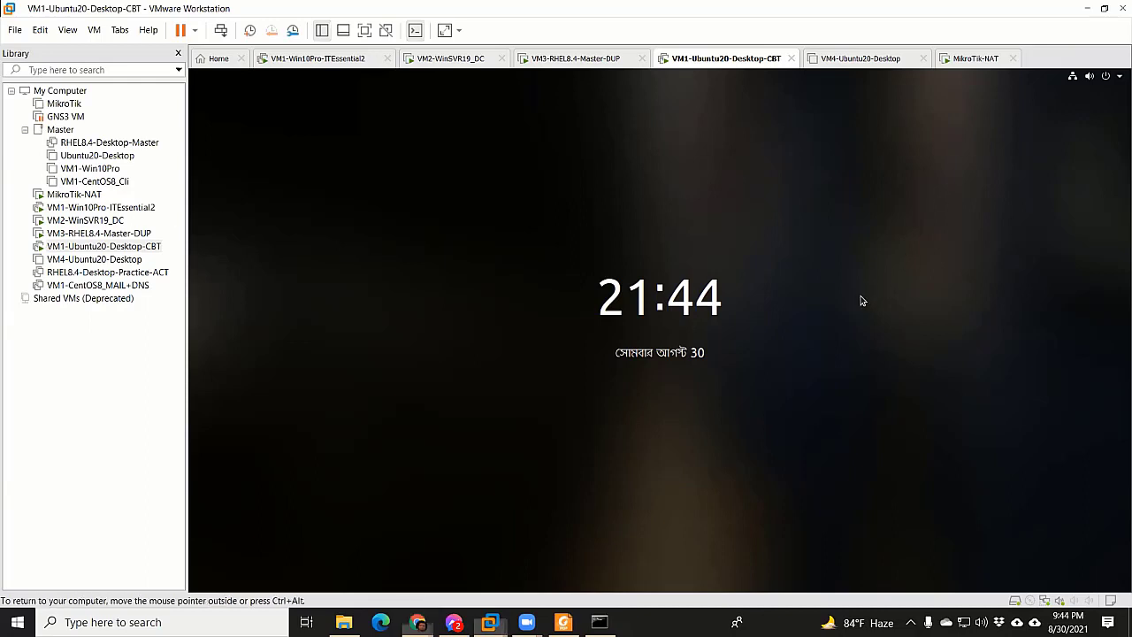
# On the VM3-RHEL8.4-Master-DUP guest, turn off the ens160 wired connection
pyautogui.click(595, 62)
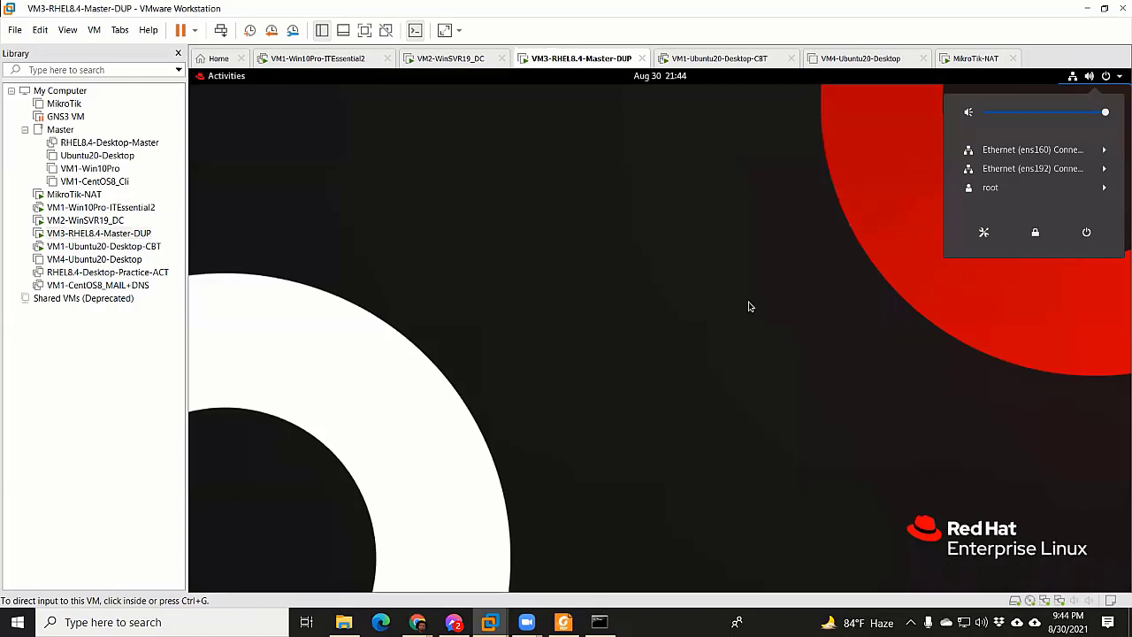
pyautogui.click(1010, 152)
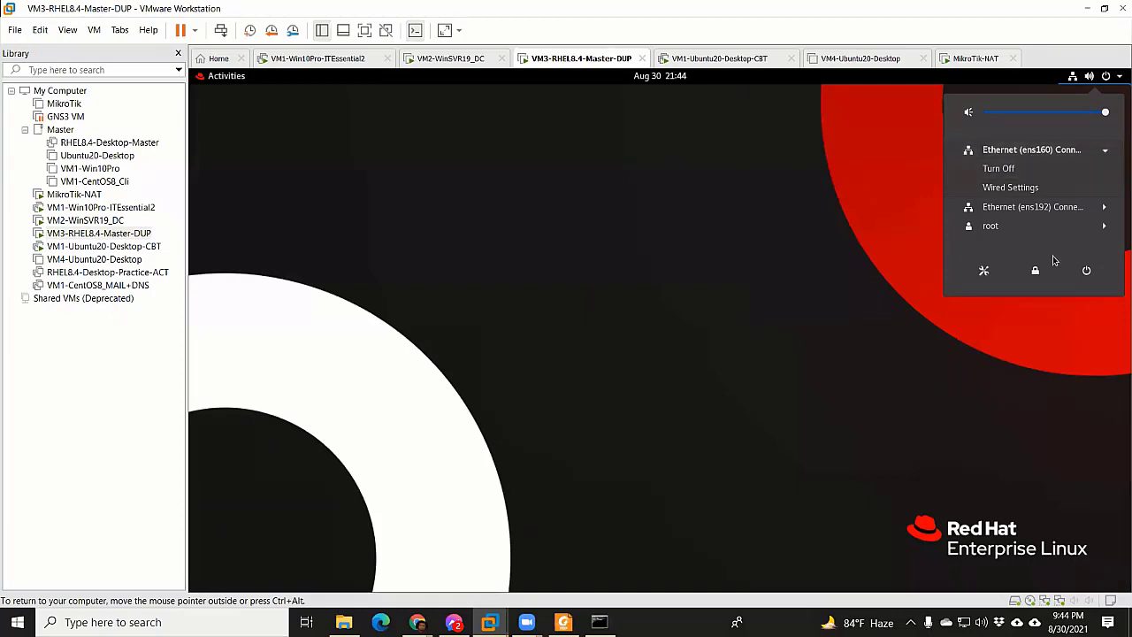
pyautogui.click(1014, 168)
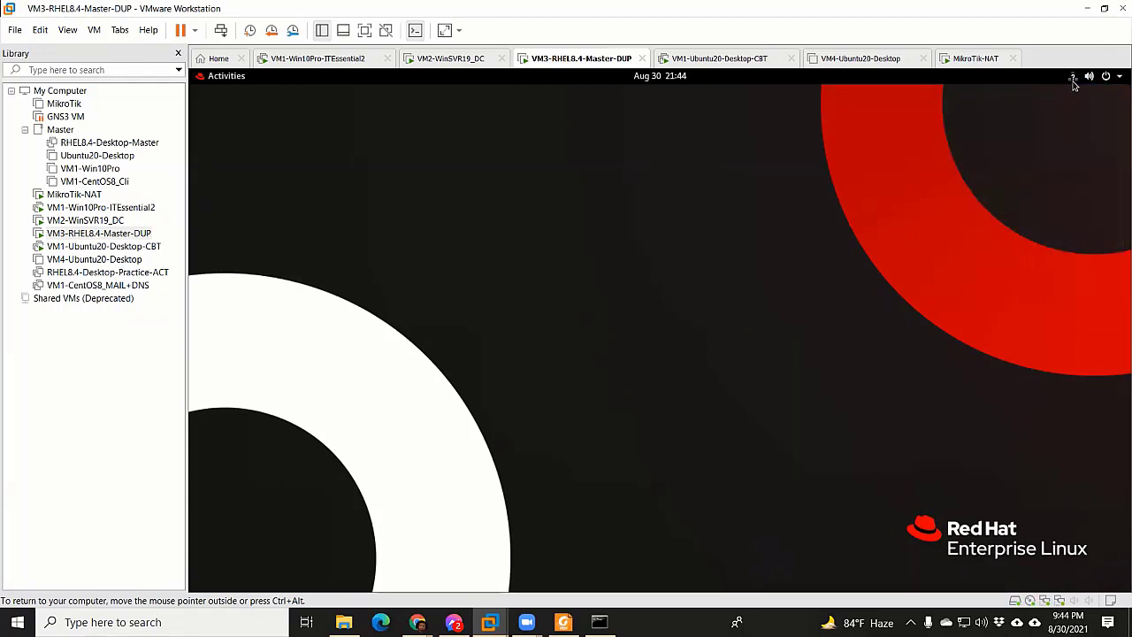
# Reconnect ens160, then release input and bring up the host's Windows network settings
pyautogui.click(1100, 84)
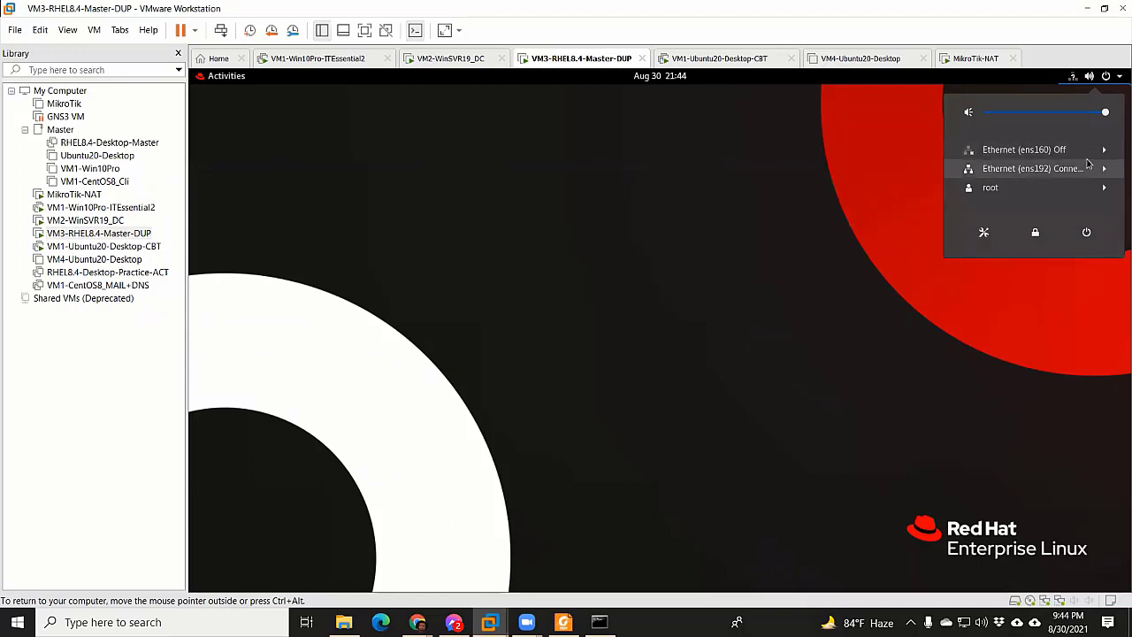
pyautogui.click(985, 154)
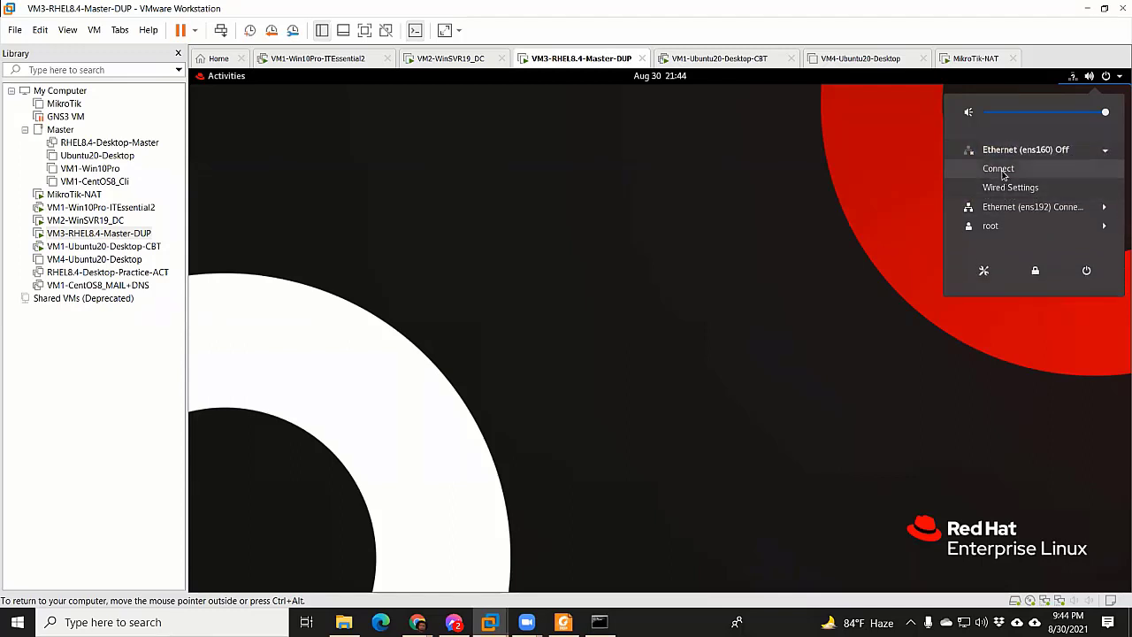
pyautogui.click(1001, 169)
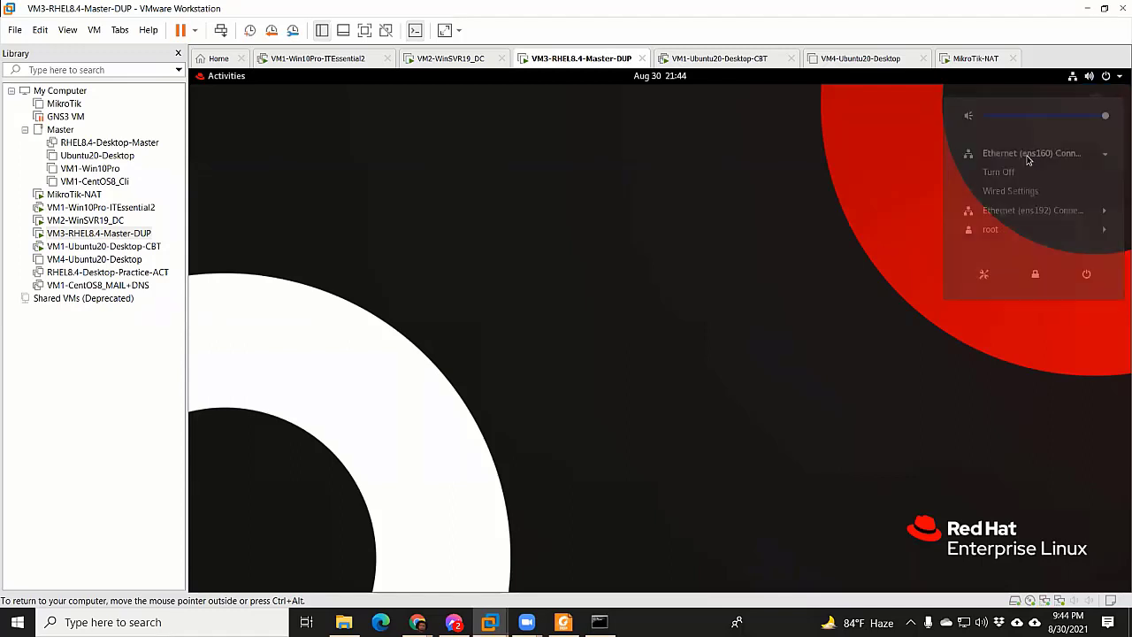
pyautogui.click(1097, 79)
pyautogui.hotkey('ctrl', 'alt')
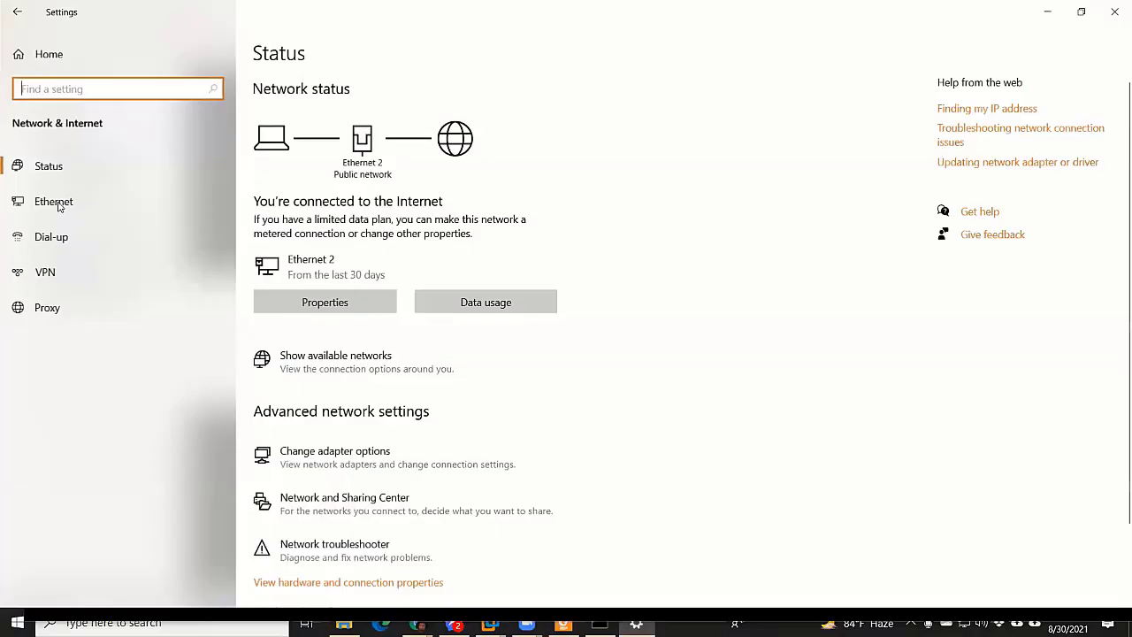
pyautogui.click(50, 200)
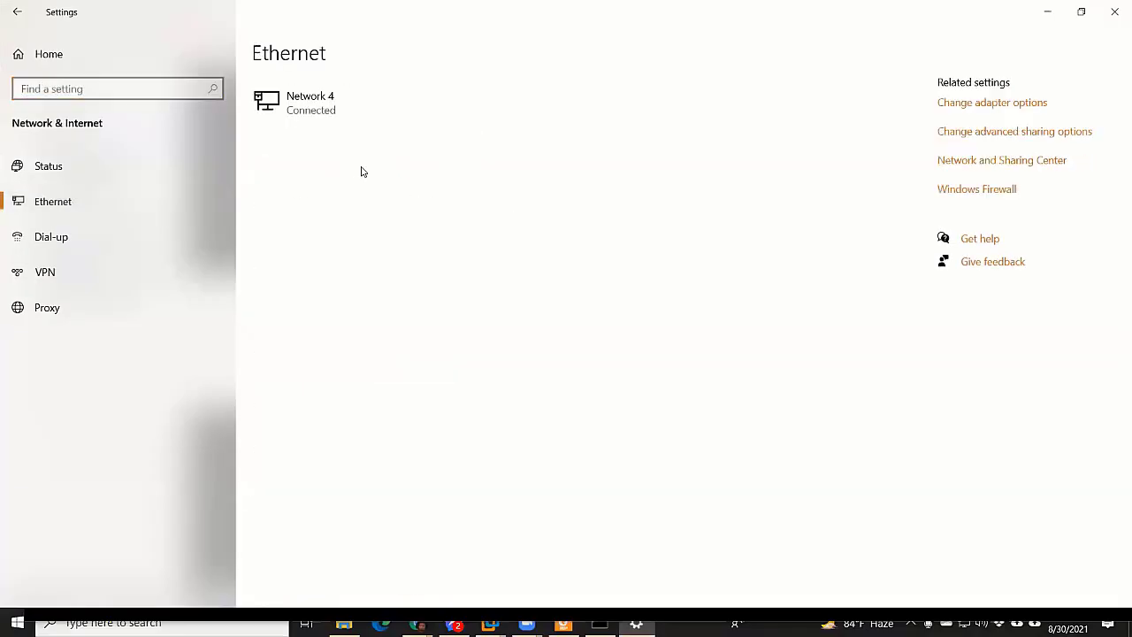
# Open the host's network adapter list and inspect the VMnet1 adapter's actions
pyautogui.click(985, 102)
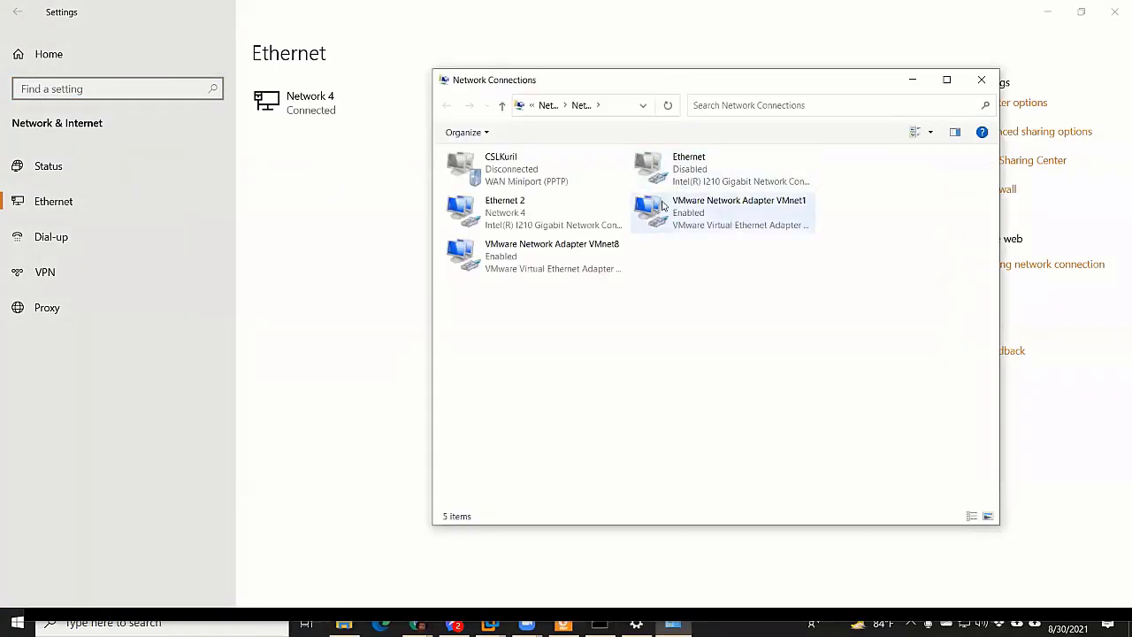
pyautogui.click(708, 174)
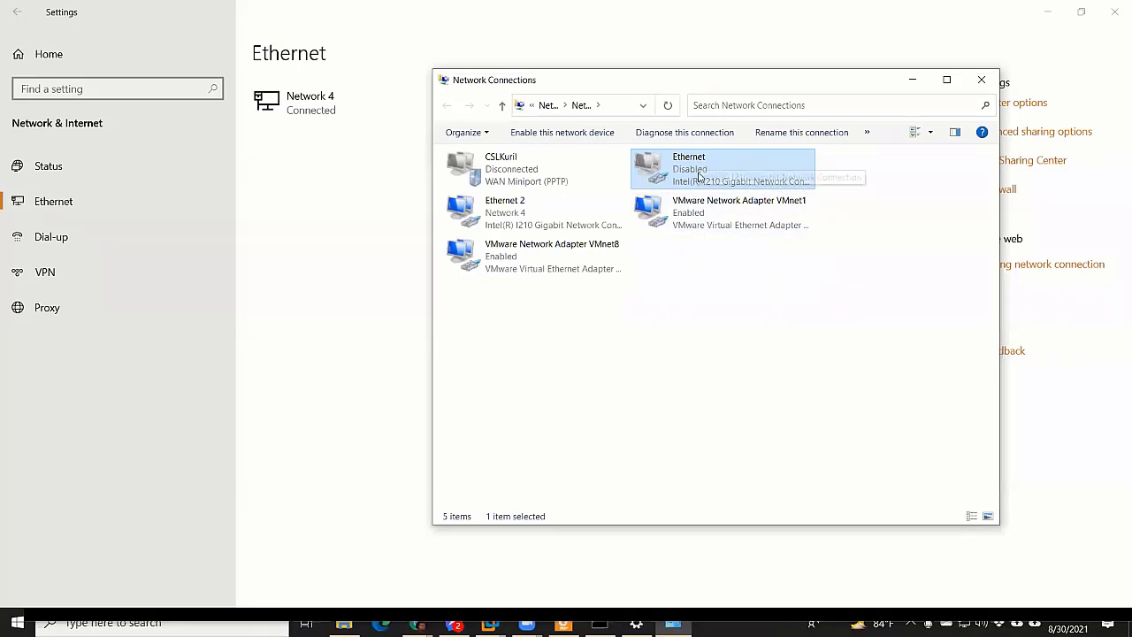
pyautogui.click(692, 207)
pyautogui.rightClick(691, 207)
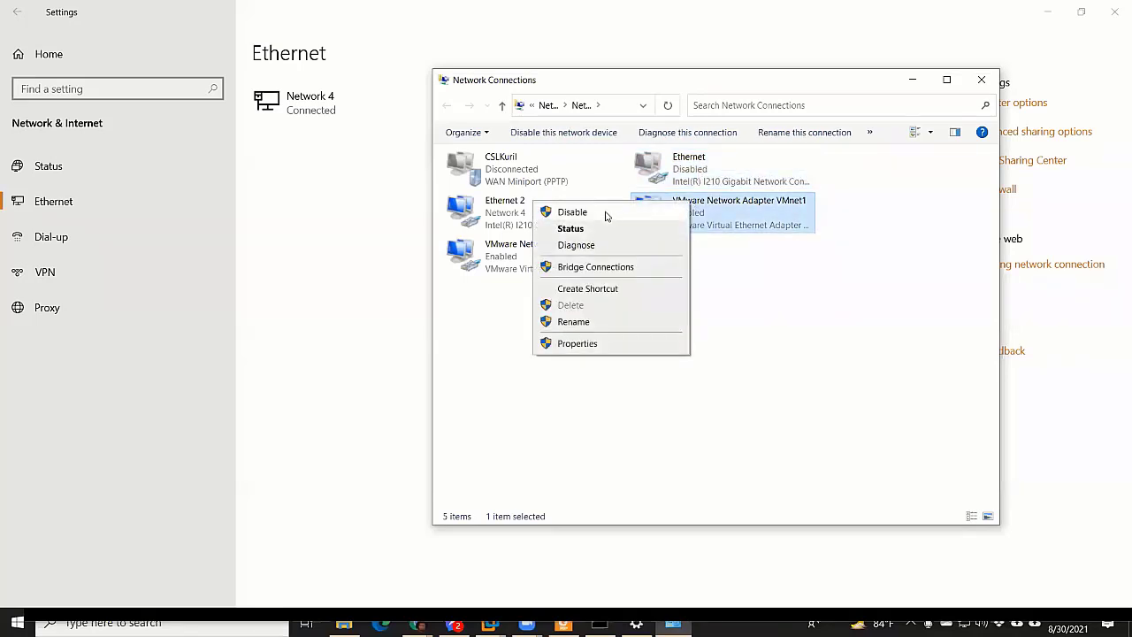
pyautogui.click(753, 220)
# Inspect the disabled Ethernet adapter's actions, then close Network Connections and minimize Settings
pyautogui.click(681, 177)
pyautogui.rightClick(678, 177)
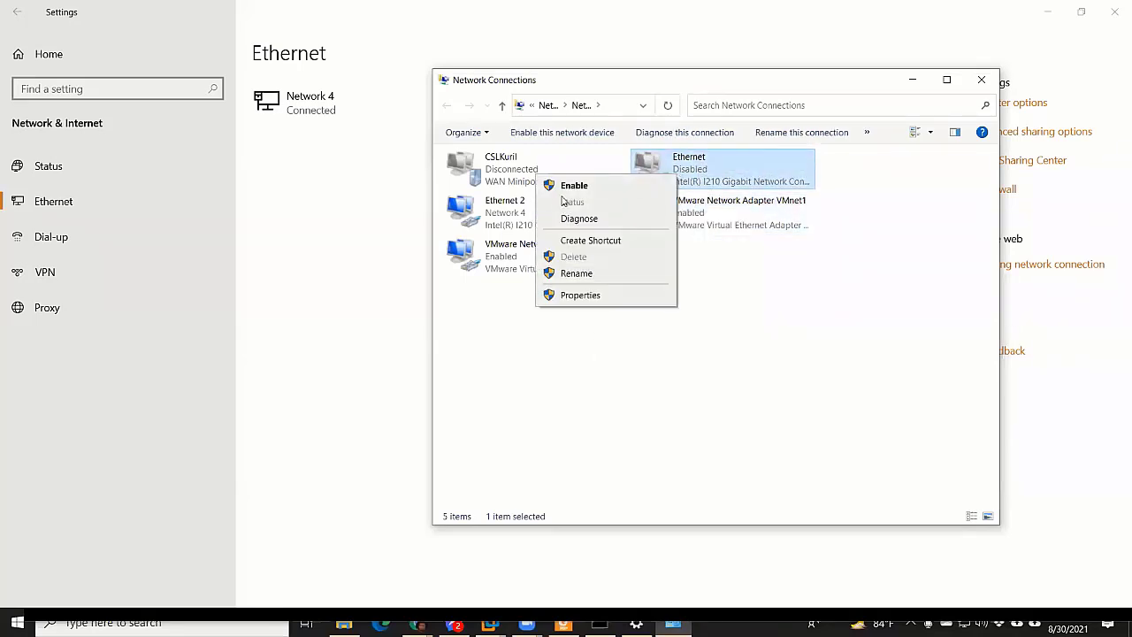
pyautogui.click(800, 292)
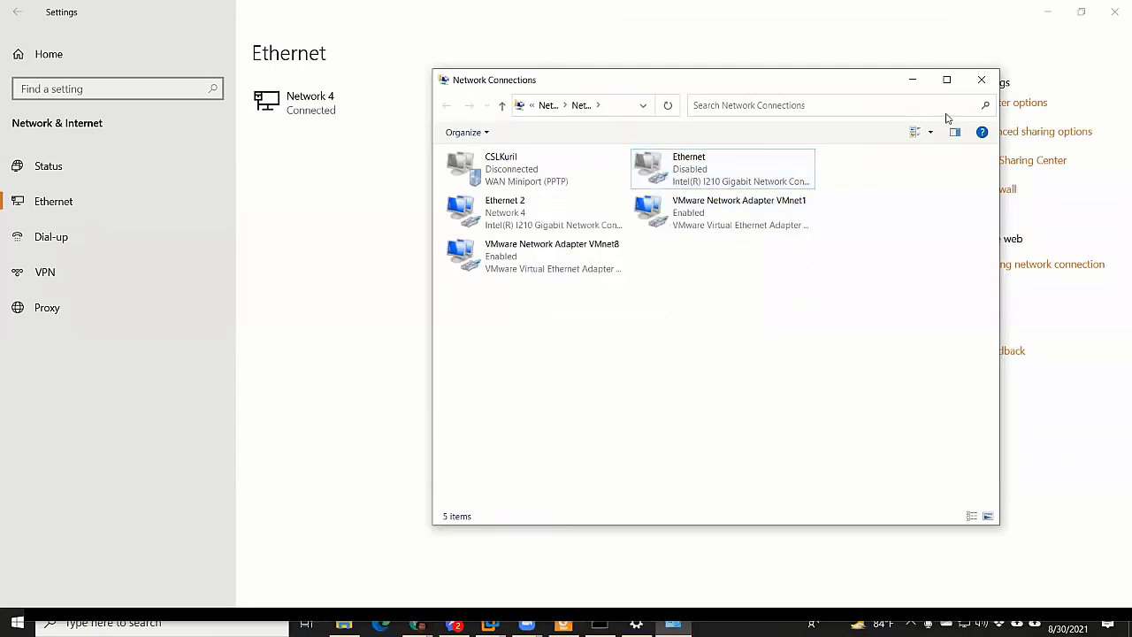
pyautogui.click(982, 79)
pyautogui.click(1046, 12)
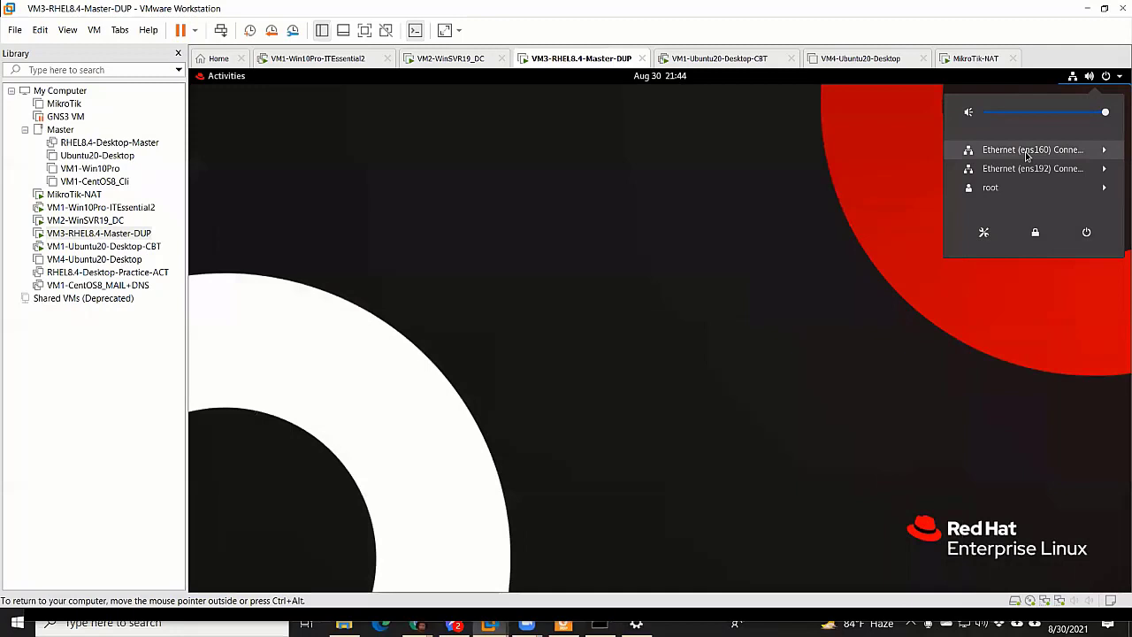
# Turn the guest's ens160 wired connection off and reconnect it
pyautogui.click(1027, 150)
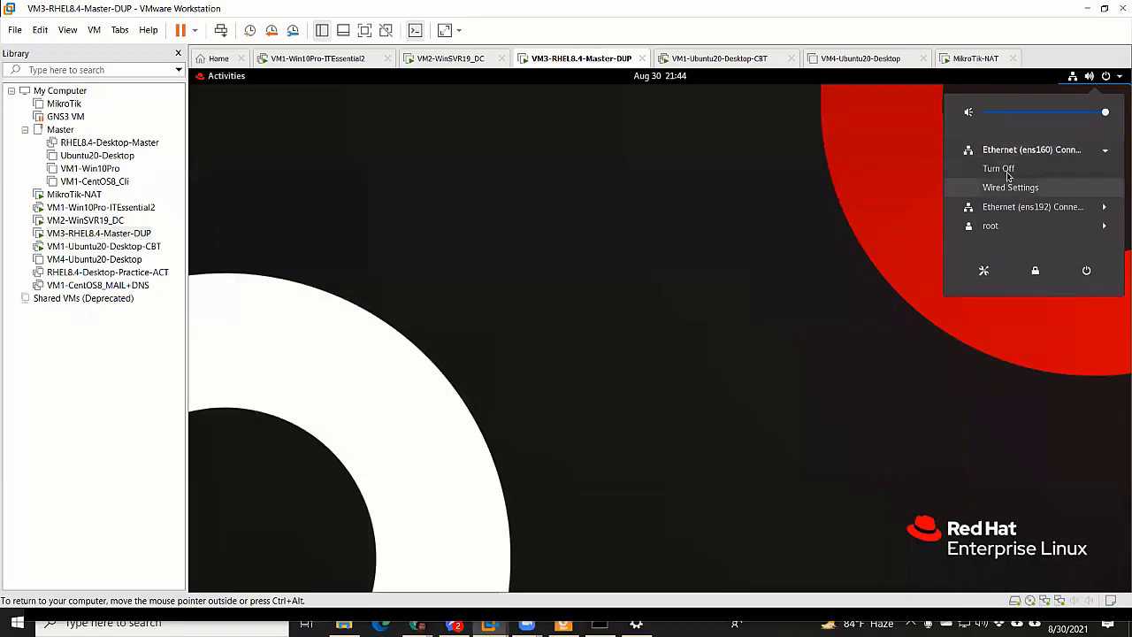
pyautogui.click(1007, 173)
pyautogui.click(1098, 82)
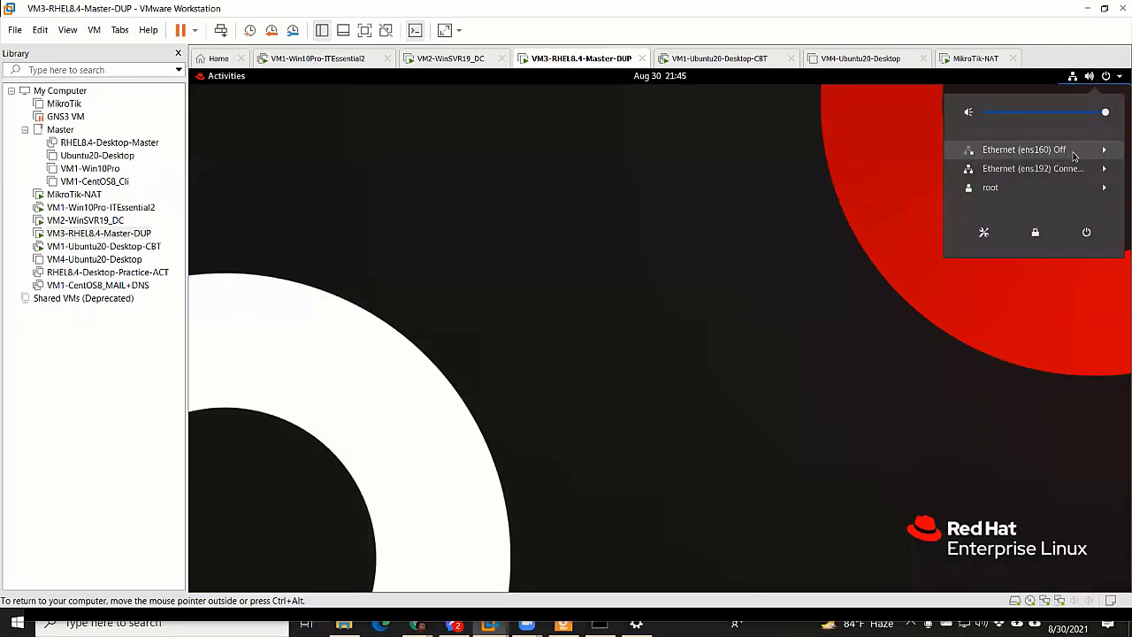
pyautogui.click(1075, 156)
pyautogui.click(1026, 169)
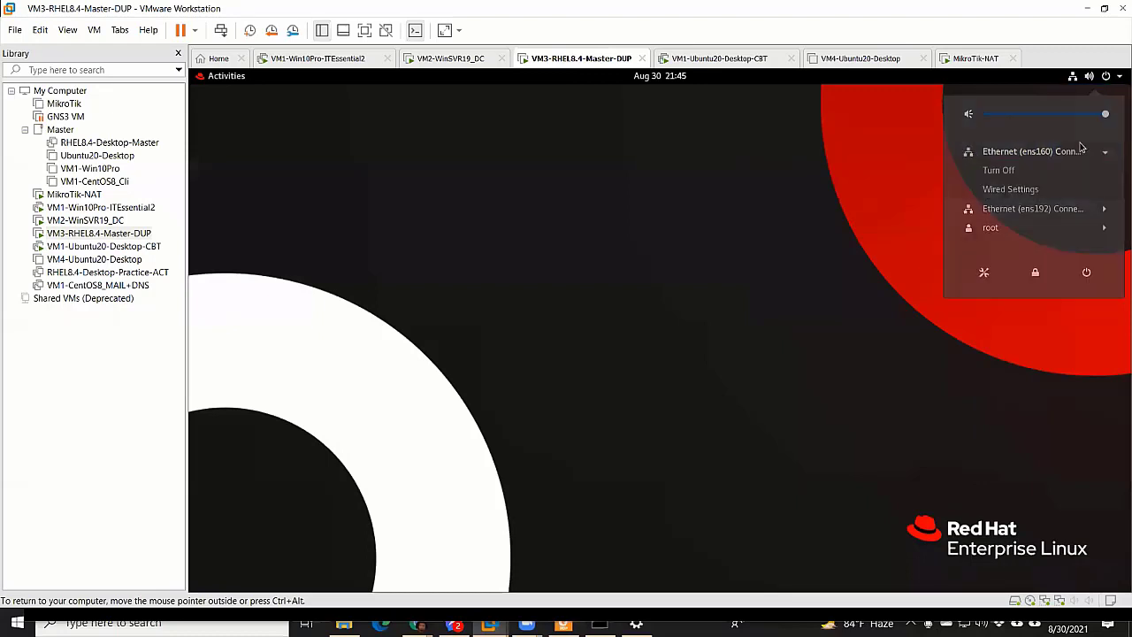
# Open the RHEL Wired Settings, then bring the host's Ethernet settings page to the front
pyautogui.click(1098, 76)
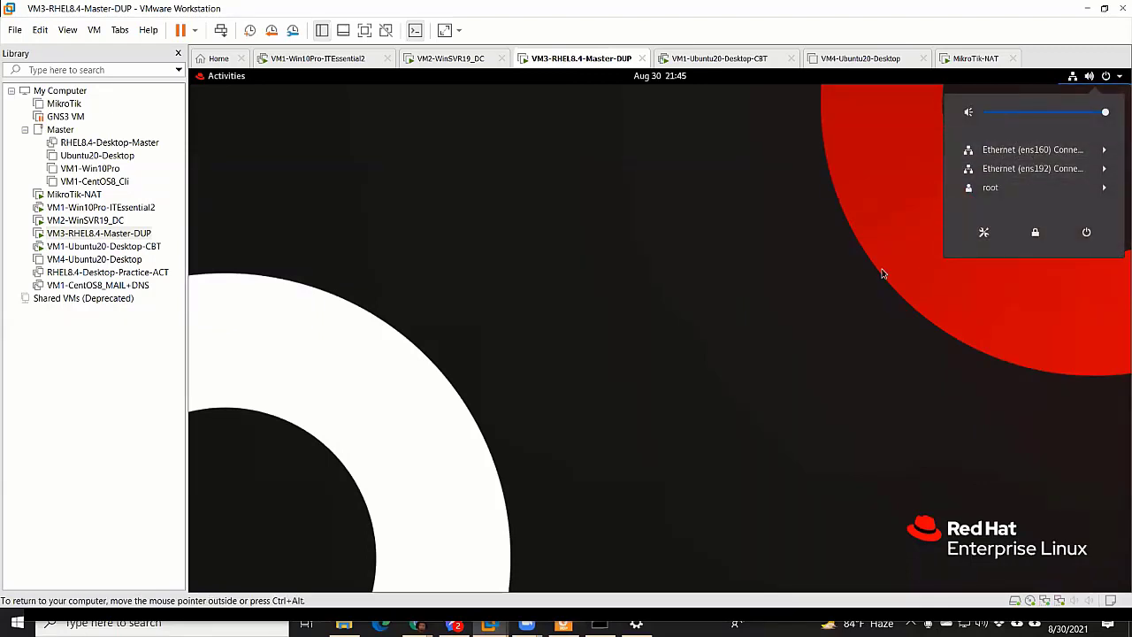
pyautogui.click(1040, 152)
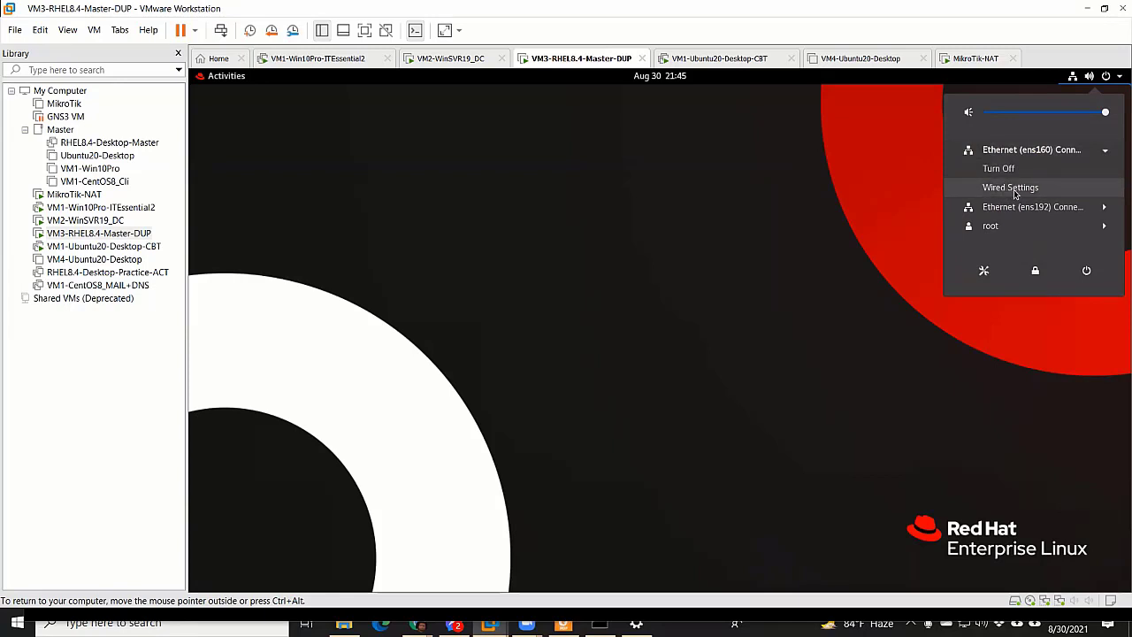
pyautogui.click(1014, 190)
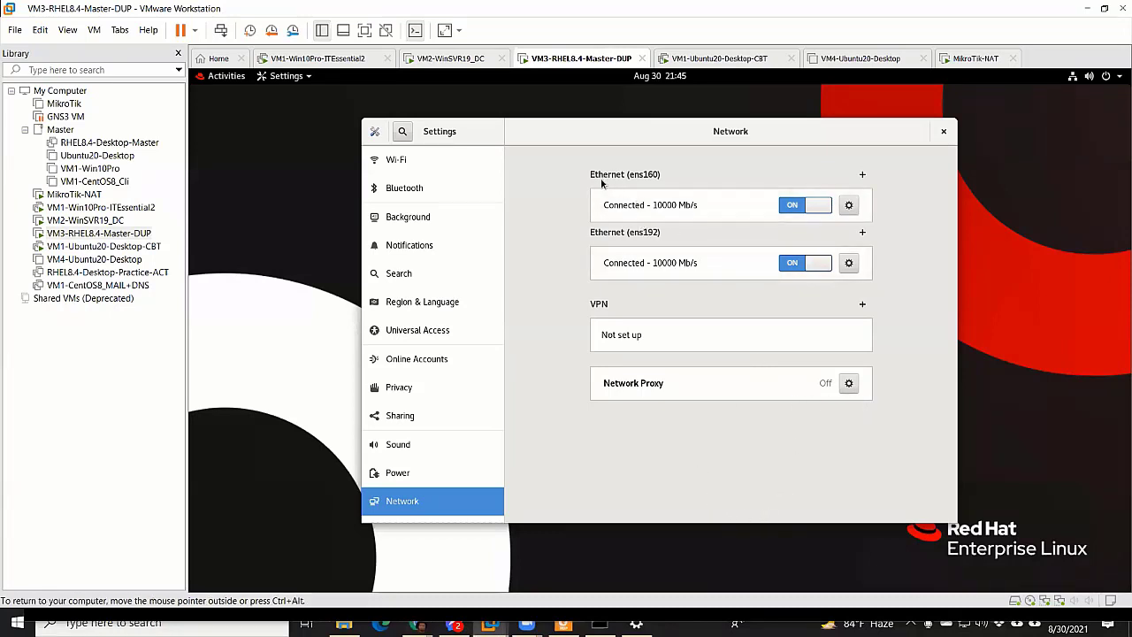
pyautogui.click(636, 625)
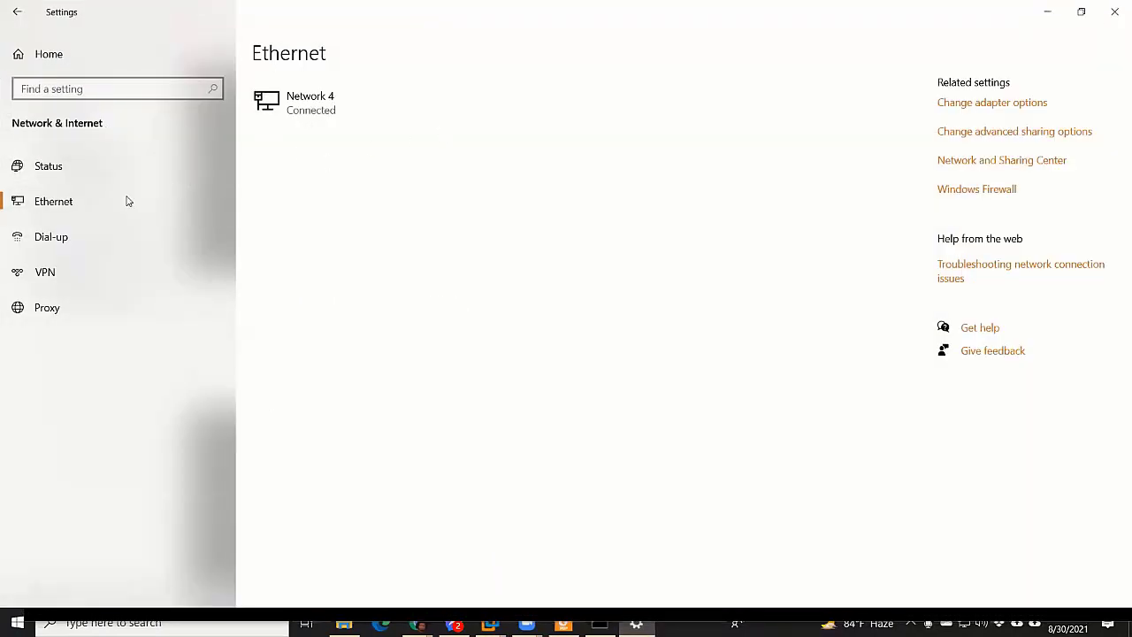
pyautogui.click(978, 103)
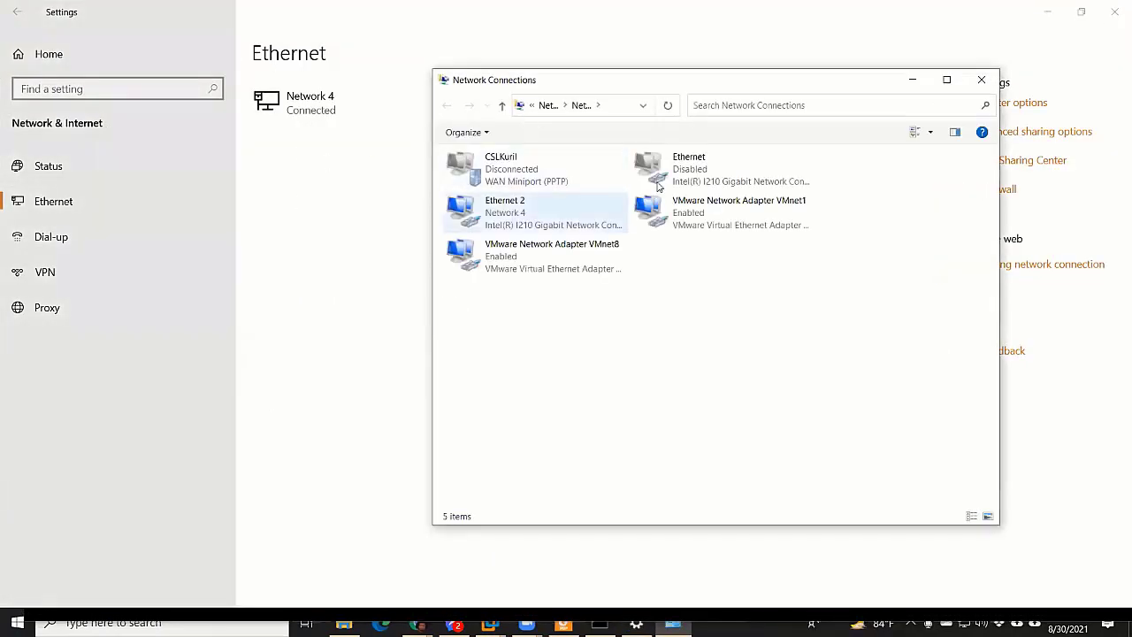
pyautogui.click(713, 171)
pyautogui.click(538, 215)
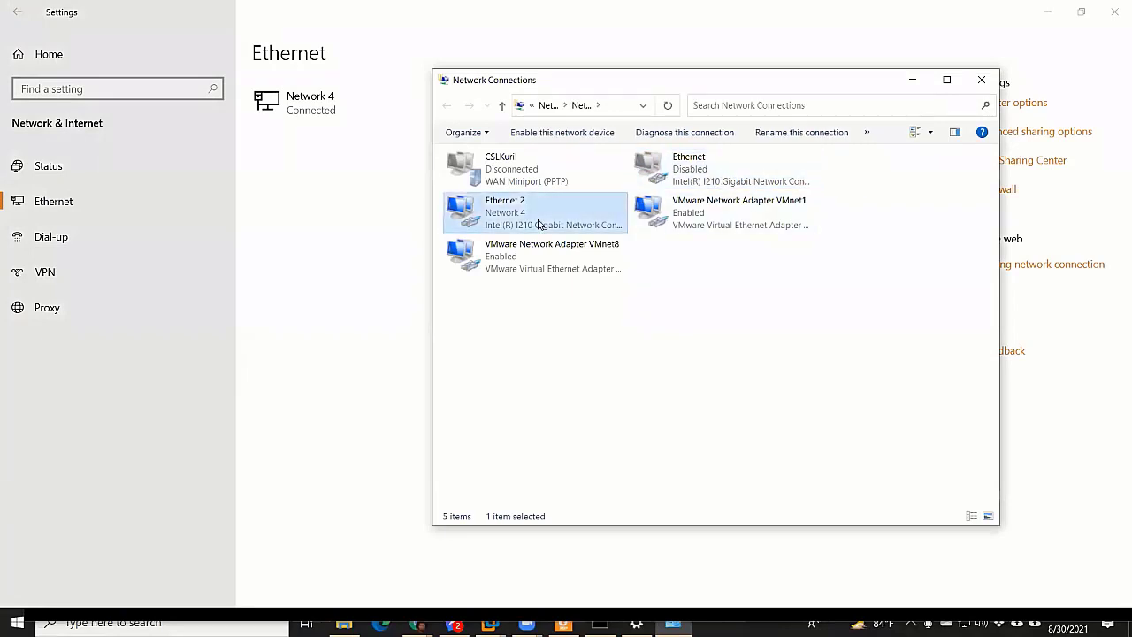
pyautogui.click(702, 171)
pyautogui.click(531, 216)
pyautogui.click(541, 253)
pyautogui.click(779, 208)
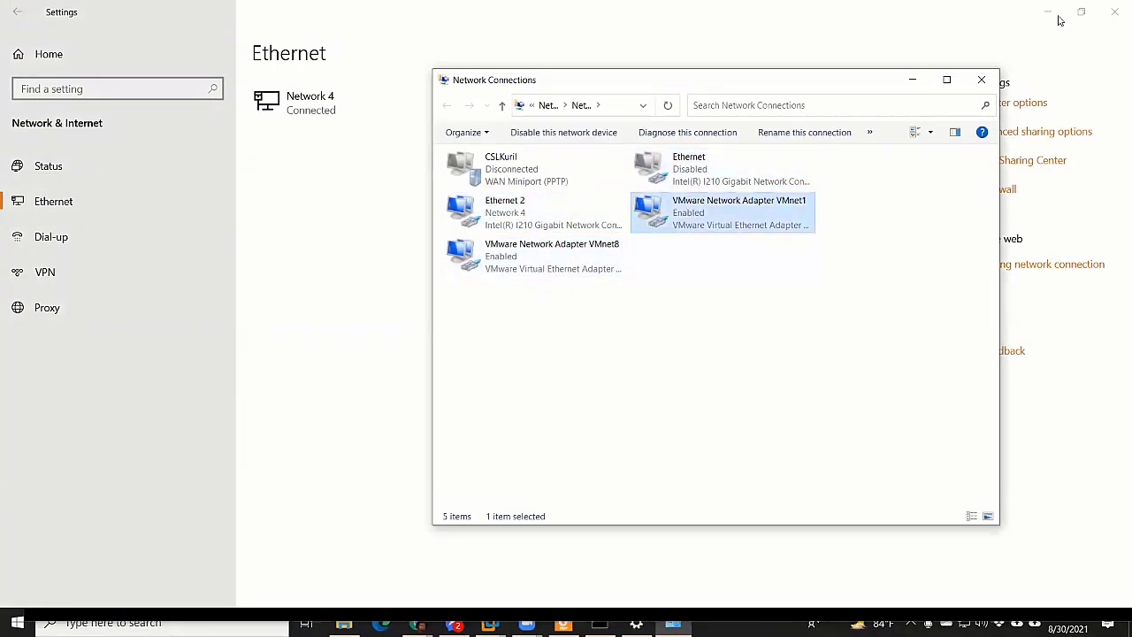
pyautogui.click(876, 177)
pyautogui.click(1039, 30)
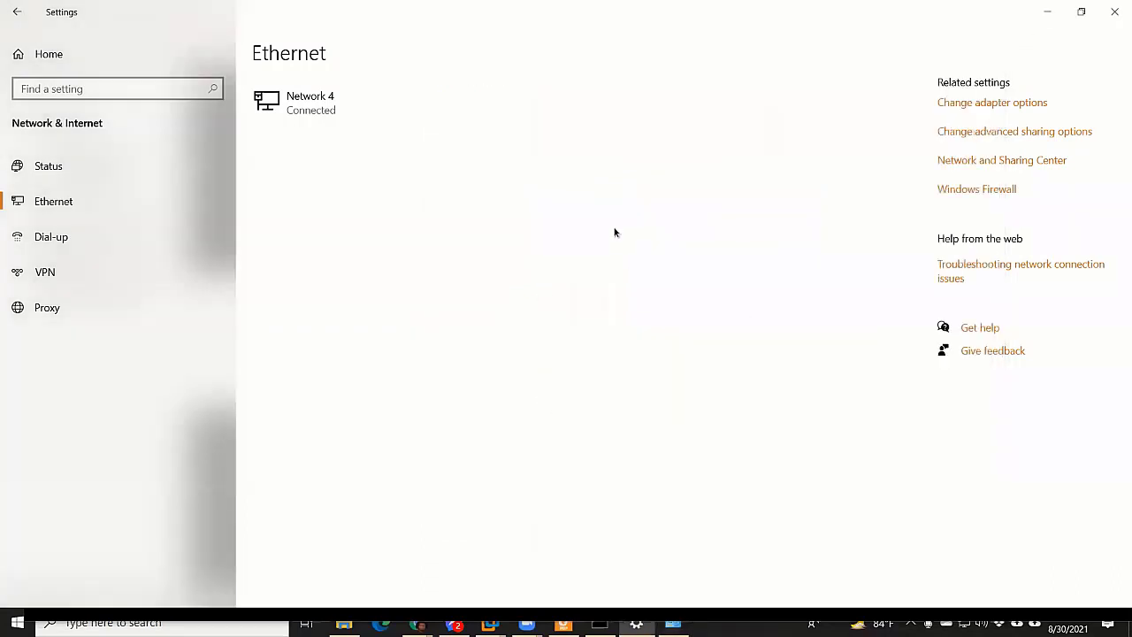
# Flip the guest's ens160 switch off and on repeatedly, leaving it on and connected
pyautogui.hotkey('alt', 'Tab')
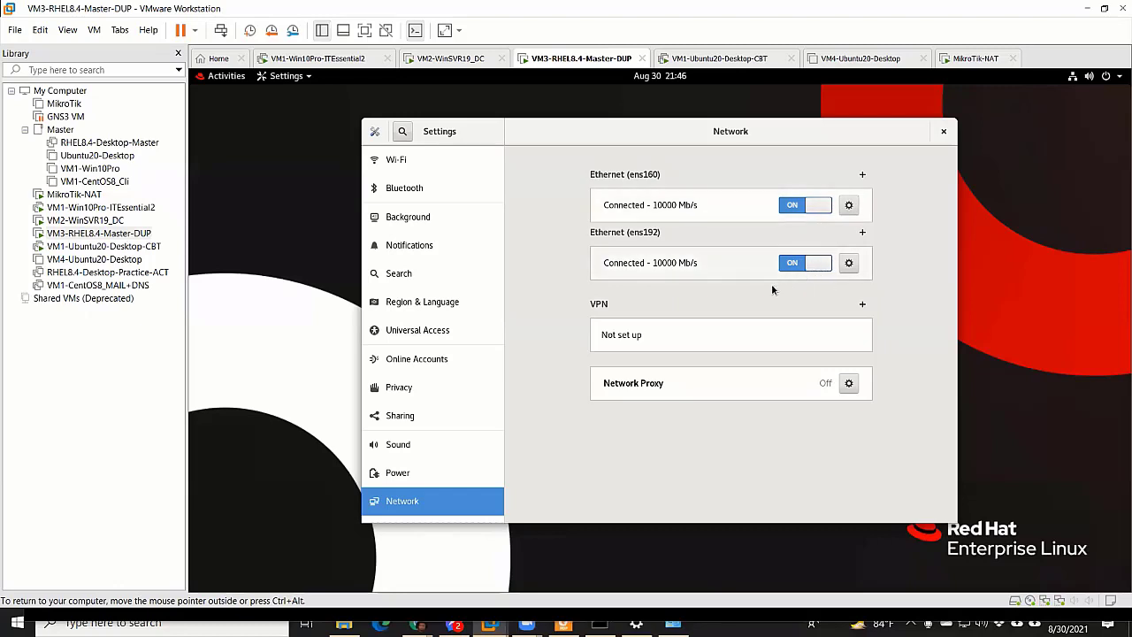
pyautogui.click(791, 205)
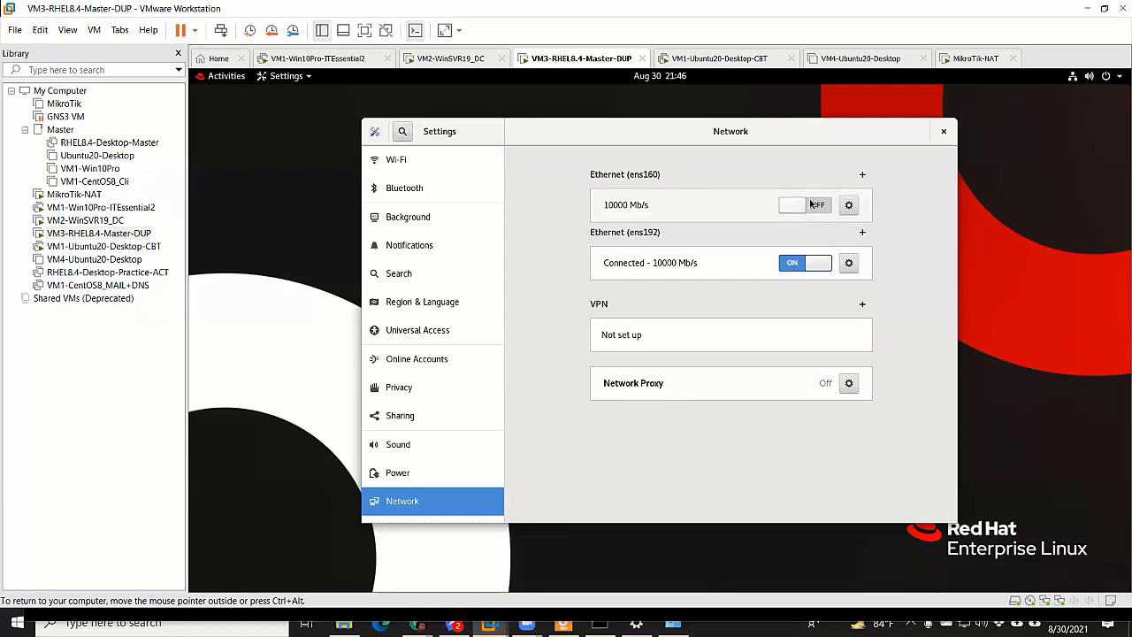
pyautogui.click(810, 204)
pyautogui.click(800, 207)
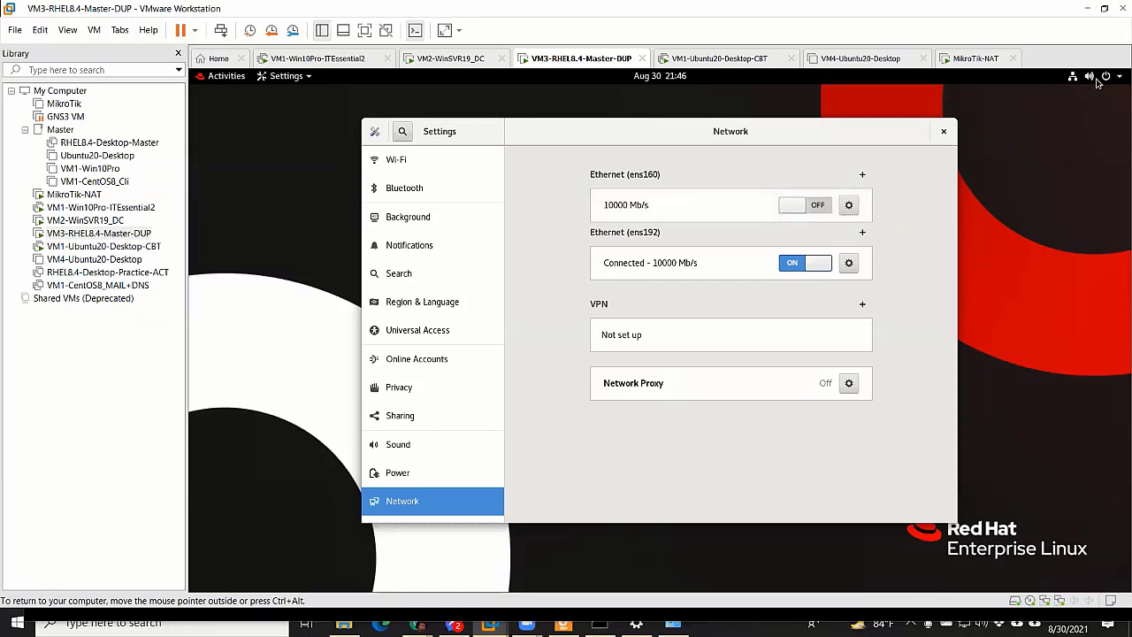
pyautogui.click(1098, 83)
pyautogui.click(822, 207)
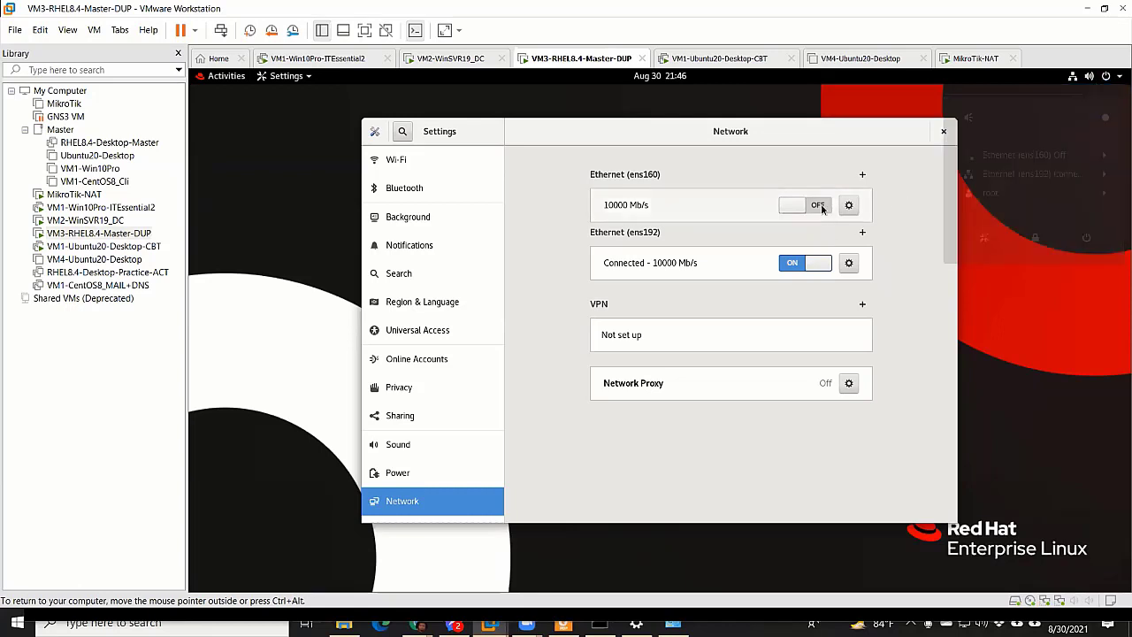
pyautogui.click(830, 208)
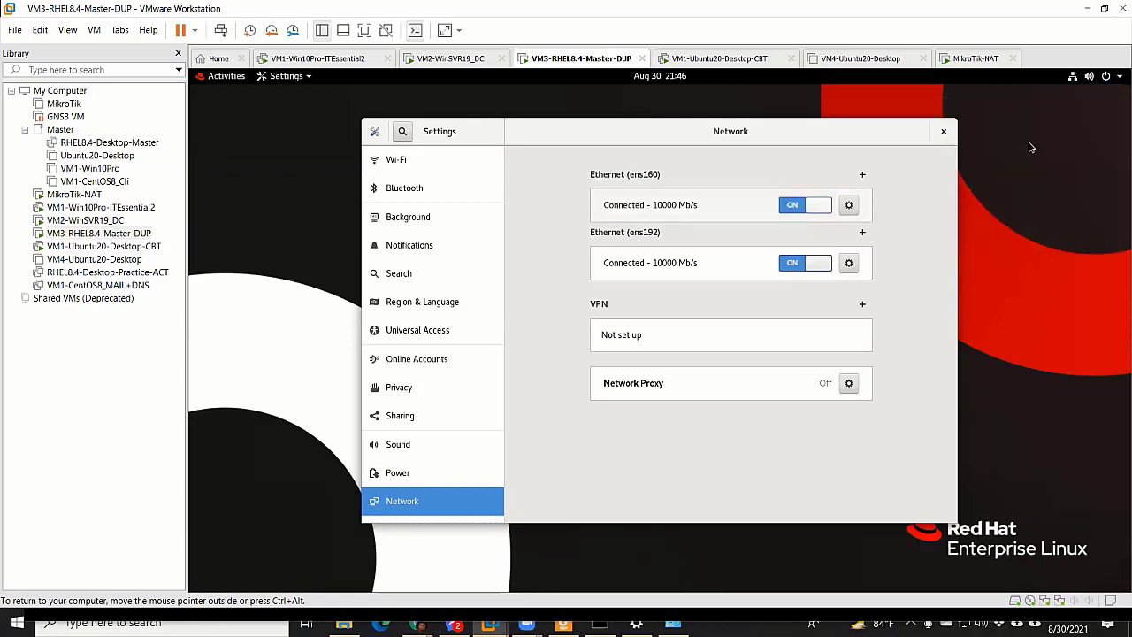
pyautogui.click(1098, 83)
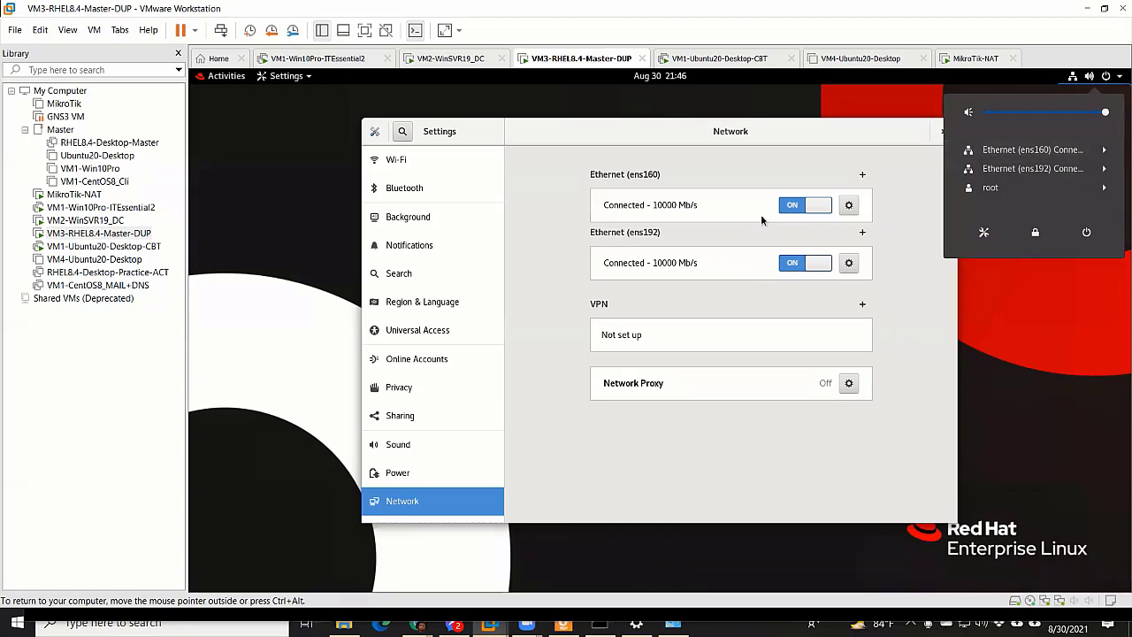
pyautogui.click(761, 215)
pyautogui.click(810, 206)
pyautogui.click(812, 206)
pyautogui.click(815, 209)
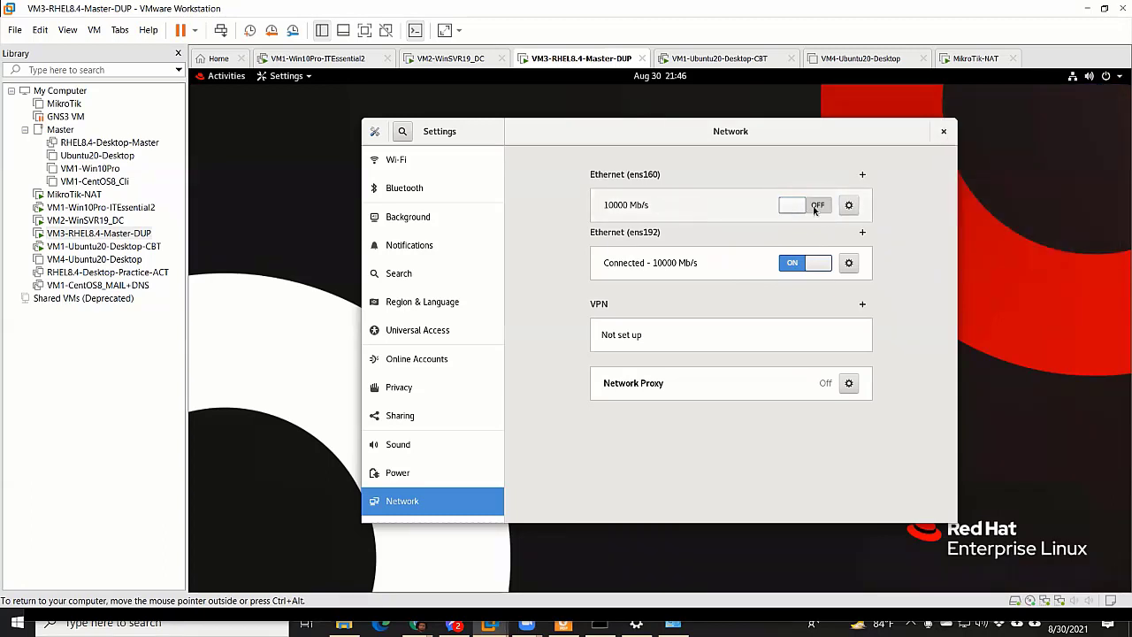
pyautogui.click(815, 209)
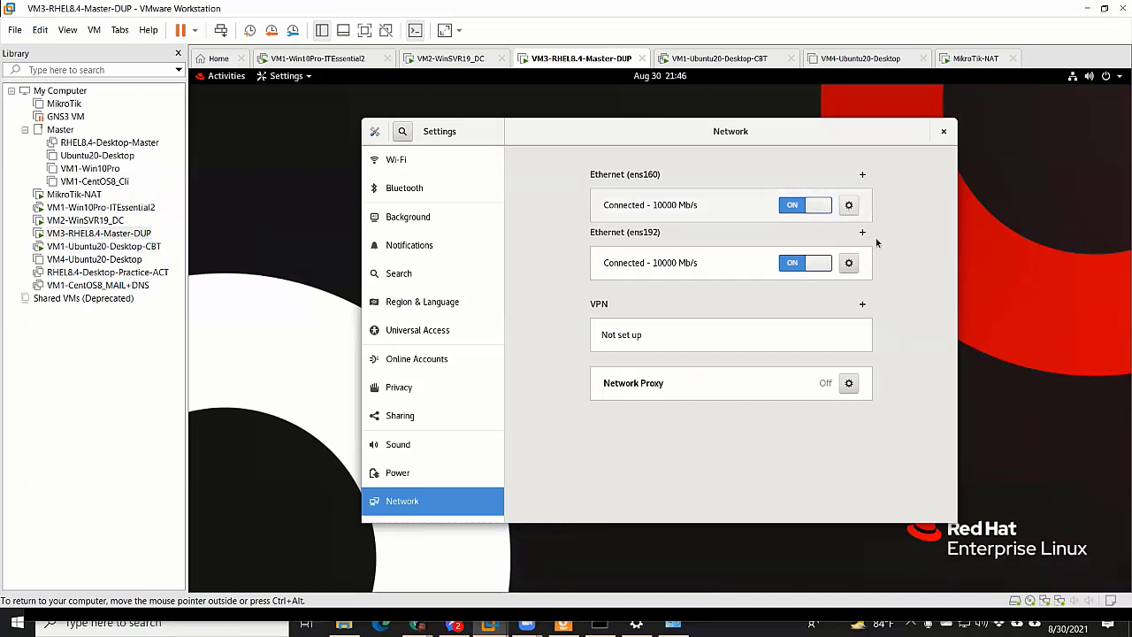
pyautogui.hotkey('ctrl', 'alt')
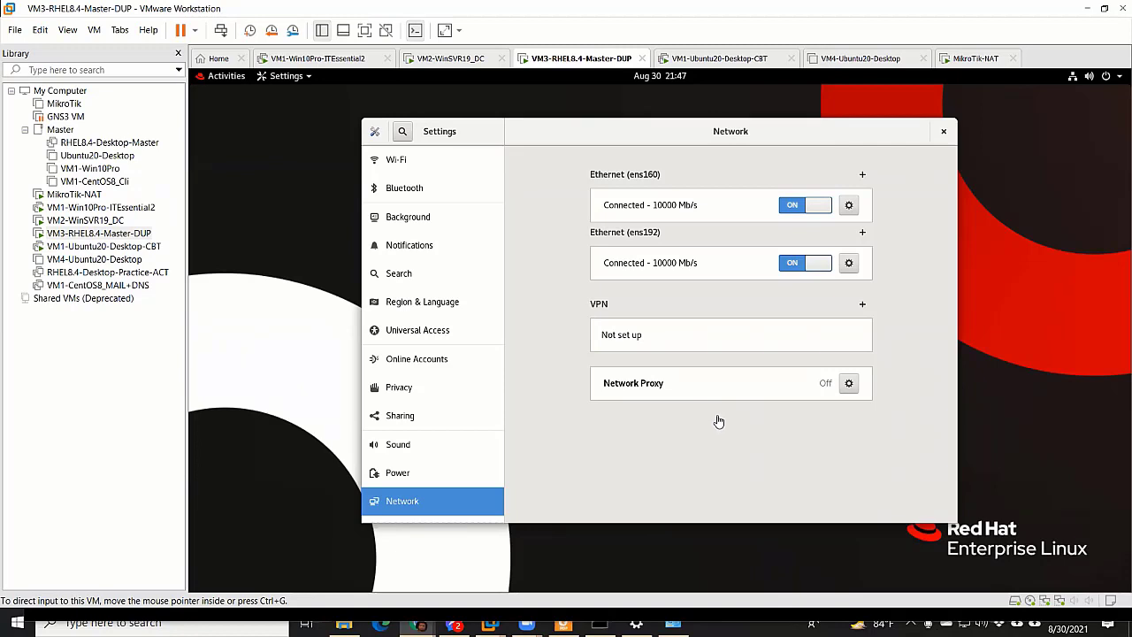
pyautogui.click(748, 475)
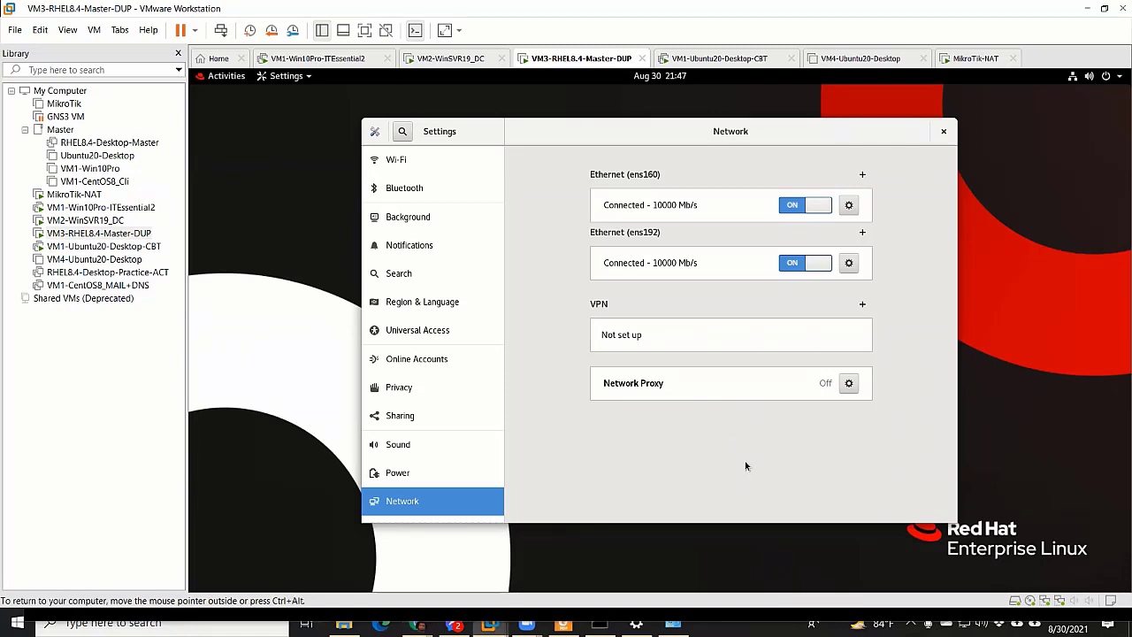
pyautogui.hotkey('ctrl', 'alt')
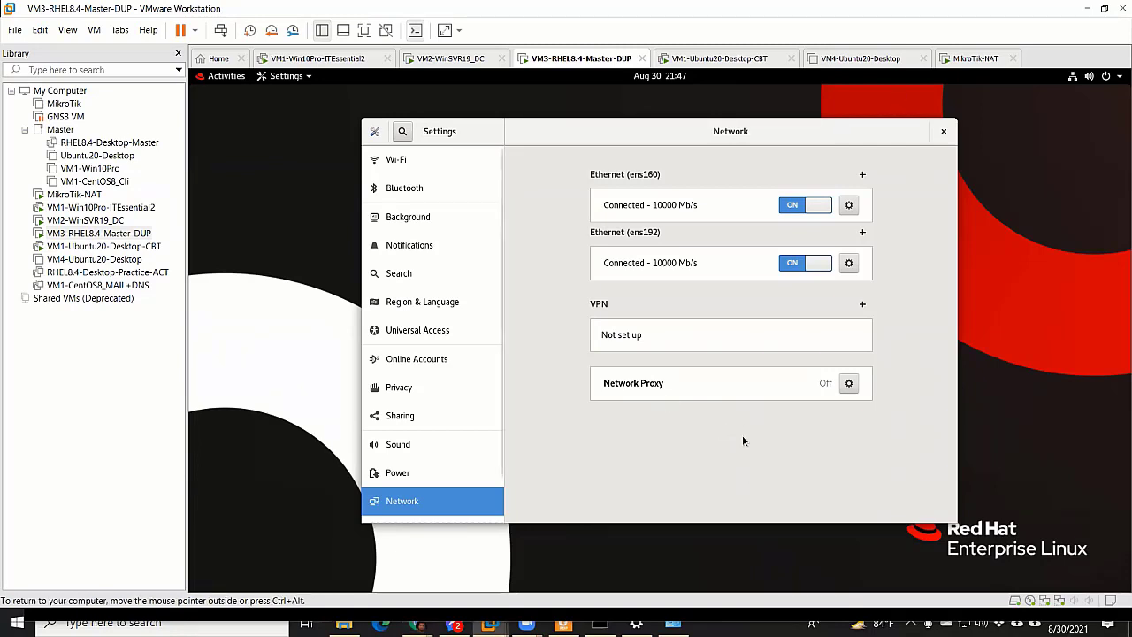
# Open the ens160 details and highlight the IPv4 address 172.25.11.201 and IPv6 address
pyautogui.click(846, 206)
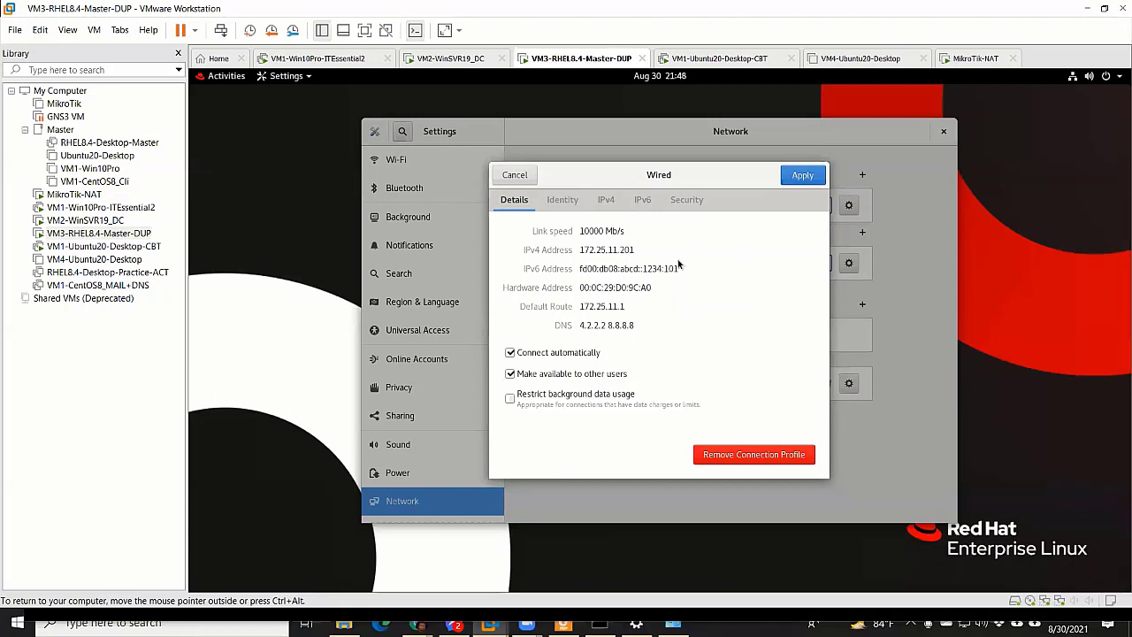
pyautogui.moveTo(583, 306); pyautogui.dragTo(645, 303)
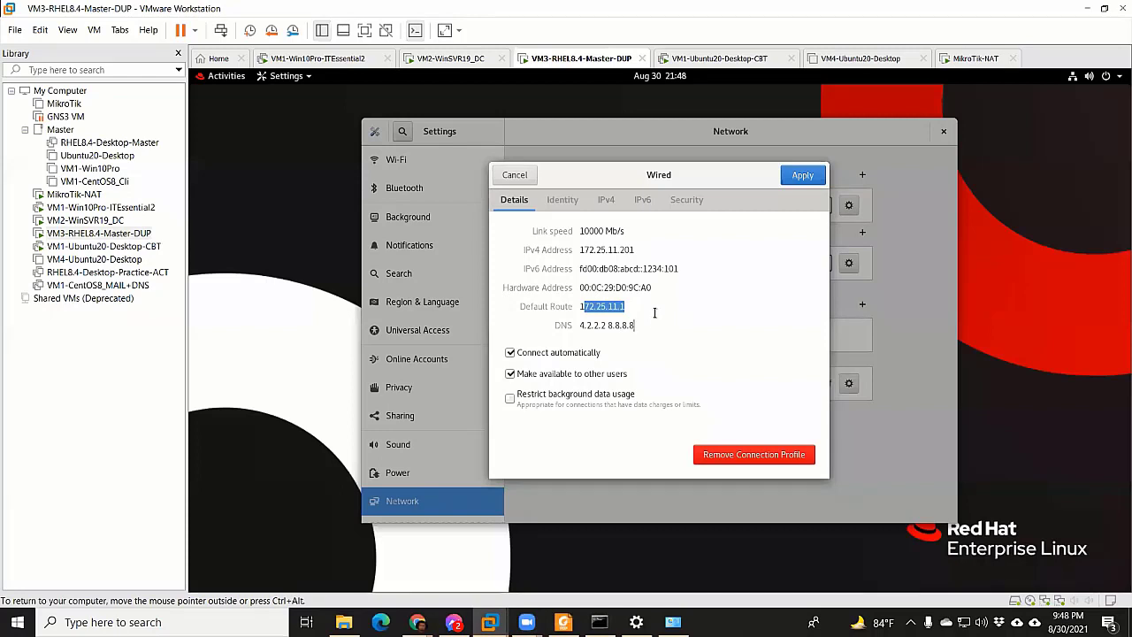
pyautogui.click(655, 310)
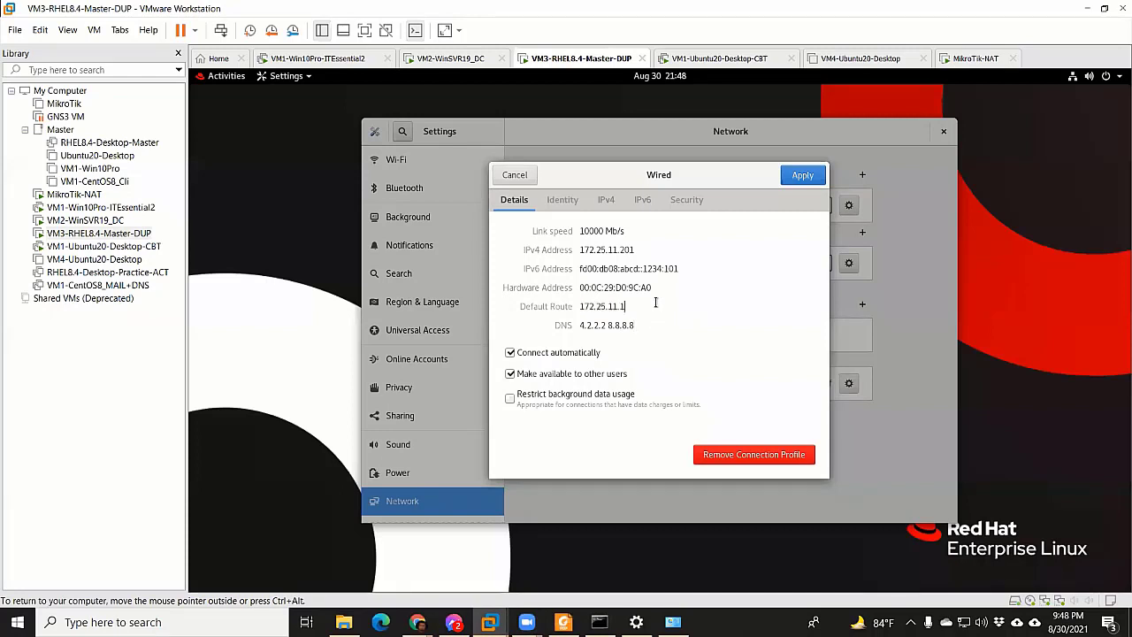
pyautogui.click(607, 249)
pyautogui.moveTo(582, 250); pyautogui.dragTo(657, 249)
pyautogui.moveTo(585, 268); pyautogui.dragTo(700, 268)
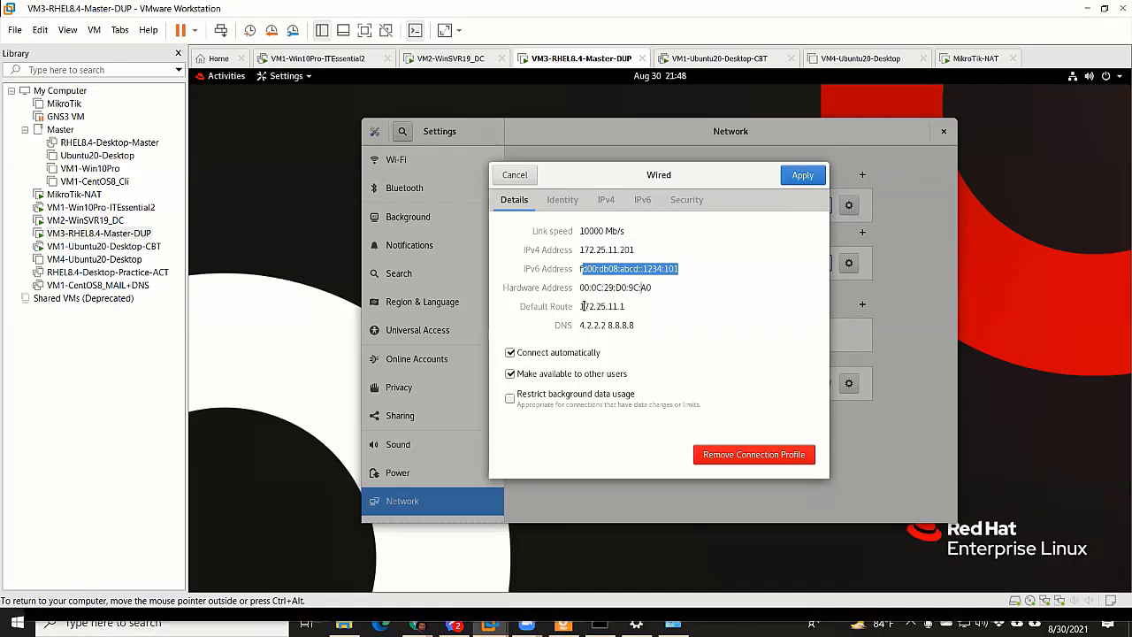
# Highlight the default route 172.25.11.1 and both DNS servers, then view Identity and IPv4 tabs
pyautogui.moveTo(584, 306); pyautogui.dragTo(625, 306)
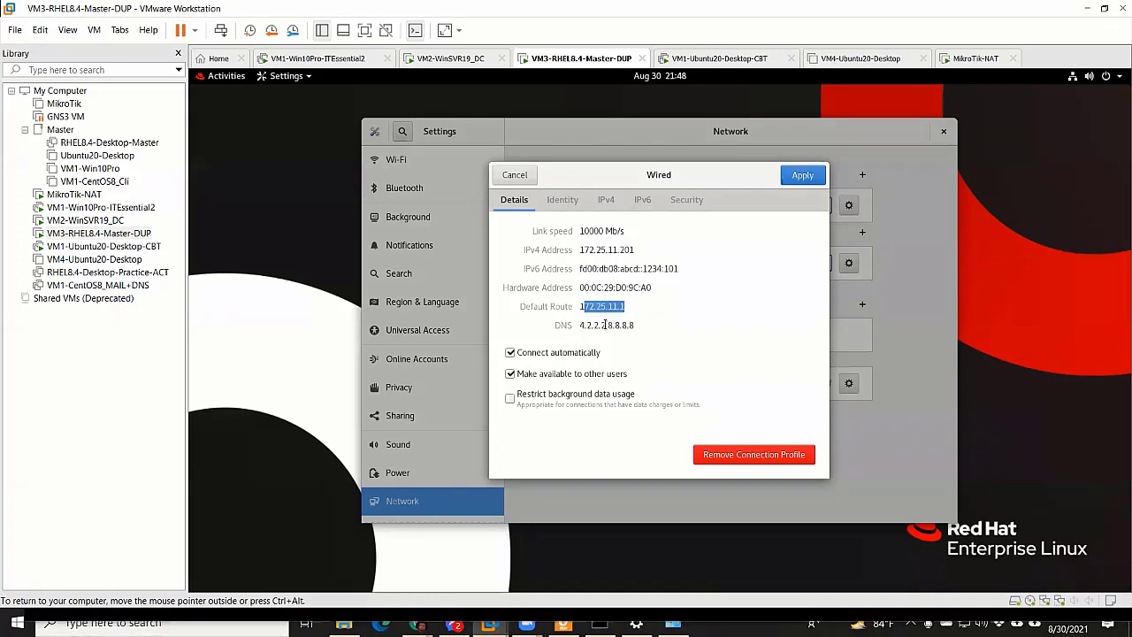
pyautogui.doubleClick(605, 325)
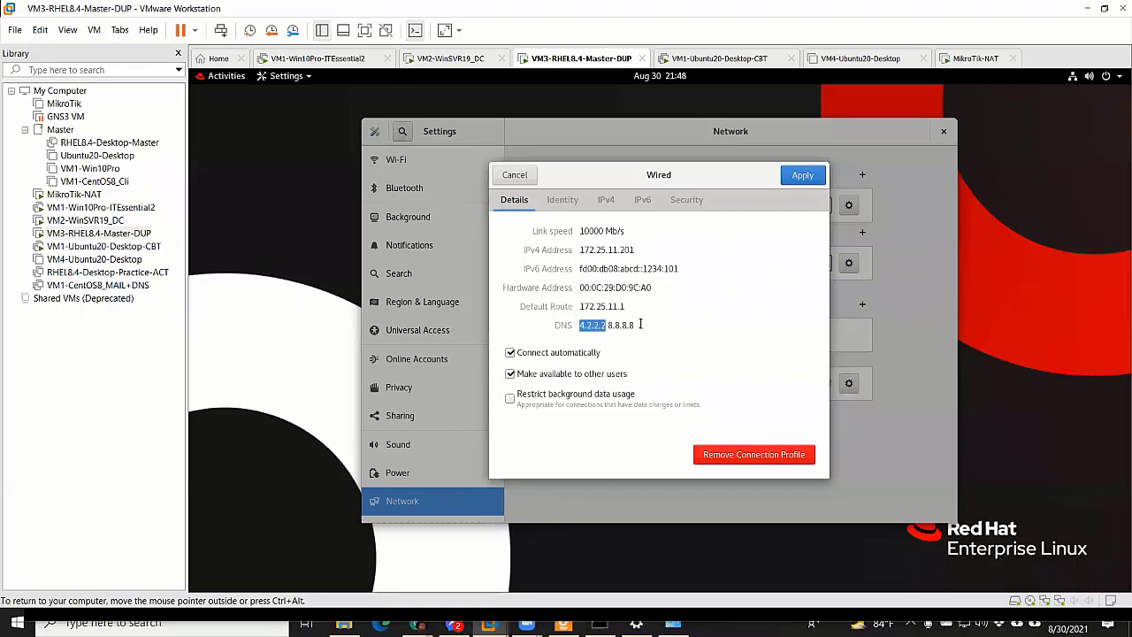
pyautogui.hotkey('shift', 'Right')
pyautogui.hotkey('shift', 'Right')
pyautogui.hotkey('shift', 'Right')
pyautogui.hotkey('shift', 'Right')
pyautogui.hotkey('shift', 'Right')
pyautogui.hotkey('shift', 'Right')
pyautogui.hotkey('shift', 'Right')
pyautogui.hotkey('shift', 'Right')
pyautogui.click(566, 201)
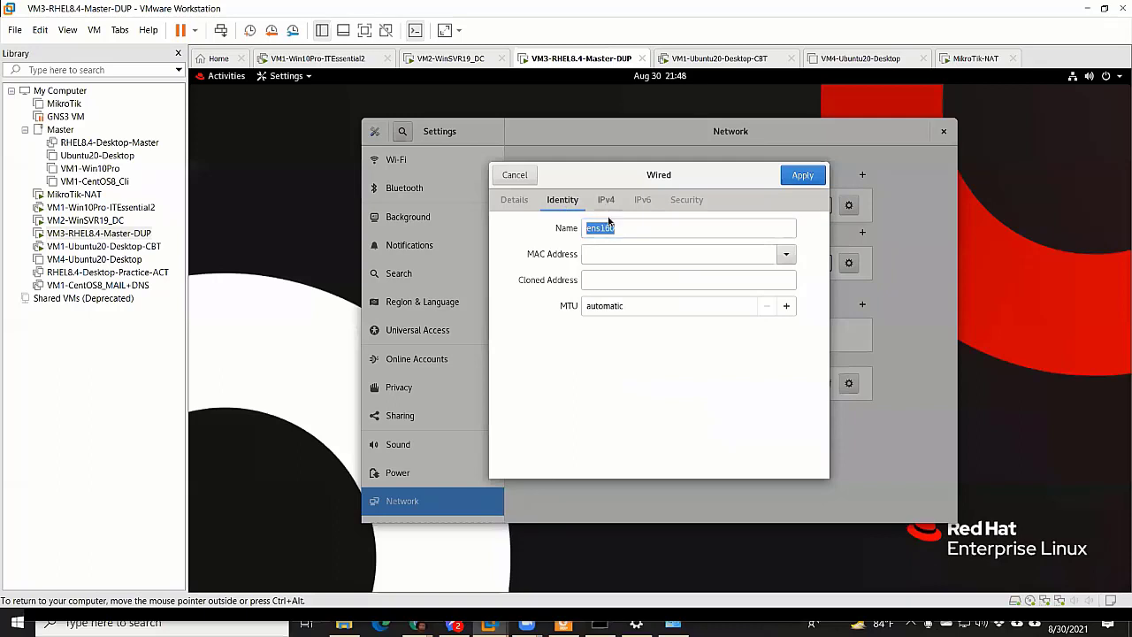
pyautogui.click(606, 201)
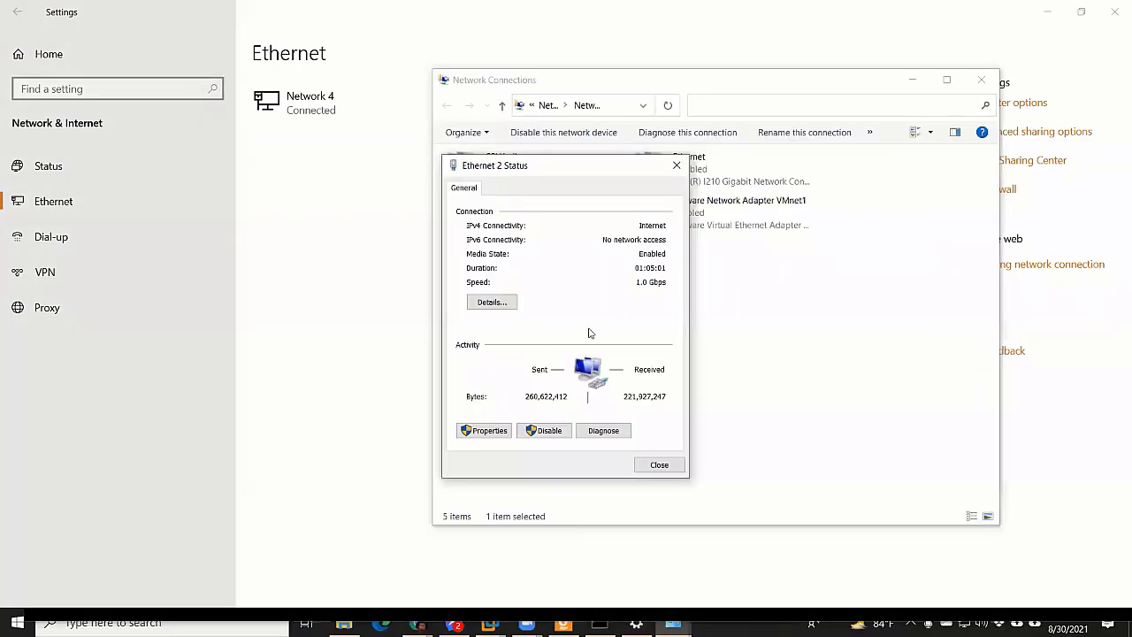
# Show Ethernet 2's static IPv4 properties: 172.25.11.170, gateway 172.25.11.1, DNS 8.8.8.8 and 4.2.2.2
pyautogui.click(484, 430)
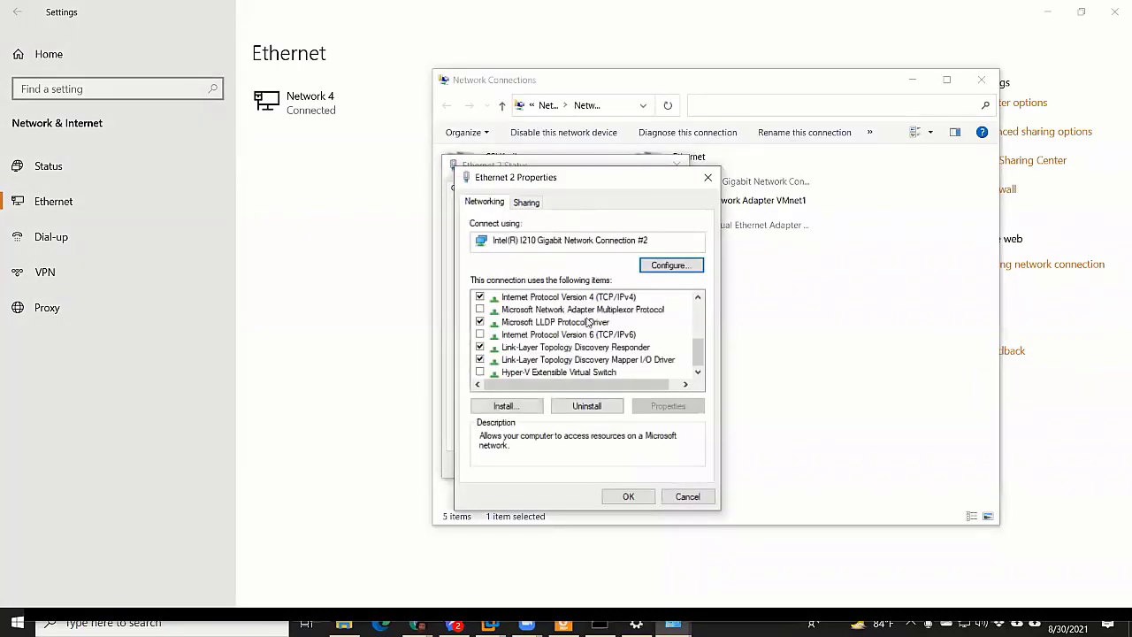
pyautogui.click(663, 385)
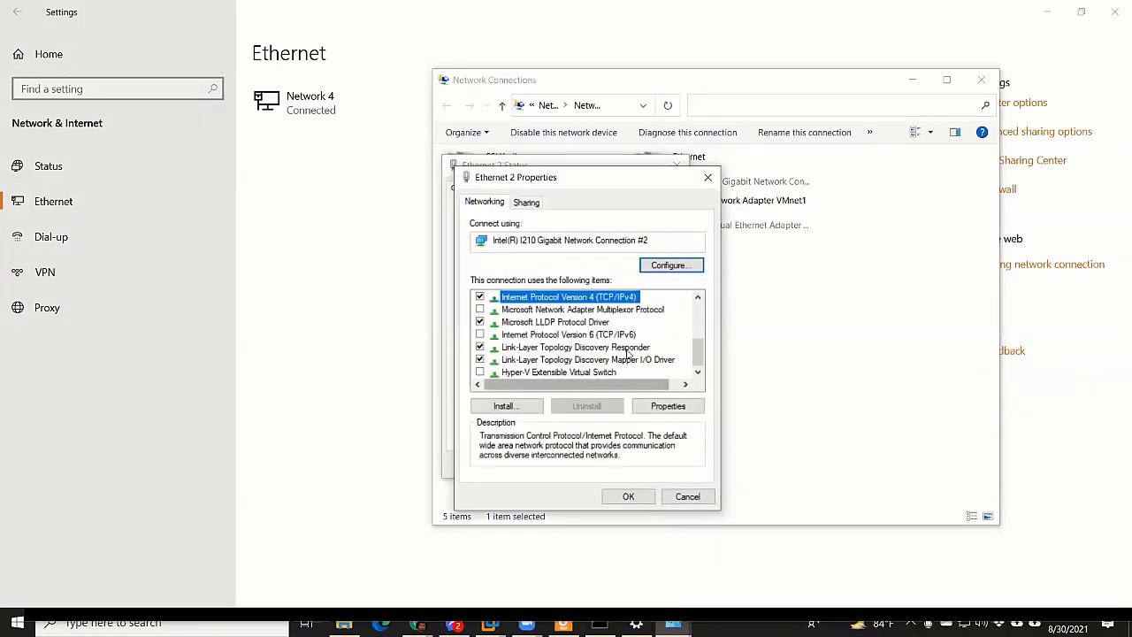
pyautogui.click(668, 405)
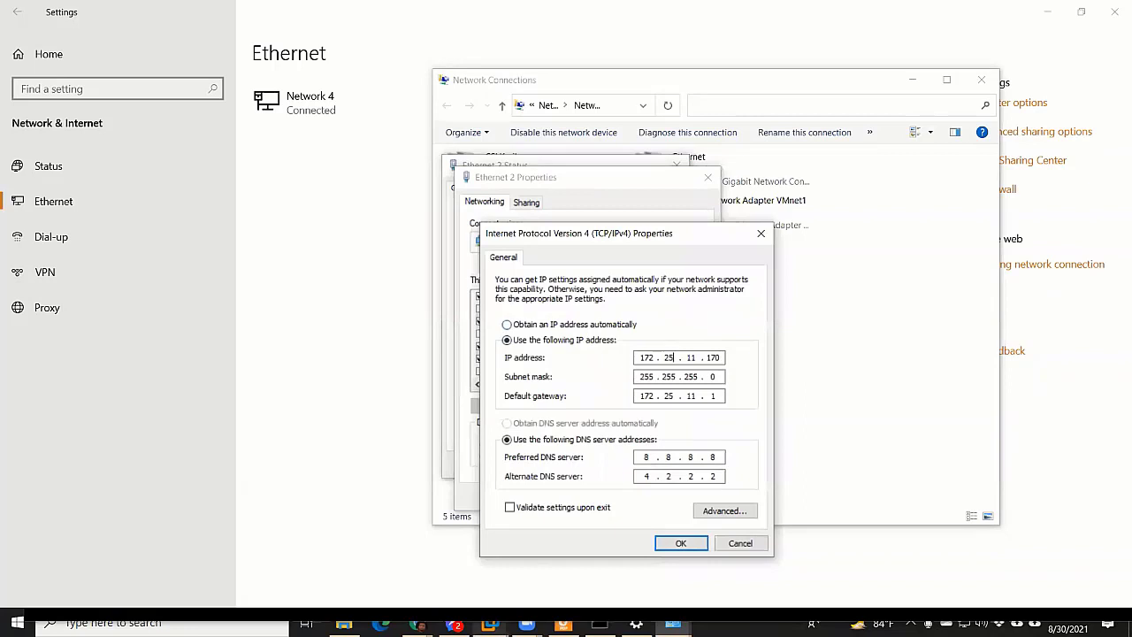
pyautogui.moveTo(488, 622)
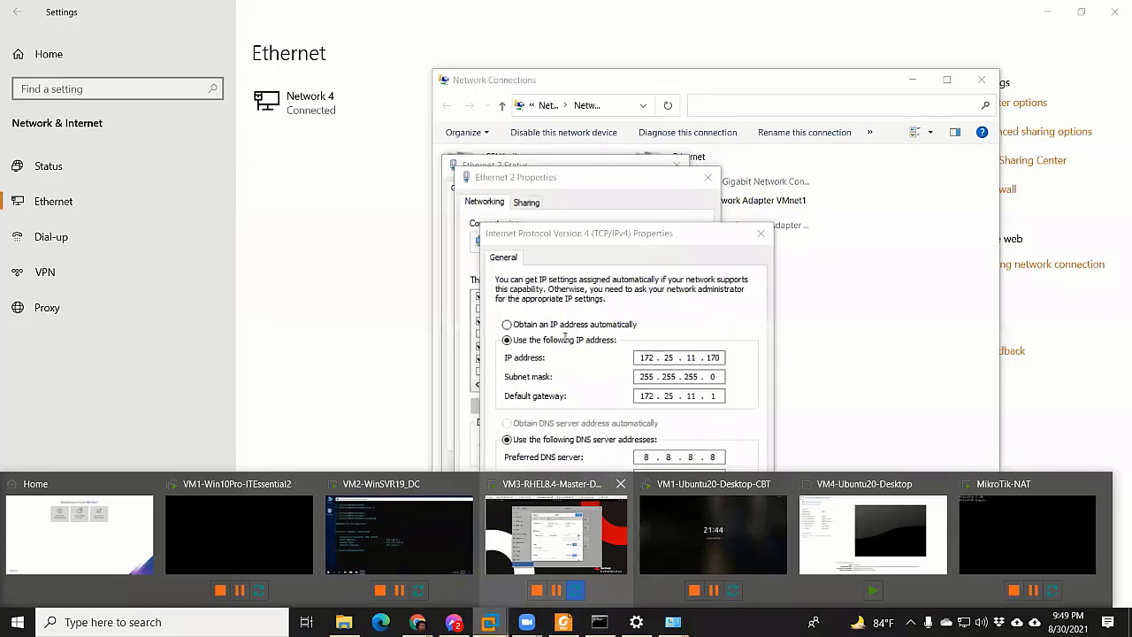
# Back in the RHEL guest's Wired IPv4 tab, start entering a second address row
pyautogui.press('Return')
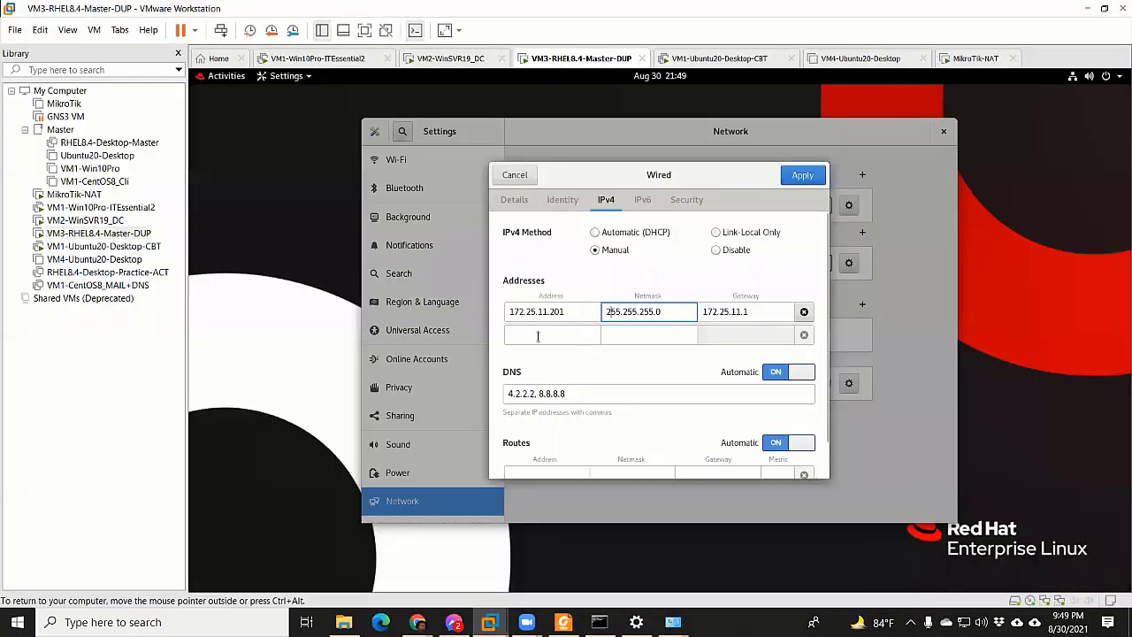
pyautogui.click(561, 336)
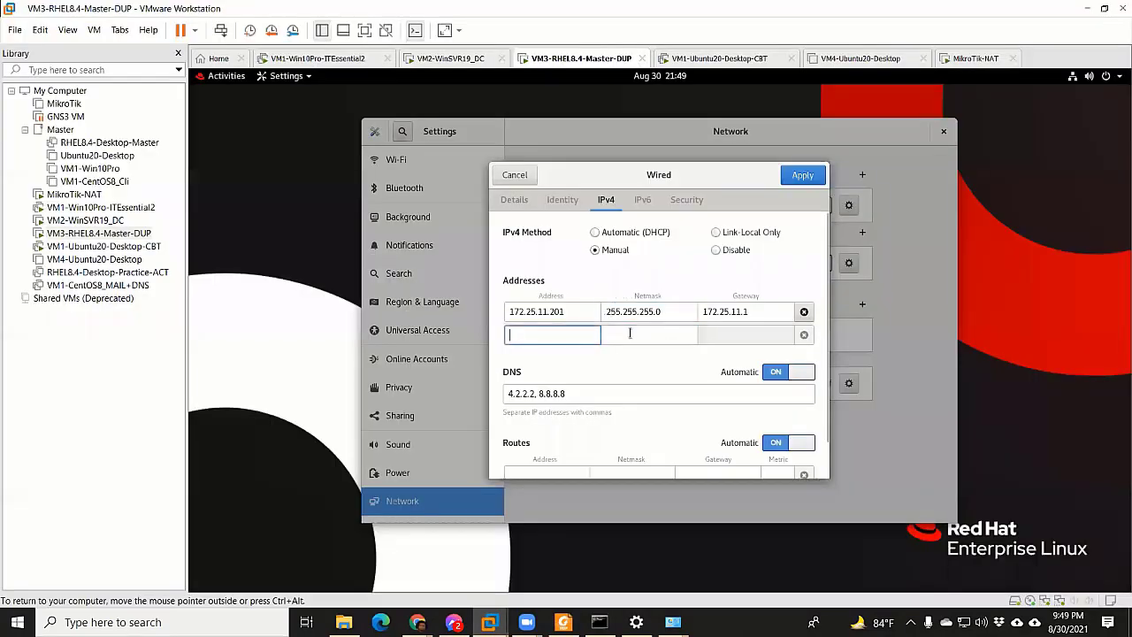
pyautogui.press('Tab')
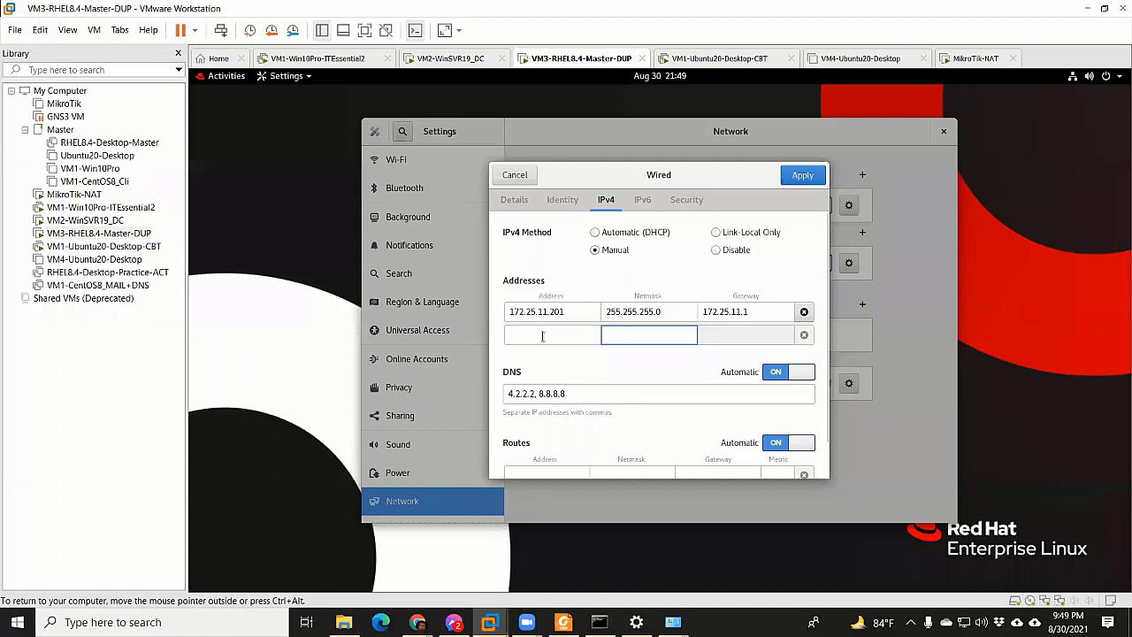
pyautogui.hotkey('shift', 'Tab')
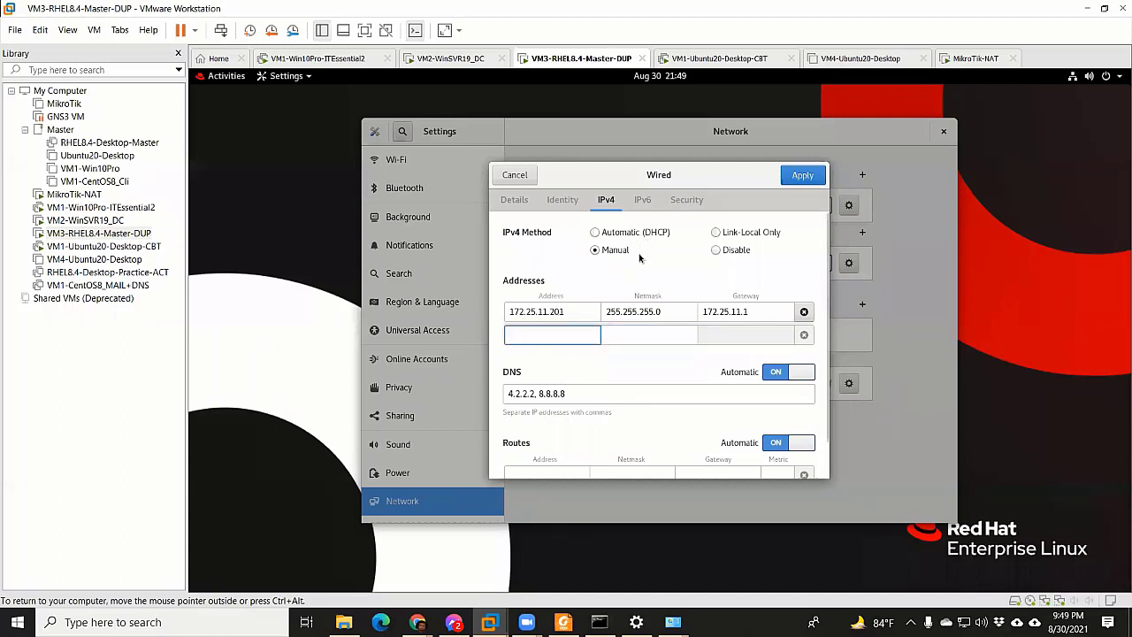
# Set the IPv4 method to Automatic (DHCP), review Details, and apply the change
pyautogui.hotkey('alt', 'a')
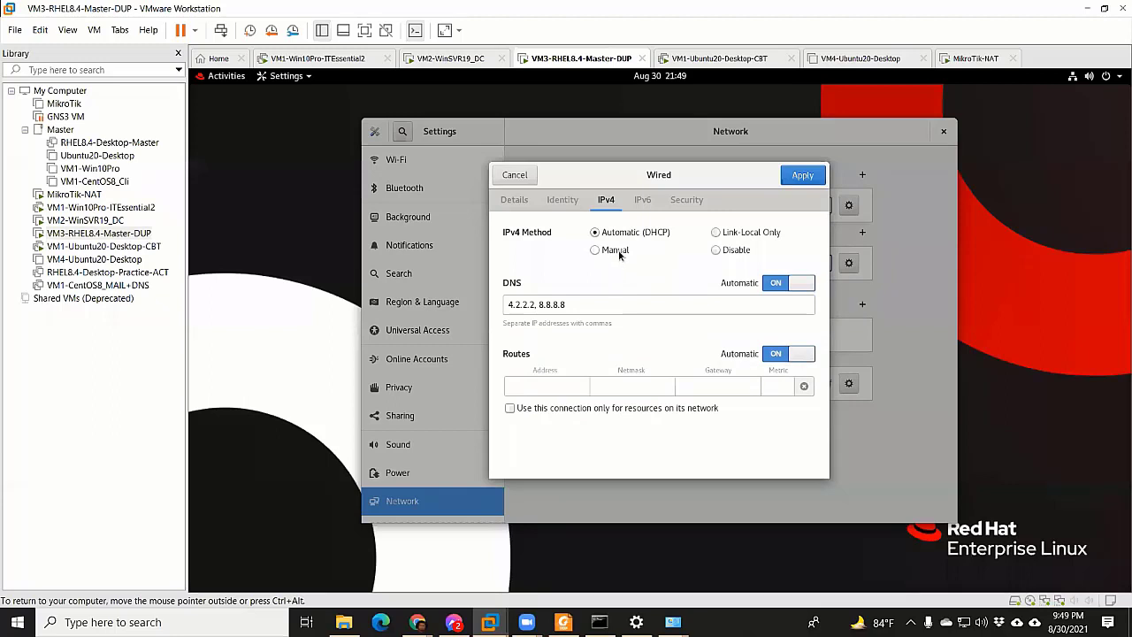
pyautogui.click(619, 252)
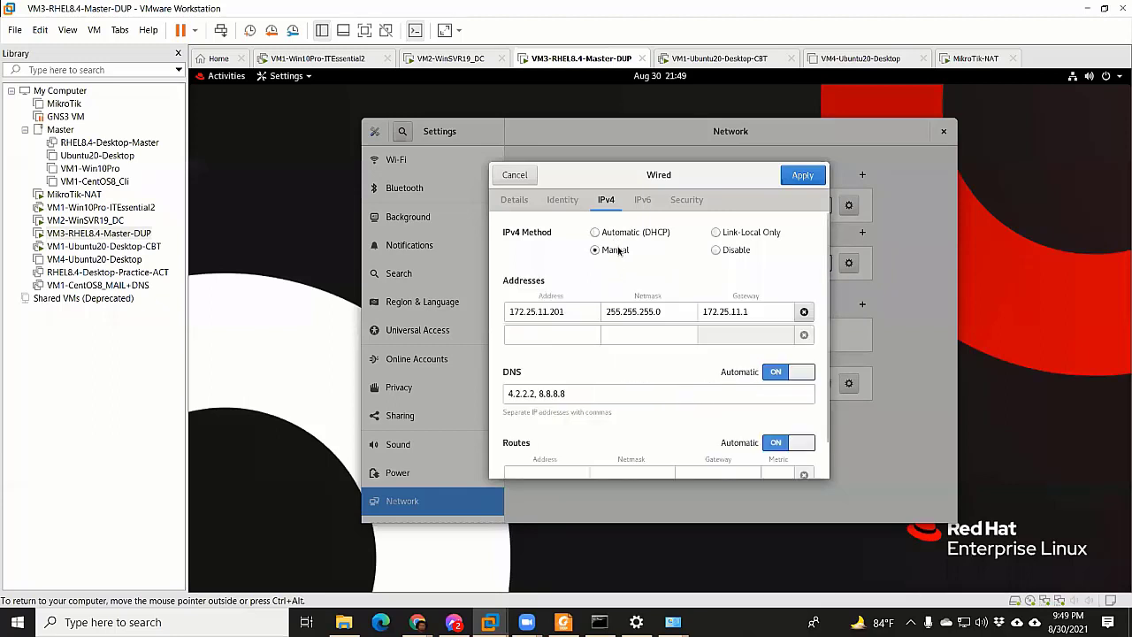
pyautogui.hotkey('alt', 'a')
pyautogui.hotkey('alt', 'm')
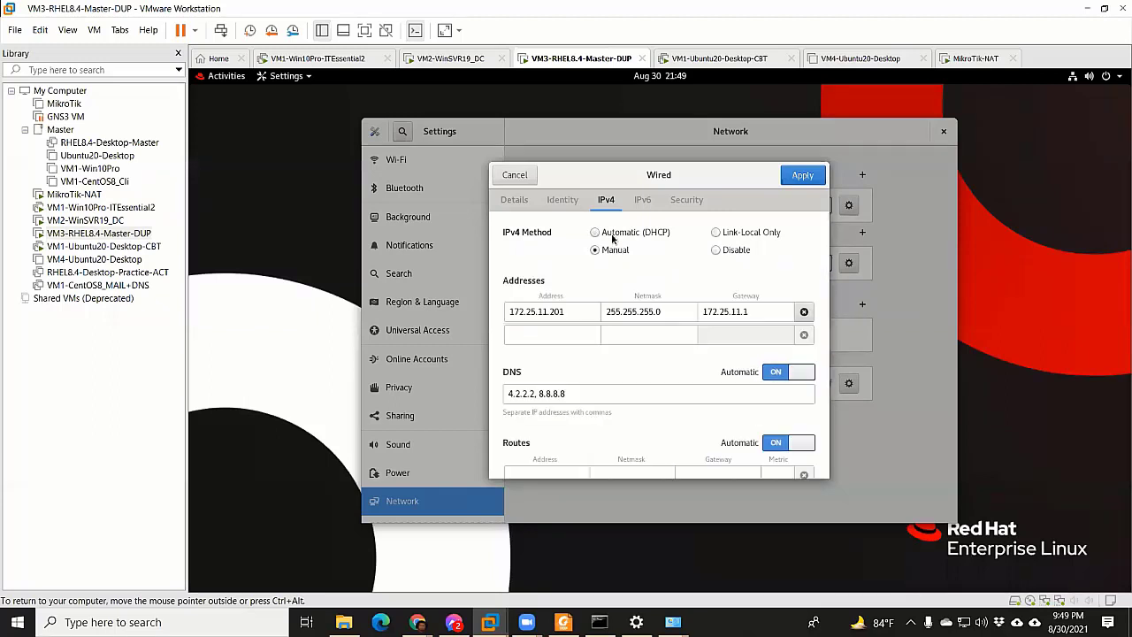
pyautogui.hotkey('alt', 'a')
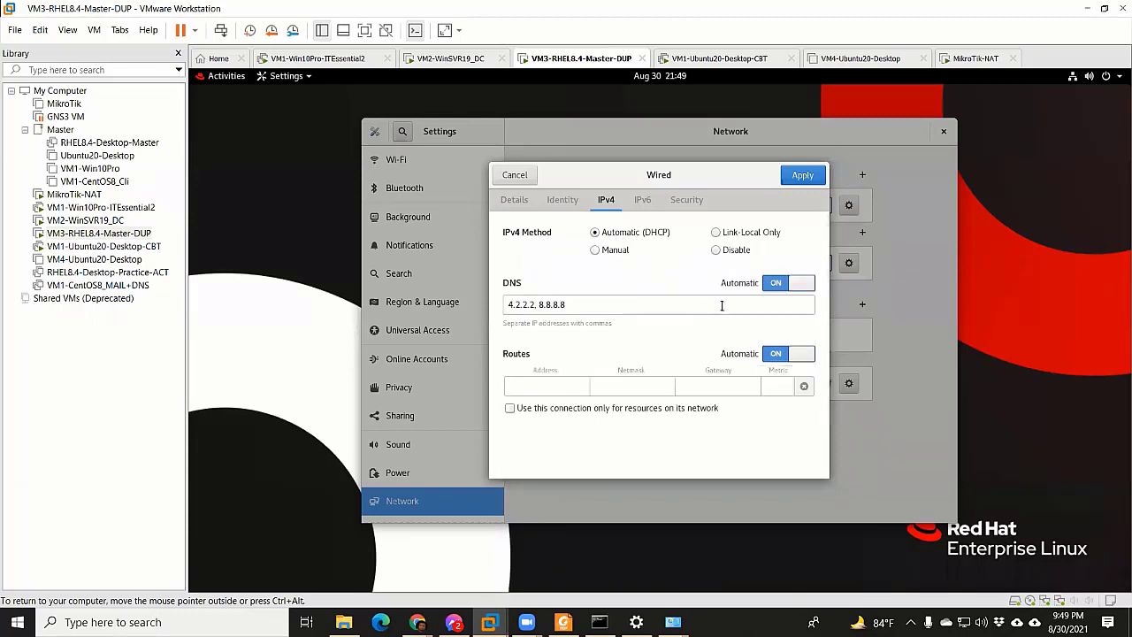
pyautogui.click(516, 201)
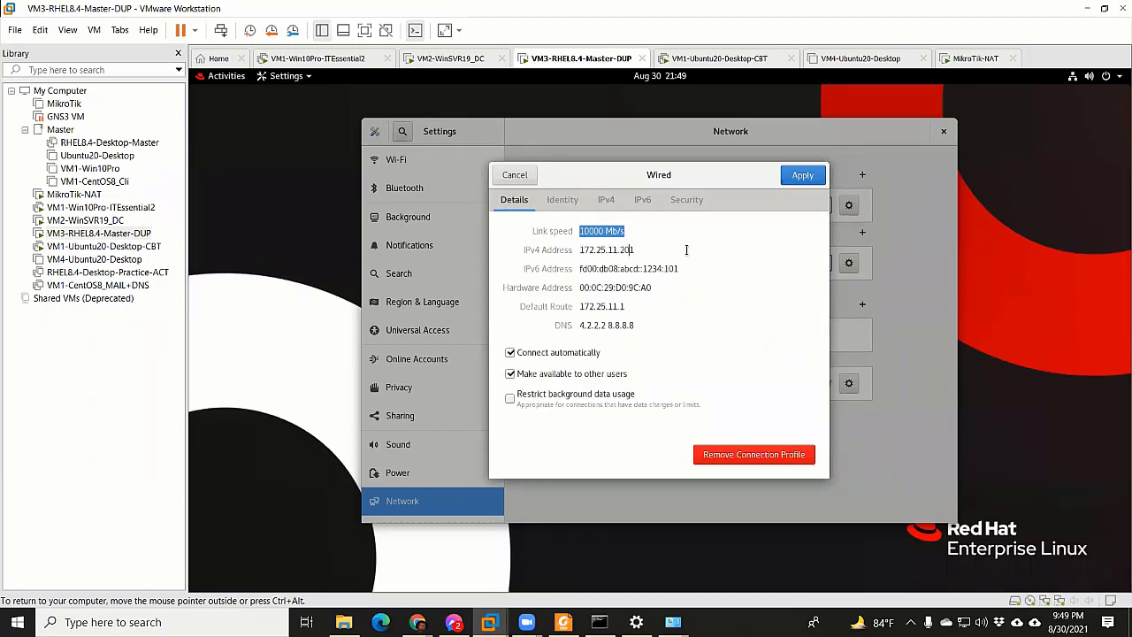
pyautogui.press('Tab')
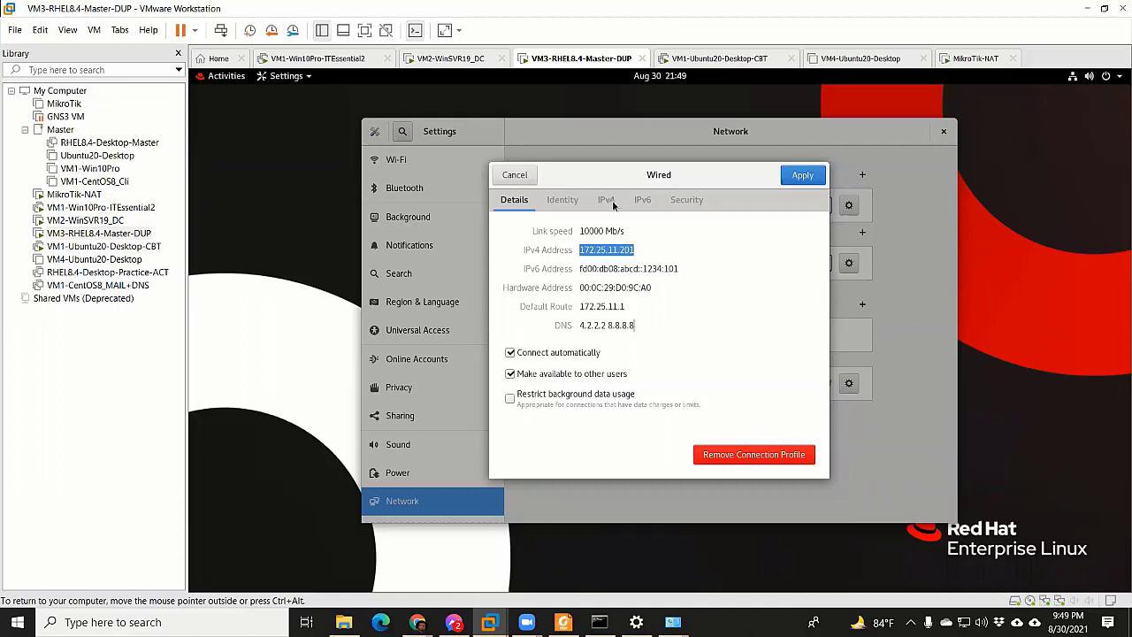
pyautogui.click(608, 200)
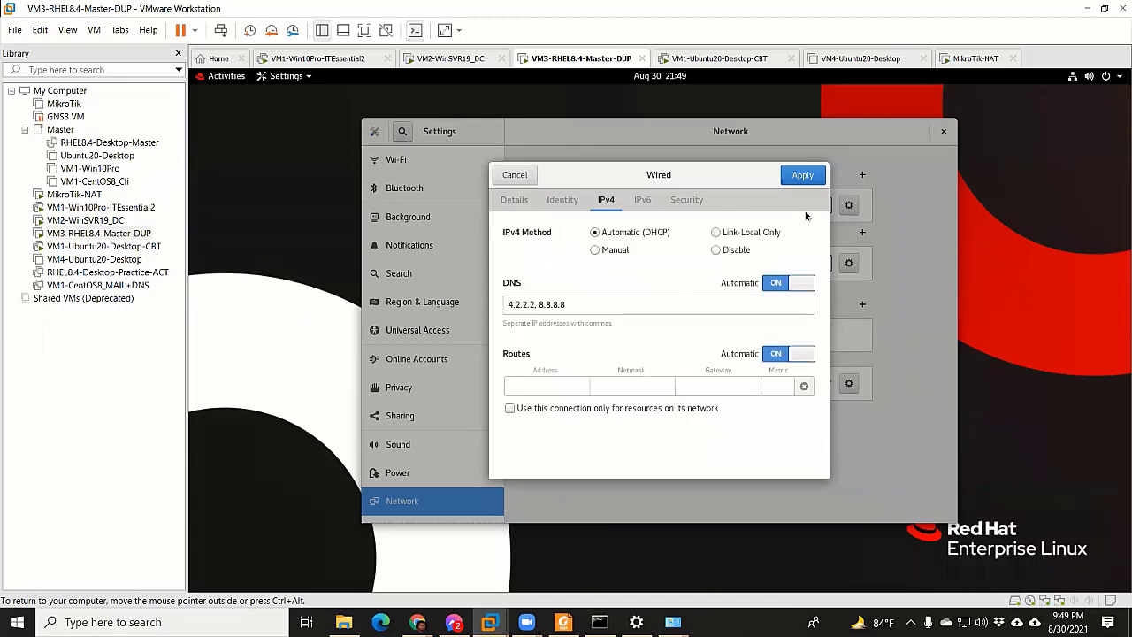
pyautogui.click(802, 176)
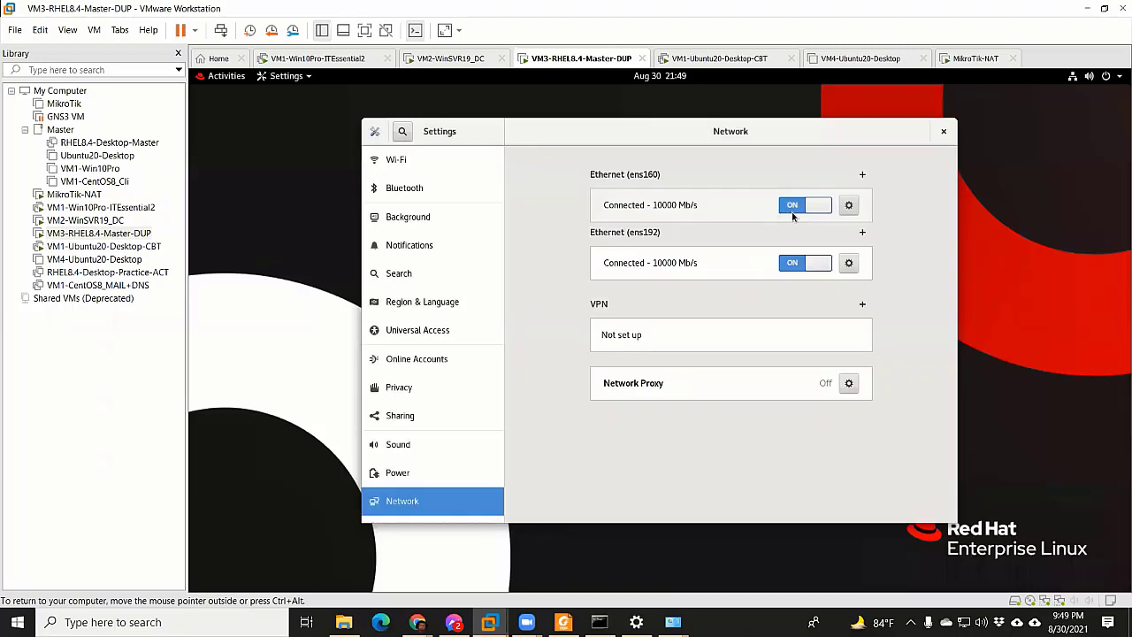
# Toggle ens160 off and on, apply, and confirm DHCP address 172.25.11.157 with DNS 4.2.2.2, 8.8.8.8
pyautogui.click(793, 211)
pyautogui.click(818, 205)
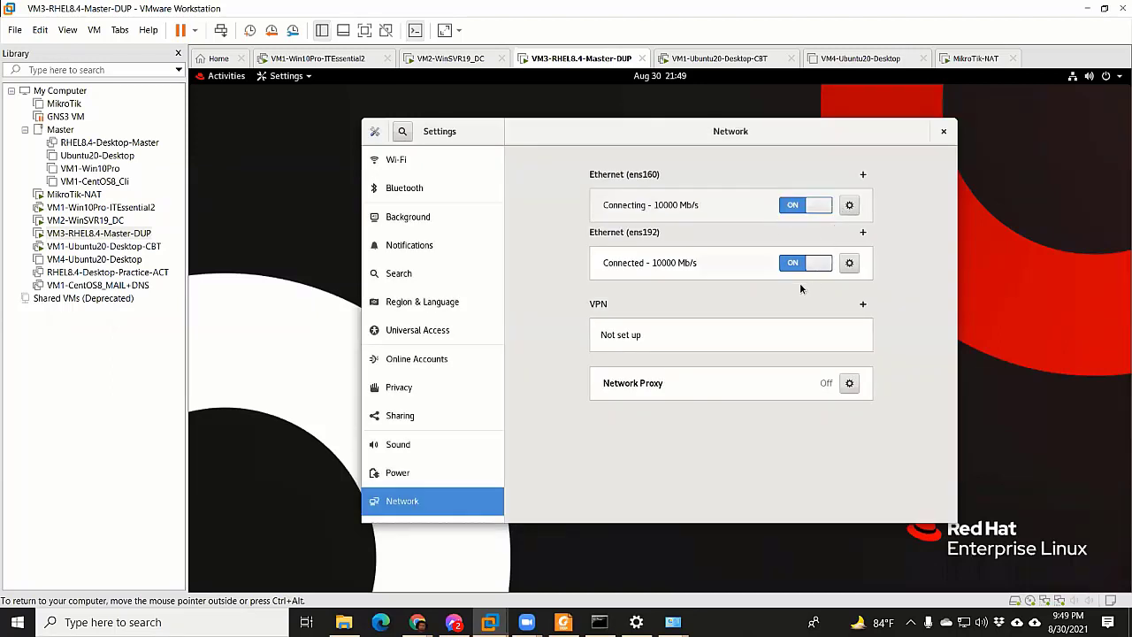
pyautogui.click(643, 266)
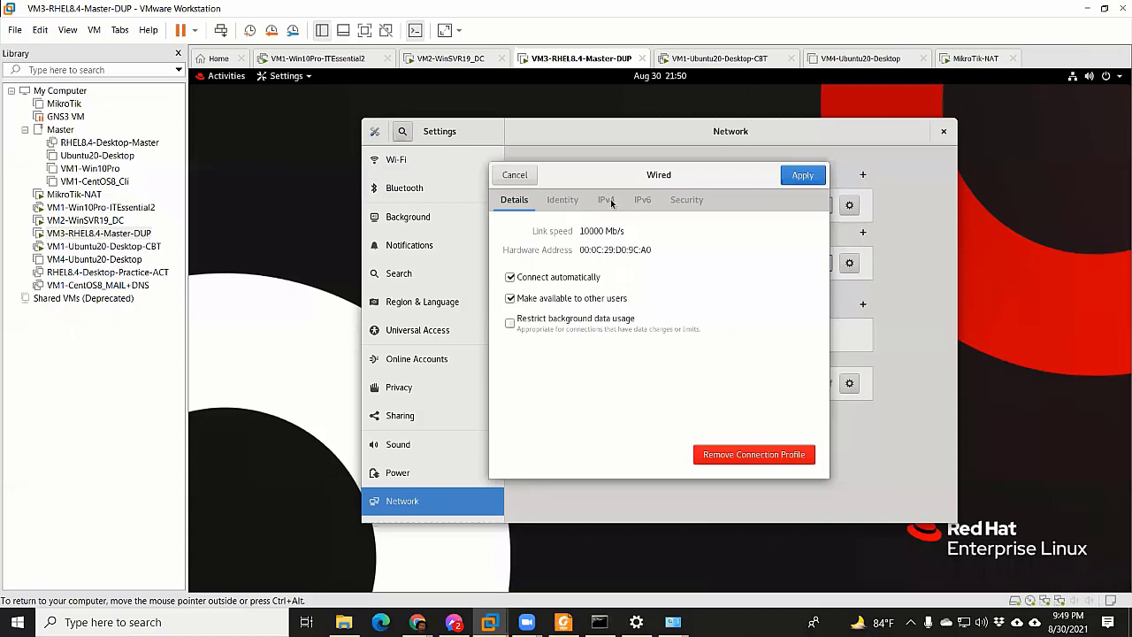
pyautogui.click(609, 200)
pyautogui.click(522, 203)
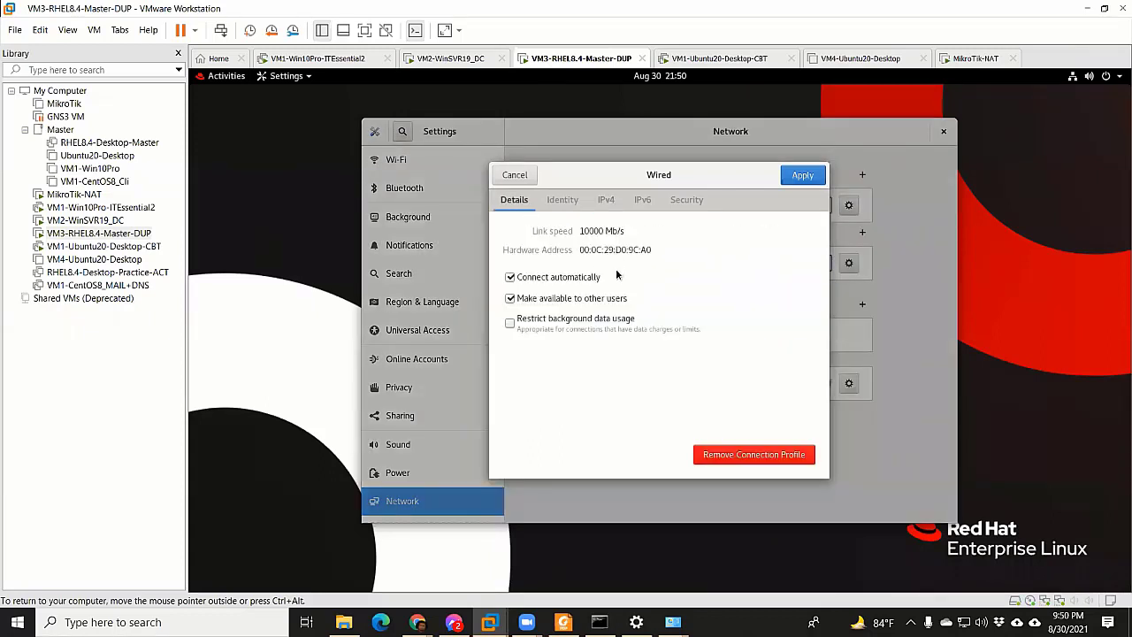
pyautogui.click(801, 176)
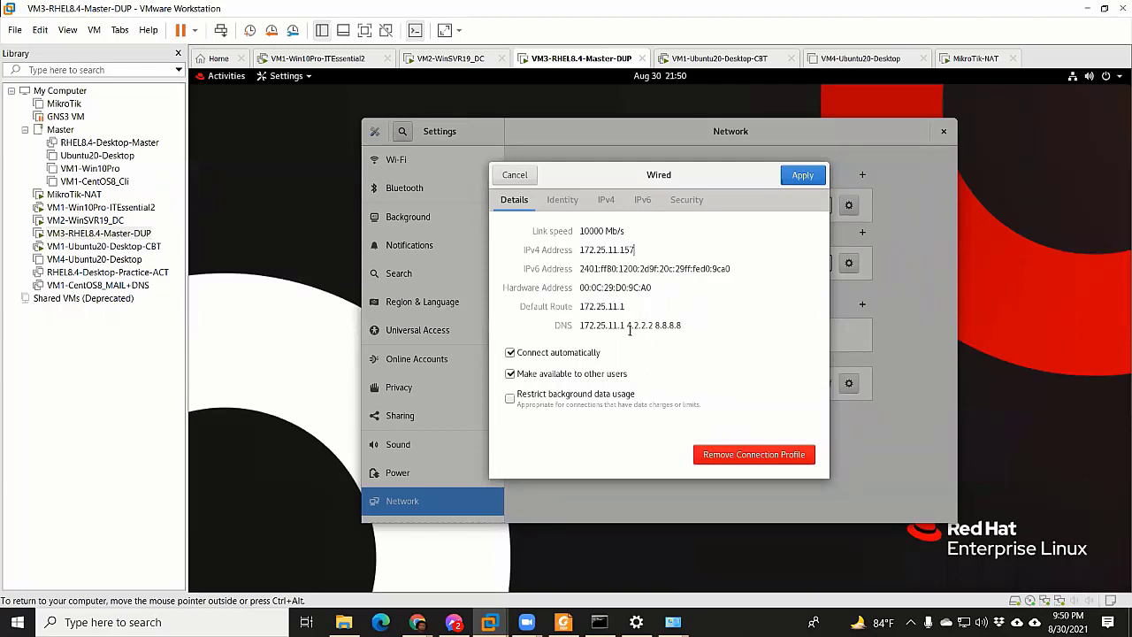
pyautogui.keyDown('shift'); pyautogui.click(708, 327); pyautogui.keyUp('shift')
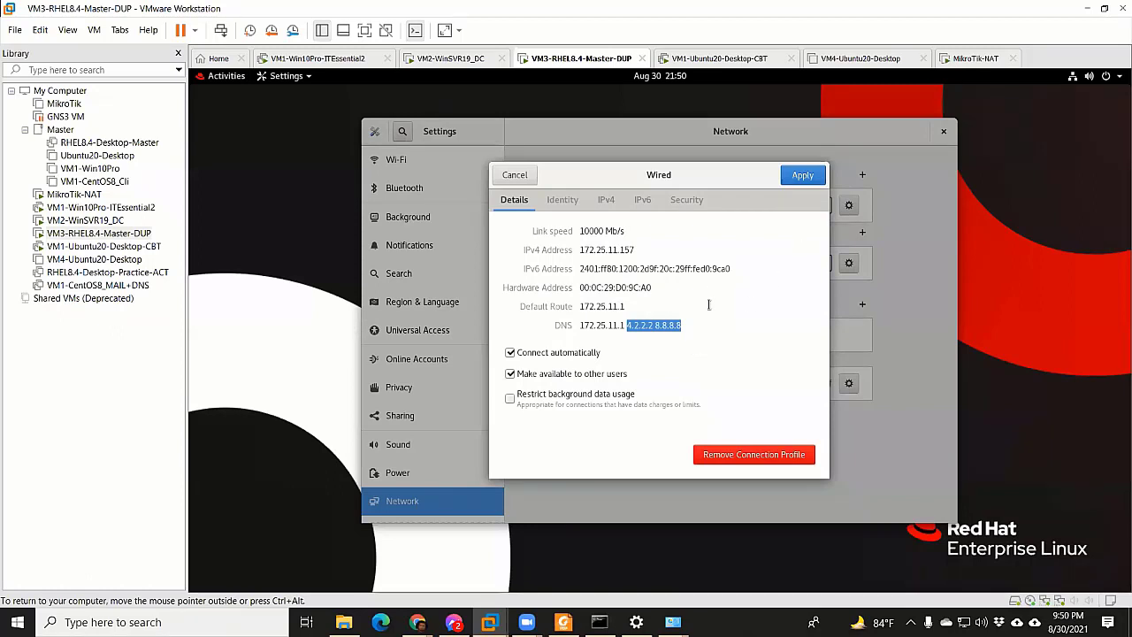
# Review the host Ethernet 2 connection details, noting DHCP Enabled and the current IPv4 address
pyautogui.click(636, 622)
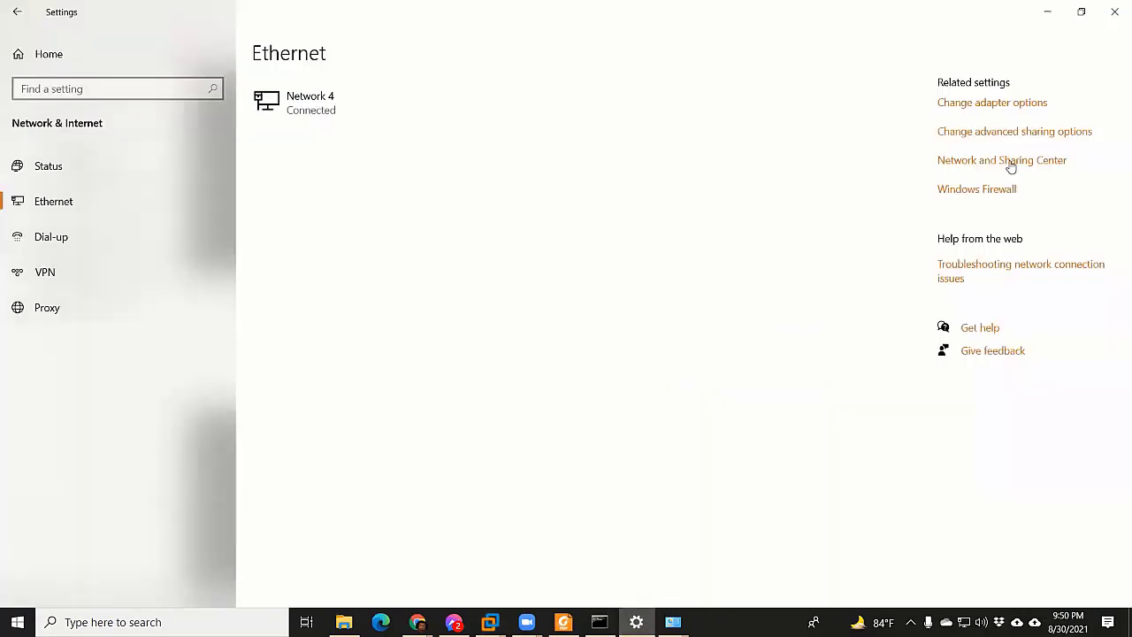
pyautogui.click(993, 104)
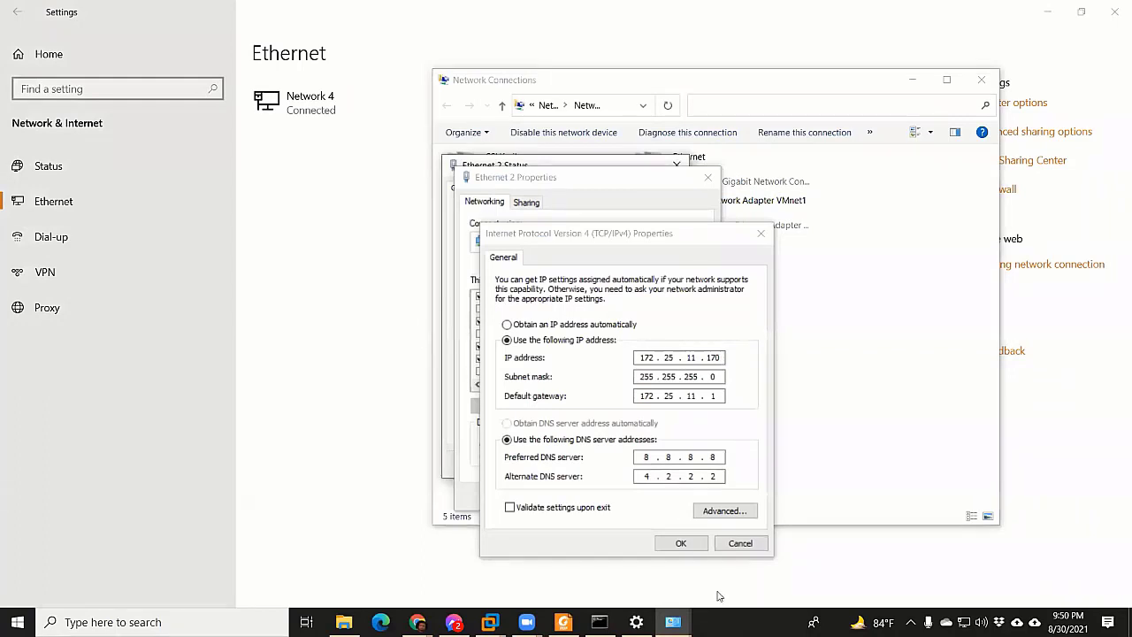
pyautogui.click(738, 543)
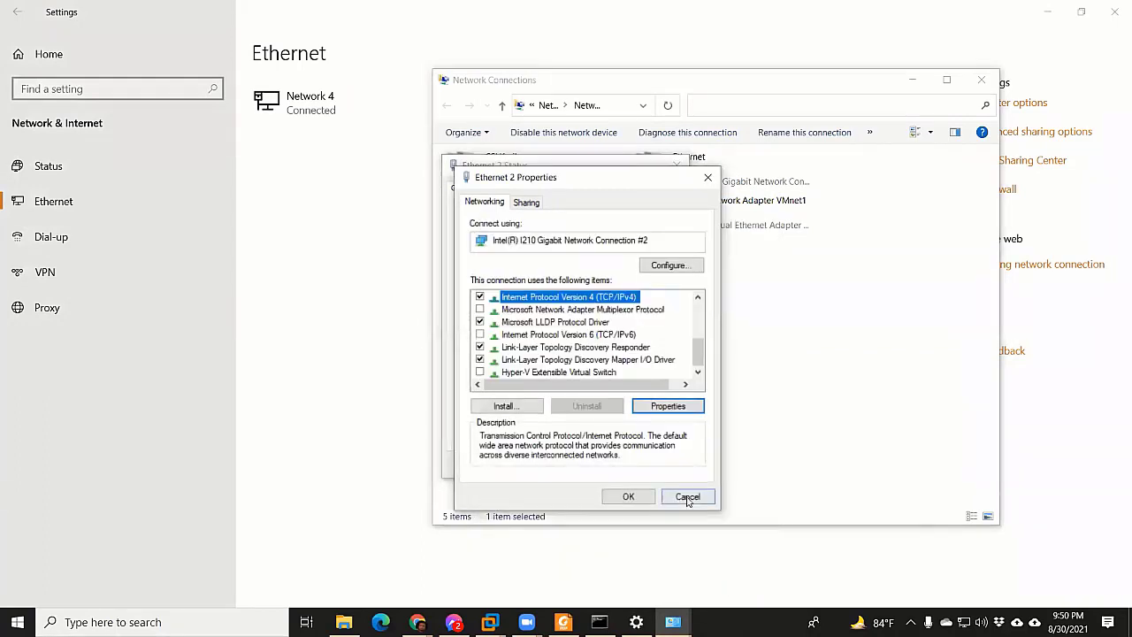
pyautogui.click(687, 496)
pyautogui.click(494, 302)
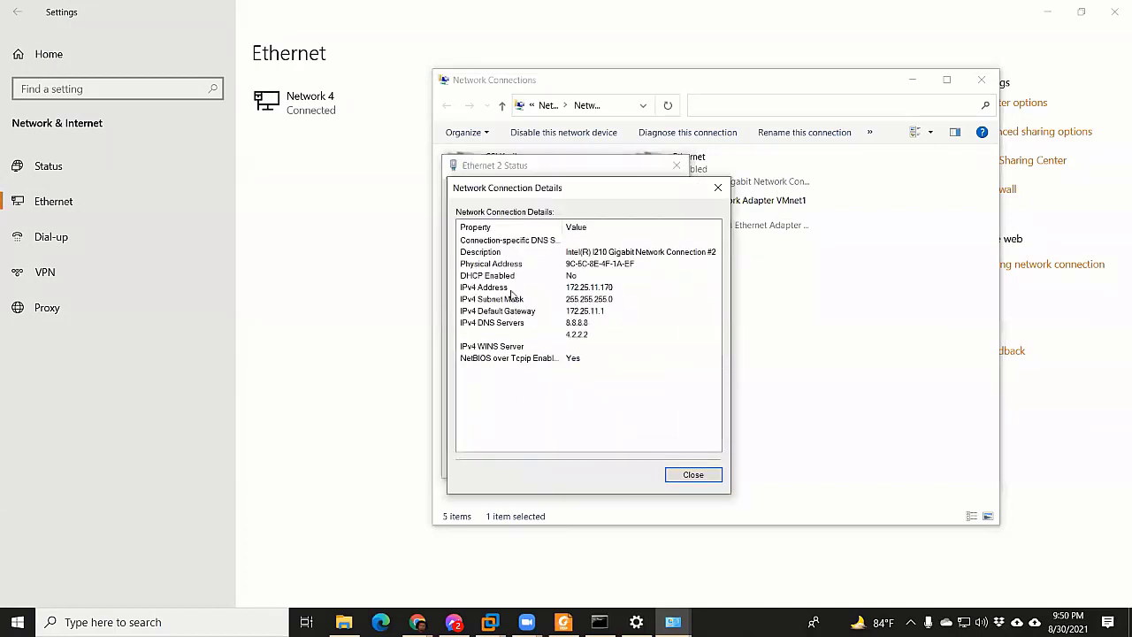
pyautogui.click(501, 277)
pyautogui.click(615, 289)
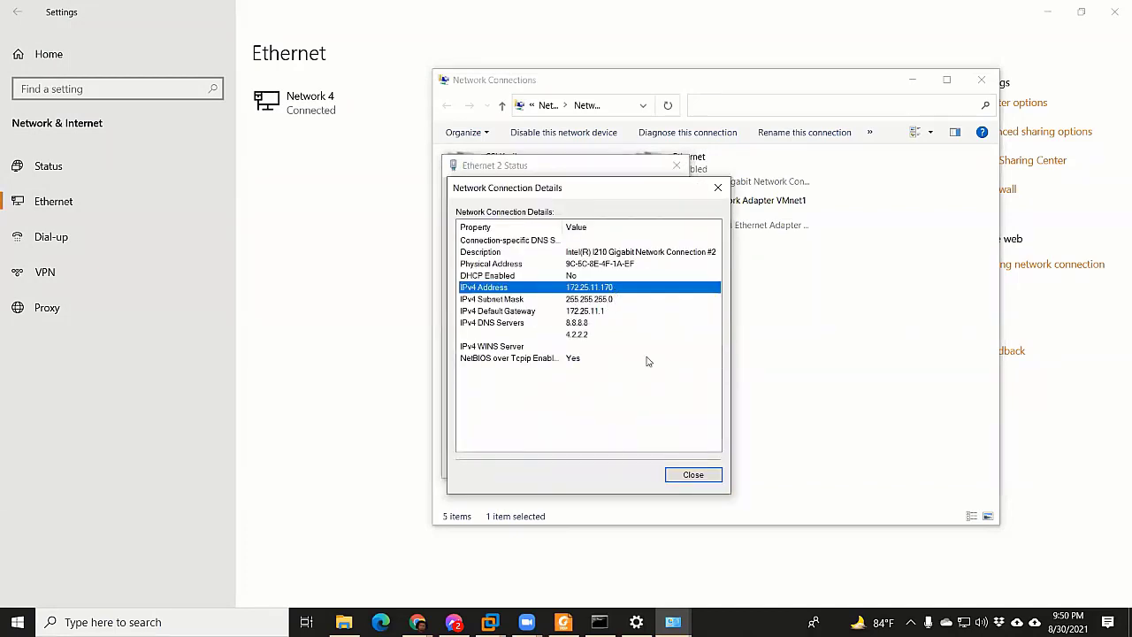
pyautogui.click(698, 476)
# Set Ethernet 2's IPv4 to obtain DNS server addresses automatically and confirm
pyautogui.click(484, 433)
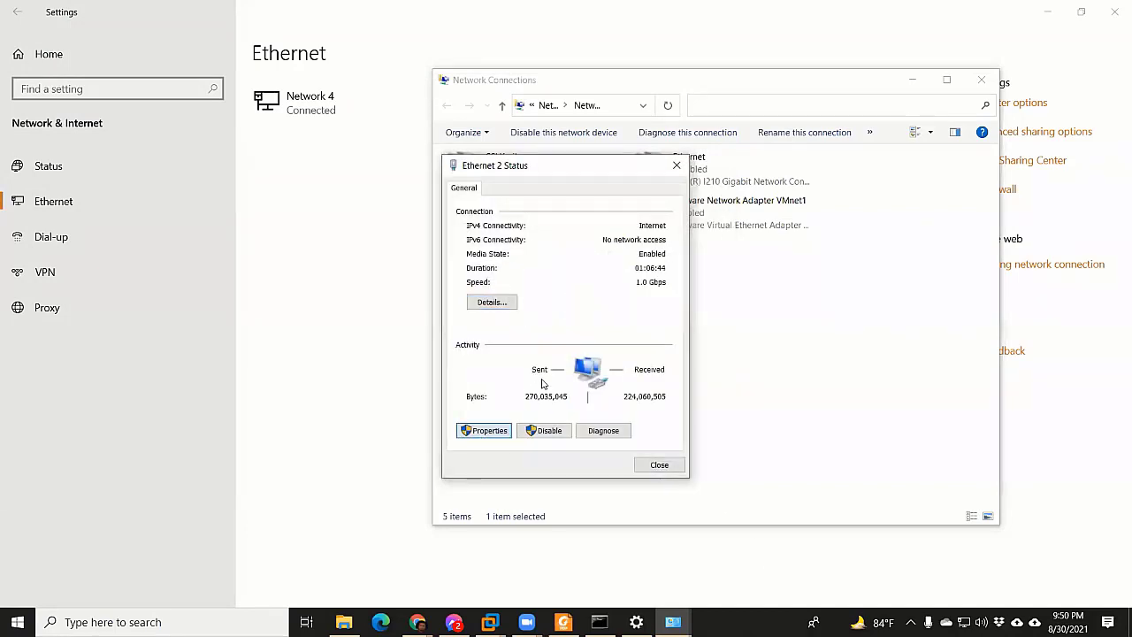
pyautogui.click(601, 297)
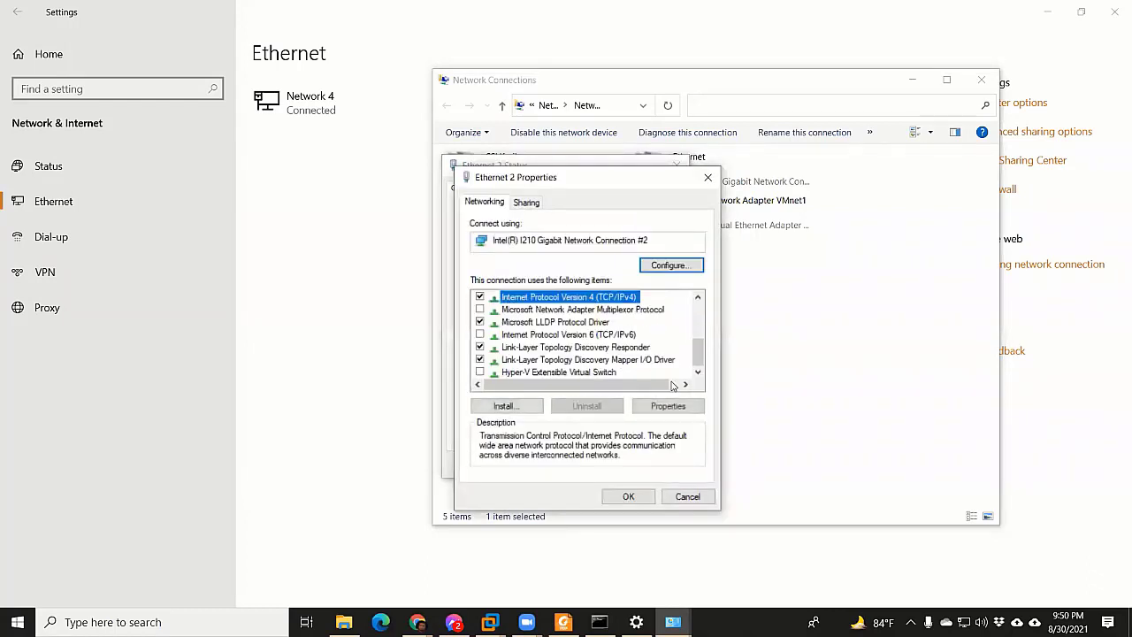
pyautogui.click(668, 406)
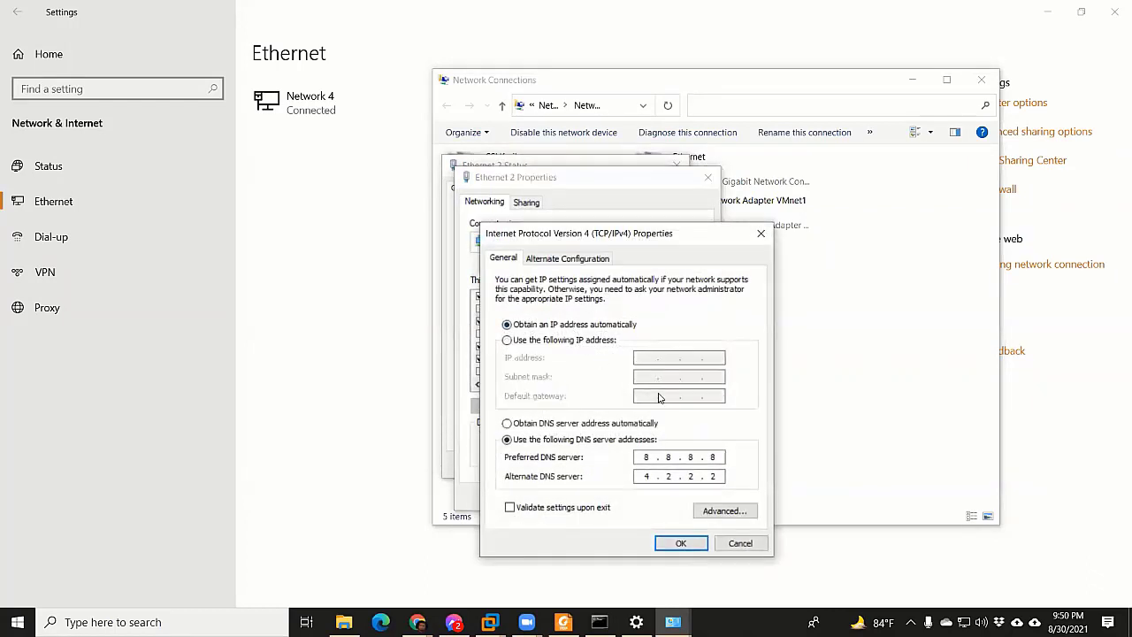
pyautogui.click(544, 425)
pyautogui.click(681, 542)
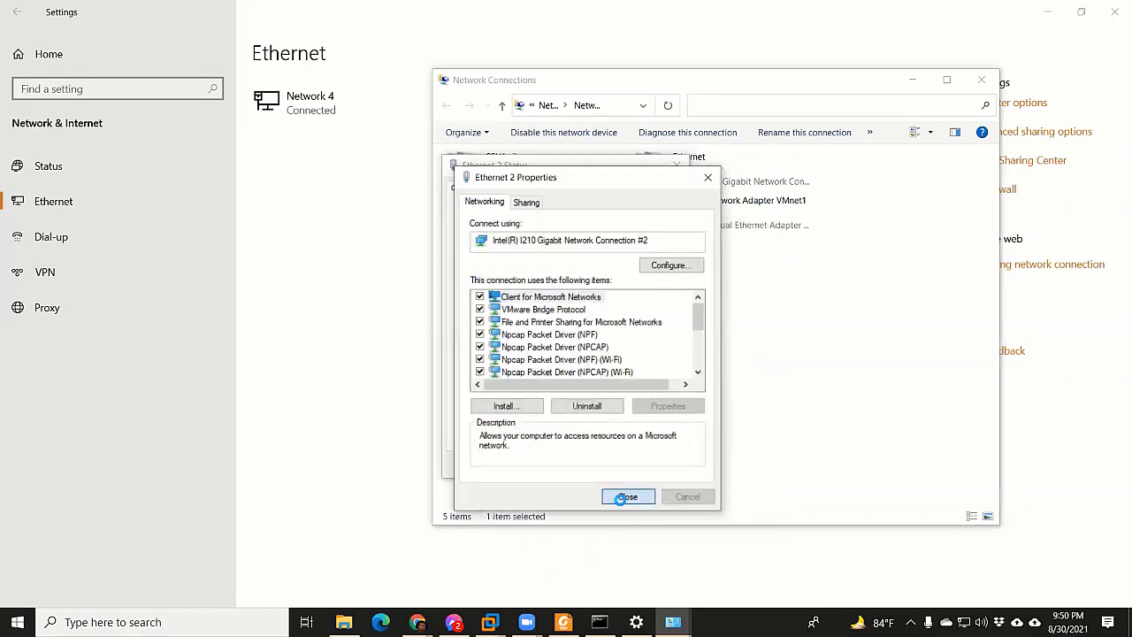
pyautogui.click(625, 497)
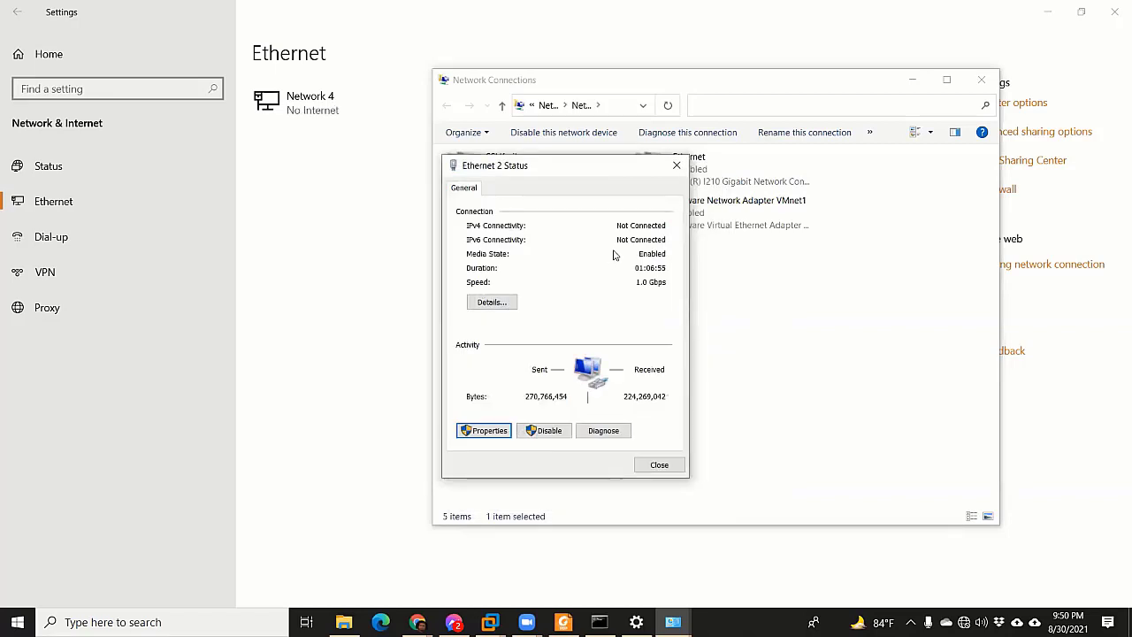
# Review Ethernet 2's details: DHCP enabled, IPv4 address 172.25.11.159, plus gateway, DHCP server and DNS server
pyautogui.click(493, 302)
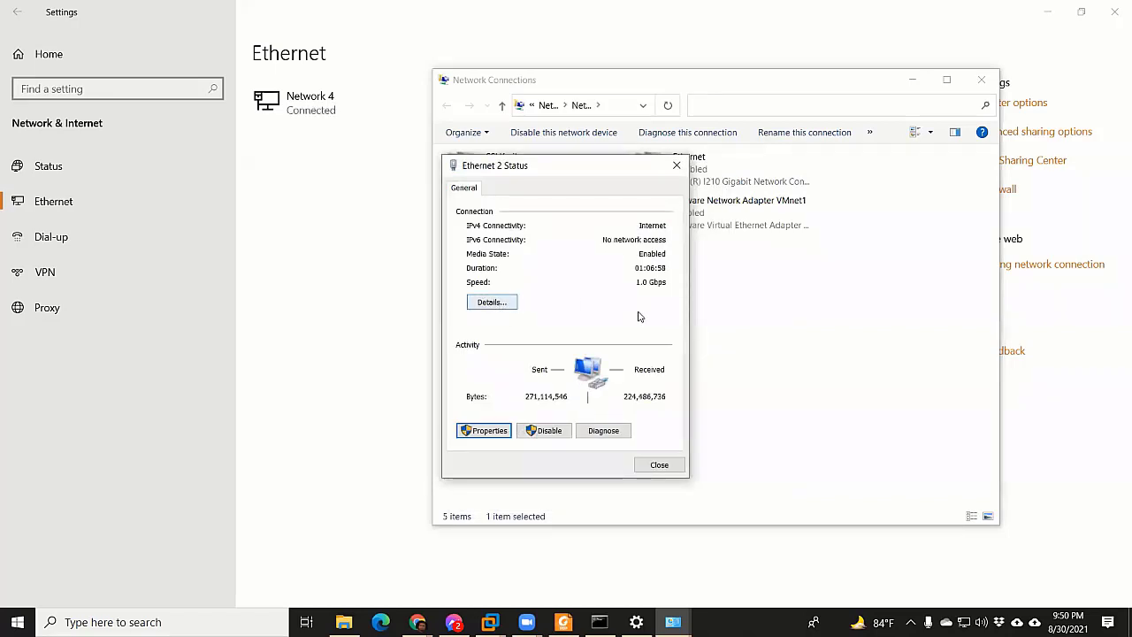
pyautogui.click(610, 291)
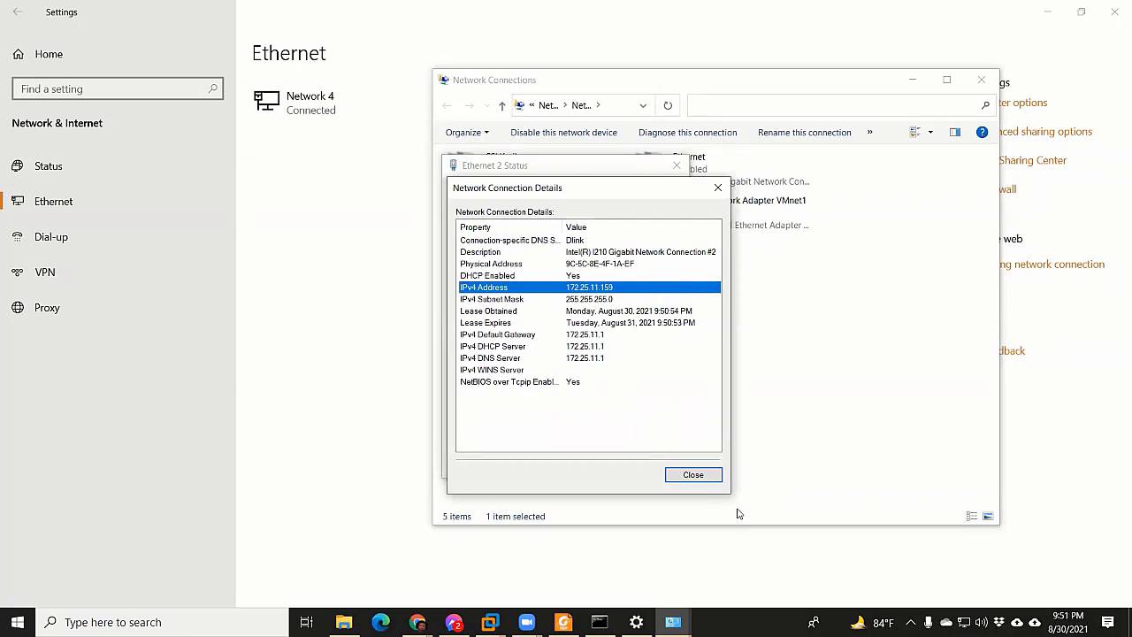
pyautogui.click(579, 336)
pyautogui.click(587, 347)
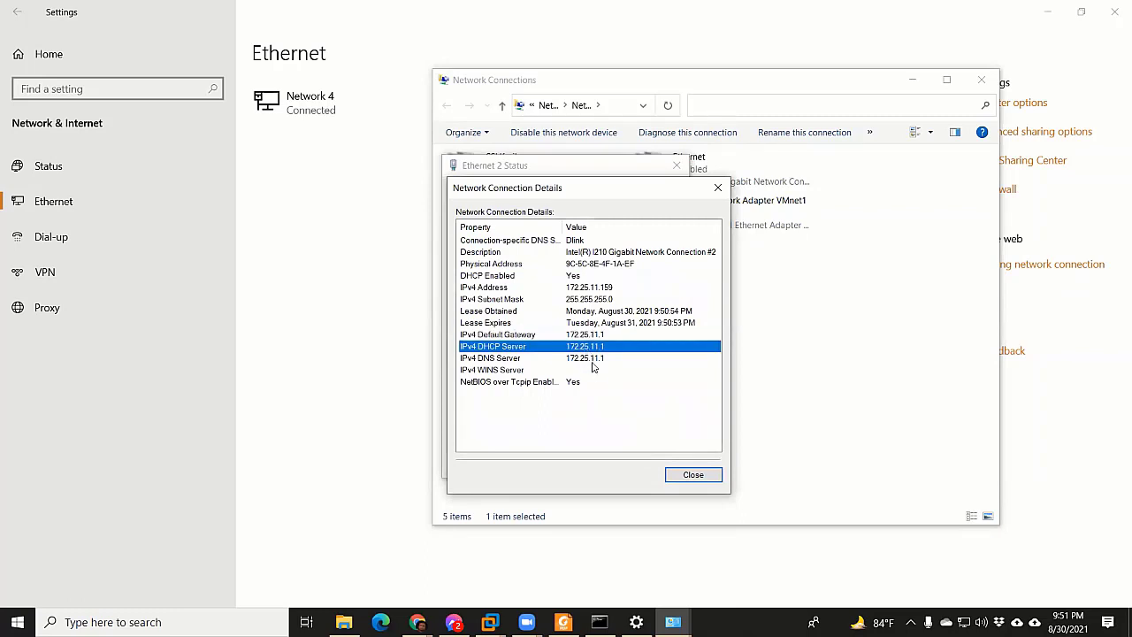
pyautogui.click(578, 277)
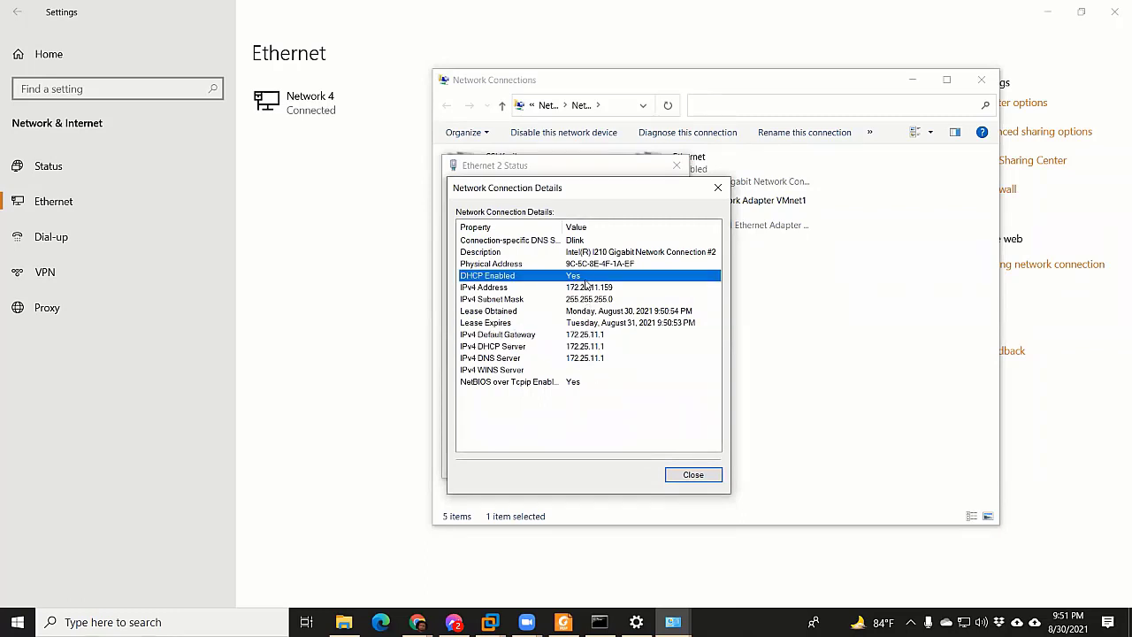
pyautogui.click(549, 361)
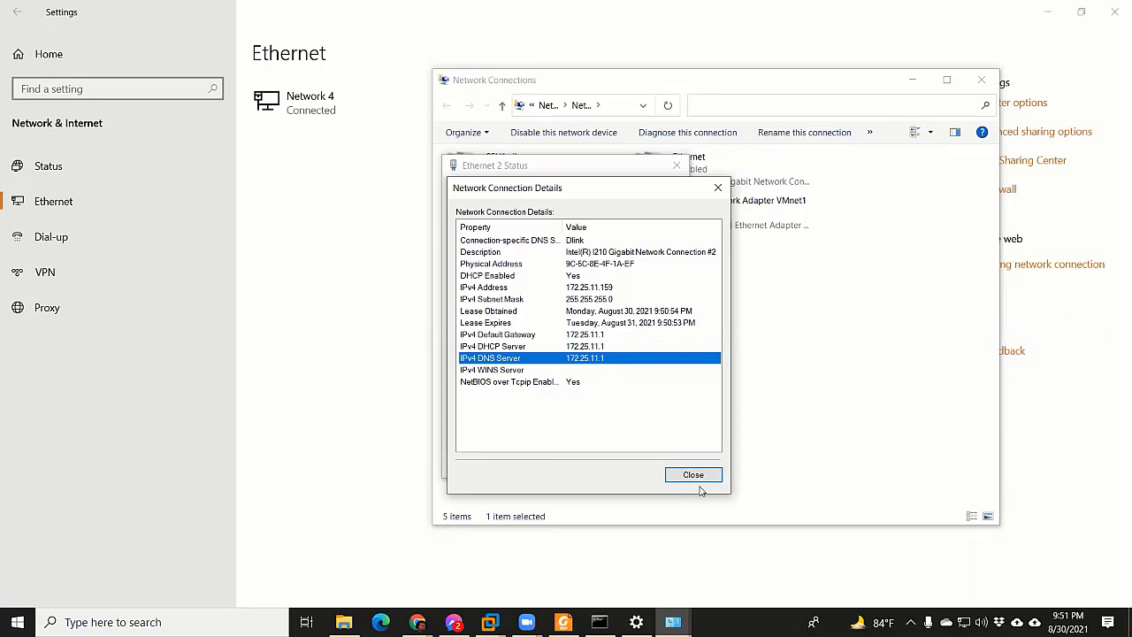
# Close the connection details, the Ethernet 2 Status dialog and the Network Connections window
pyautogui.click(694, 475)
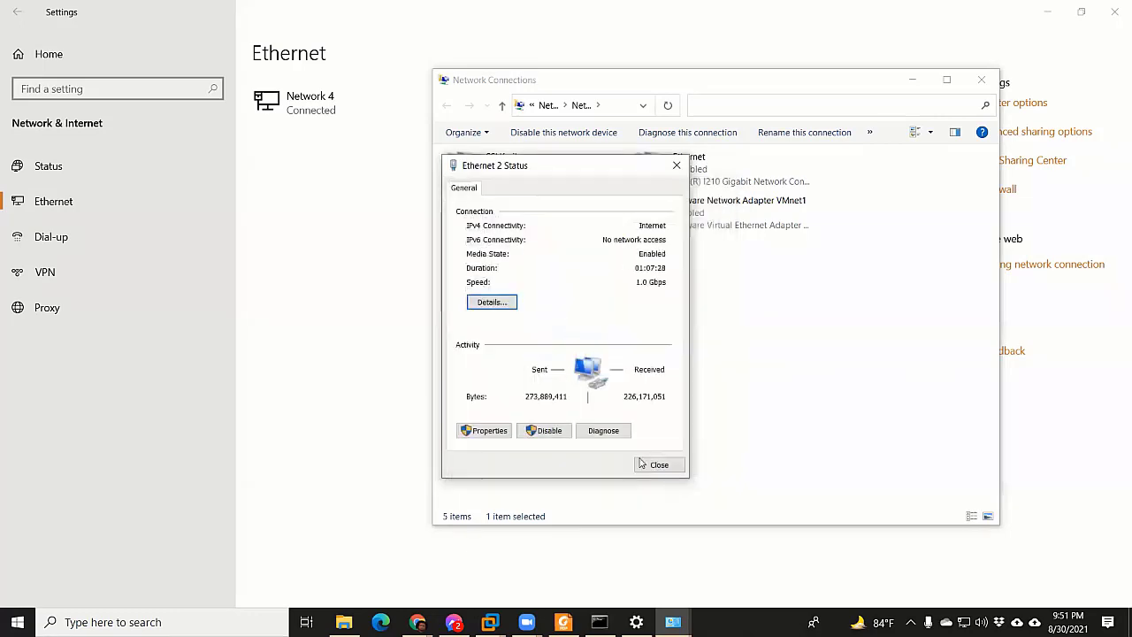
pyautogui.click(516, 303)
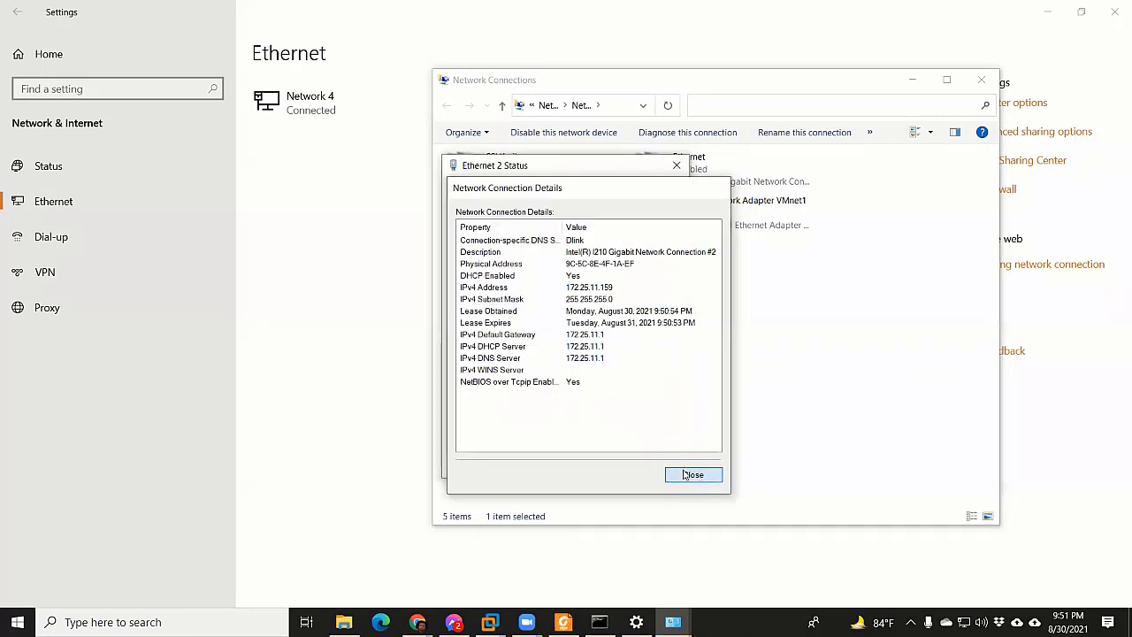
pyautogui.click(695, 475)
pyautogui.click(659, 465)
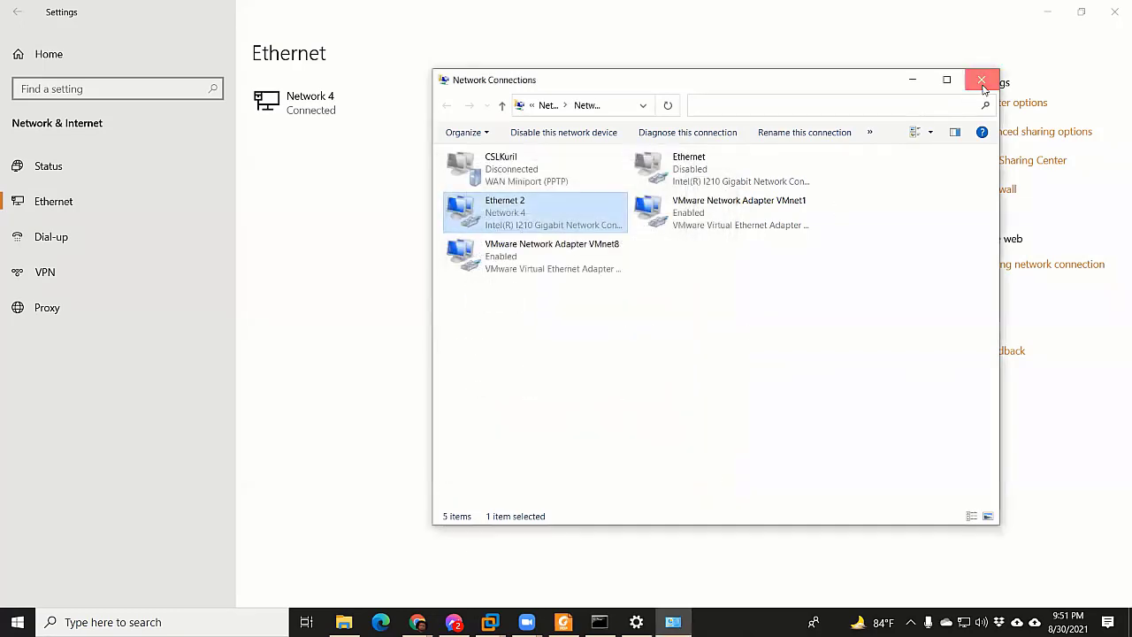
pyautogui.click(981, 79)
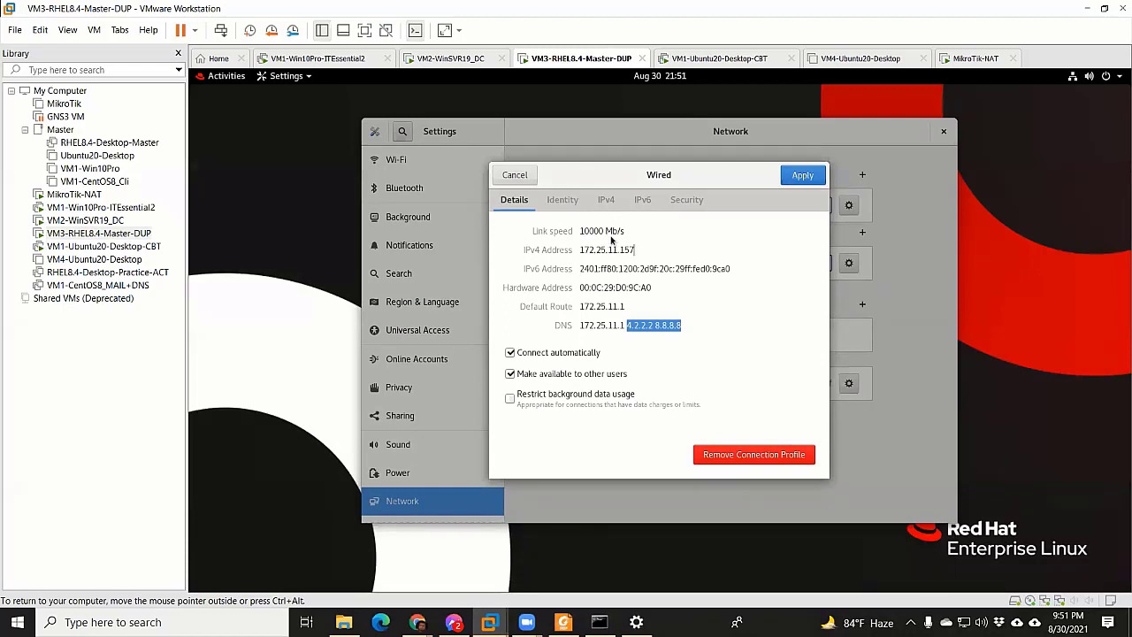
# Switch the guest's wired IPv4 method to Manual, leaving automatic DNS on
pyautogui.click(606, 199)
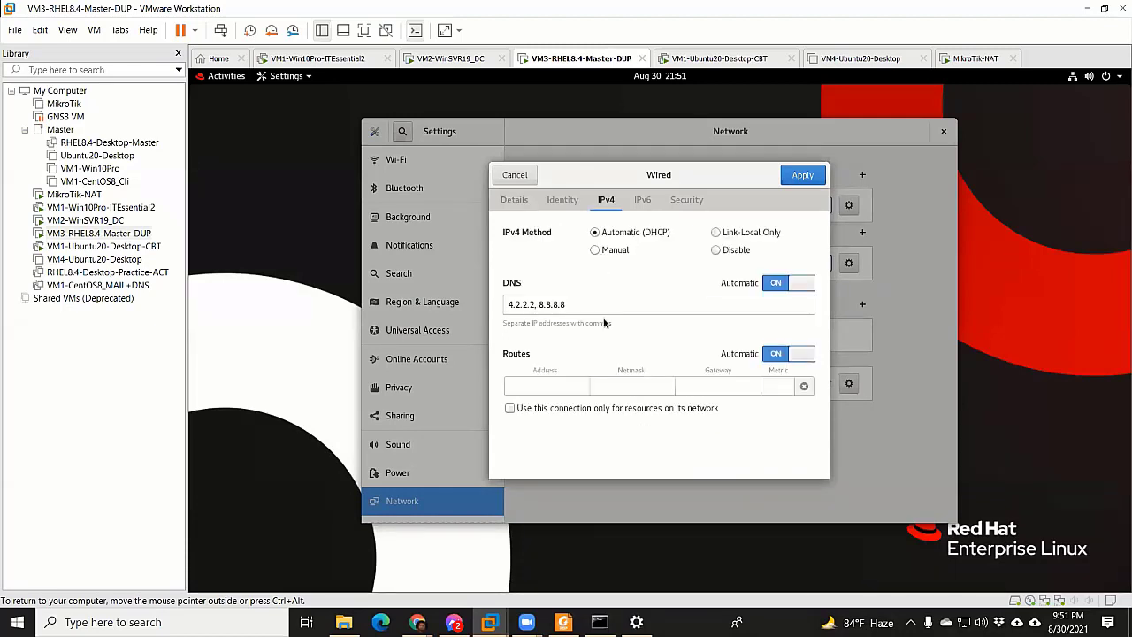
pyautogui.click(595, 250)
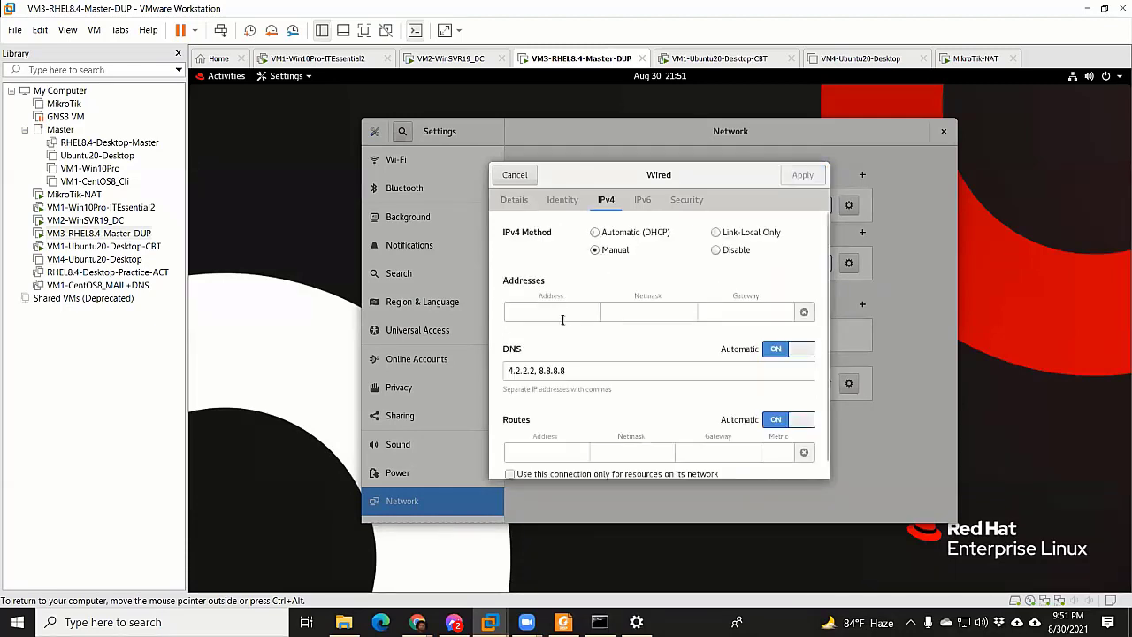
pyautogui.click(523, 372)
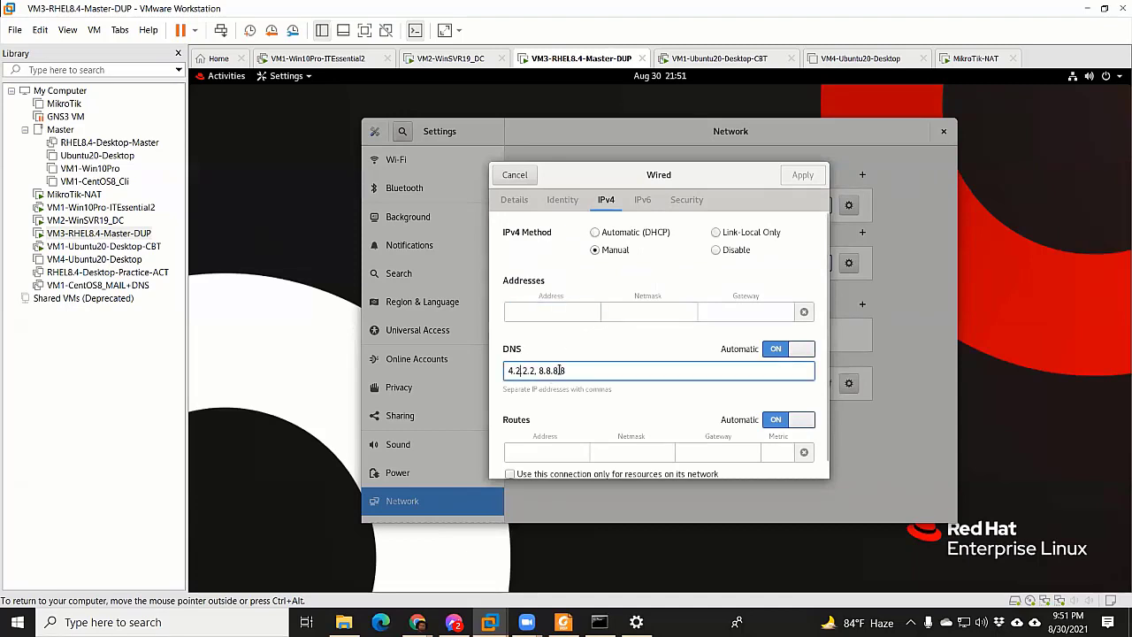
pyautogui.click(778, 351)
pyautogui.click(778, 350)
# Enter address 192.168.0.4, netmask 255.255.255.0 and gateway 192.168.0.1
pyautogui.click(562, 310)
pyautogui.write('192')
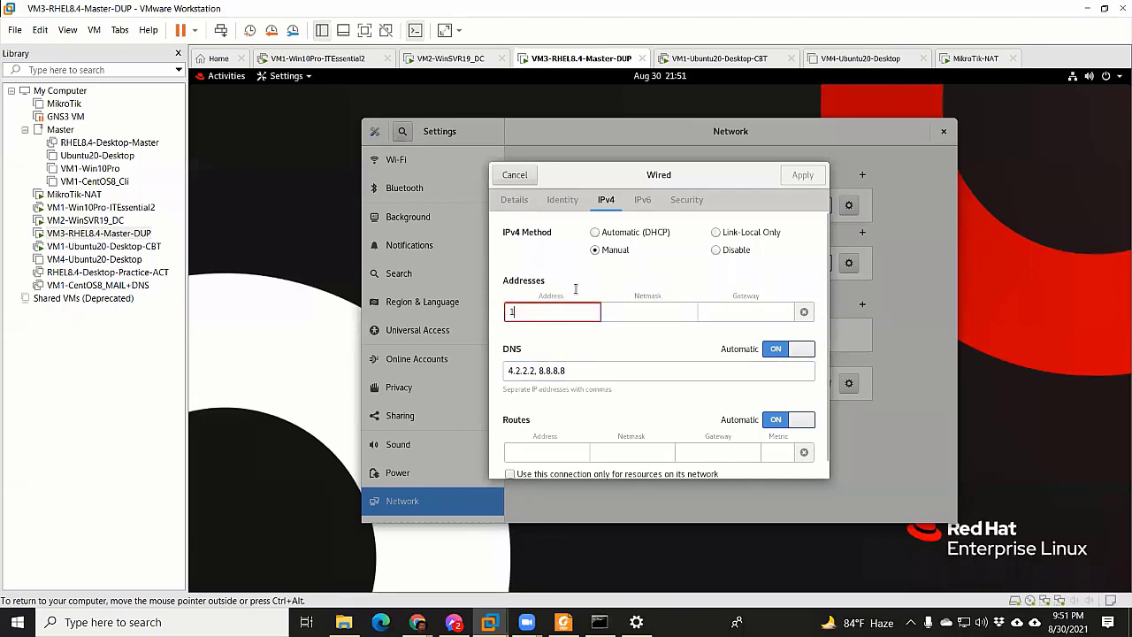
pyautogui.write('.168.0.4')
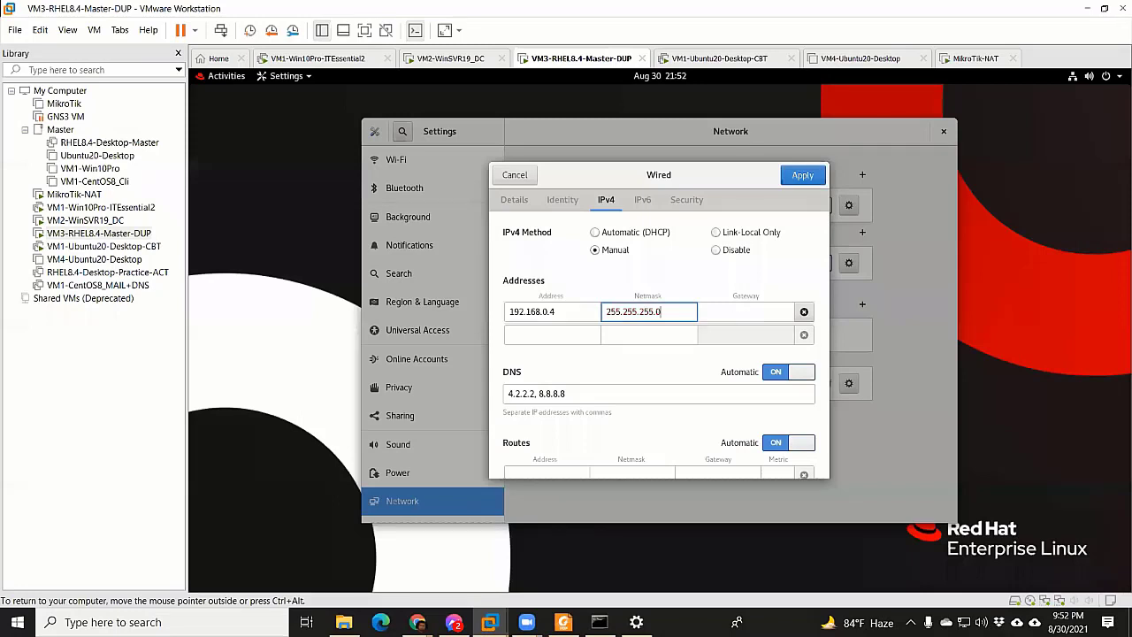
pyautogui.press('Tab')
pyautogui.write('192.168.')
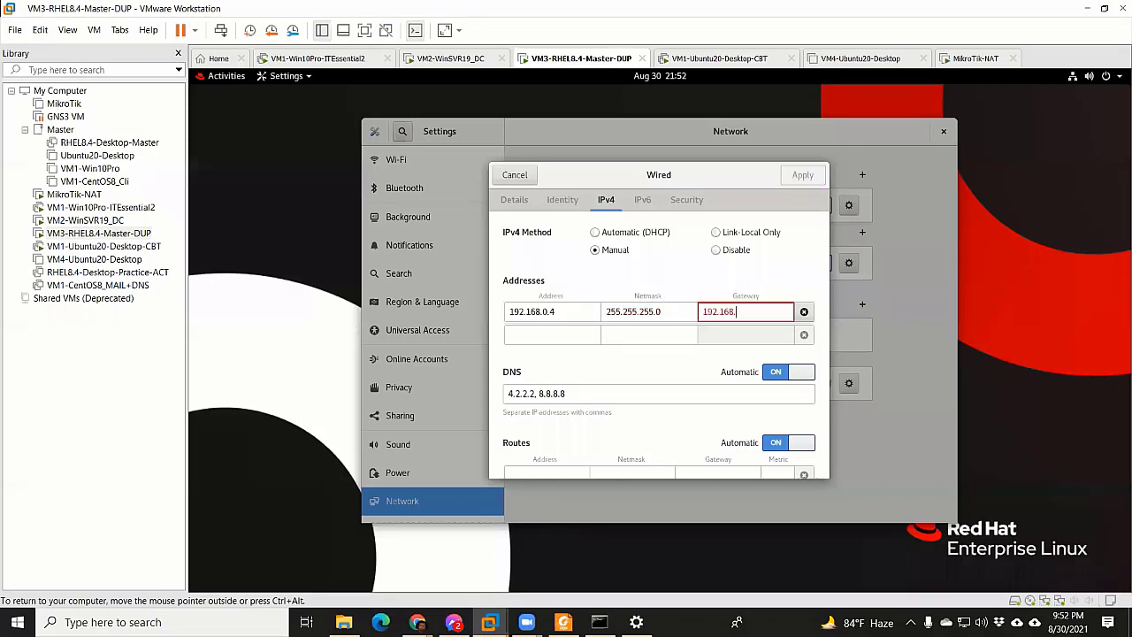
pyautogui.write('0.1')
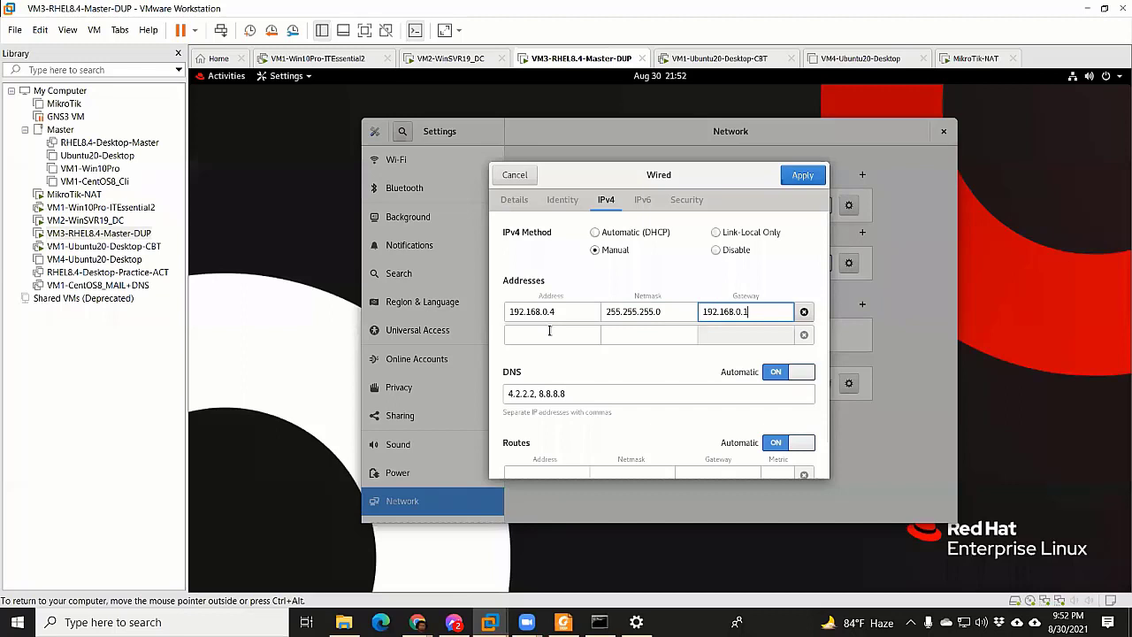
pyautogui.click(550, 334)
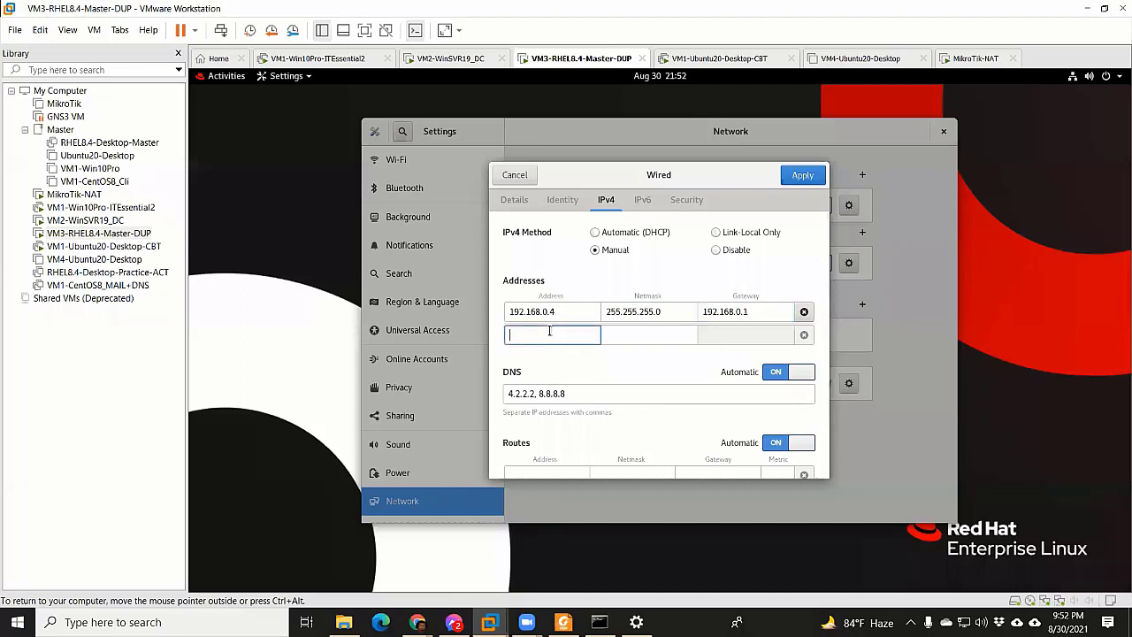
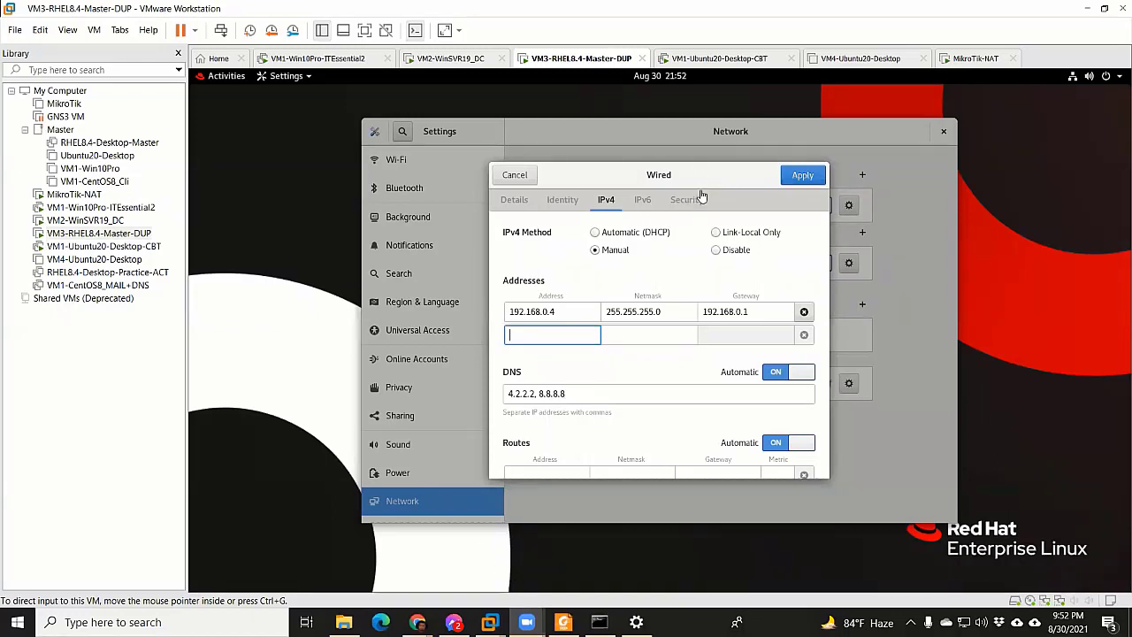
# Add a second wired IPv4 address 10.10.10.4 with netmask 255.0.0.0
pyautogui.click(567, 343)
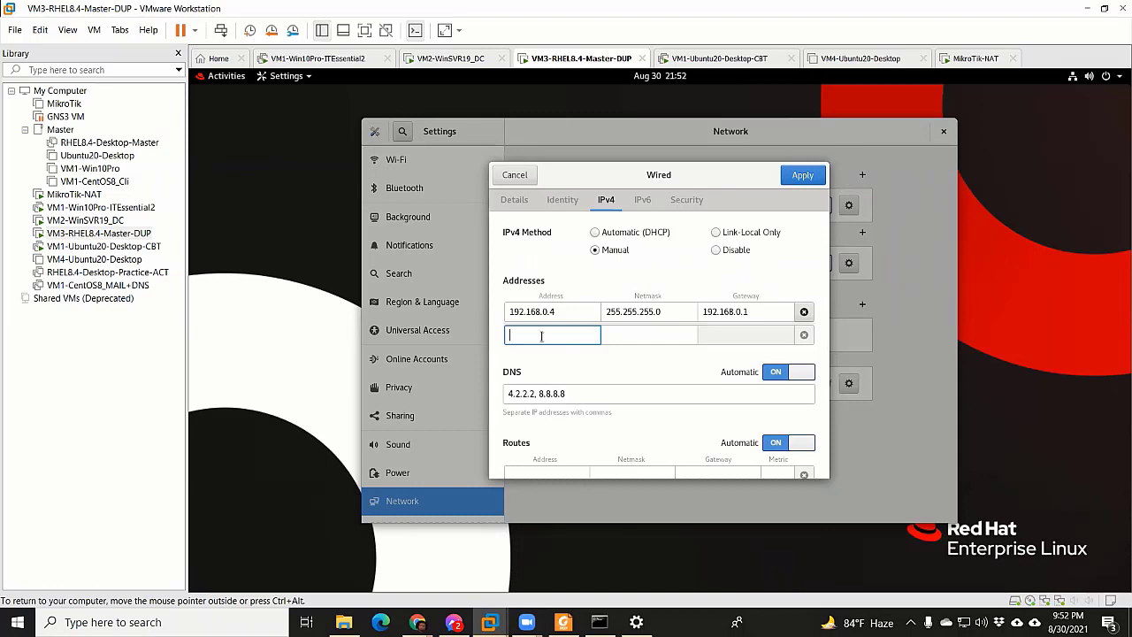
pyautogui.write('19')
pyautogui.press('BackSpace')
pyautogui.press('BackSpace')
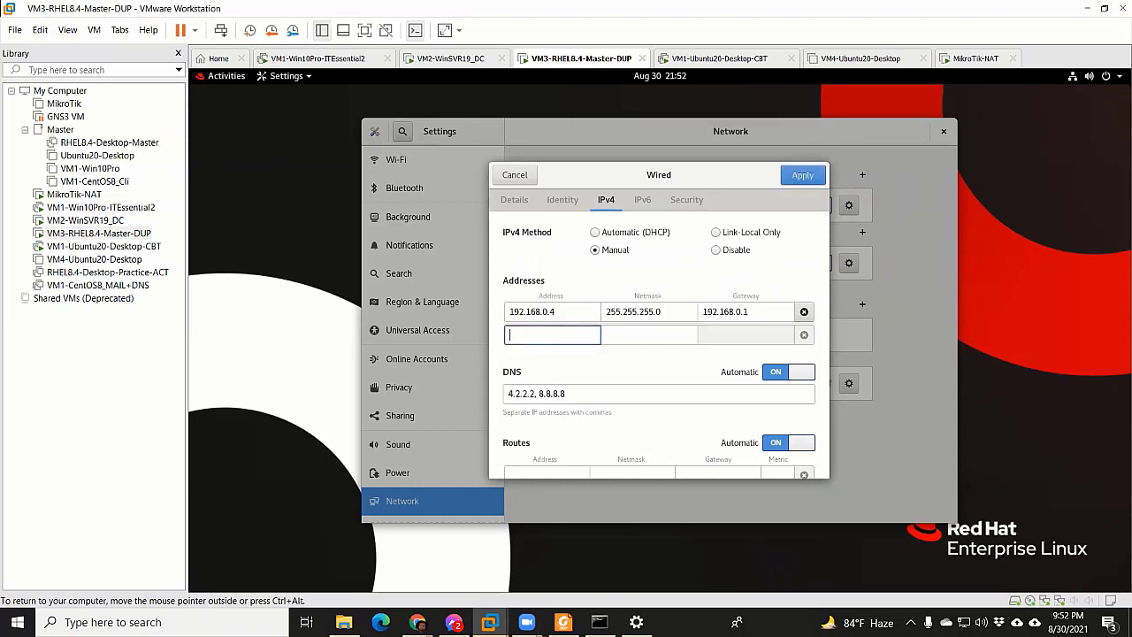
pyautogui.write('10.10.10.')
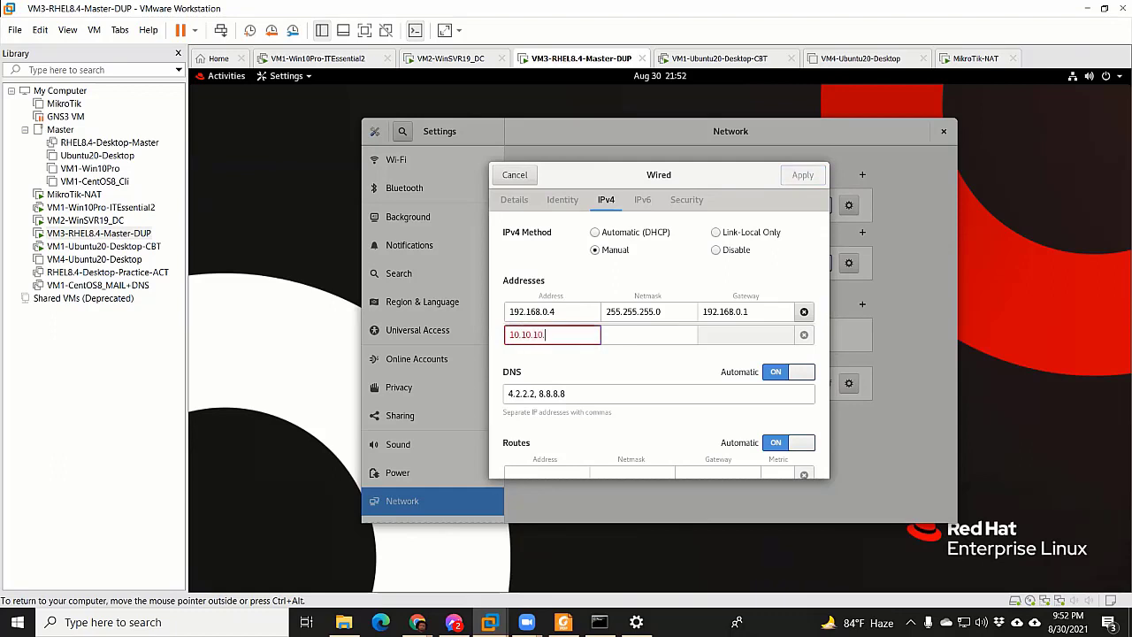
pyautogui.write('41')
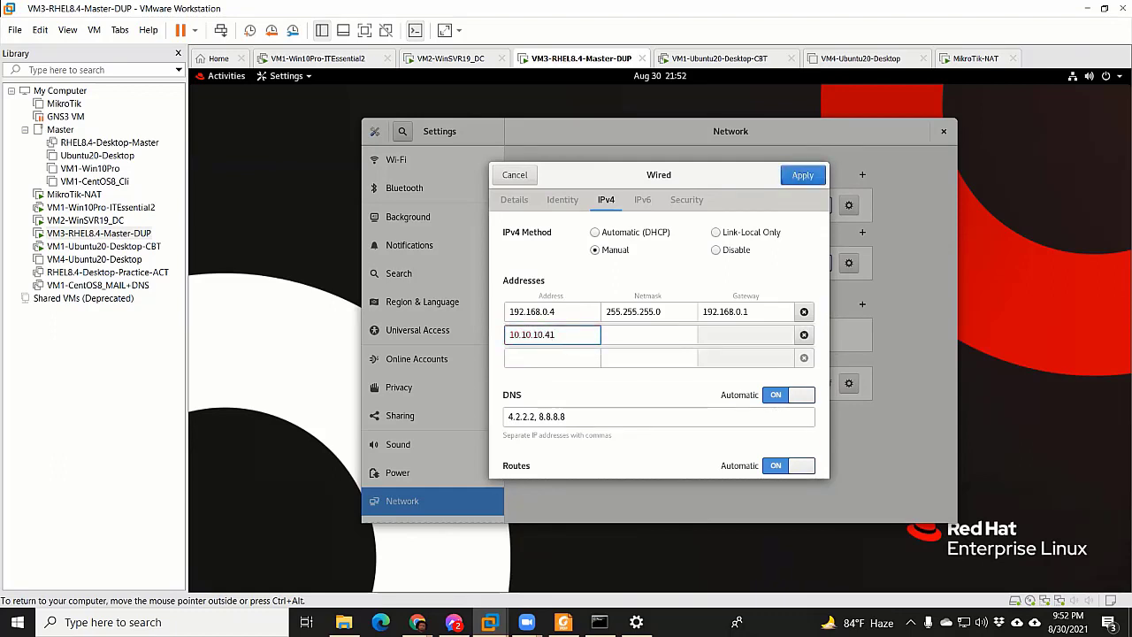
pyautogui.press('BackSpace')
pyautogui.click(651, 339)
pyautogui.write('255.255.25')
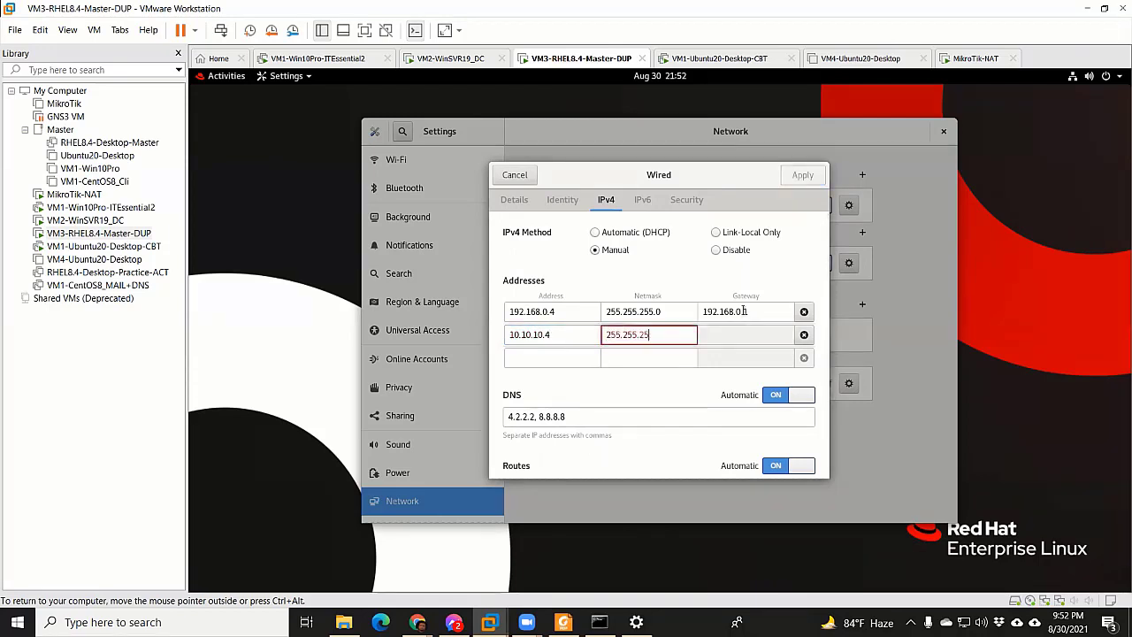
pyautogui.press('BackSpace')
pyautogui.press('BackSpace')
pyautogui.press('BackSpace')
pyautogui.press('BackSpace')
pyautogui.press('BackSpace')
pyautogui.press('BackSpace')
pyautogui.write('0.0.0')
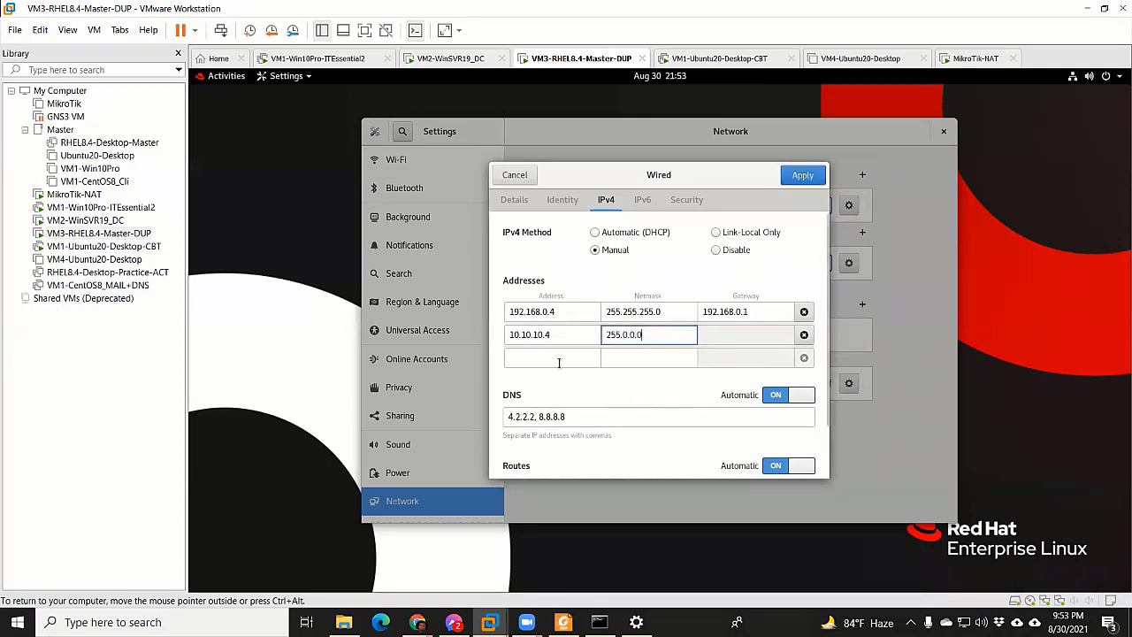
# Add a third address 172.25.11.10 with netmask 255.255.0.0
pyautogui.click(550, 358)
pyautogui.write('172.2')
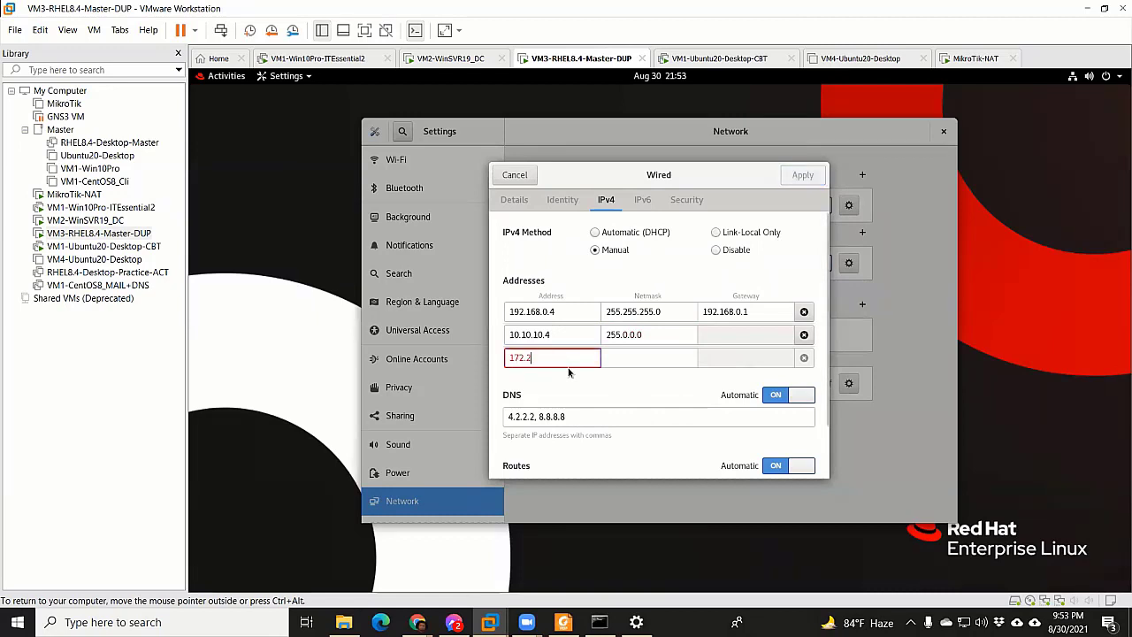
pyautogui.write('5.1')
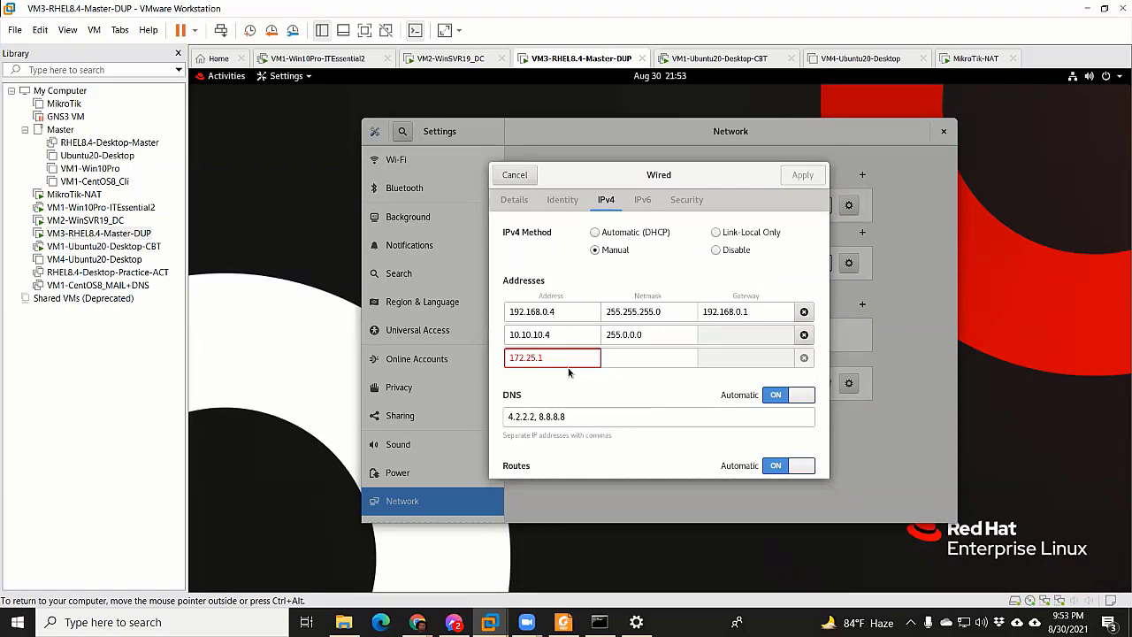
pyautogui.write('1.10')
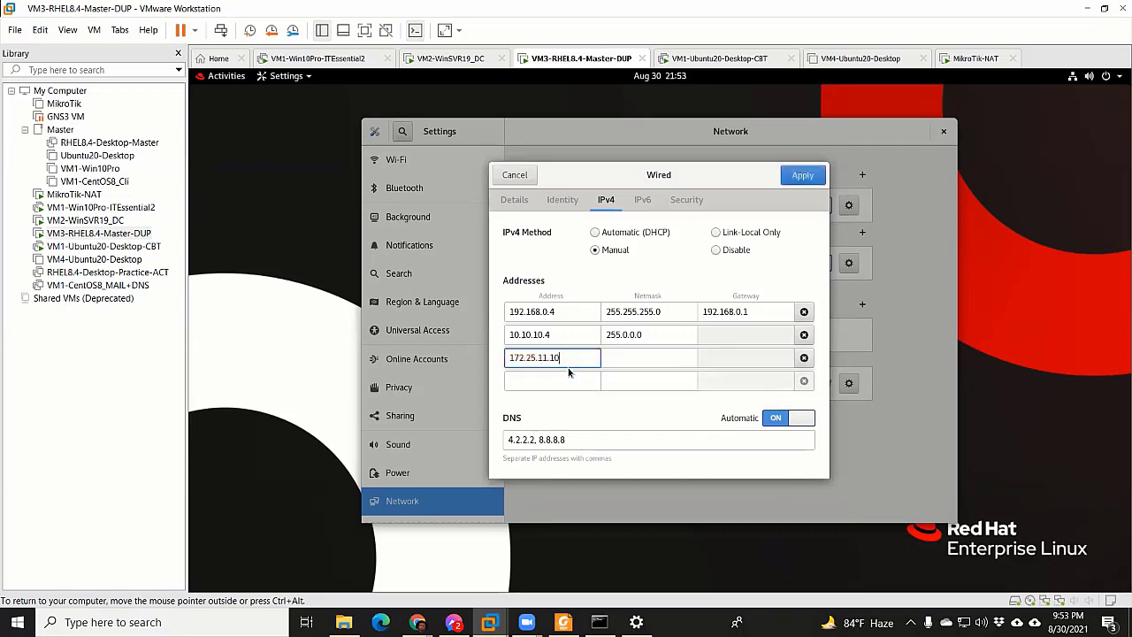
pyautogui.click(659, 358)
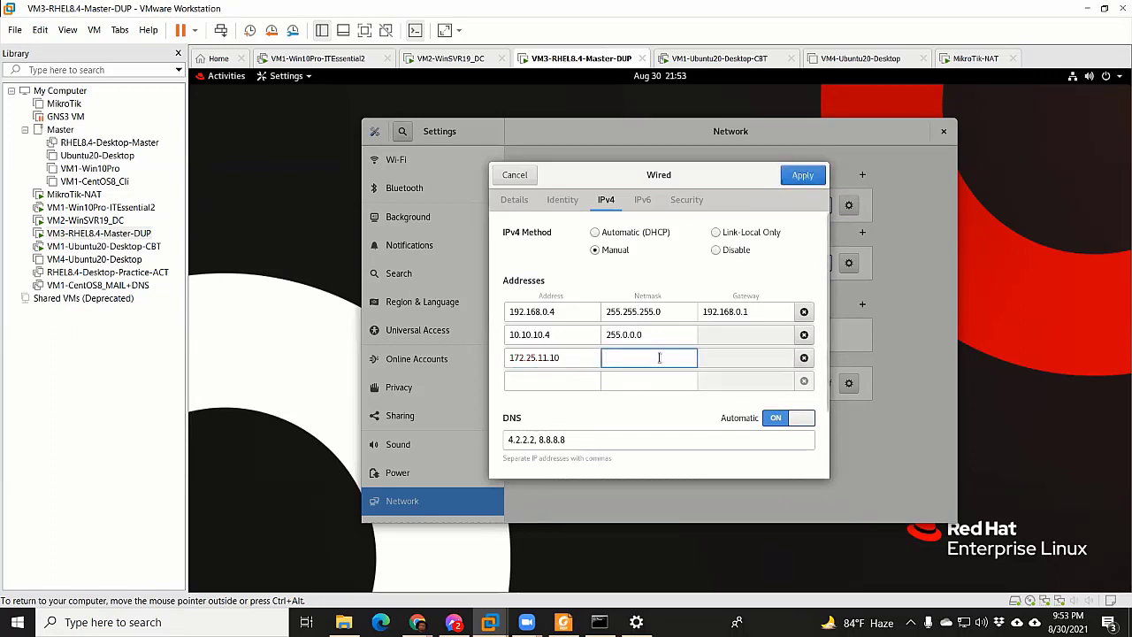
pyautogui.write('255.255.')
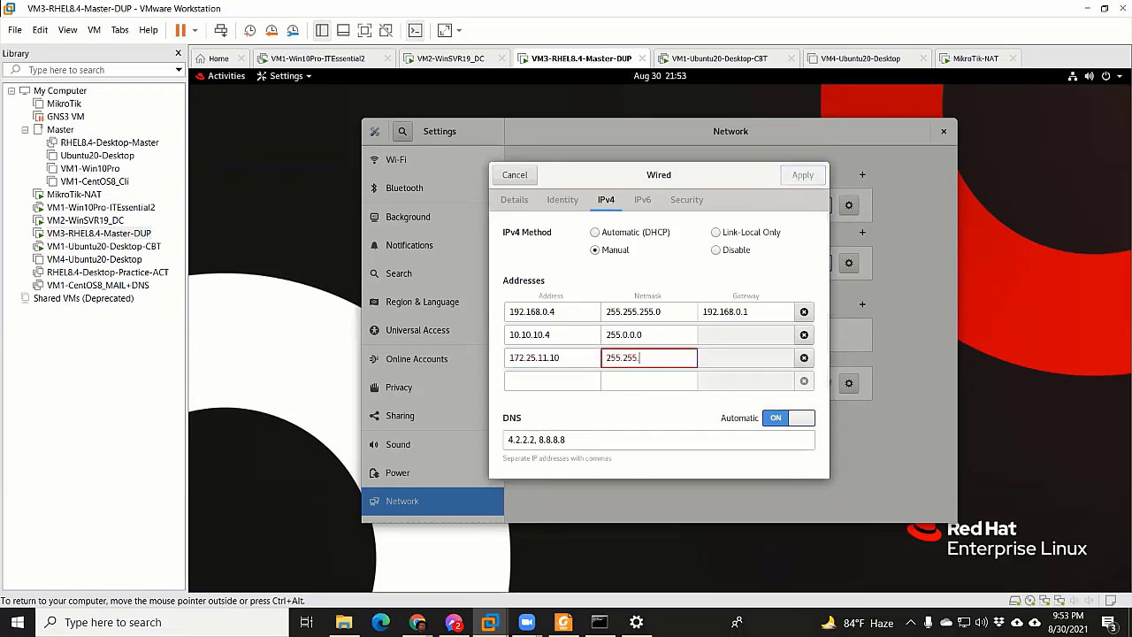
pyautogui.write('0.0')
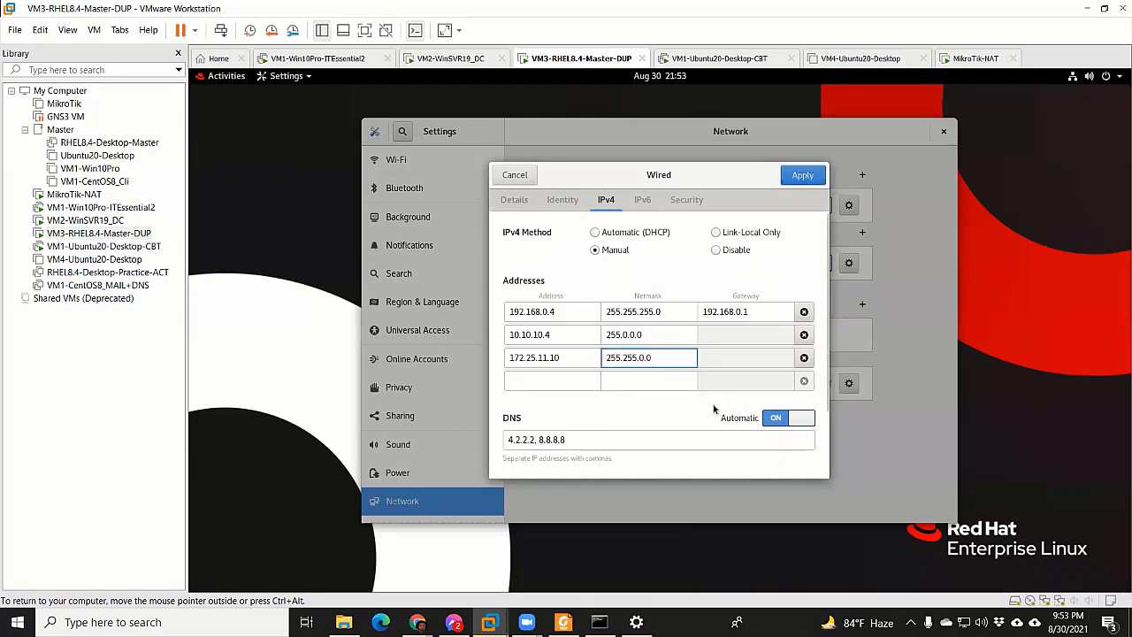
# Apply the new addresses and restart the ens160 connection
pyautogui.click(801, 175)
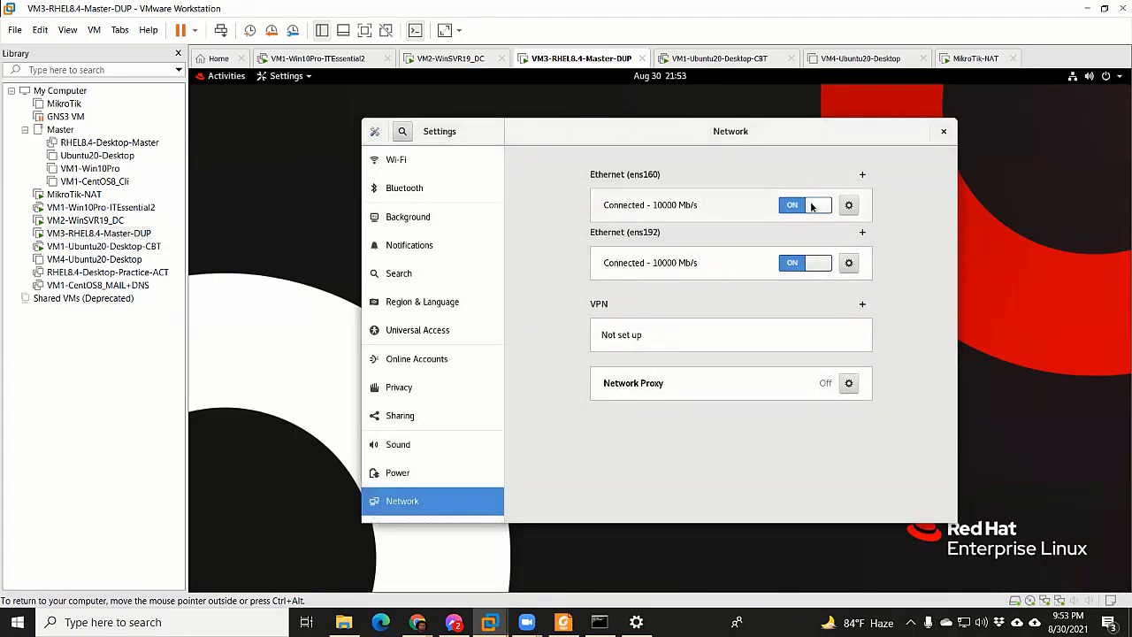
pyautogui.click(818, 207)
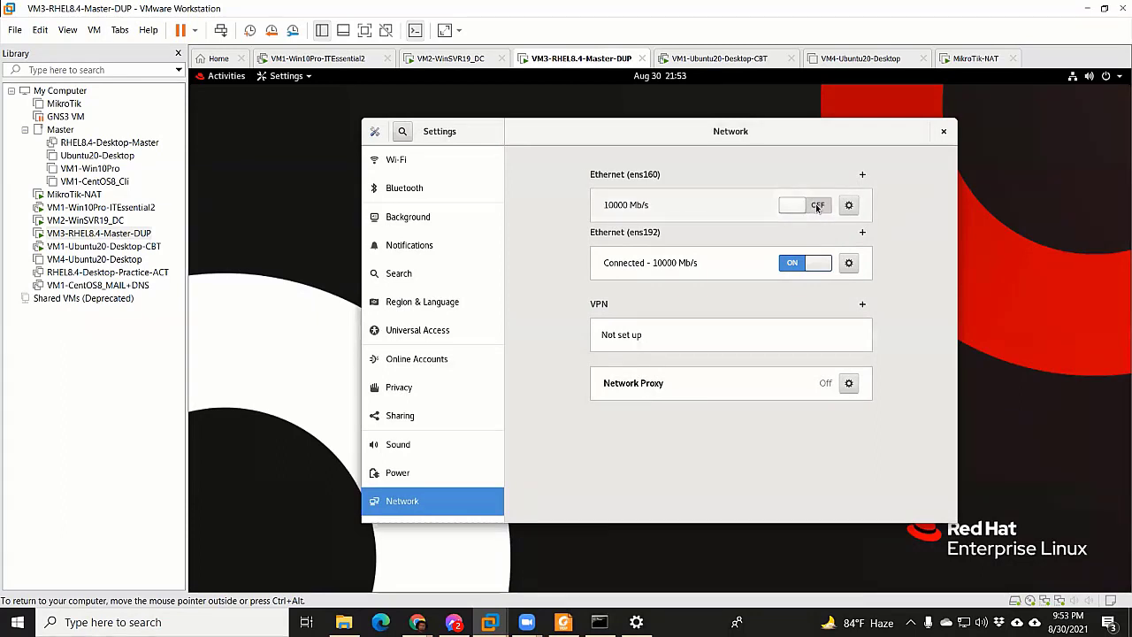
pyautogui.click(818, 206)
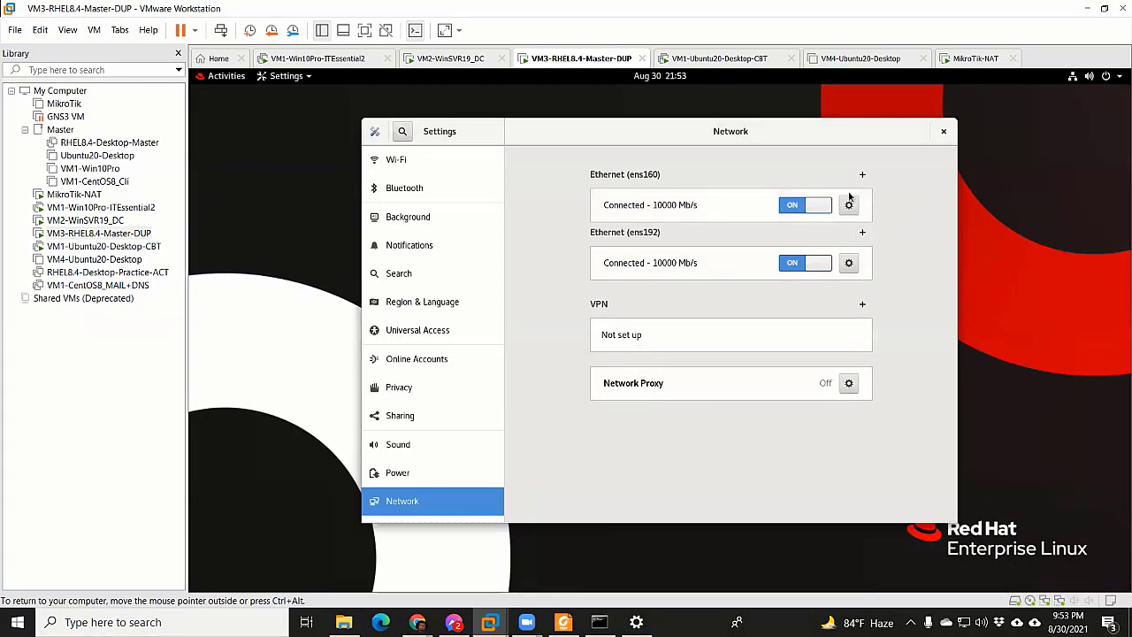
# Reopen ens160's details and select the default route 192.168.0.1
pyautogui.click(849, 204)
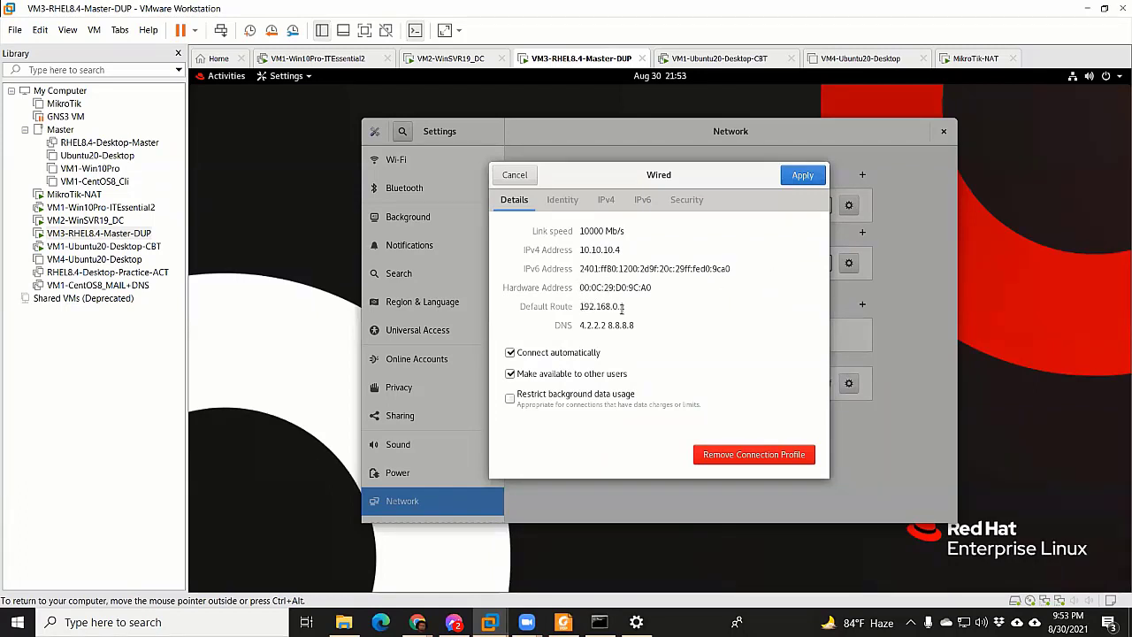
pyautogui.moveTo(584, 306); pyautogui.dragTo(662, 309)
pyautogui.click(658, 306)
pyautogui.moveTo(579, 307); pyautogui.dragTo(624, 307)
# Review the IPv4 gateway 192.168.0.1 and the connection details summary
pyautogui.click(606, 200)
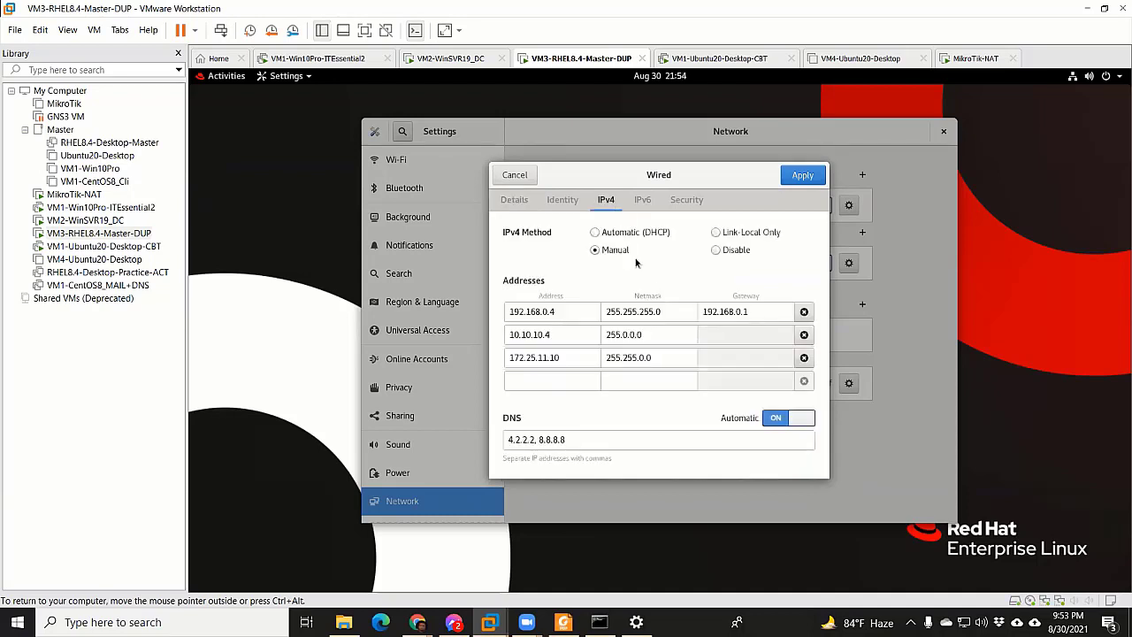
pyautogui.click(757, 311)
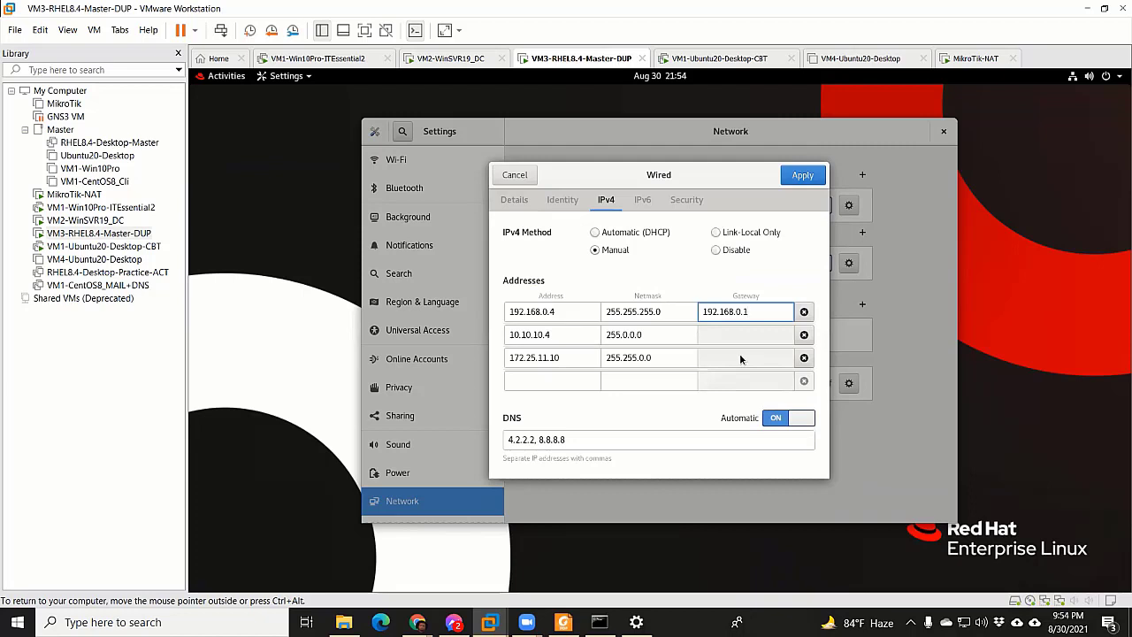
pyautogui.click(556, 201)
pyautogui.click(517, 202)
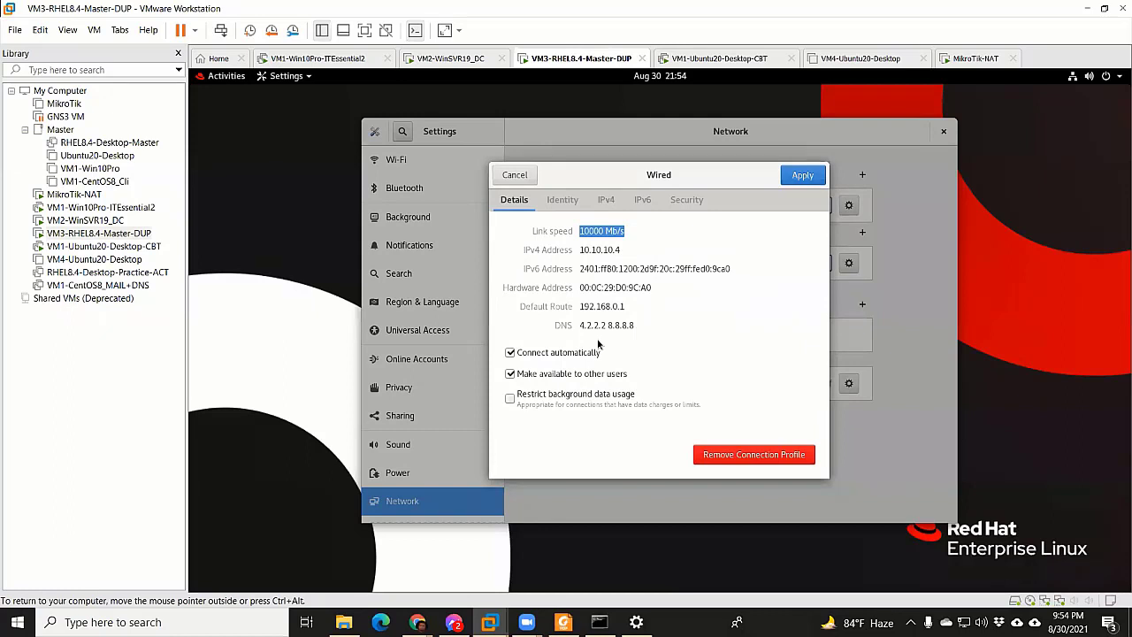
pyautogui.click(607, 201)
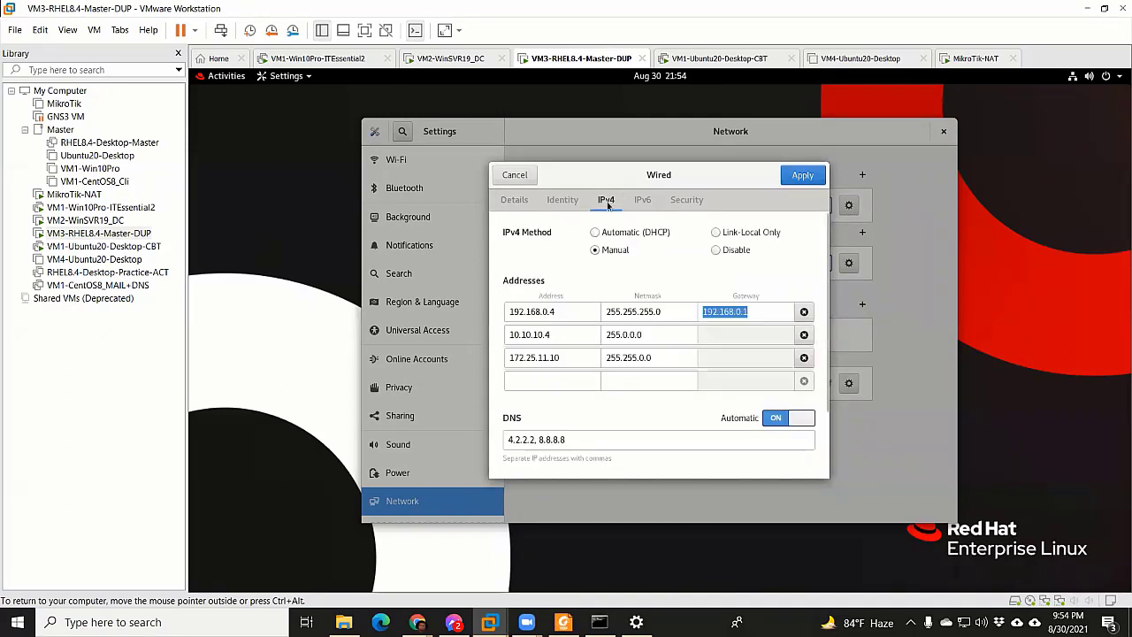
# Inspect the IPv4 route address, netmask and metric fields, then the address list
pyautogui.scroll(-3, 637, 364)
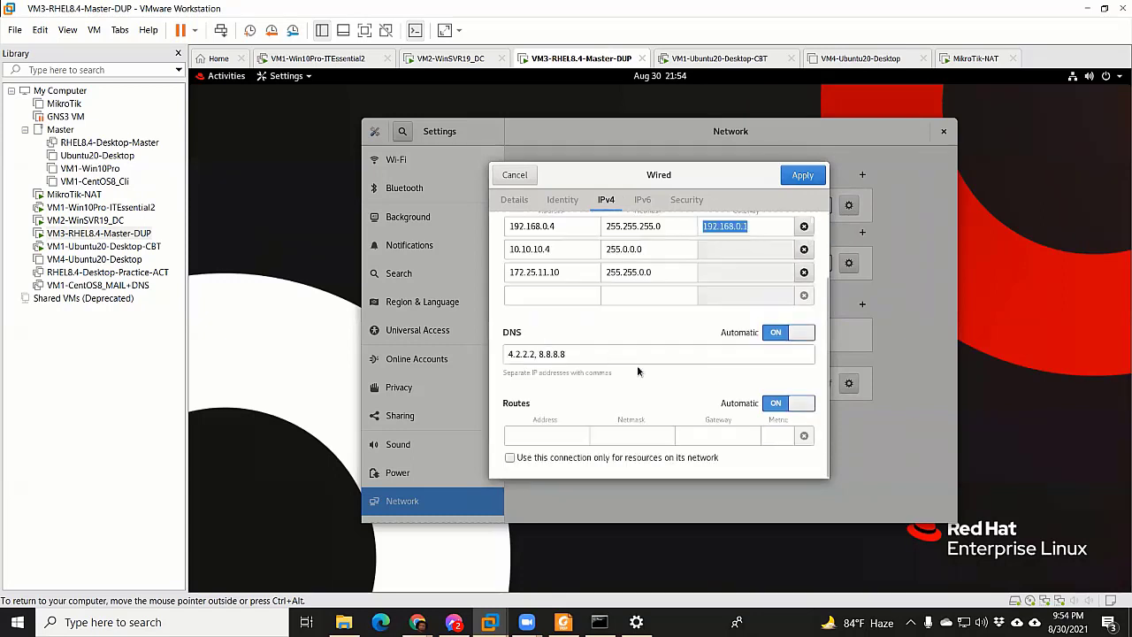
pyautogui.click(539, 436)
pyautogui.click(650, 430)
pyautogui.press('Tab')
pyautogui.press('Tab')
pyautogui.scroll(3, 569, 404)
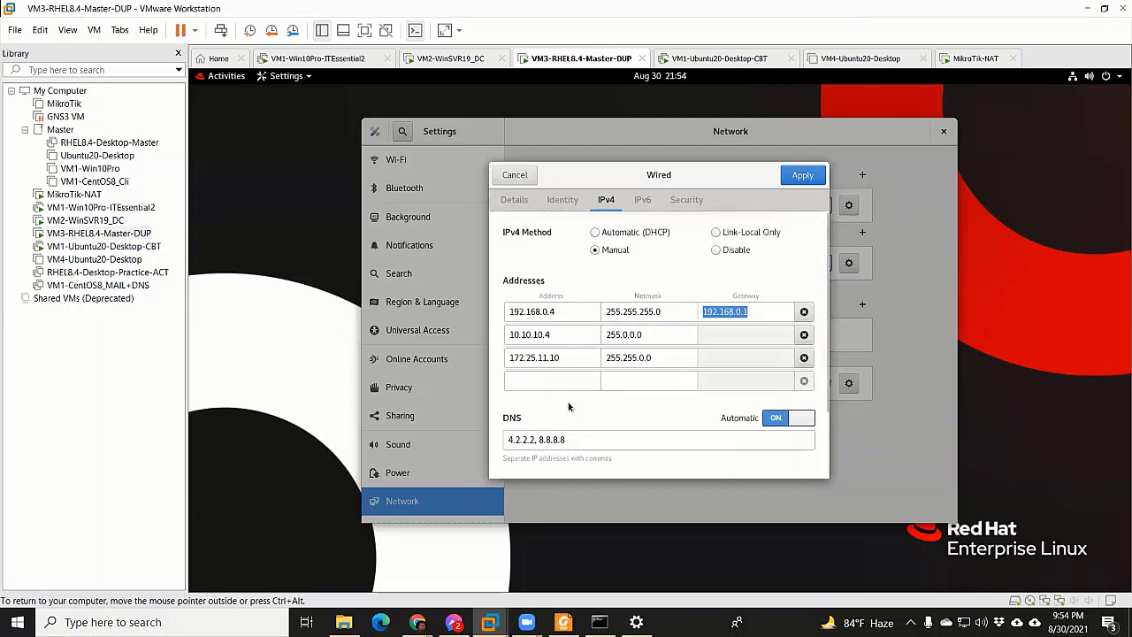
pyautogui.scroll(-3, 568, 406)
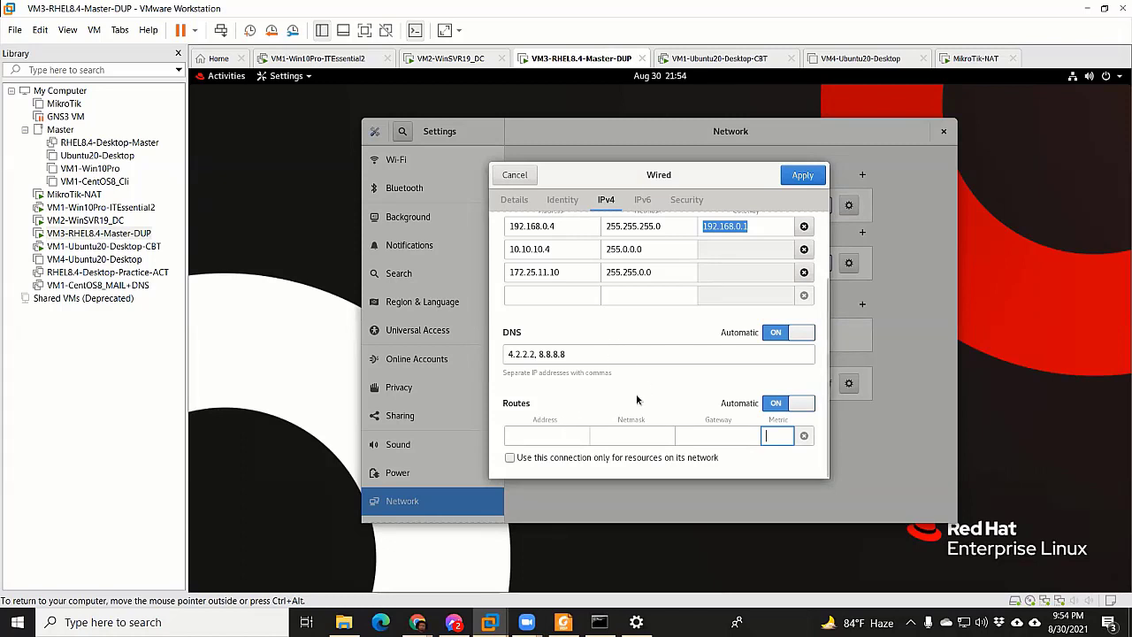
pyautogui.scroll(1, 572, 418)
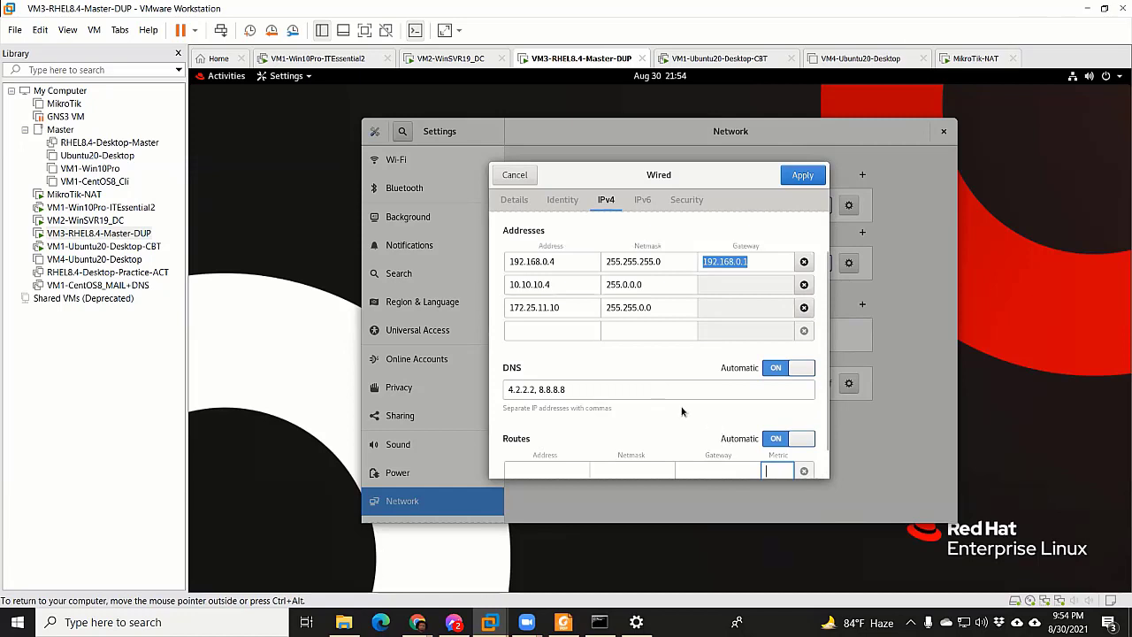
pyautogui.scroll(1, 681, 411)
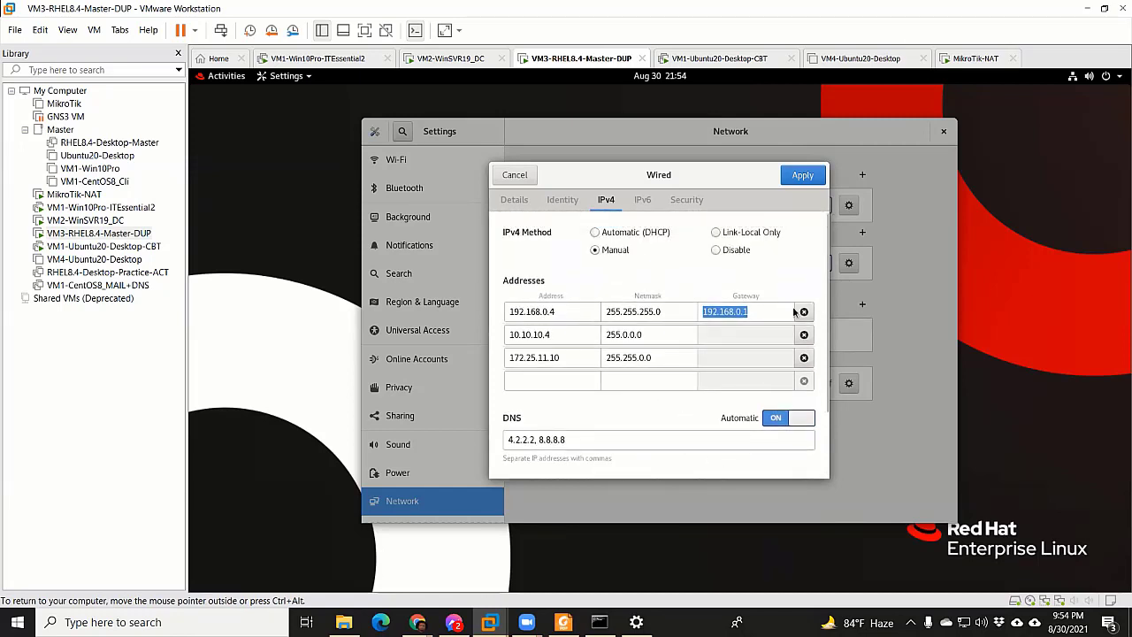
pyautogui.click(567, 313)
# Apply the IPv4 changes, restart ens160, check its details, then switch to VM4-Ubuntu20-Desktop
pyautogui.click(803, 176)
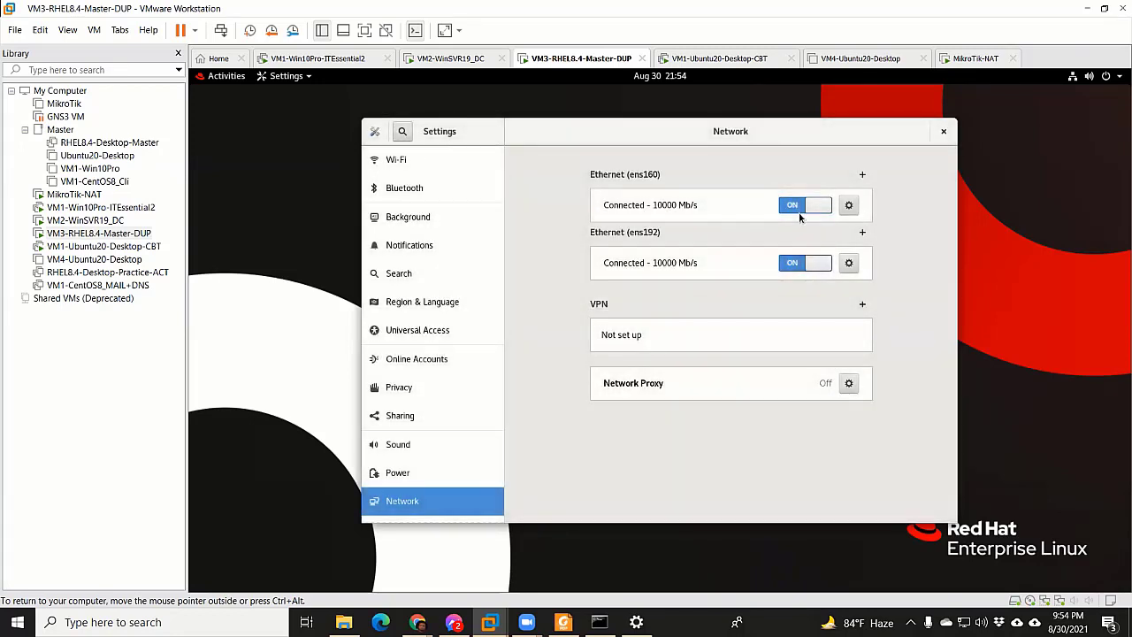
pyautogui.click(803, 210)
pyautogui.click(814, 209)
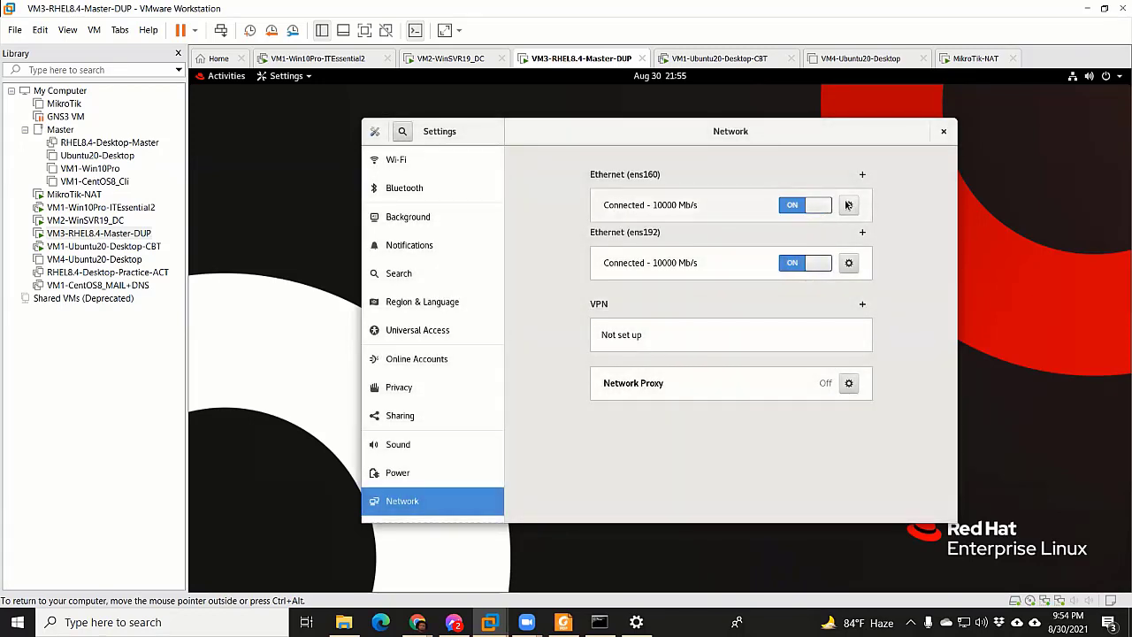
pyautogui.click(850, 206)
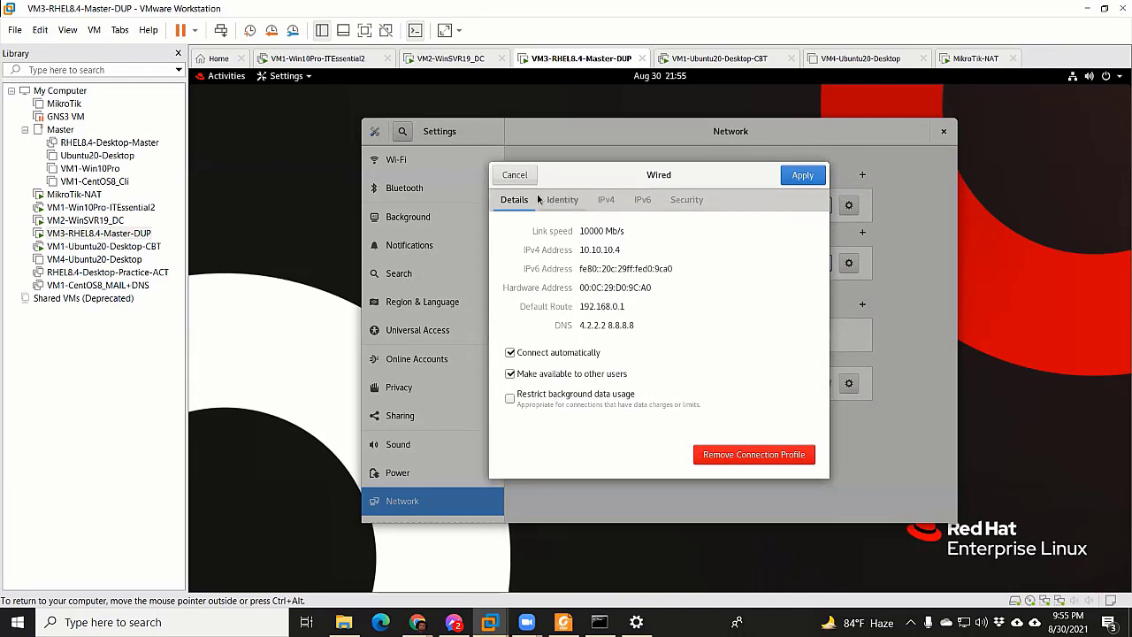
pyautogui.click(837, 59)
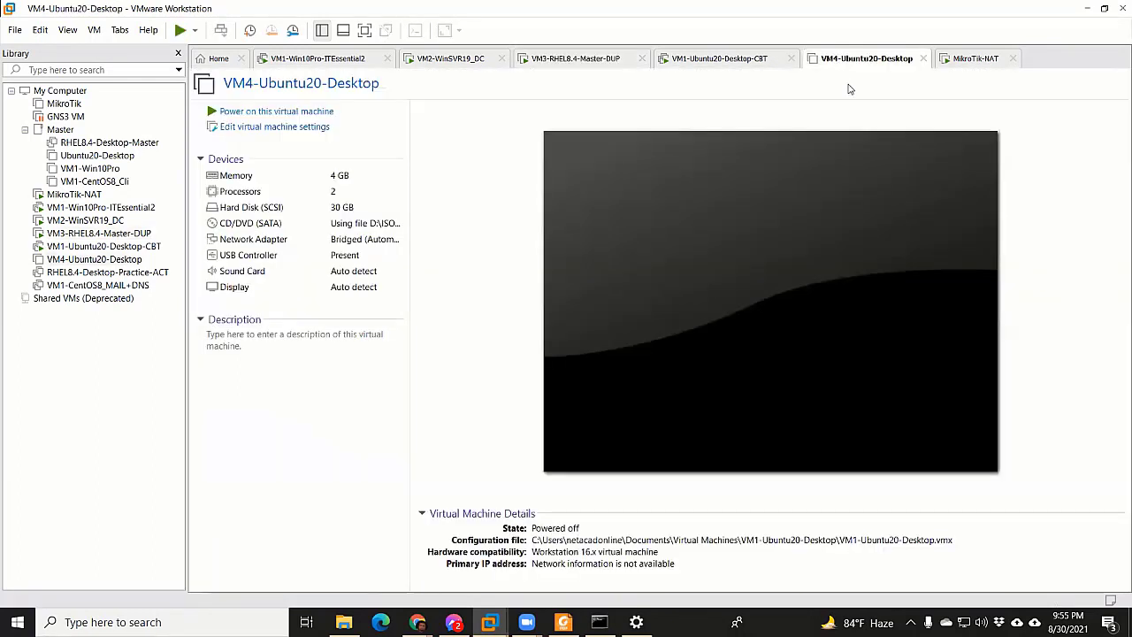
# Log in to VM1-Ubuntu20-Desktop-CBT as the student user and release input to the host
pyautogui.click(97, 246)
pyautogui.click(632, 279)
pyautogui.click(653, 332)
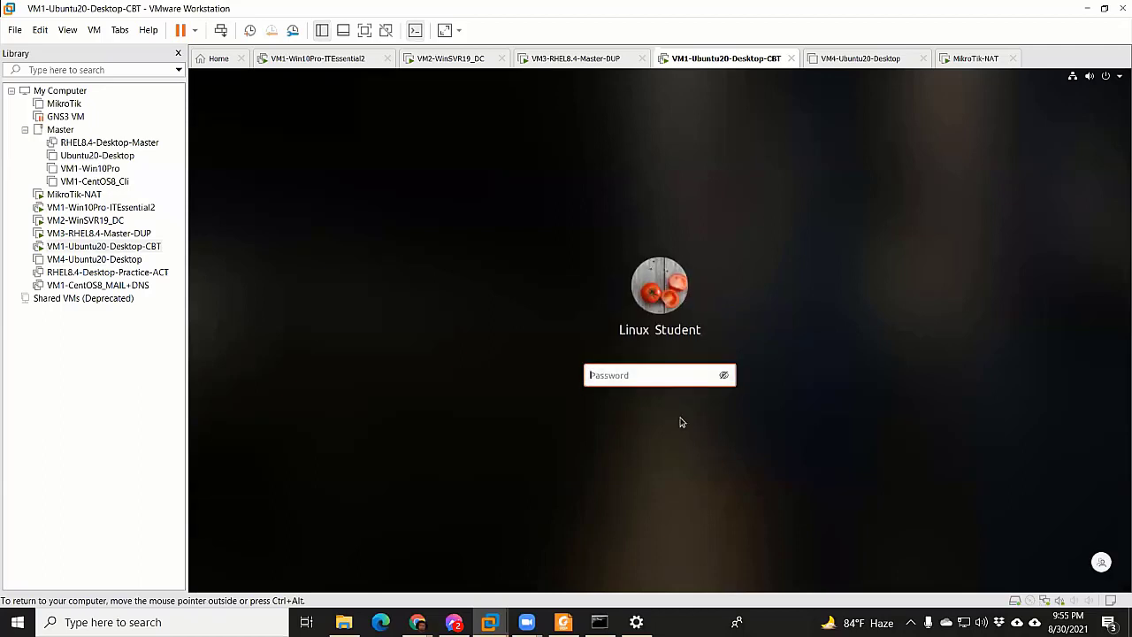
pyautogui.write('******')
pyautogui.press('BackSpace')
pyautogui.press('BackSpace')
pyautogui.press('BackSpace')
pyautogui.press('BackSpace')
pyautogui.press('BackSpace')
pyautogui.press('BackSpace')
pyautogui.write('***')
pyautogui.press('BackSpace')
pyautogui.press('BackSpace')
pyautogui.press('BackSpace')
pyautogui.write('******')
pyautogui.press('Return')
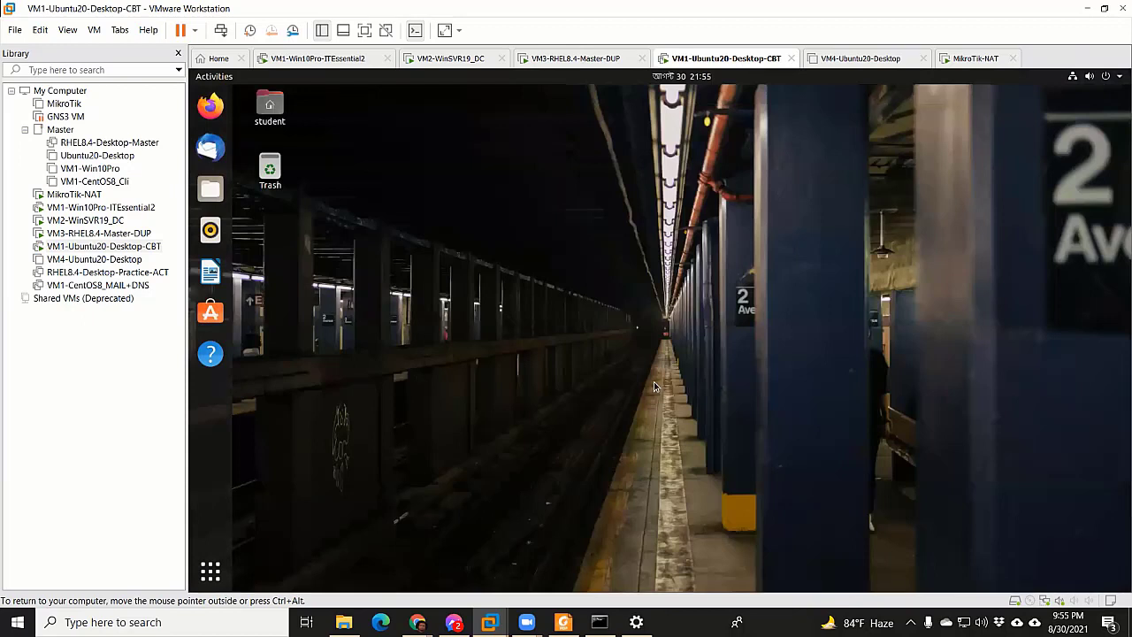
pyautogui.hotkey('ctrl', 'alt')
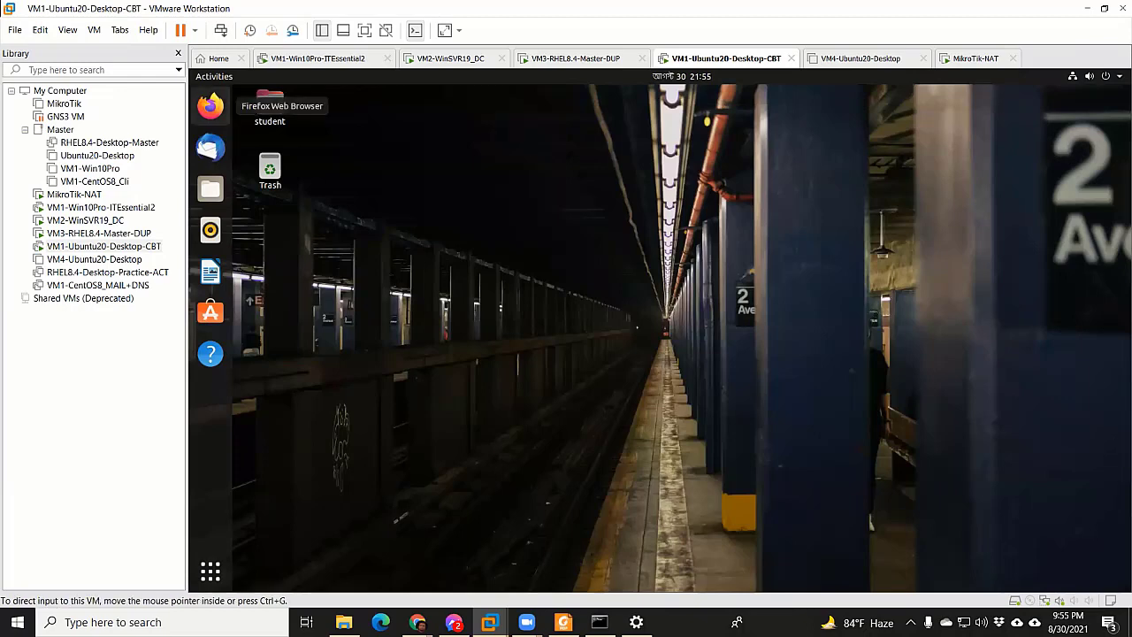
pyautogui.hotkey('alt', 'Tab')
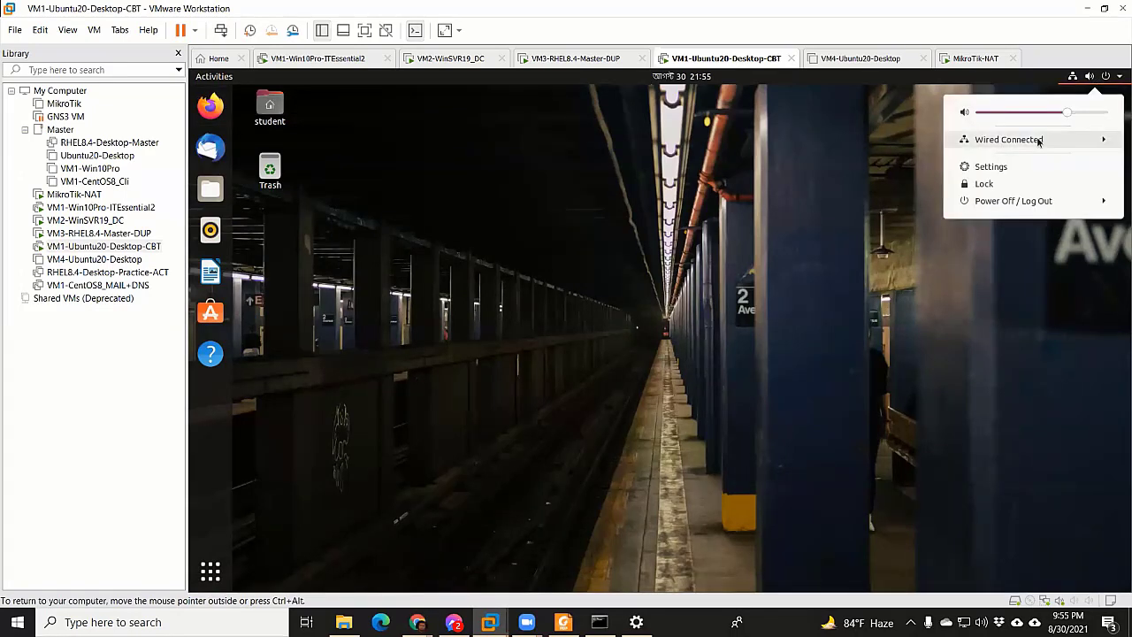
# Open Wired Settings from the system menu and the wired connection's configuration
pyautogui.click(1040, 141)
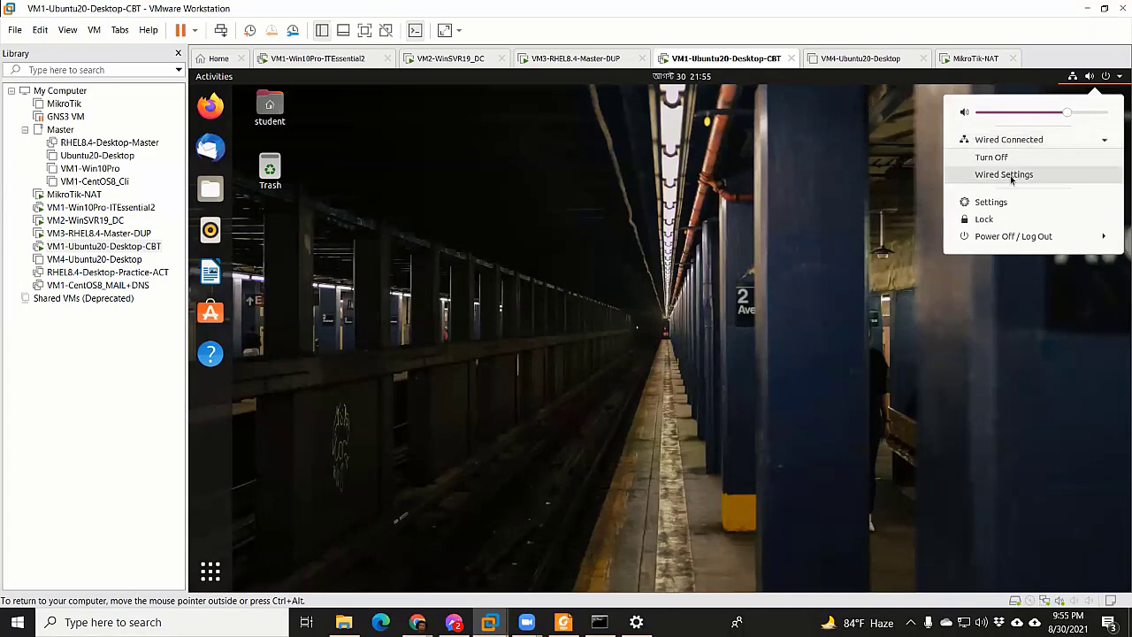
pyautogui.click(1009, 176)
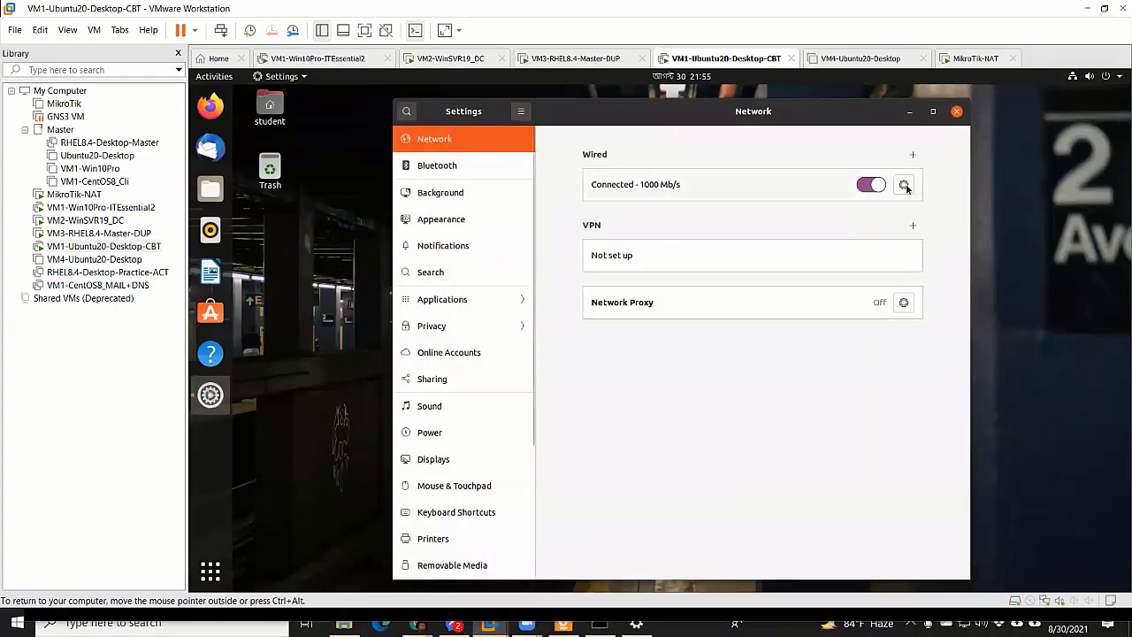
pyautogui.click(904, 184)
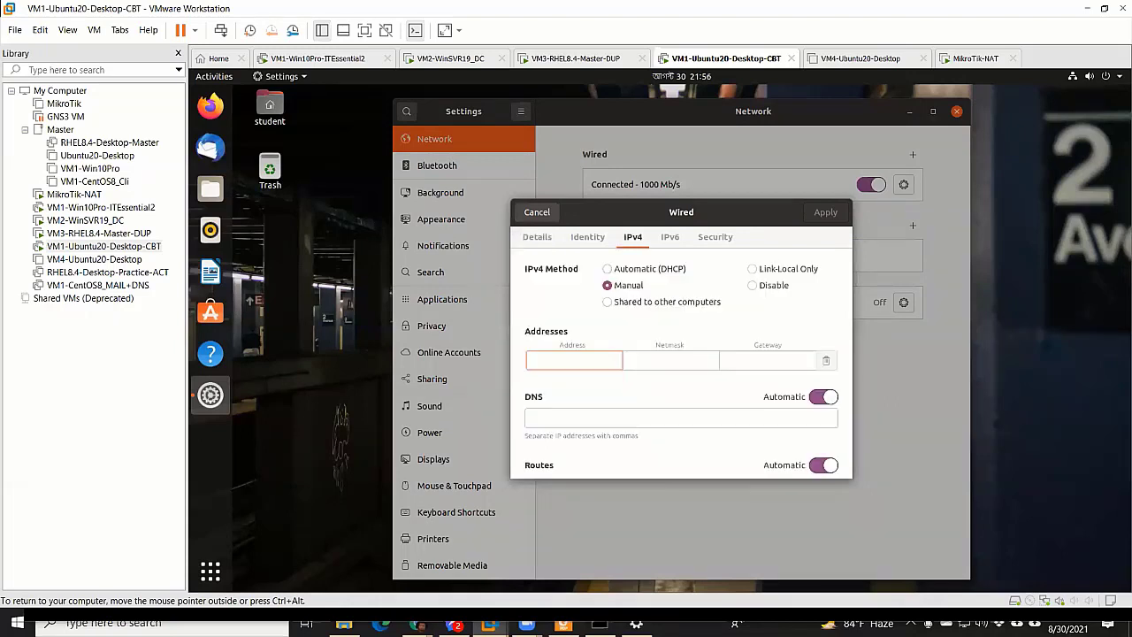
# Enter address 192.168.0.5, netmask 255.255.255.0 and gateway 192.168.0.1
pyautogui.write('192.1')
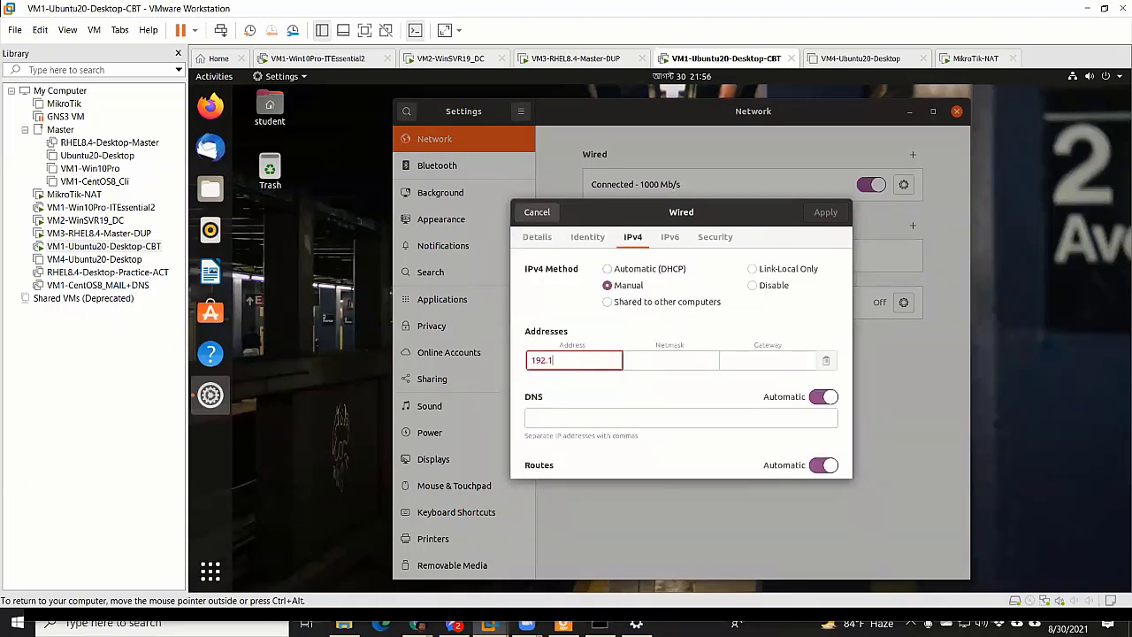
pyautogui.write('680.')
pyautogui.press('BackSpace')
pyautogui.press('BackSpace')
pyautogui.write('.0.5')
pyautogui.press('Tab')
pyautogui.write('255.255.255.0')
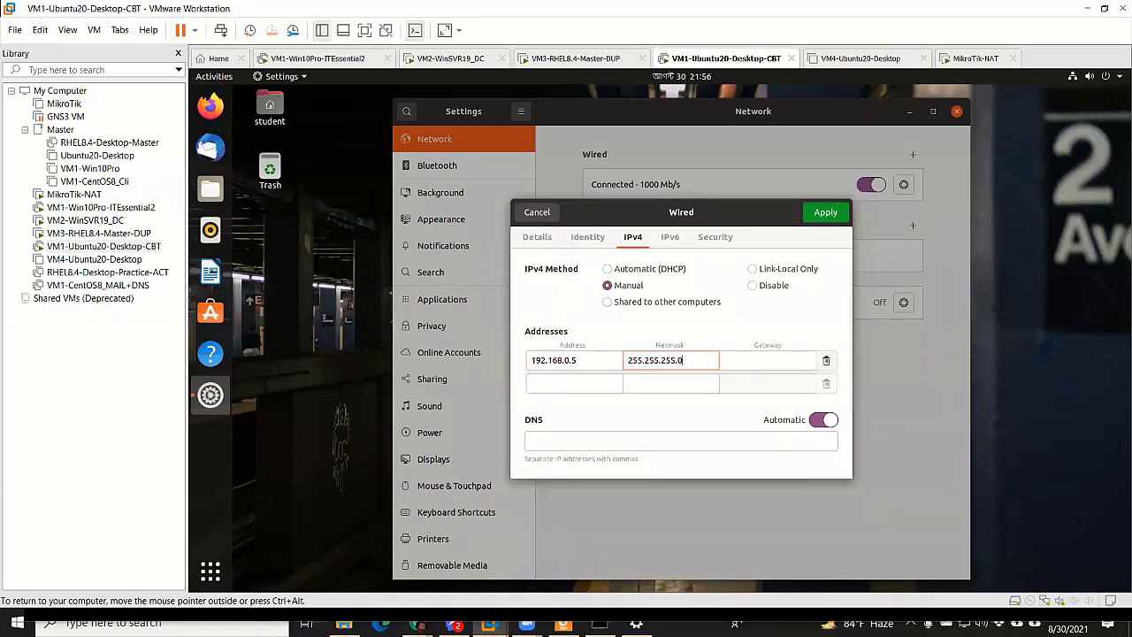
pyautogui.press('Tab')
pyautogui.write('192.168')
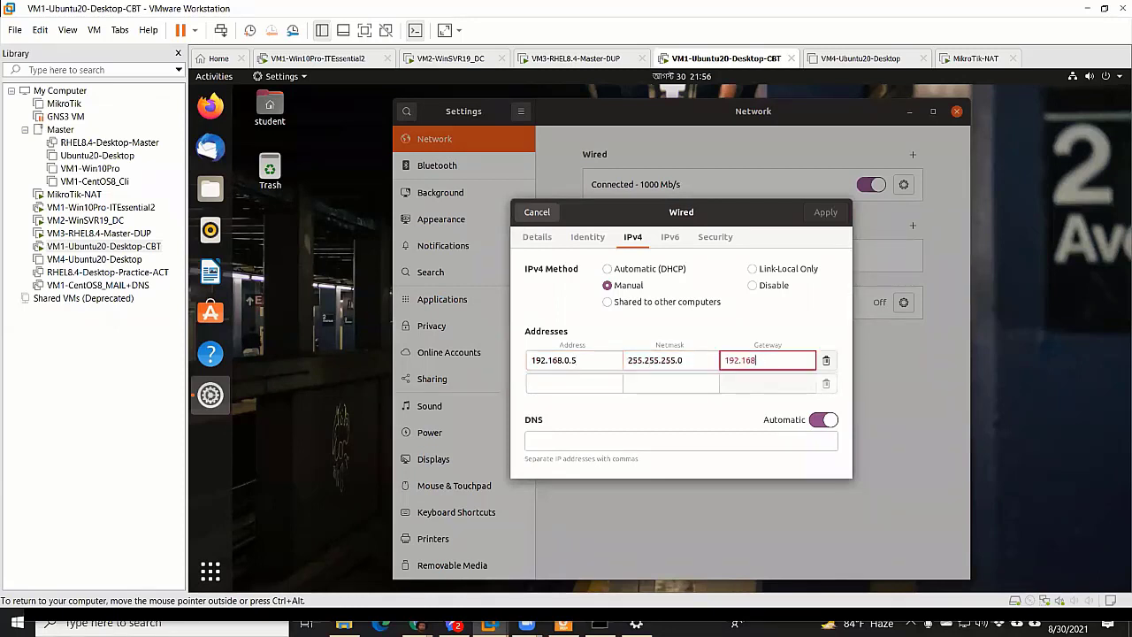
pyautogui.write('.0.1')
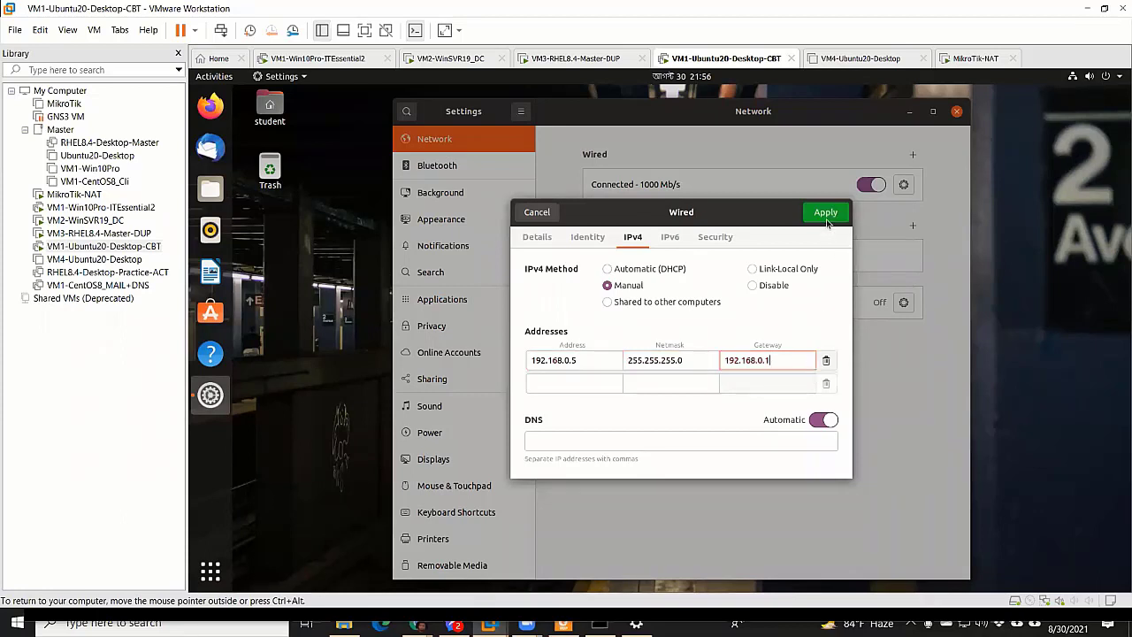
# Set DNS to 4.2.2.2, 8.8.8.8, apply, and turn the wired connection off
pyautogui.click(643, 442)
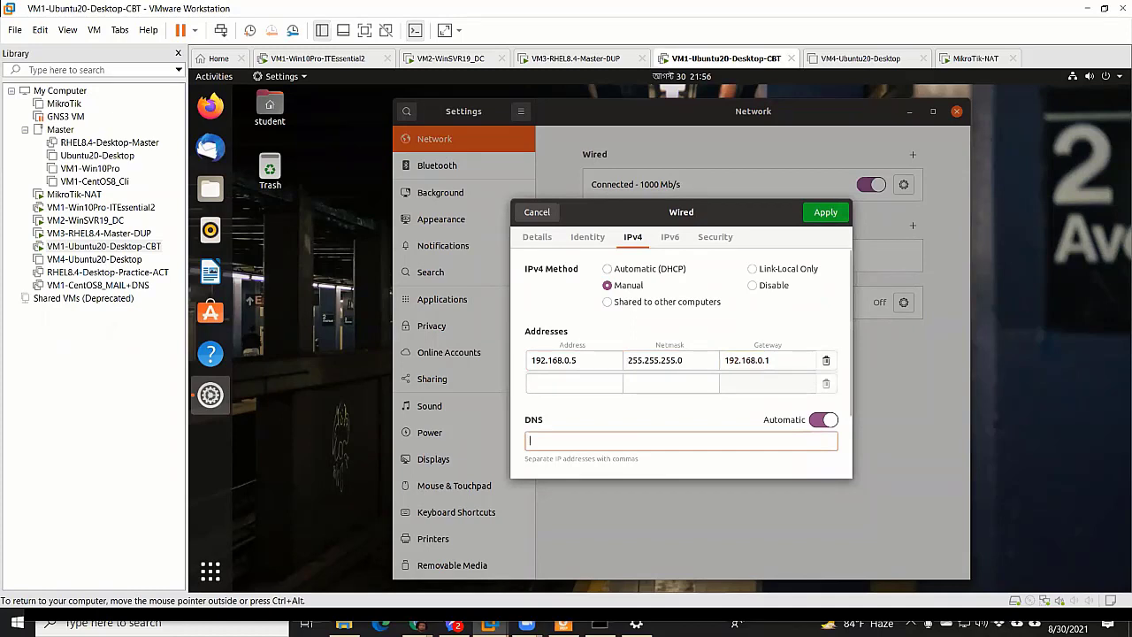
pyautogui.write('4.2.2')
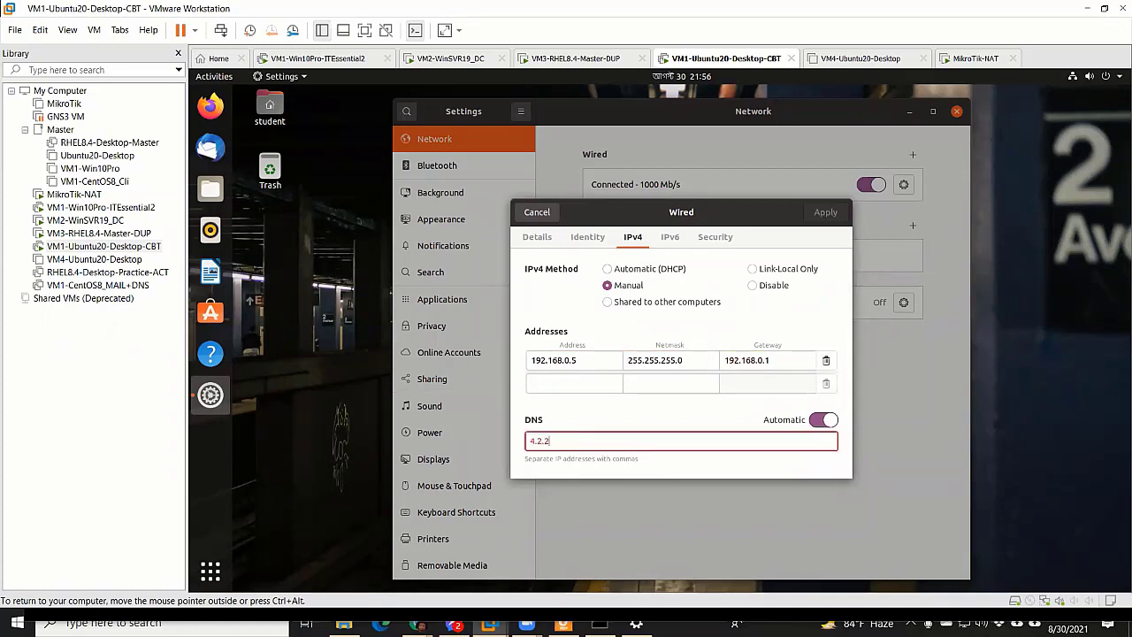
pyautogui.write('.2,')
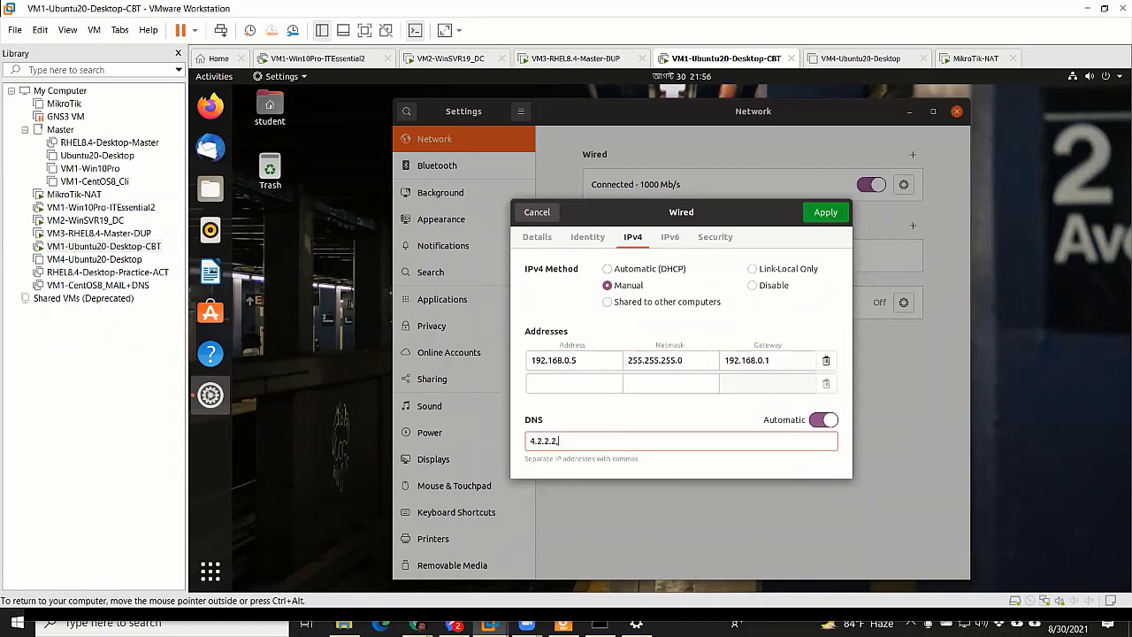
pyautogui.write(' 8.8.8.')
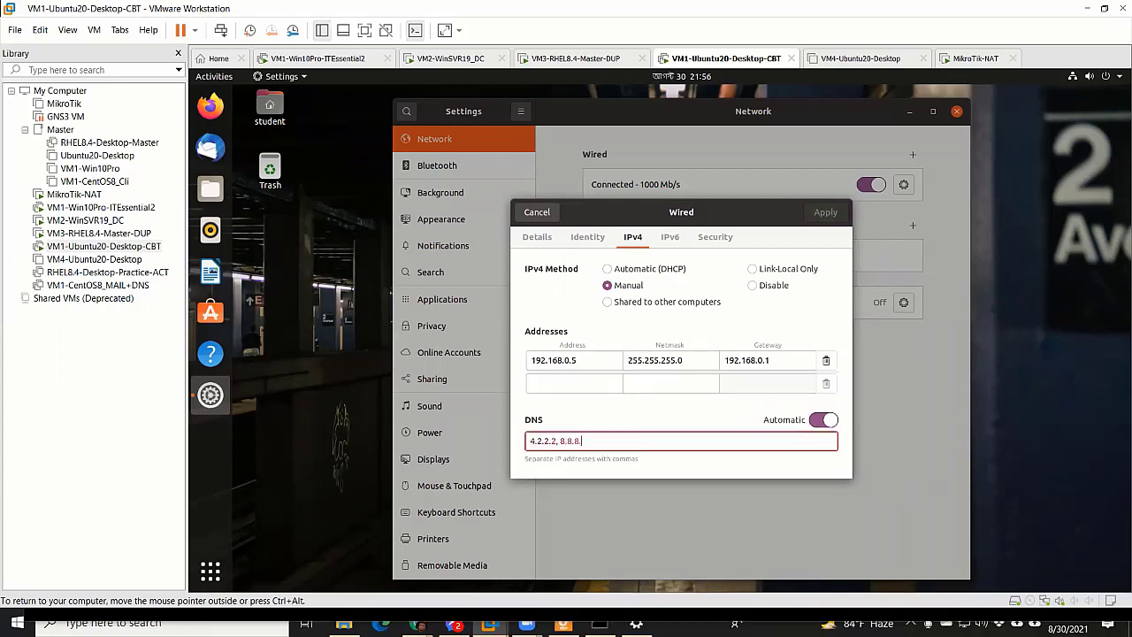
pyautogui.write('8')
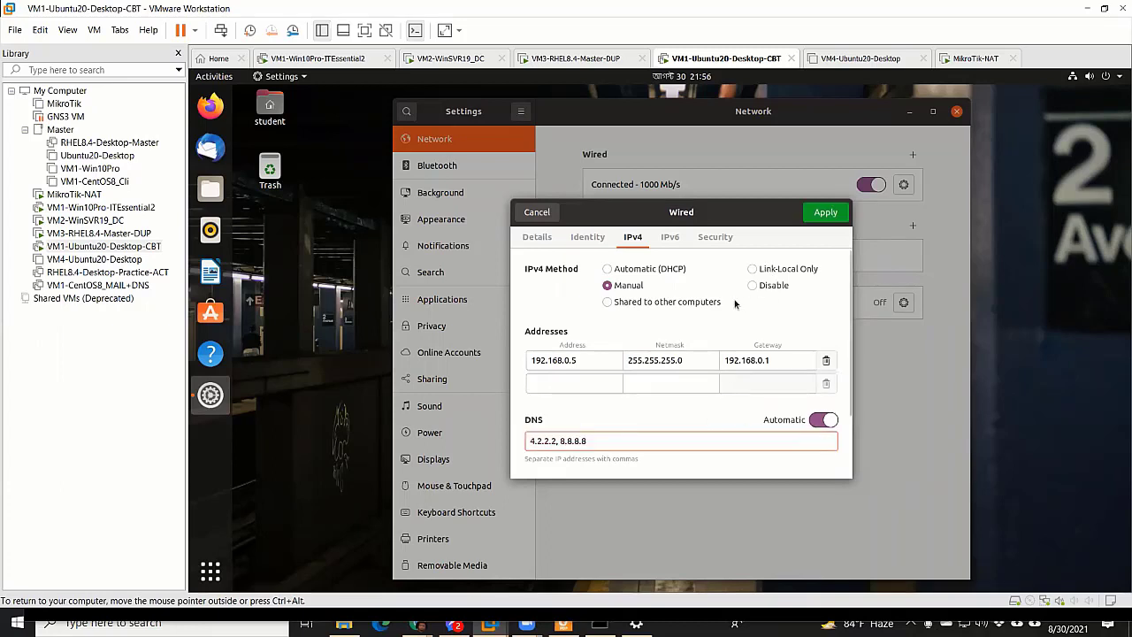
pyautogui.click(826, 211)
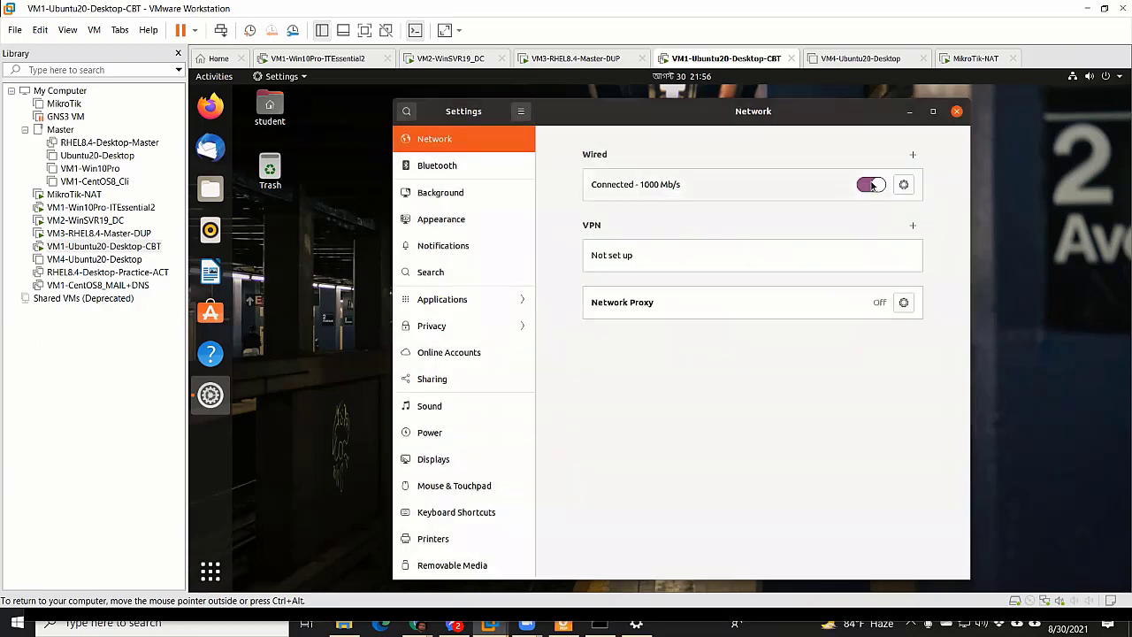
pyautogui.click(872, 185)
# Turn the wired connection back on, close its details, and close Settings
pyautogui.click(871, 184)
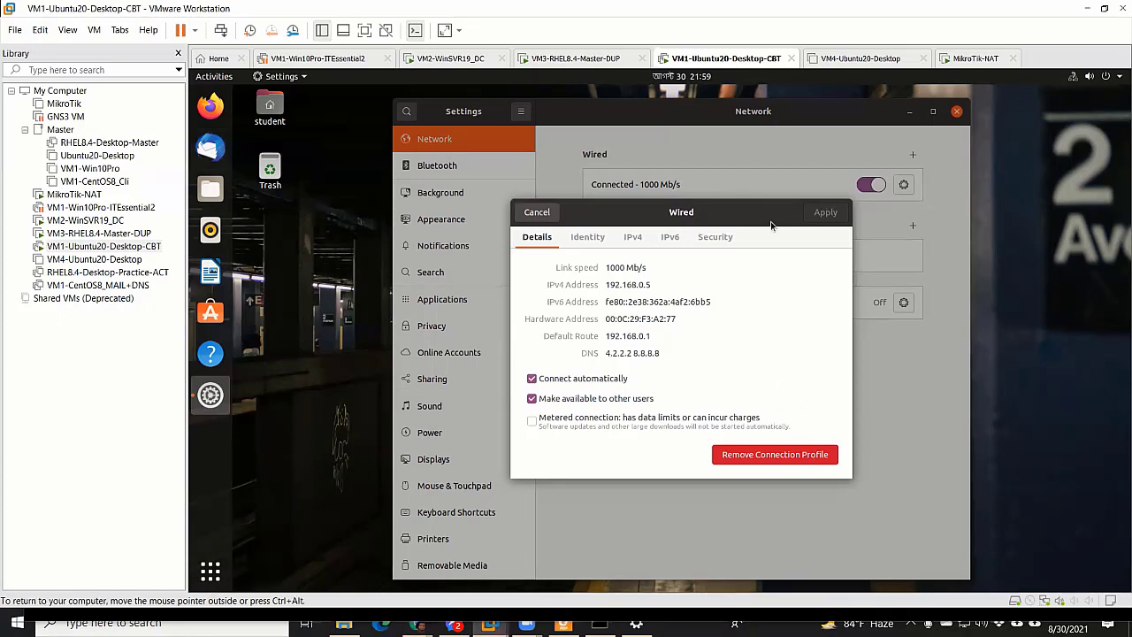
pyautogui.click(556, 215)
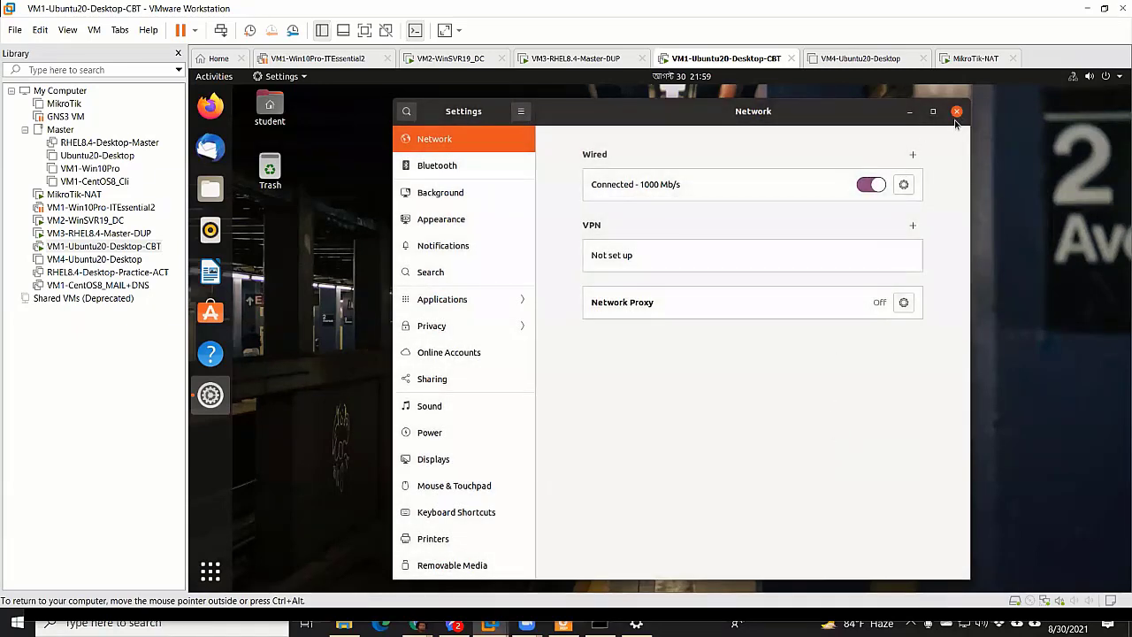
pyautogui.click(956, 111)
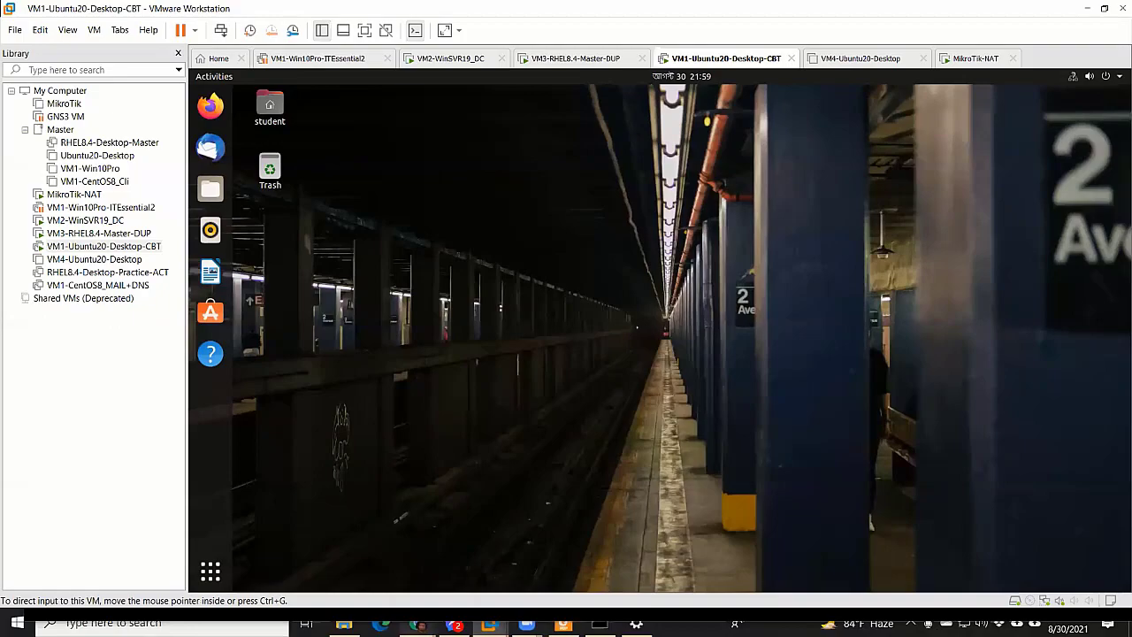
pyautogui.click(454, 624)
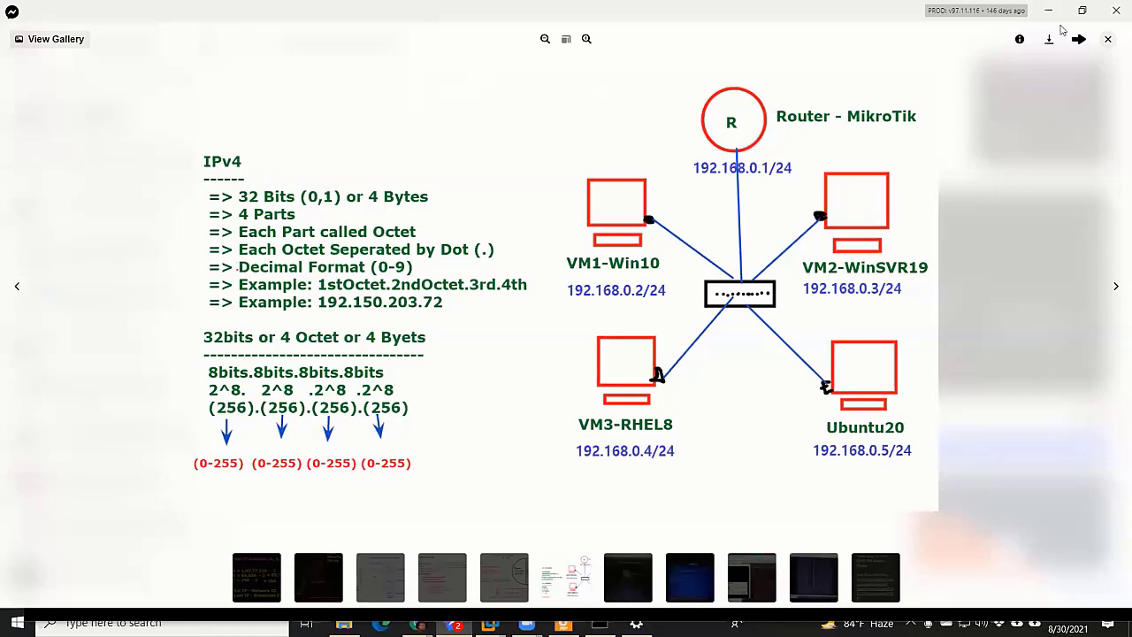
pyautogui.hotkey('alt', 'Tab')
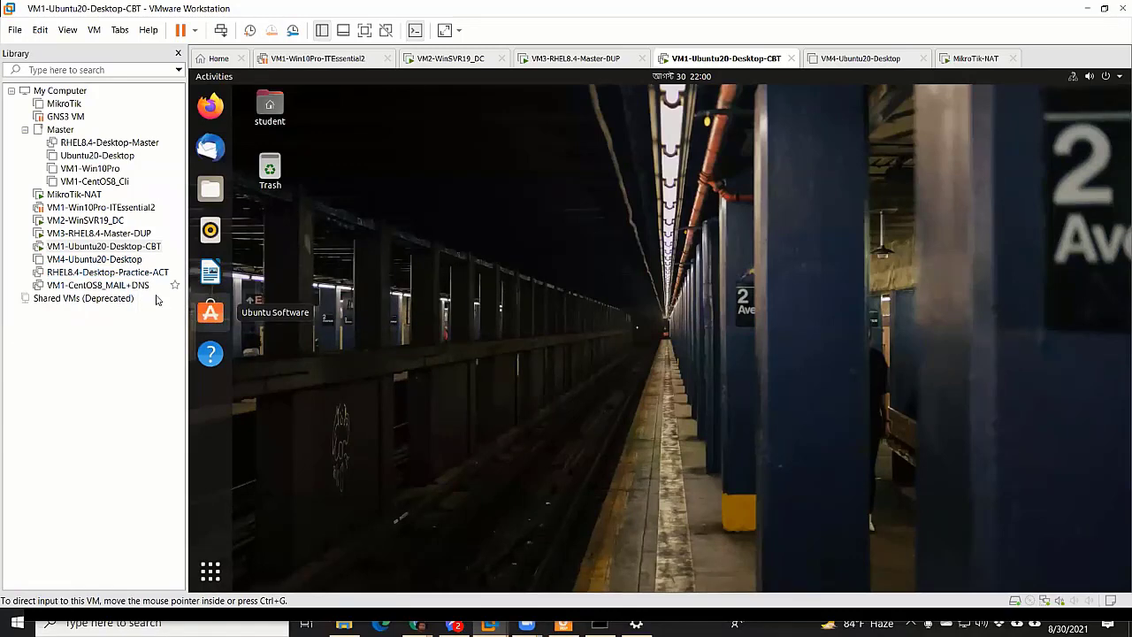
pyautogui.click(77, 323)
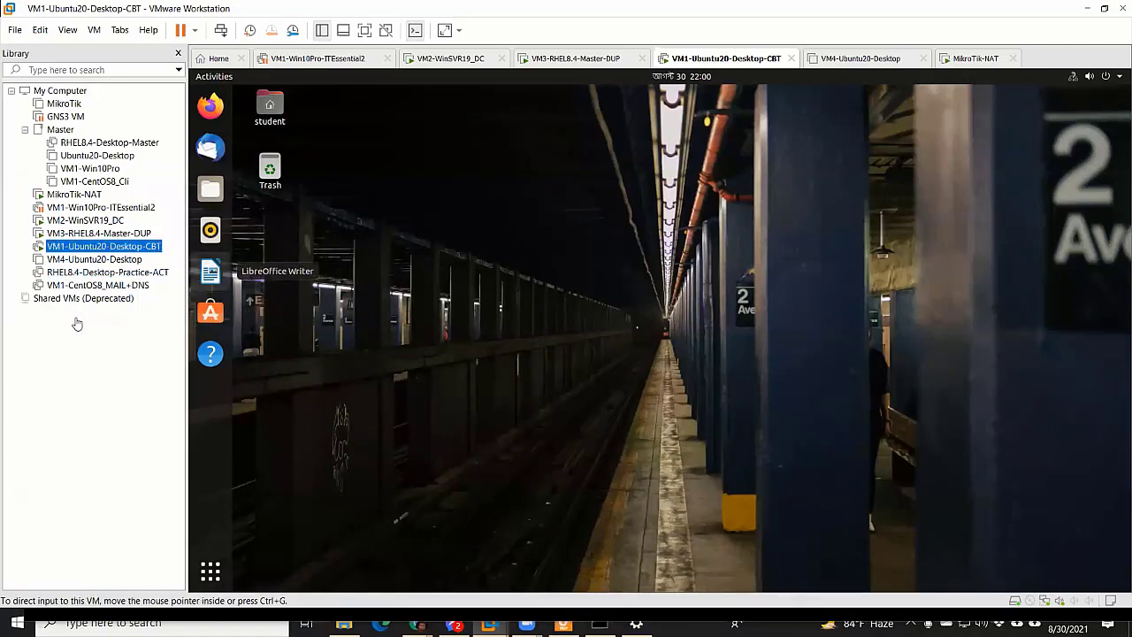
# Log in to MikroTik-NAT as admin and run 'ip address print'
pyautogui.click(84, 194)
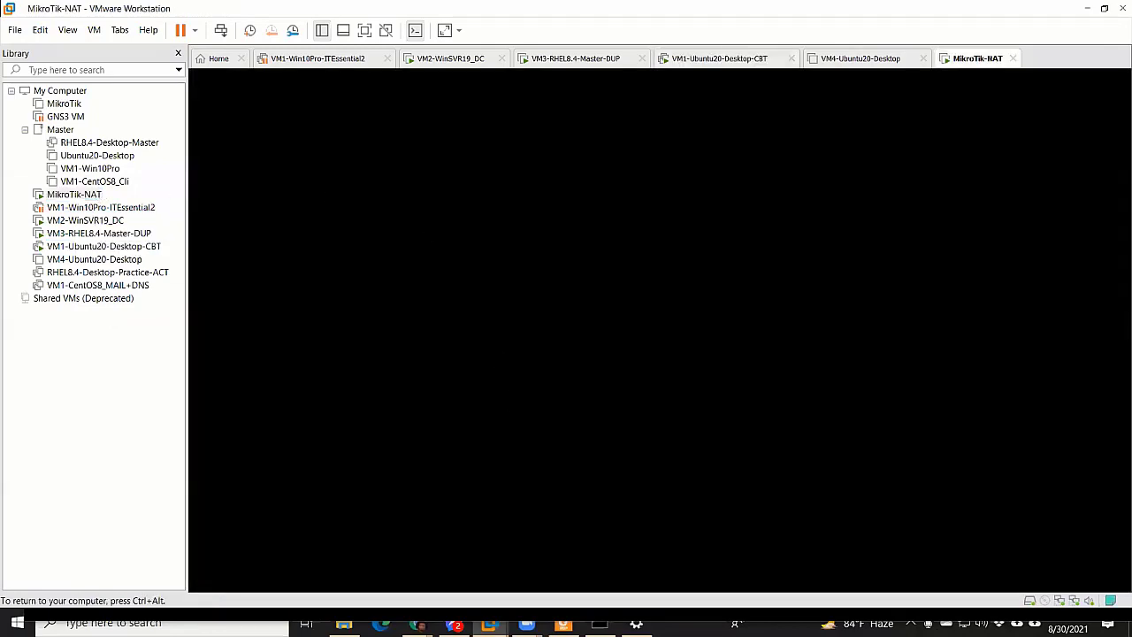
pyautogui.write('admin')
pyautogui.press('Return')
pyautogui.press('Return')
pyautogui.press('Return')
pyautogui.press('Return')
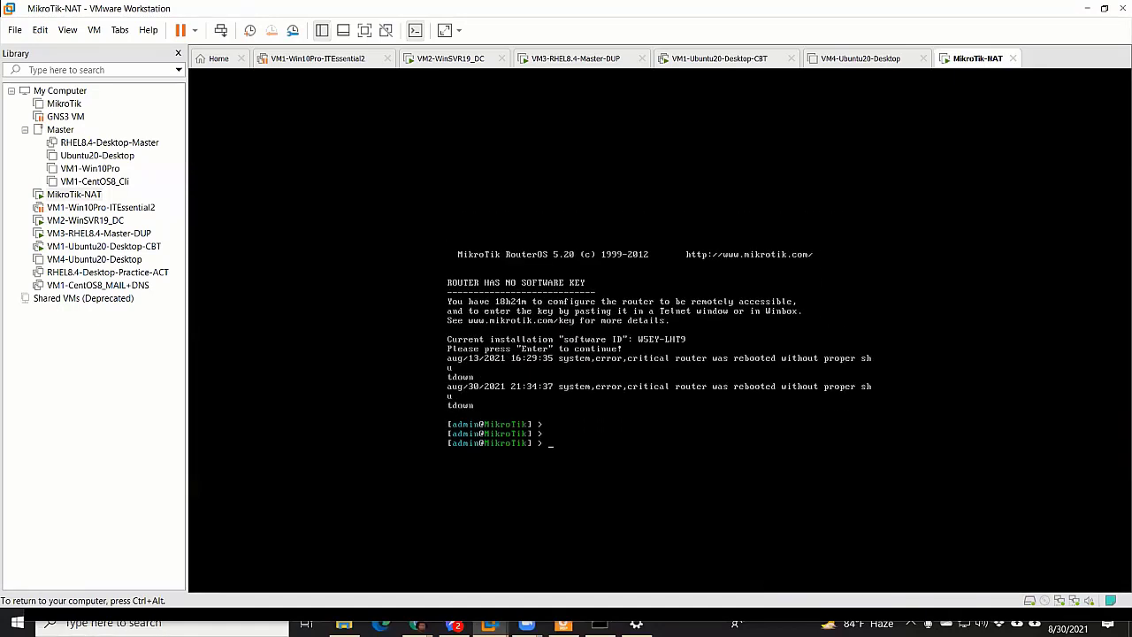
pyautogui.press('Return')
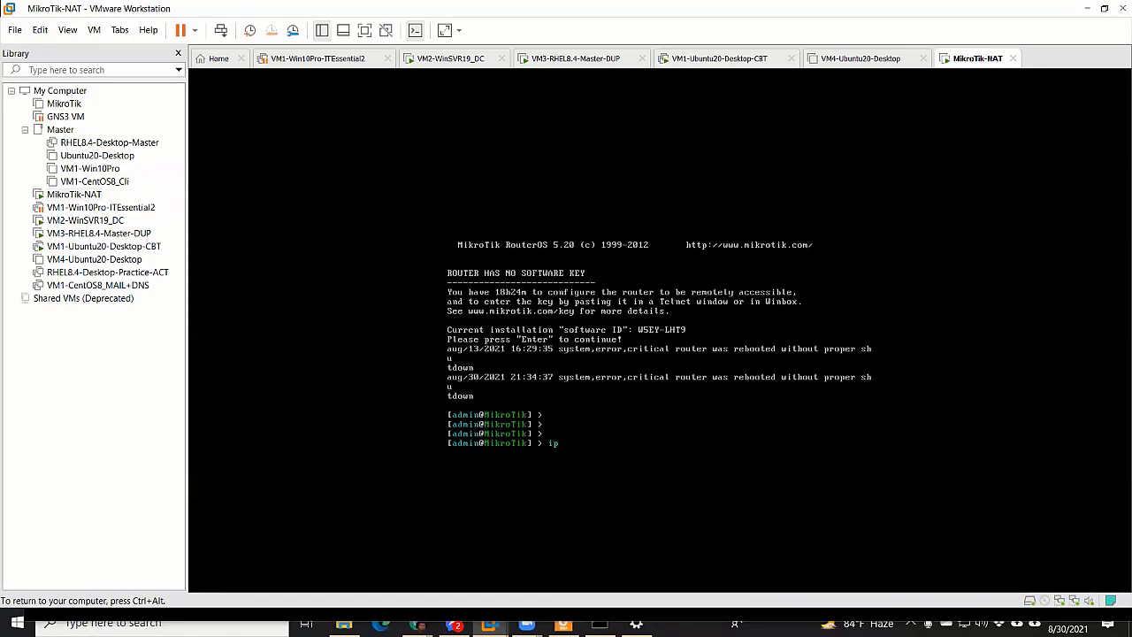
pyautogui.press('BackSpace')
pyautogui.press('BackSpace')
pyautogui.write('ip address print')
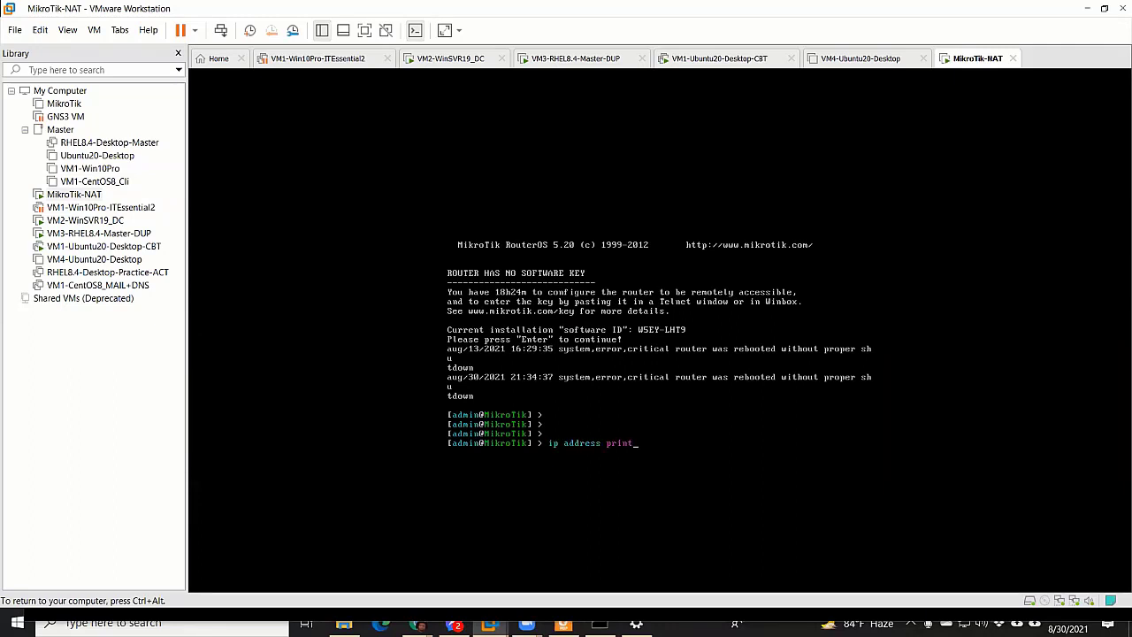
pyautogui.press('Return')
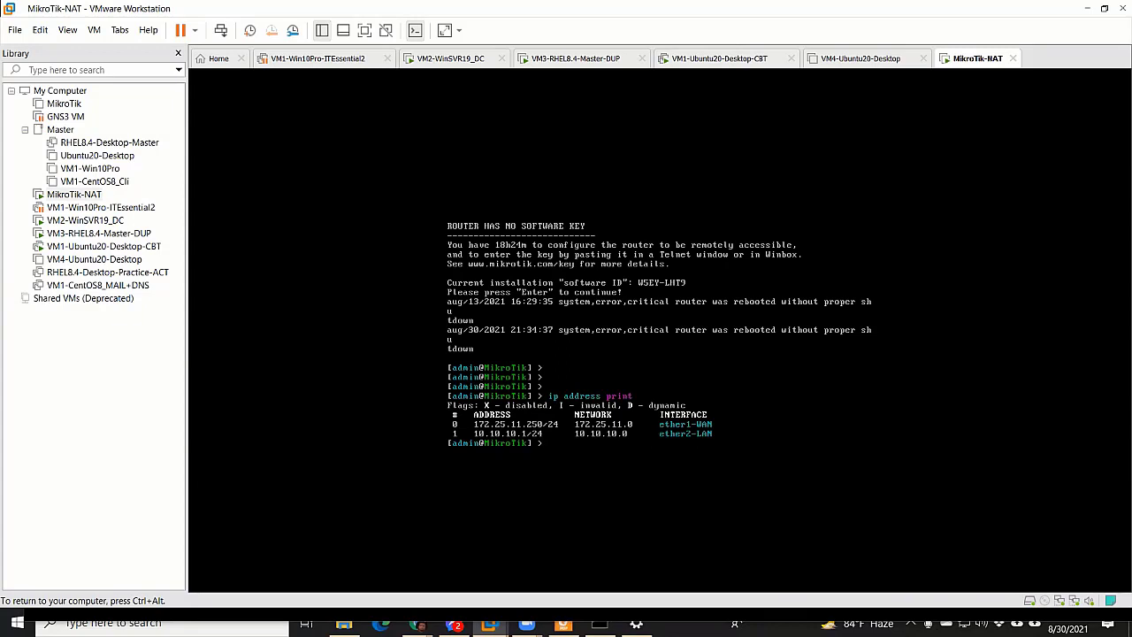
# Begin typing 'ip address add interface=ether' and release input to the host
pyautogui.write('ip address add')
pyautogui.press('Tab')
pyautogui.press('Tab')
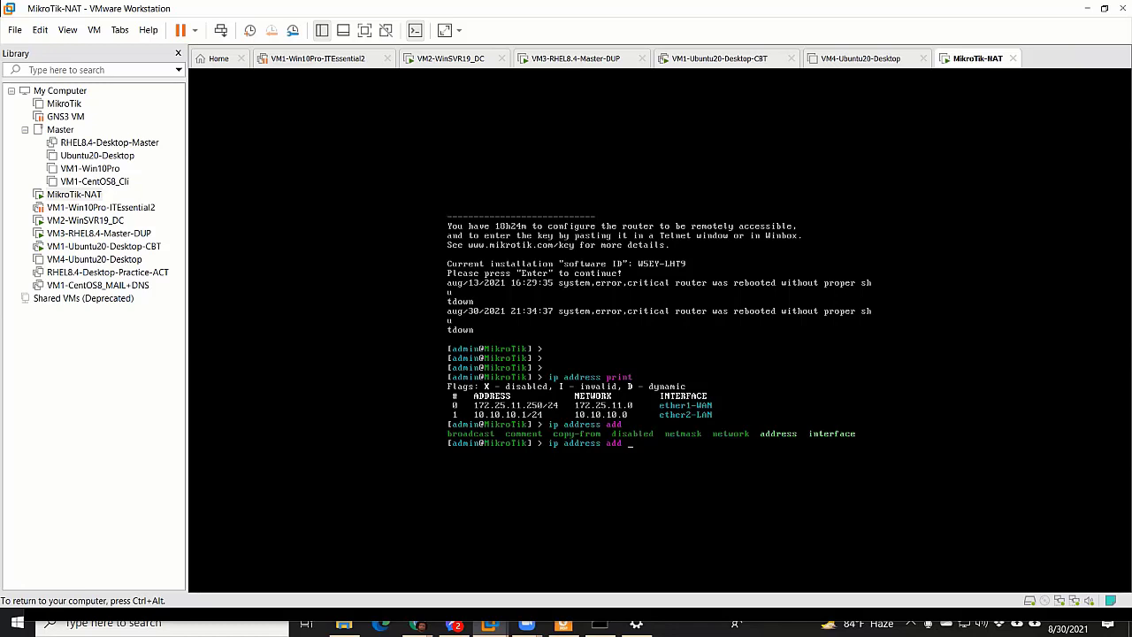
pyautogui.write('interface=ether')
pyautogui.hotkey('ctrl', 'alt')
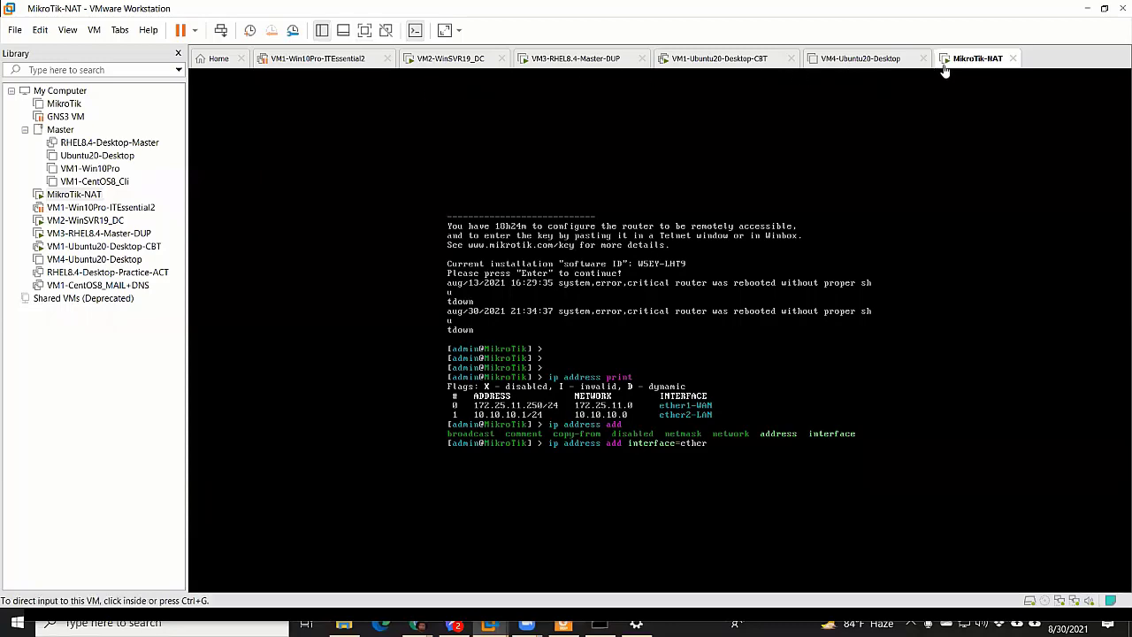
# Check the MikroTik VM's two network adapter settings without changing them
pyautogui.rightClick(971, 60)
pyautogui.click(975, 59)
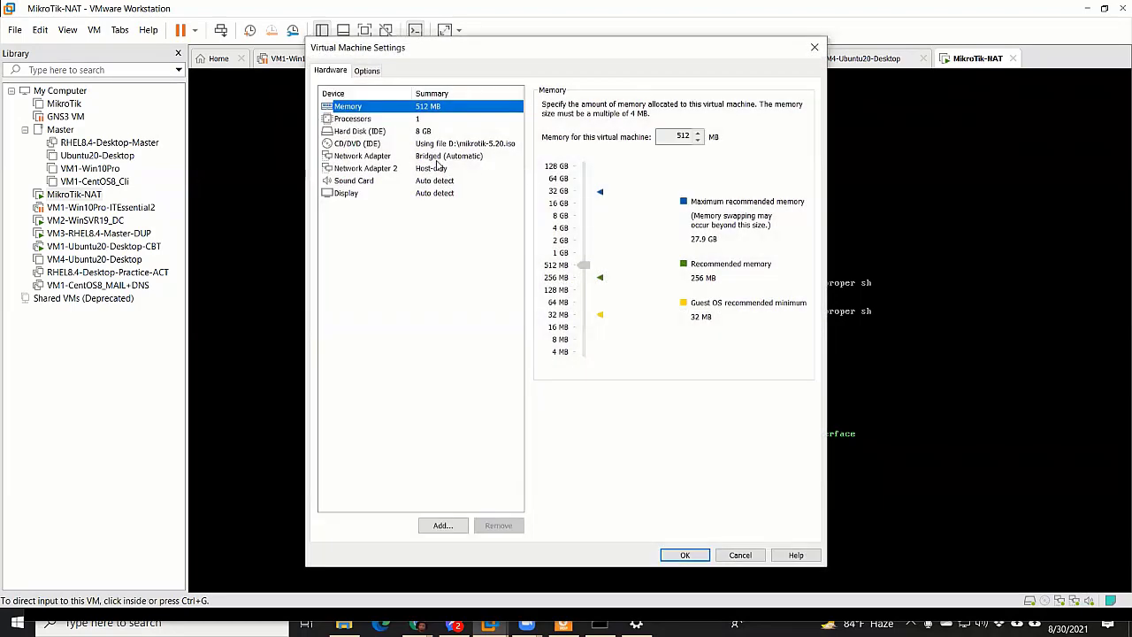
pyautogui.click(449, 160)
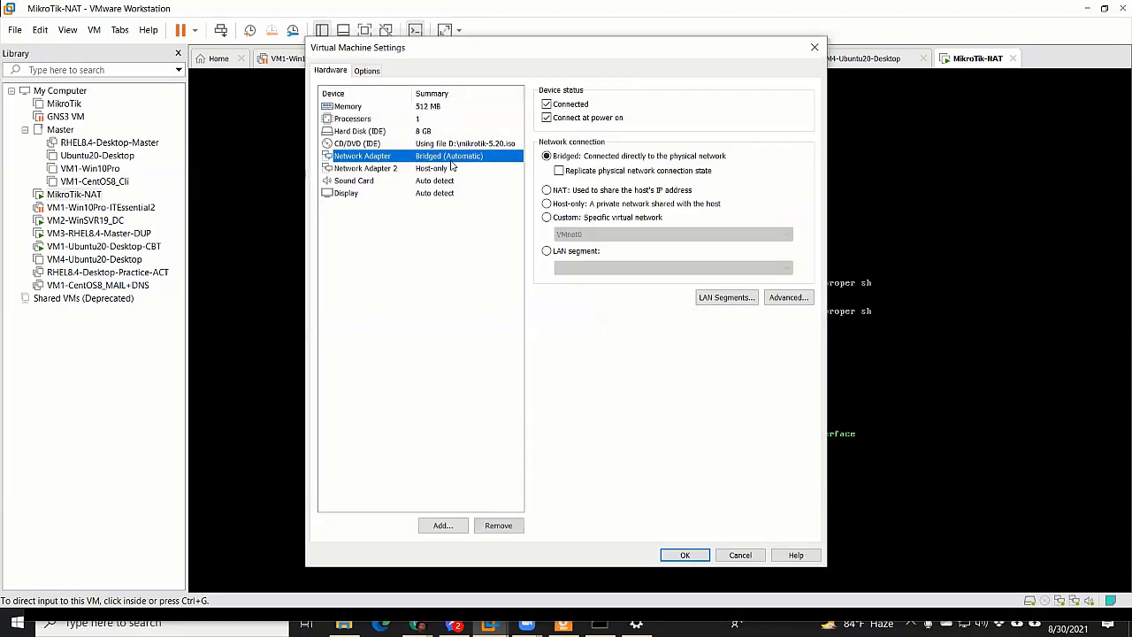
pyautogui.click(438, 170)
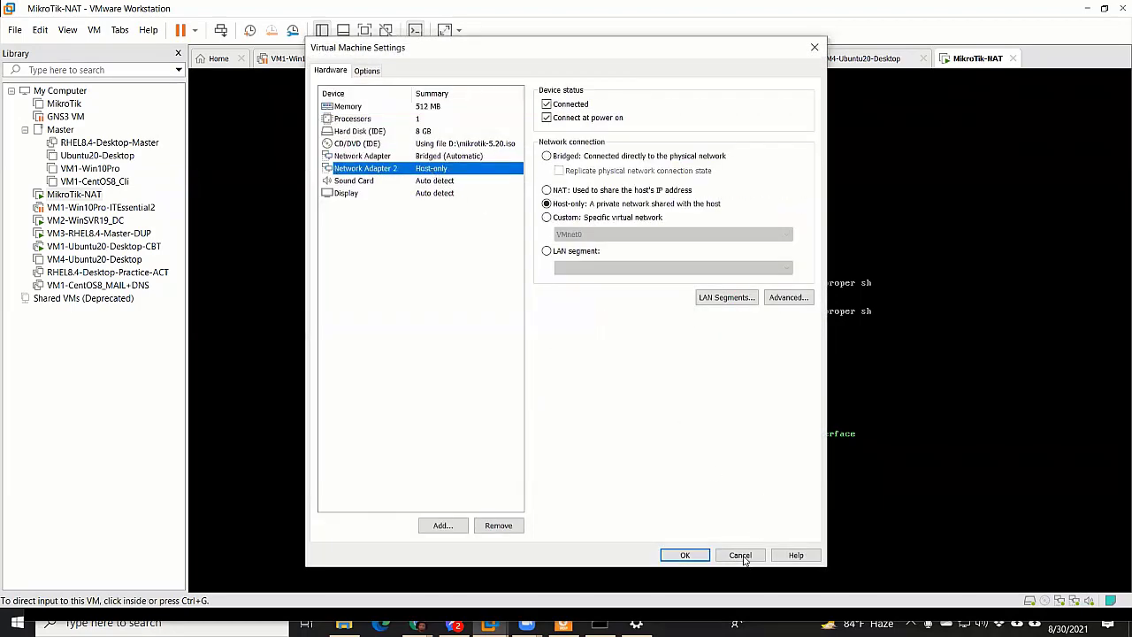
pyautogui.click(742, 555)
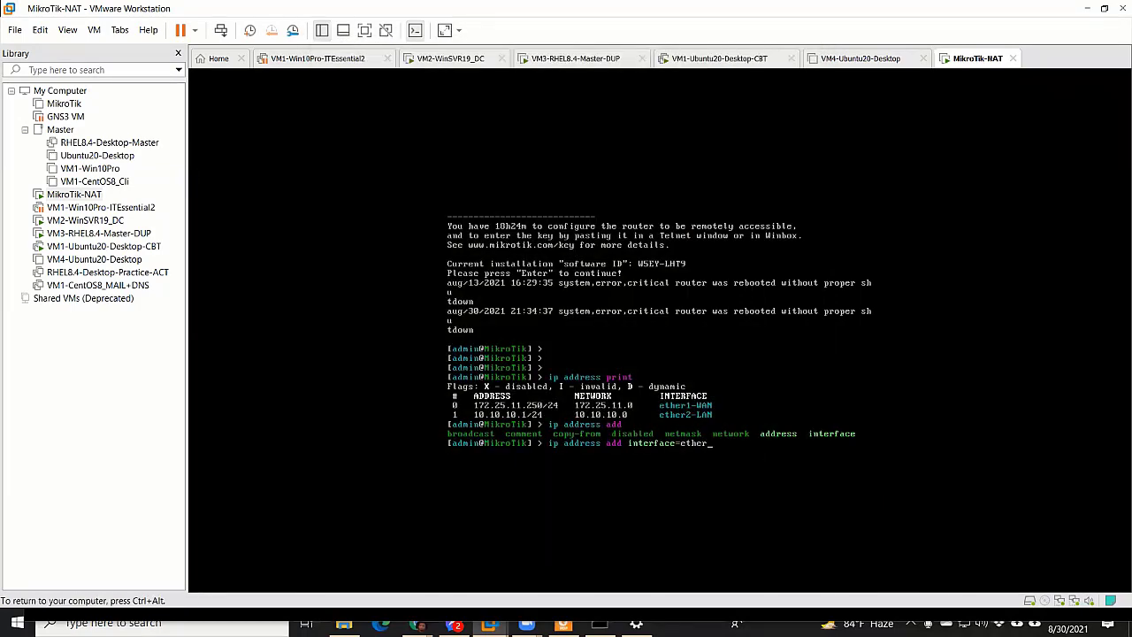
# Add 192.168.0.1/24 on ether2-LAN and confirm it with 'ip address print'
pyautogui.write('2')
pyautogui.press('Tab')
pyautogui.write('a')
pyautogui.press('Tab')
pyautogui.write('192.168.0.1/24')
pyautogui.press('Return')
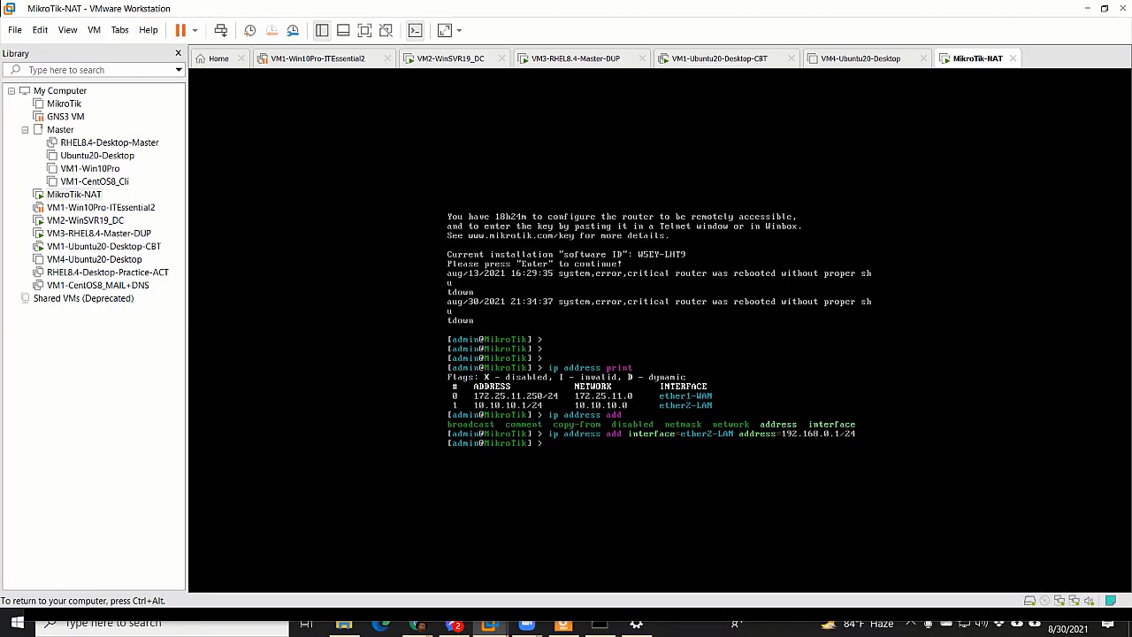
pyautogui.write('ip address print')
pyautogui.press('Return')
pyautogui.hotkey('ctrl', 'alt')
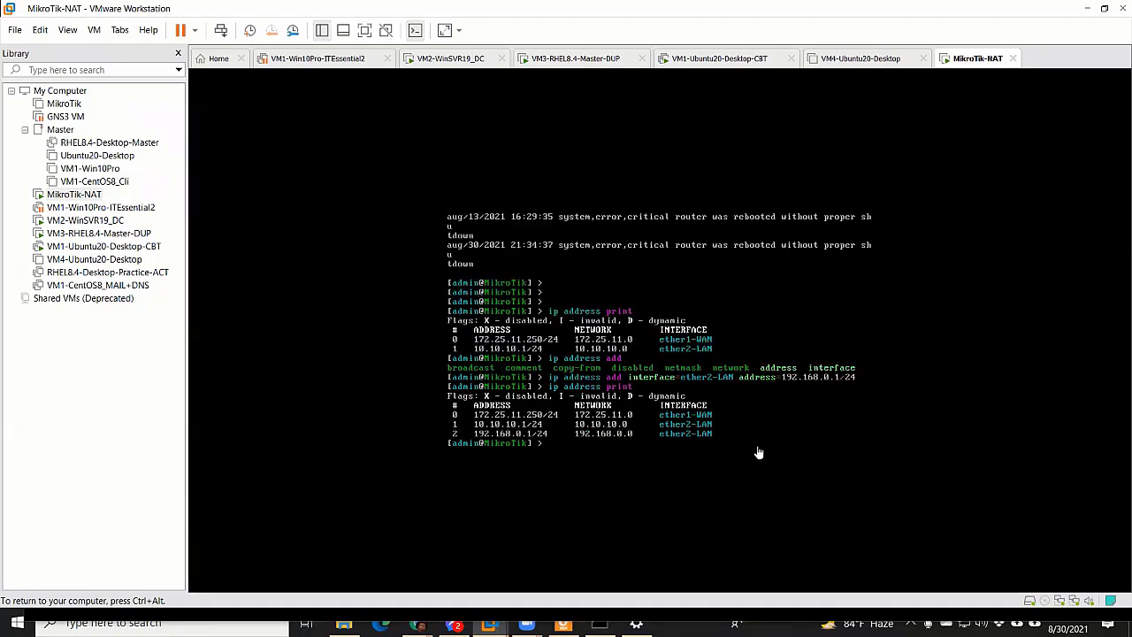